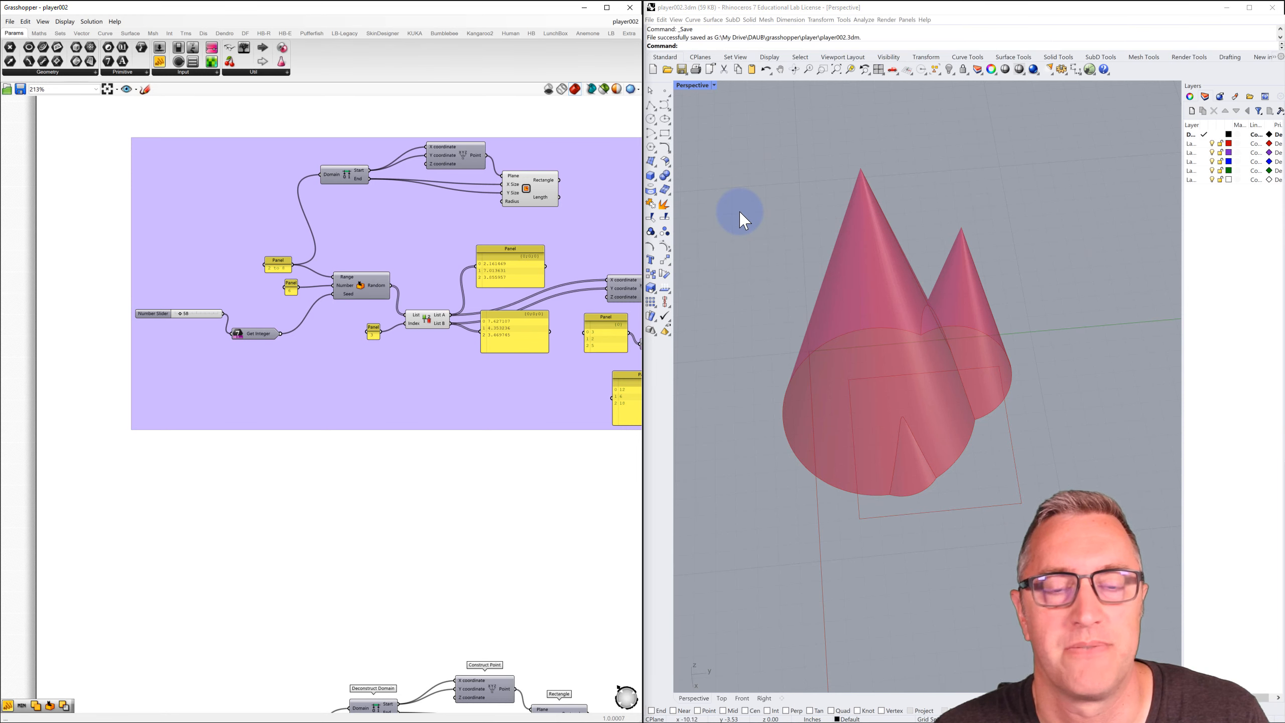
Step: Maximize the Rhino window and minimize the Grasshopper window so the cone preview fills the screen
{"action": "left_click", "coordinate": [1250, 9]}
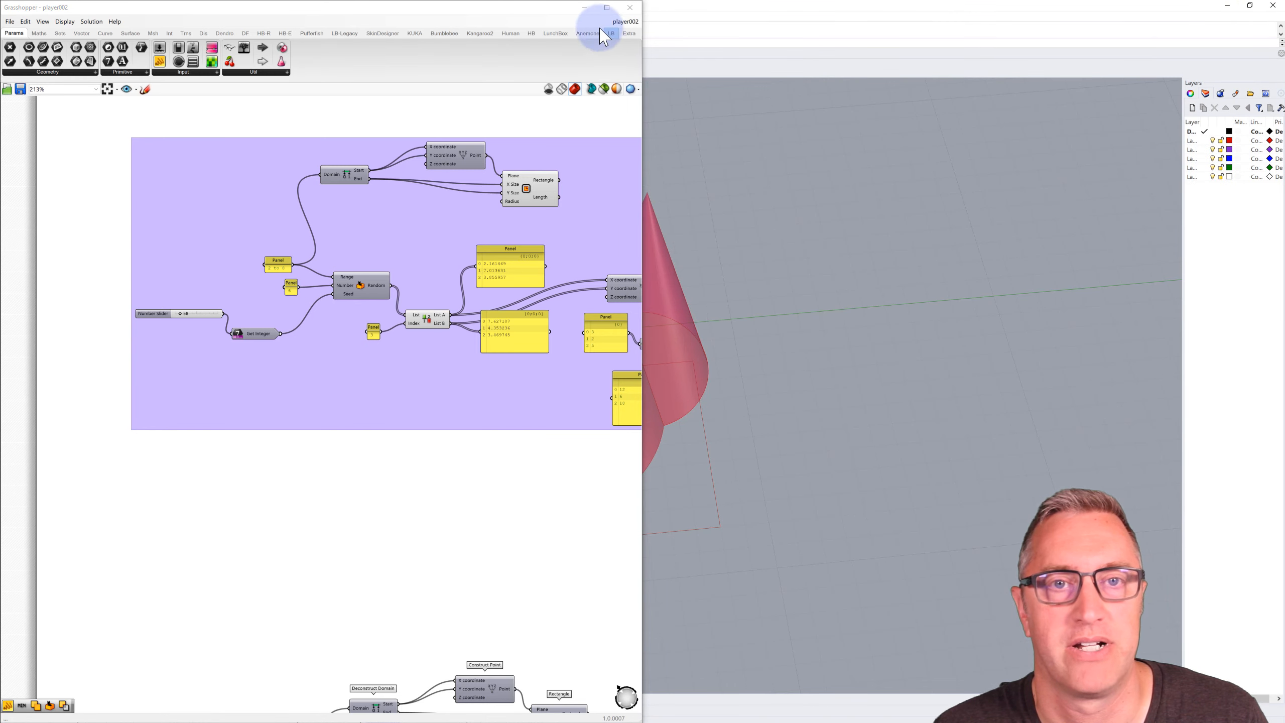
{"action": "left_click", "coordinate": [586, 8]}
{"action": "left_click", "coordinate": [737, 144]}
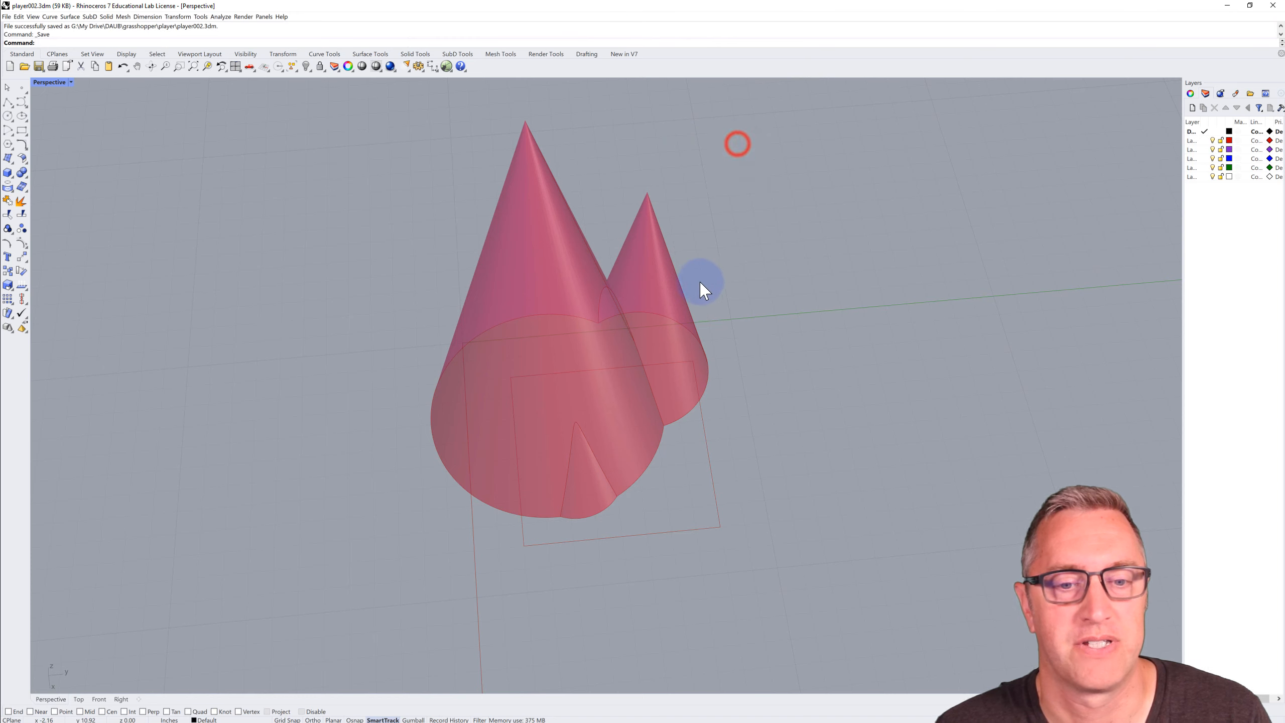
{"action": "right_click_drag", "start_coordinate": [701, 282], "coordinate": [695, 273]}
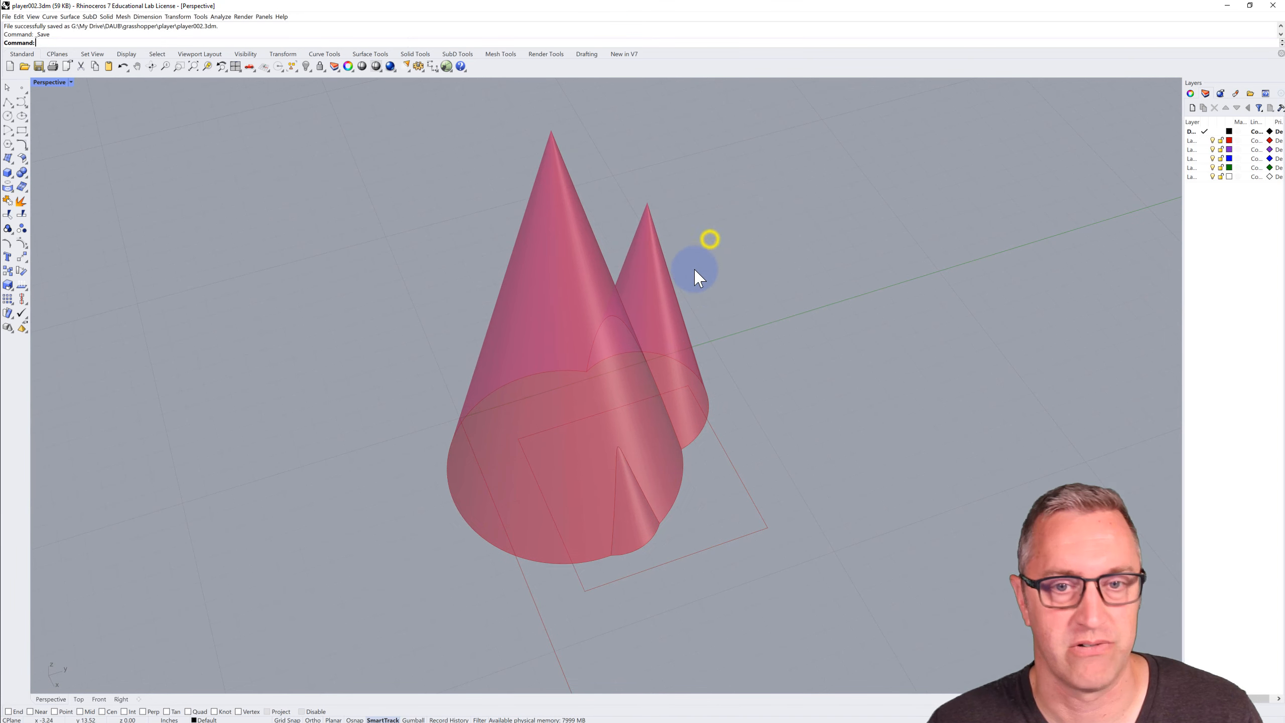
Step: Run Grasshopper Player and load the definition player002.gh from the player folder
{"action": "left_click", "coordinate": [448, 68]}
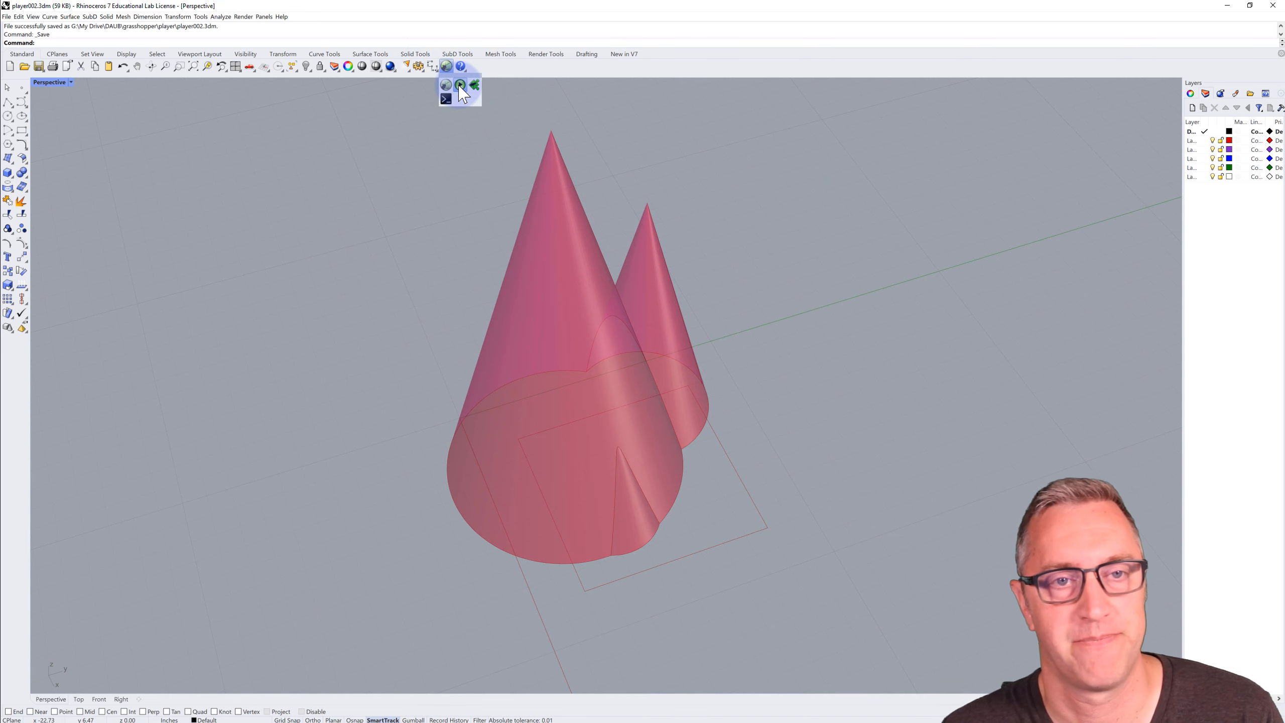
{"action": "left_click", "coordinate": [460, 85]}
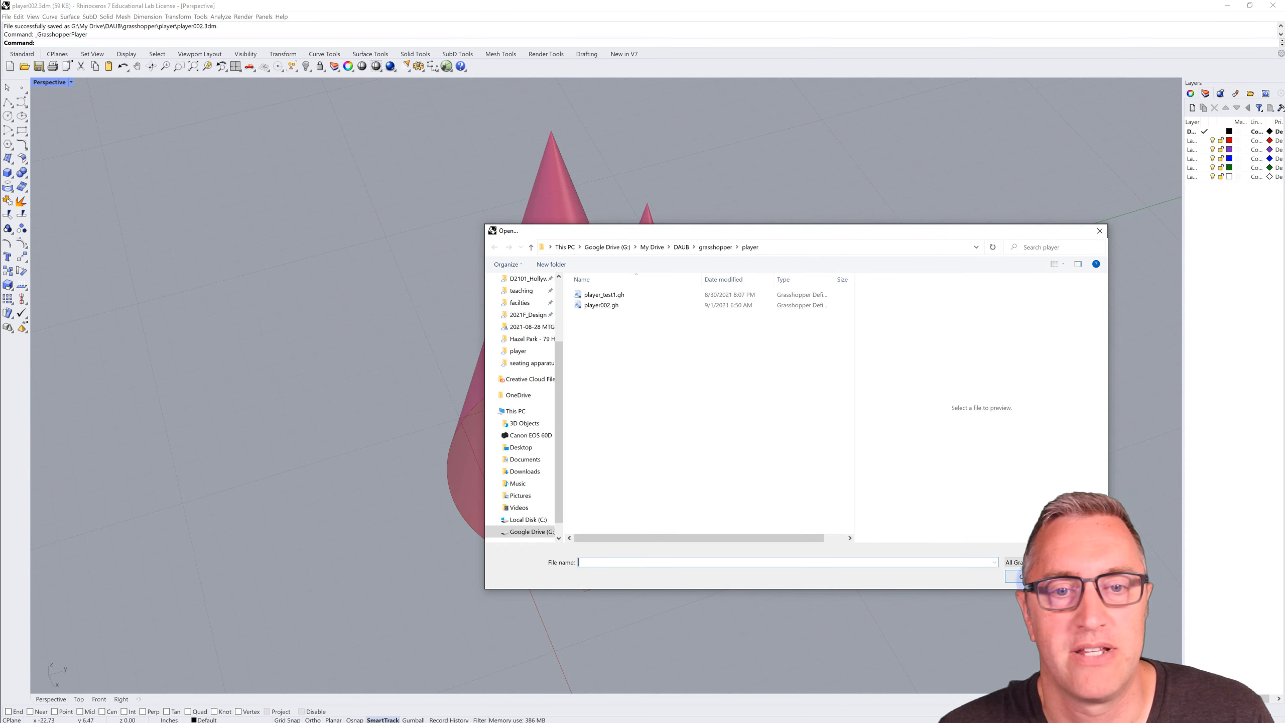
{"action": "left_click_drag", "start_coordinate": [920, 232], "coordinate": [1051, 45]}
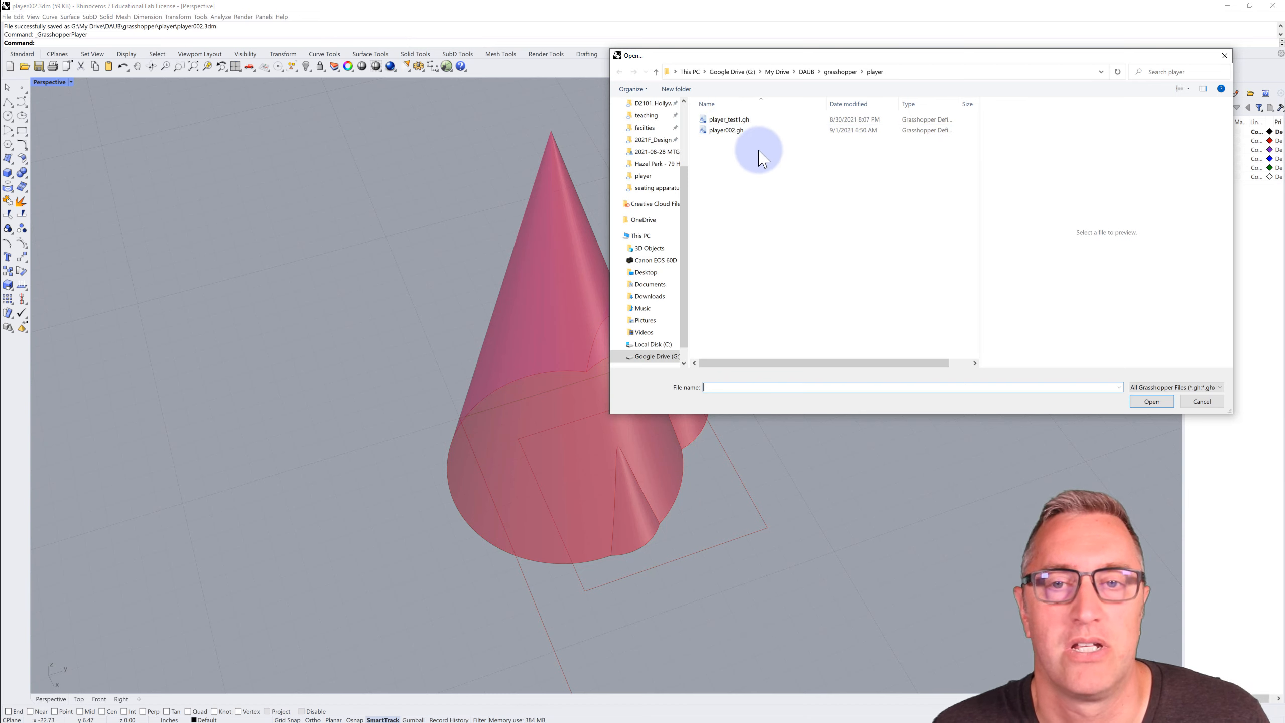
{"action": "left_click", "coordinate": [720, 132]}
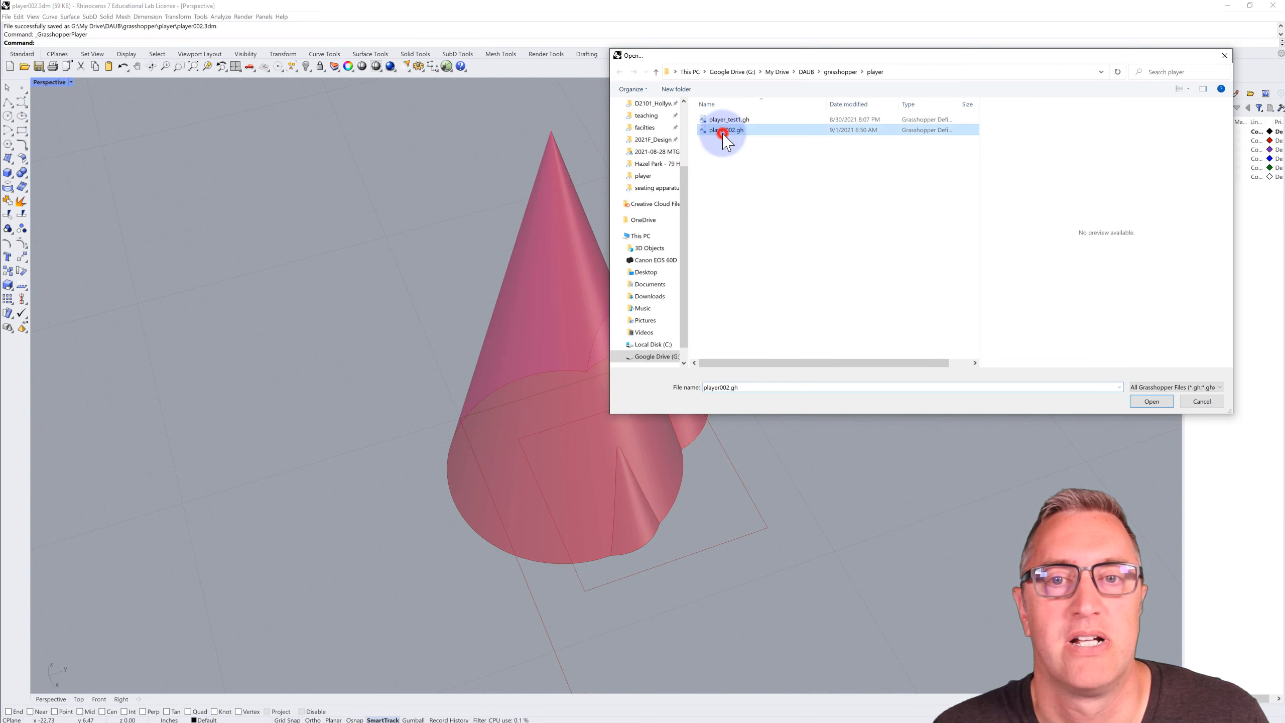
{"action": "left_click", "coordinate": [1141, 400]}
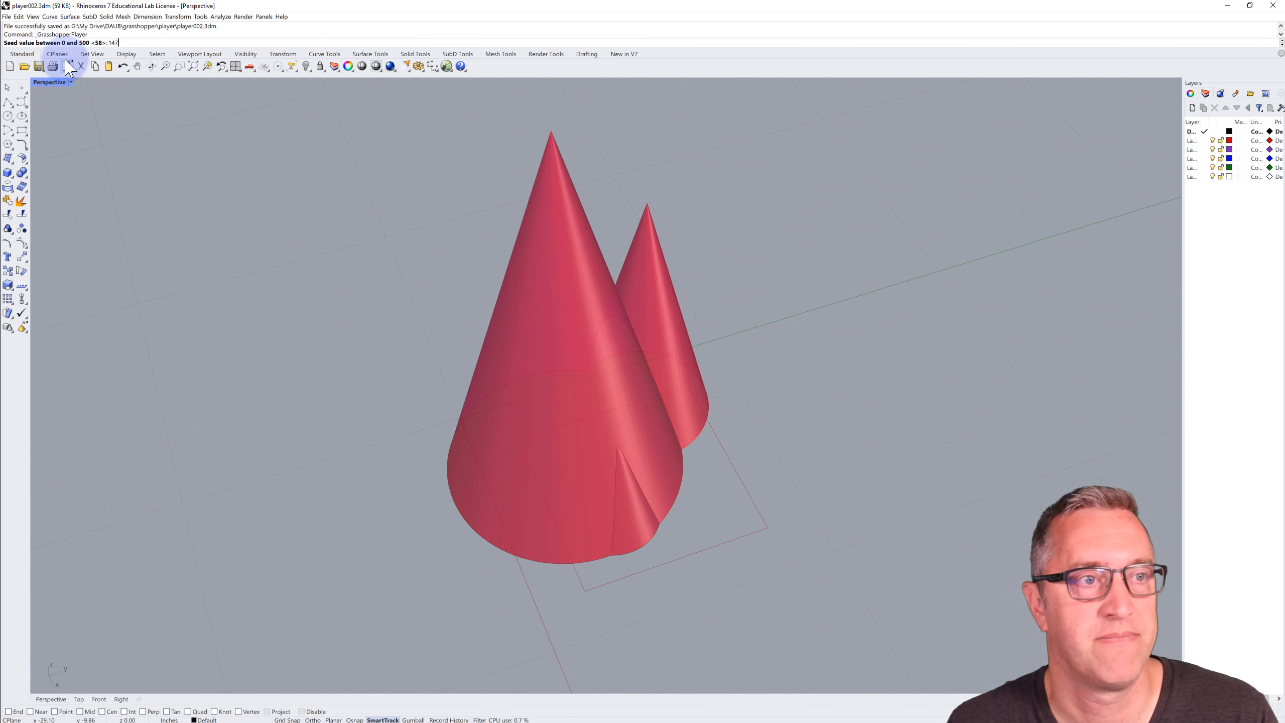
Step: Enter seed value 147 and cone base radii 5, 3 and 3 for the Player definition
{"action": "key", "text": "Return"}
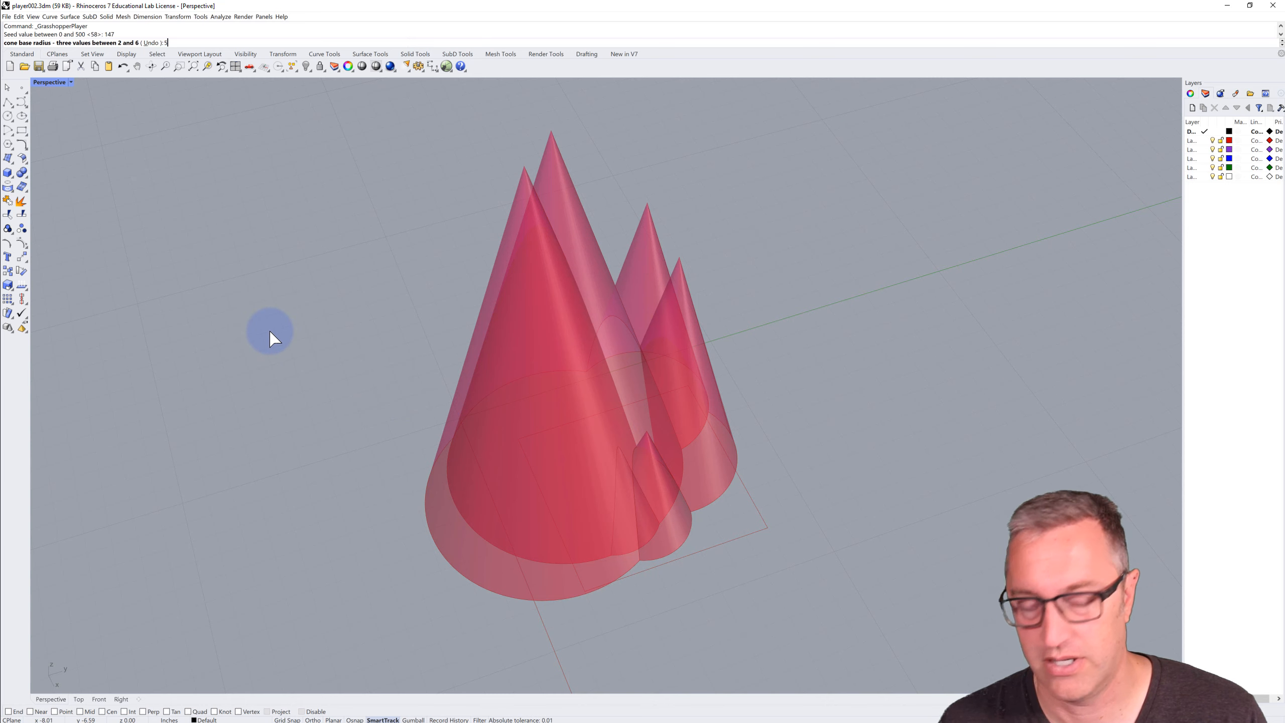
{"action": "key", "text": "Return"}
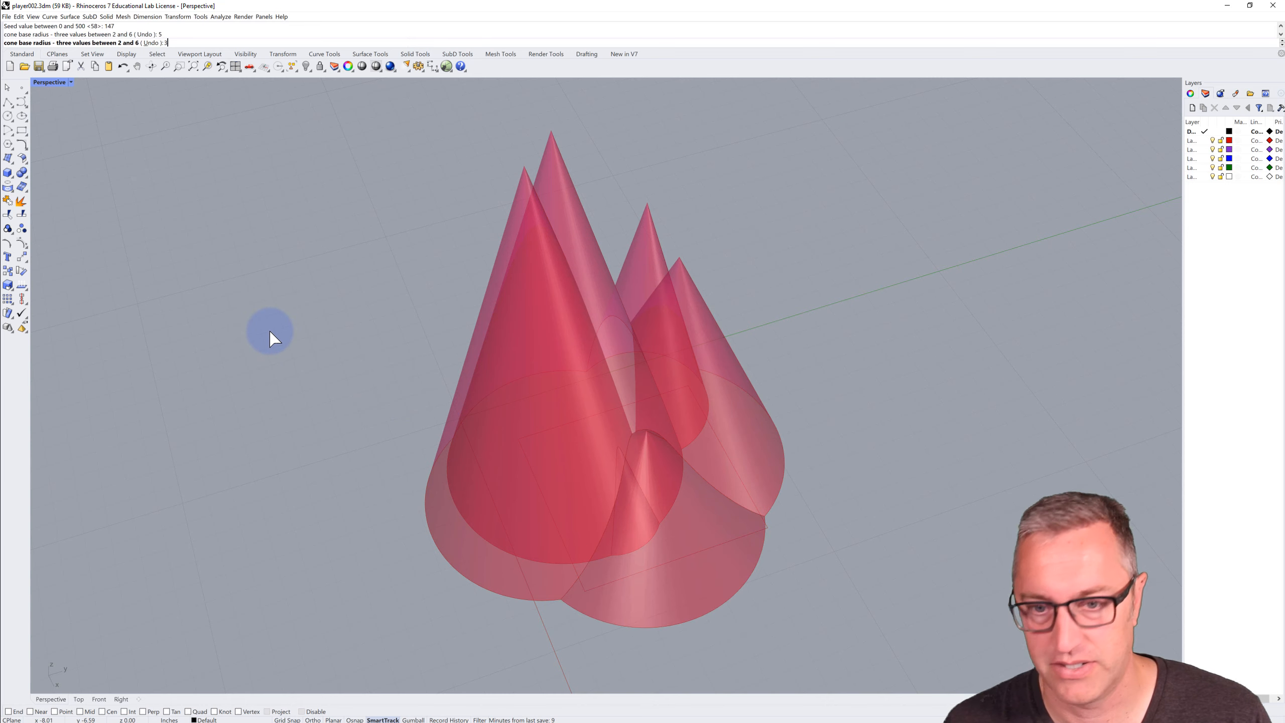
{"action": "key", "text": "Return"}
{"action": "type", "text": "3"}
{"action": "key", "text": "Return"}
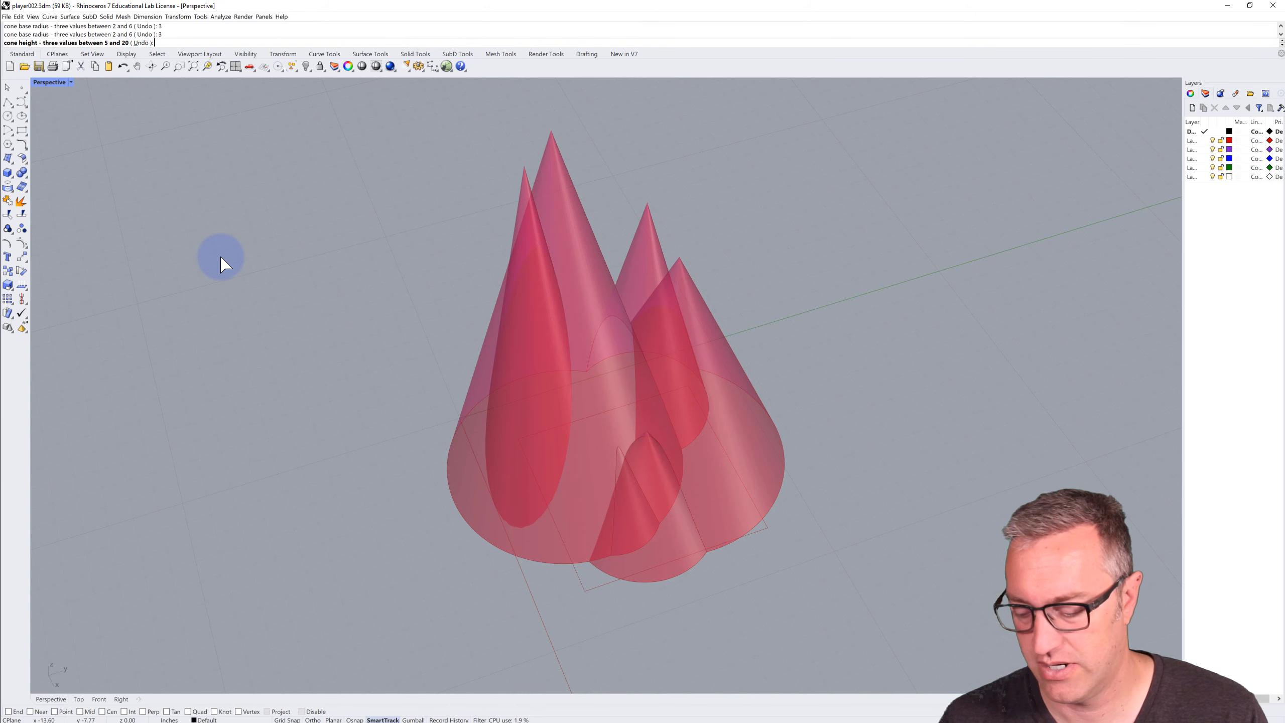
Step: Enter cone heights 8, 9 and 10 to bake the first cone group
{"action": "key", "text": "Return"}
{"action": "type", "text": "9"}
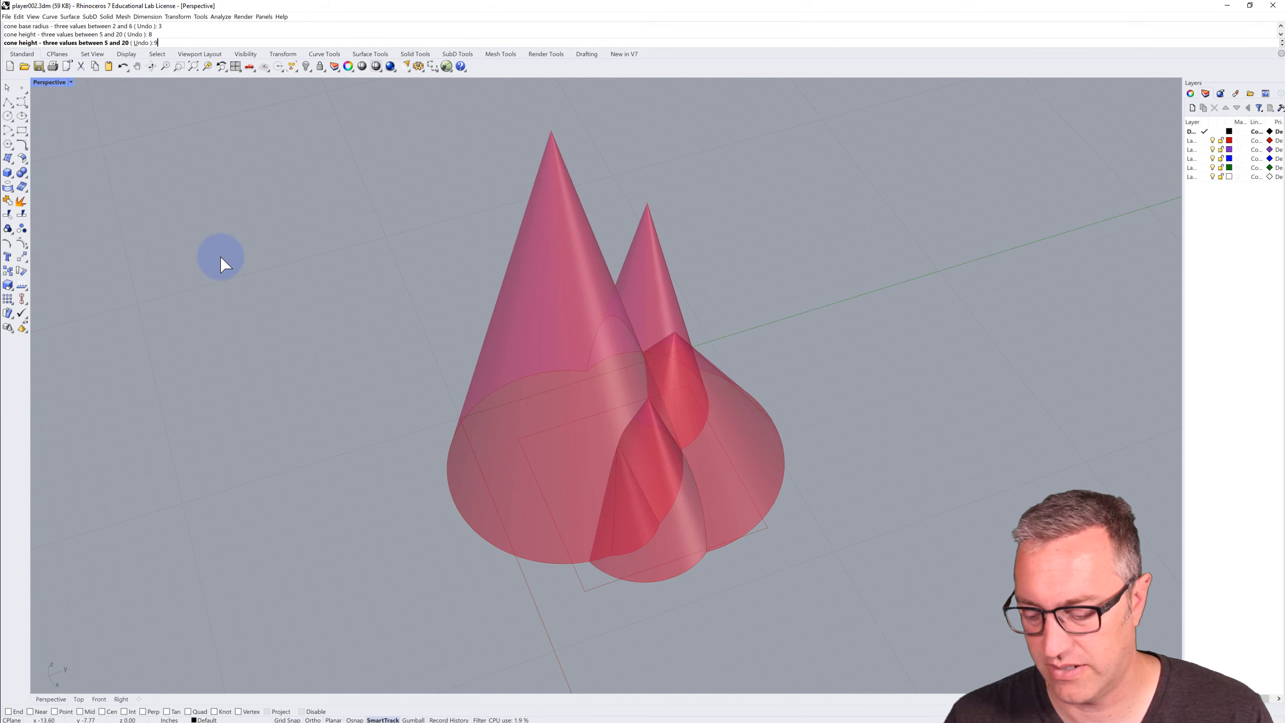
{"action": "key", "text": "Return"}
{"action": "type", "text": "10"}
{"action": "key", "text": "Return"}
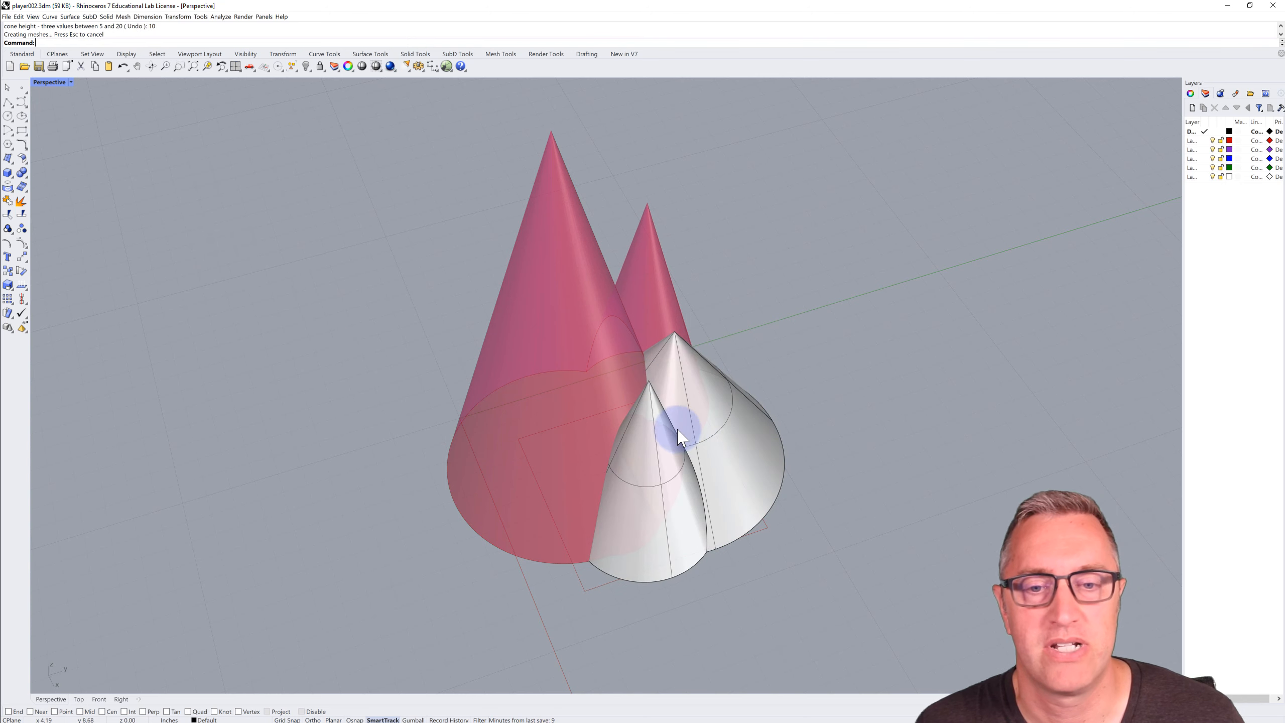
Step: Move the baked cone group about 16 inches clear of the red preview cones and check it from several angles
{"action": "right_click_drag", "start_coordinate": [685, 468], "coordinate": [611, 462]}
{"action": "left_click", "coordinate": [658, 476]}
{"action": "type", "text": "m"}
{"action": "key", "text": "Return"}
{"action": "left_click", "coordinate": [815, 326]}
{"action": "right_click_drag", "start_coordinate": [1012, 473], "coordinate": [837, 321], "text": "shift"}
{"action": "left_click", "coordinate": [918, 388], "text": "shift"}
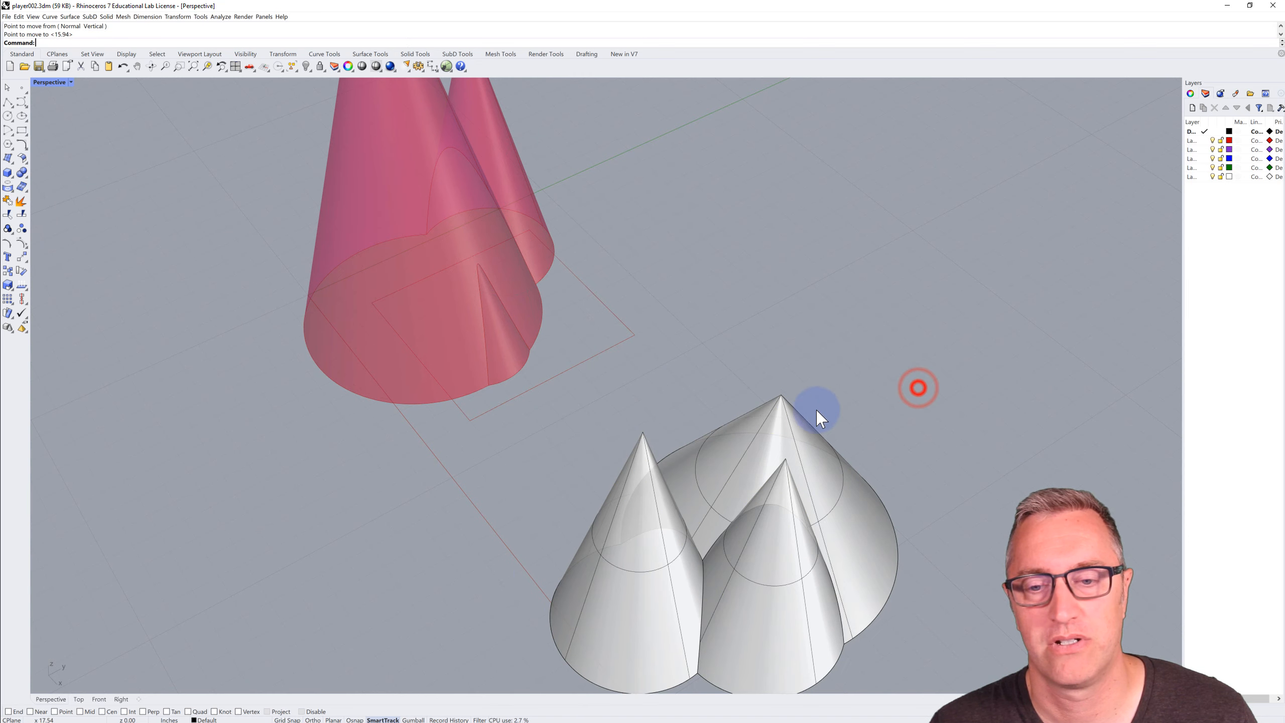
{"action": "mouse_move", "coordinate": [818, 410]}
{"action": "right_mouse_down"}
{"action": "mouse_move", "coordinate": [861, 394]}
{"action": "mouse_move", "coordinate": [861, 430]}
{"action": "mouse_move", "coordinate": [830, 402]}
{"action": "mouse_move", "coordinate": [815, 422]}
{"action": "right_mouse_up"}
{"action": "right_click_drag", "start_coordinate": [743, 519], "coordinate": [769, 436]}
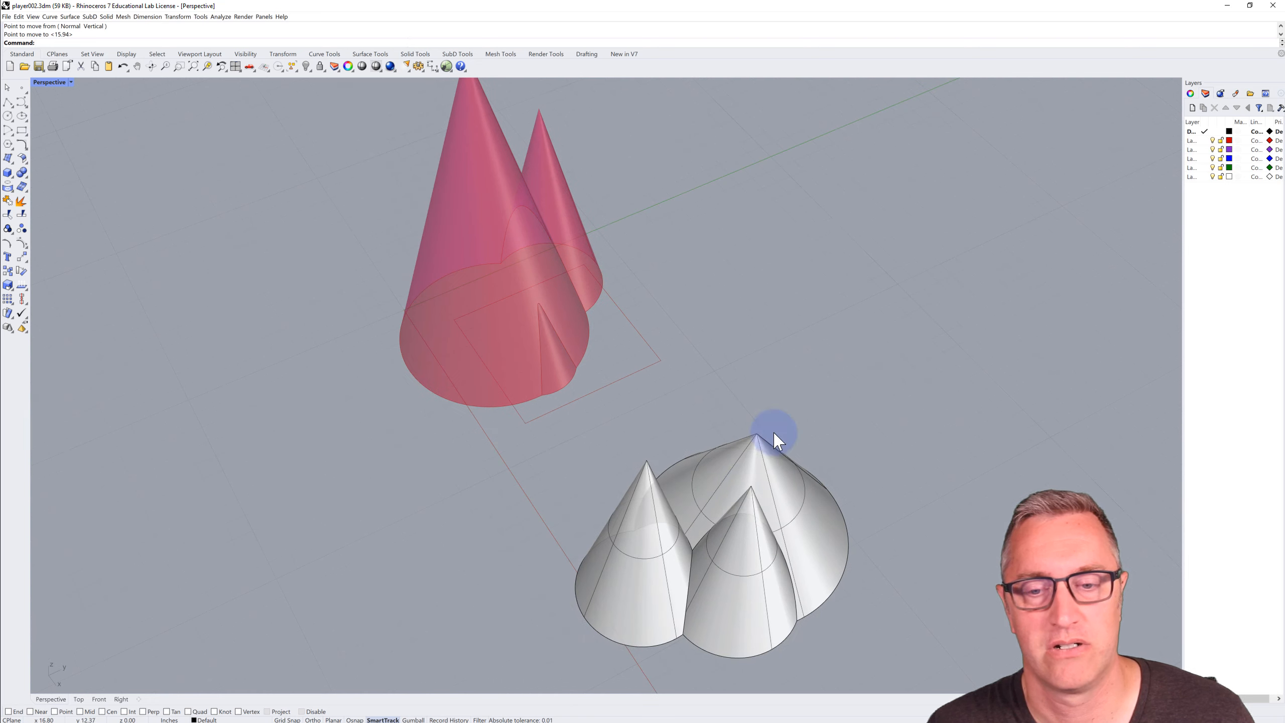
{"action": "left_click", "coordinate": [752, 494]}
{"action": "left_click", "coordinate": [827, 408]}
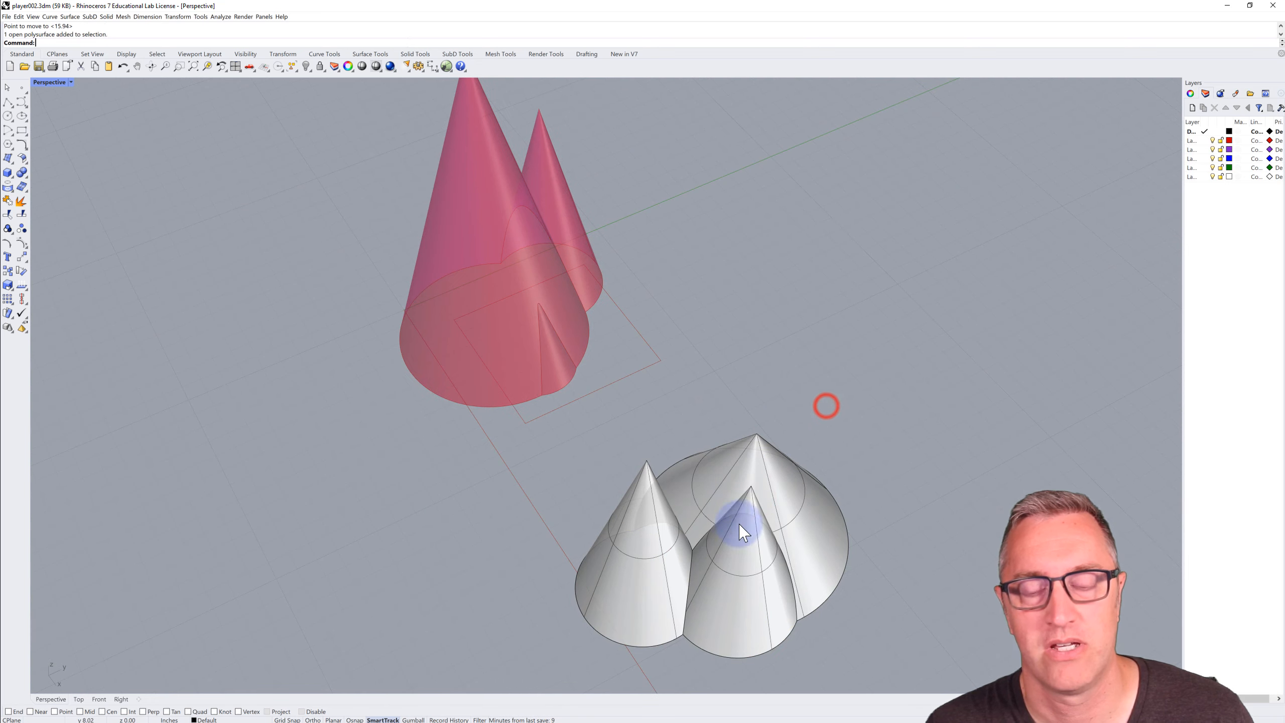
{"action": "right_click_drag", "start_coordinate": [794, 528], "coordinate": [648, 454]}
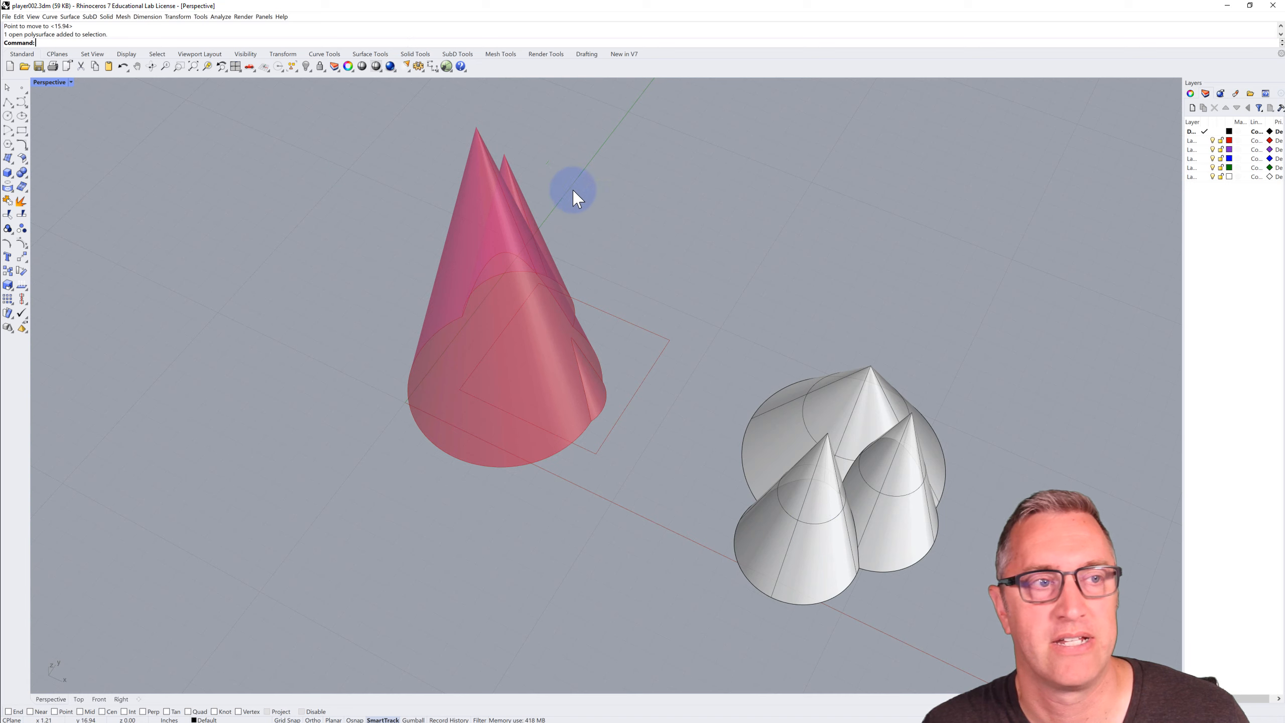
Step: Run player002.gh in Grasshopper Player again with seed value 422
{"action": "left_click", "coordinate": [442, 68]}
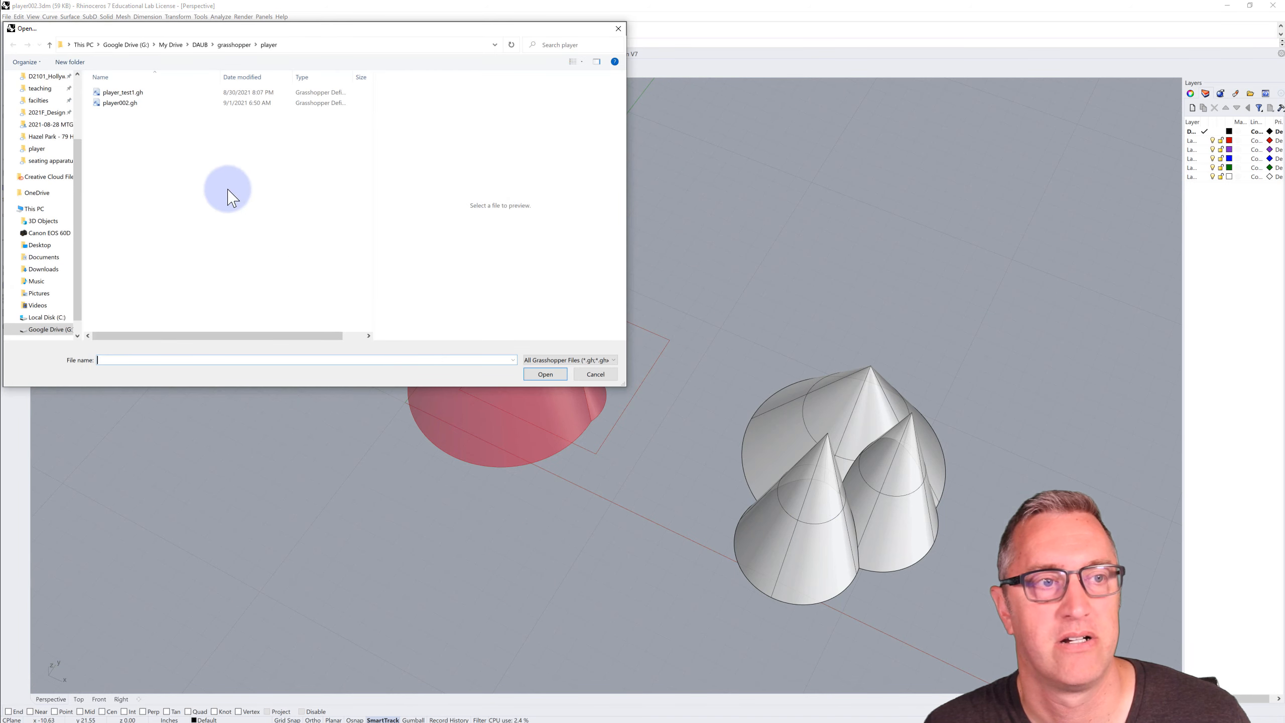
{"action": "double_click", "coordinate": [117, 103]}
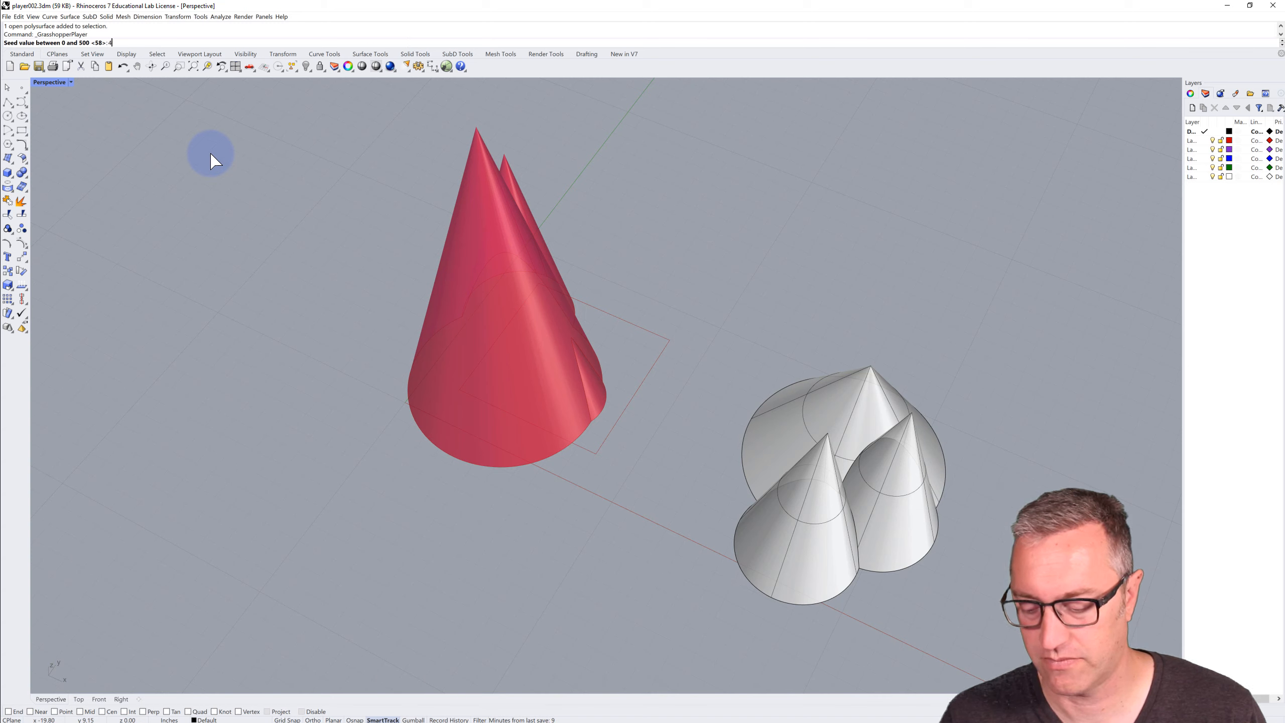
{"action": "type", "text": "422"}
{"action": "key", "text": "Return"}
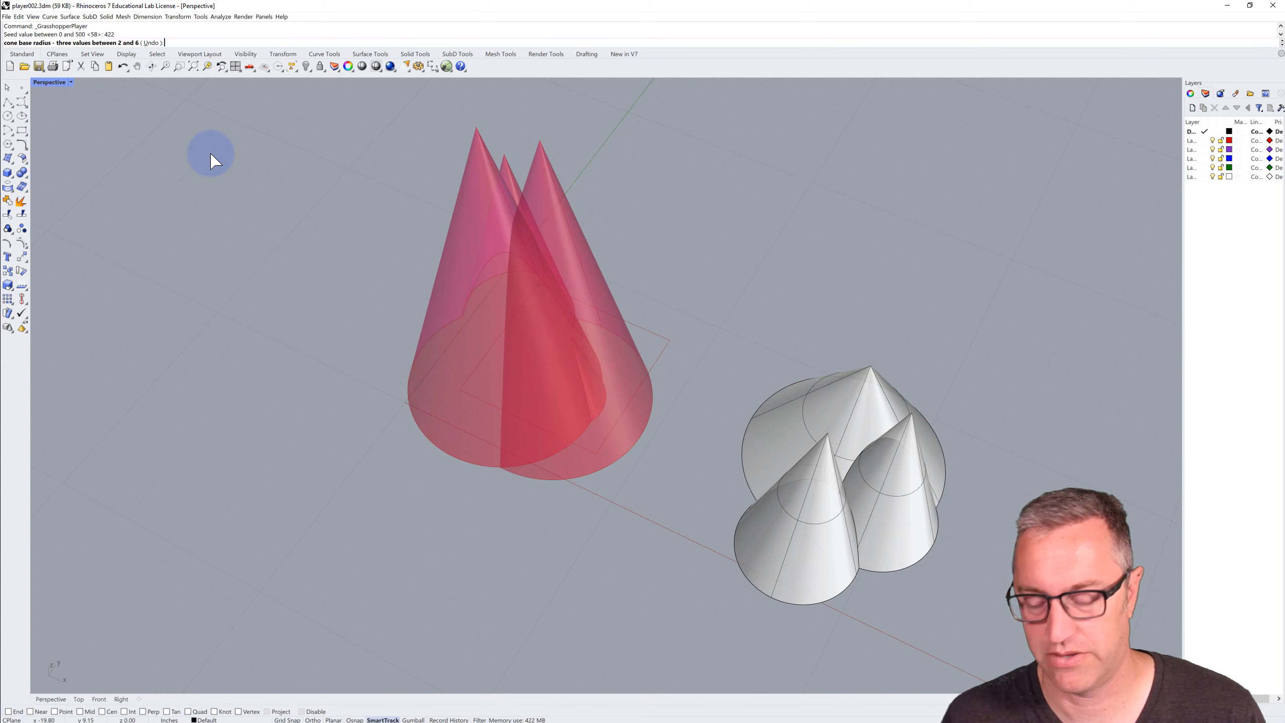
Step: Enter cone base radii 3, 4 and 5 for the second Player run
{"action": "type", "text": "3"}
{"action": "key", "text": "Return"}
{"action": "type", "text": "4"}
{"action": "key", "text": "Return"}
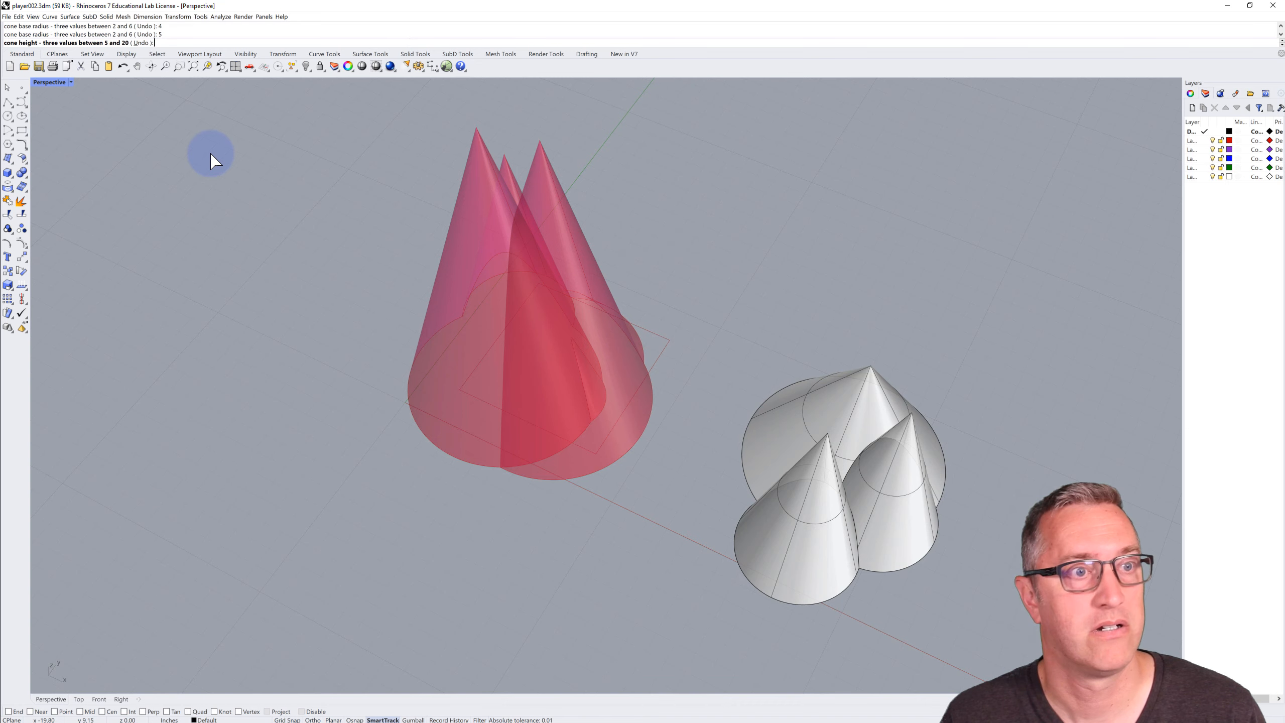
Step: Enter cone heights 18, 19 and 20 to bake the second cone group
{"action": "type", "text": "18"}
{"action": "key", "text": "Return"}
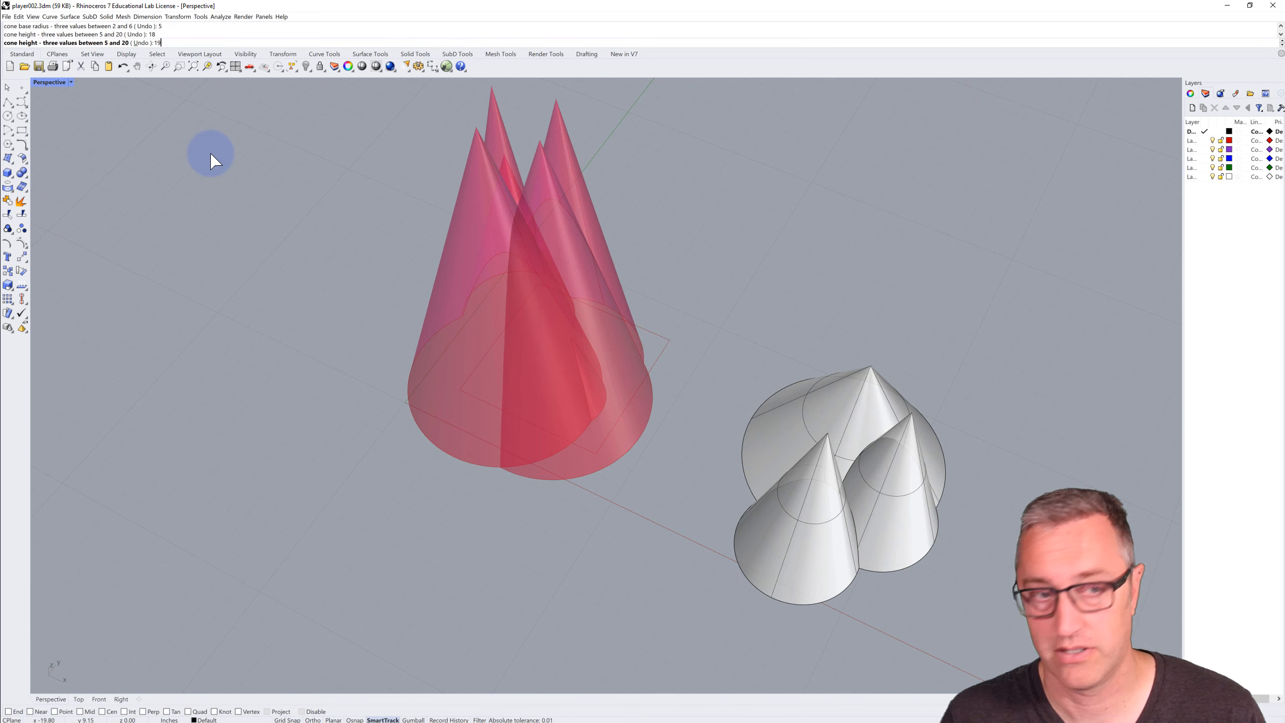
{"action": "key", "text": "Return"}
{"action": "type", "text": "20"}
{"action": "key", "text": "Return"}
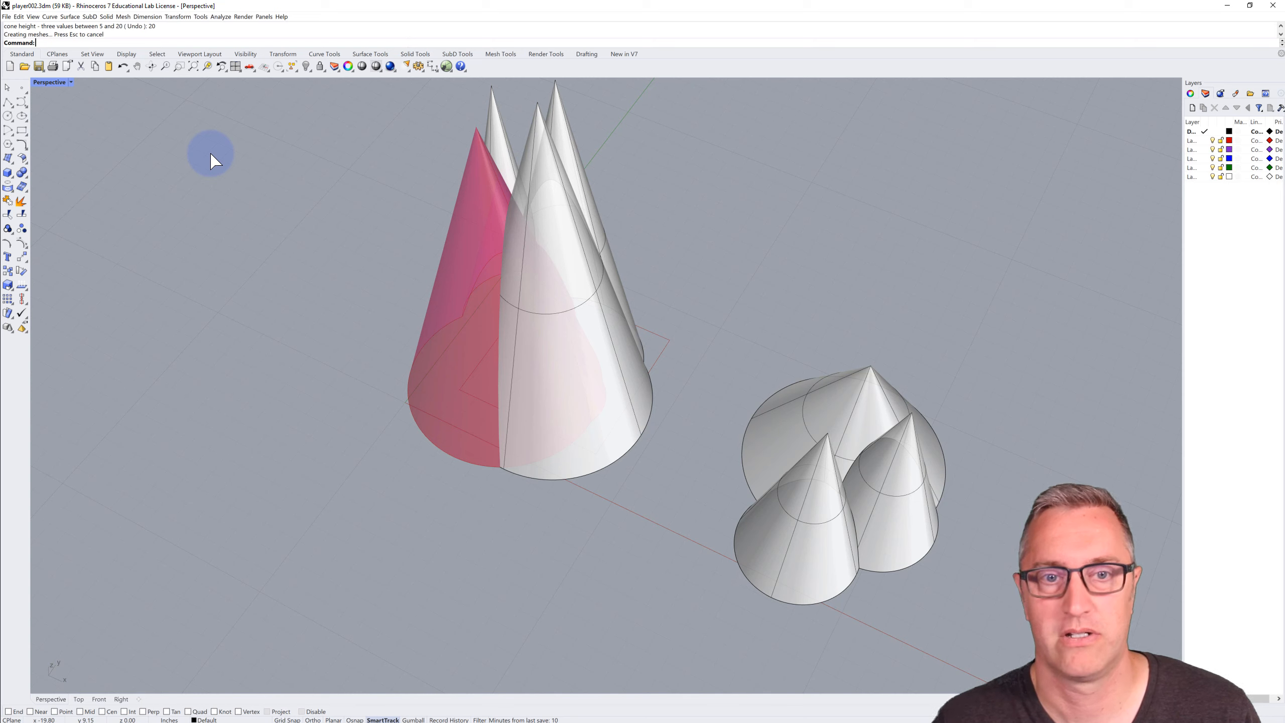
Step: Move the tall baked cone group away from the red preview cones, beside the shorter baked group
{"action": "left_click_drag", "start_coordinate": [542, 207], "coordinate": [766, 106]}
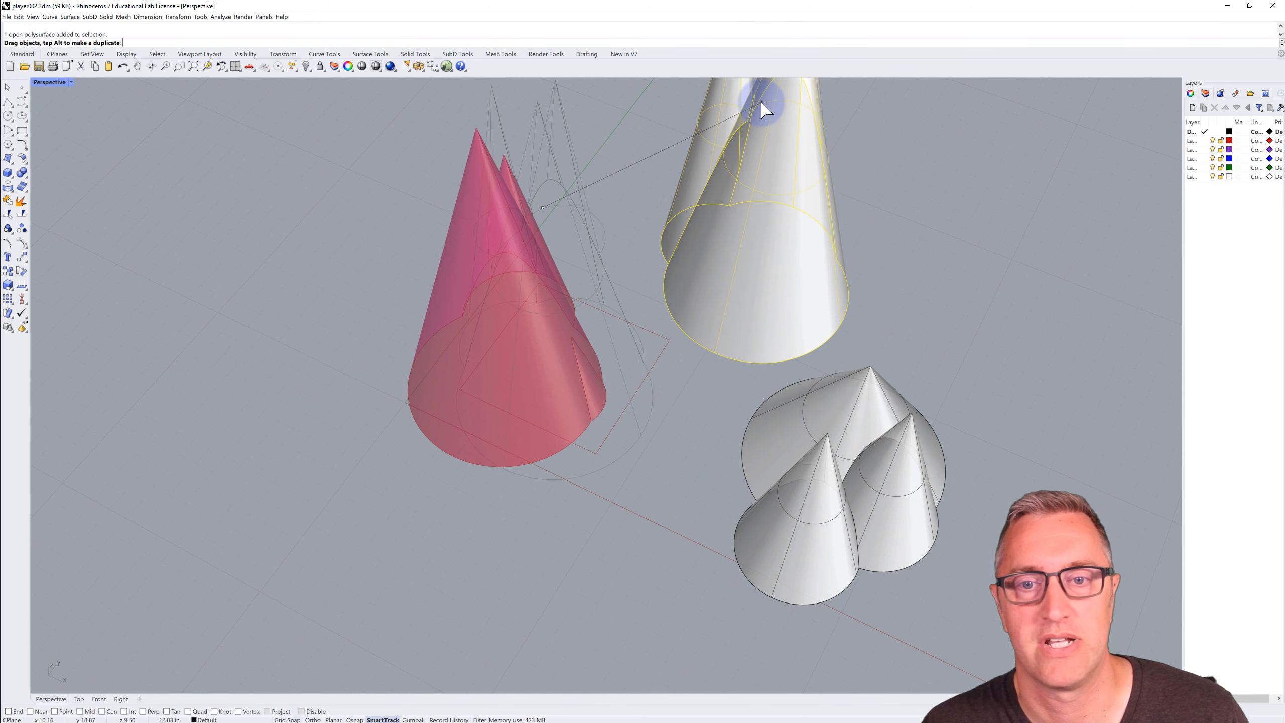
{"action": "left_click", "coordinate": [923, 177]}
{"action": "scroll", "coordinate": [910, 229], "scroll_direction": "down", "scroll_amount": 3}
{"action": "right_click_drag", "start_coordinate": [903, 233], "coordinate": [841, 279]}
{"action": "right_click_drag", "start_coordinate": [815, 345], "coordinate": [849, 339]}
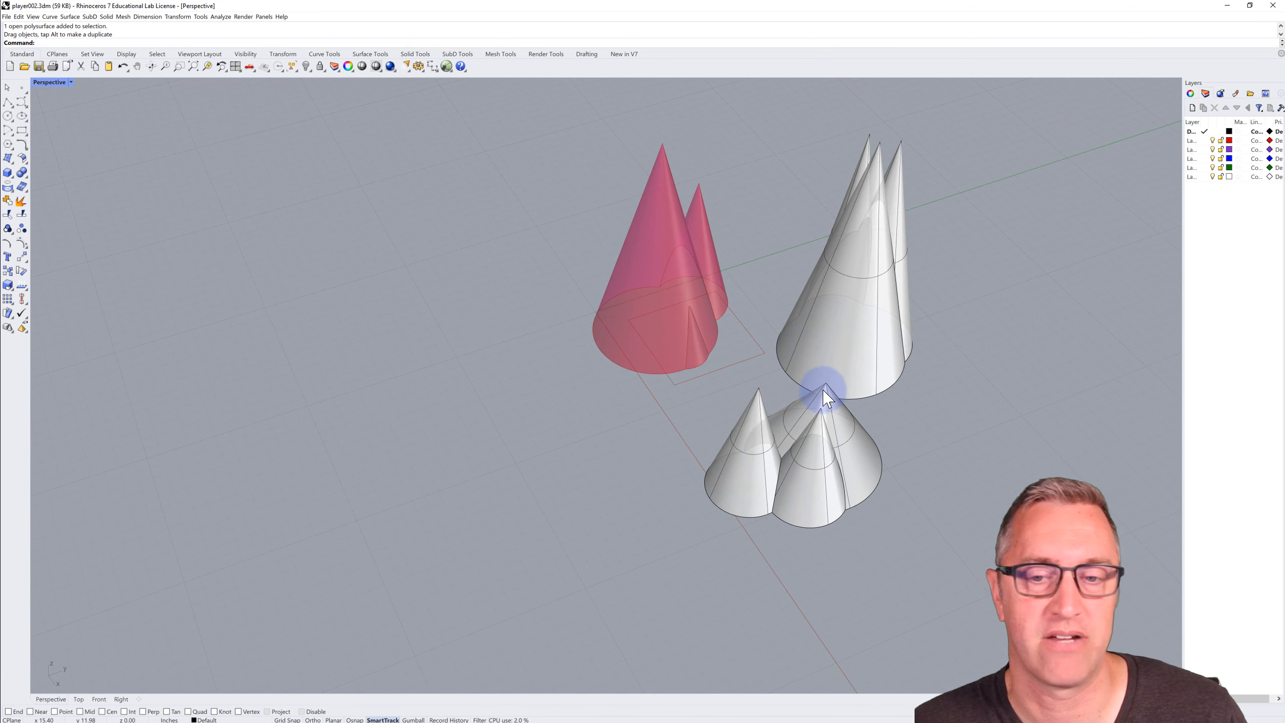
Step: Delete both baked cone groups from the Rhino model
{"action": "left_click_drag", "start_coordinate": [940, 472], "coordinate": [821, 381]}
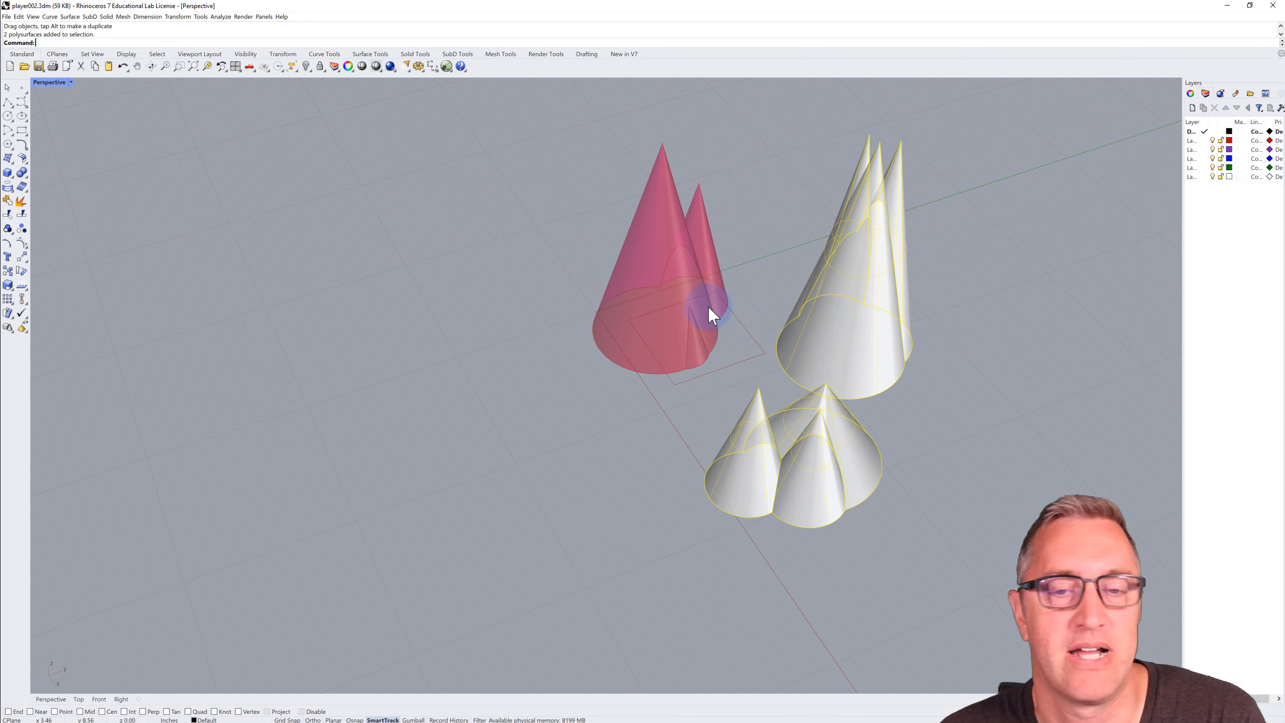
{"action": "key", "text": "Delete"}
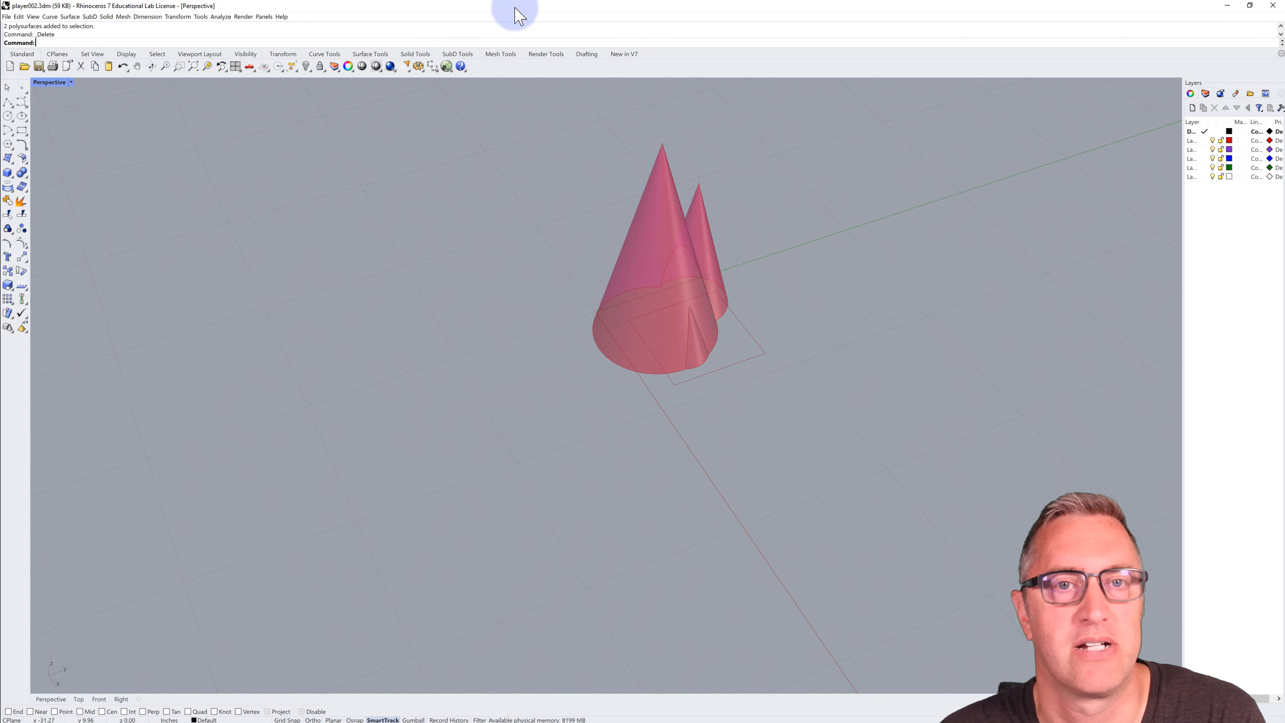
Step: Dock the Rhino window to the right half of the screen and bring the Grasshopper window back beside it
{"action": "left_click_drag", "start_coordinate": [514, 10], "coordinate": [1275, 30]}
{"action": "left_click", "coordinate": [998, 119]}
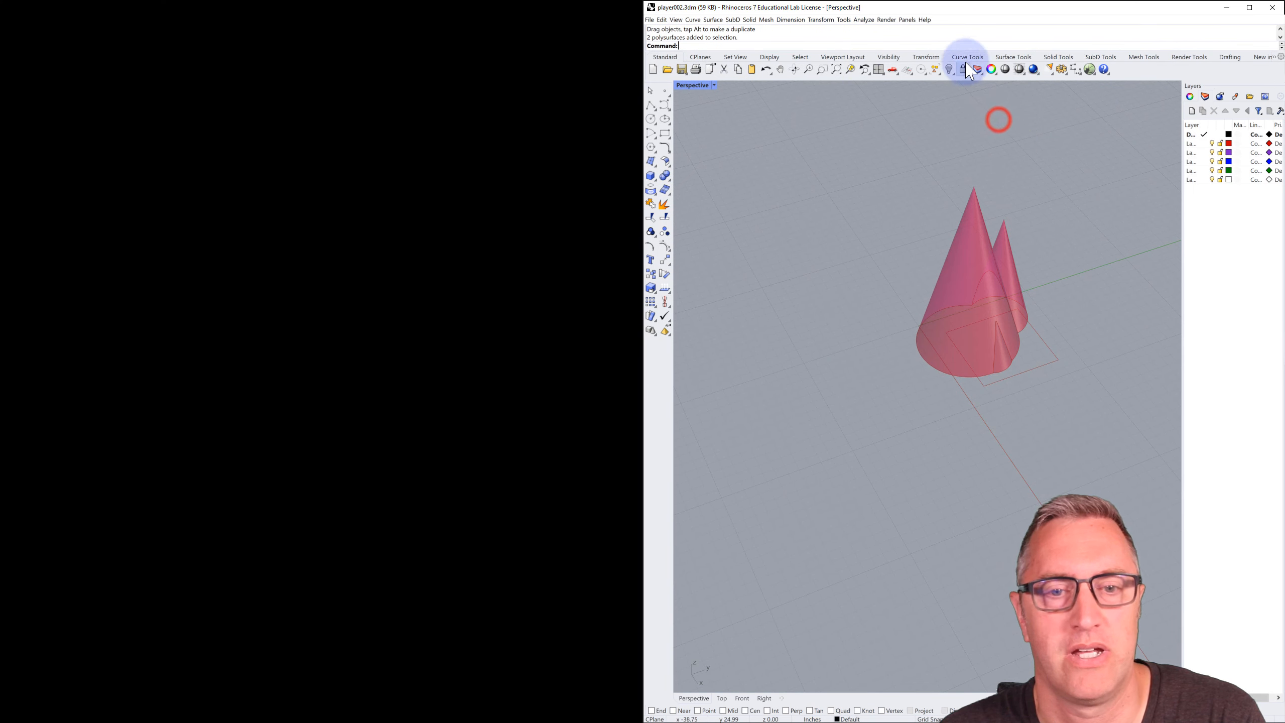
{"action": "left_click", "coordinate": [1090, 70]}
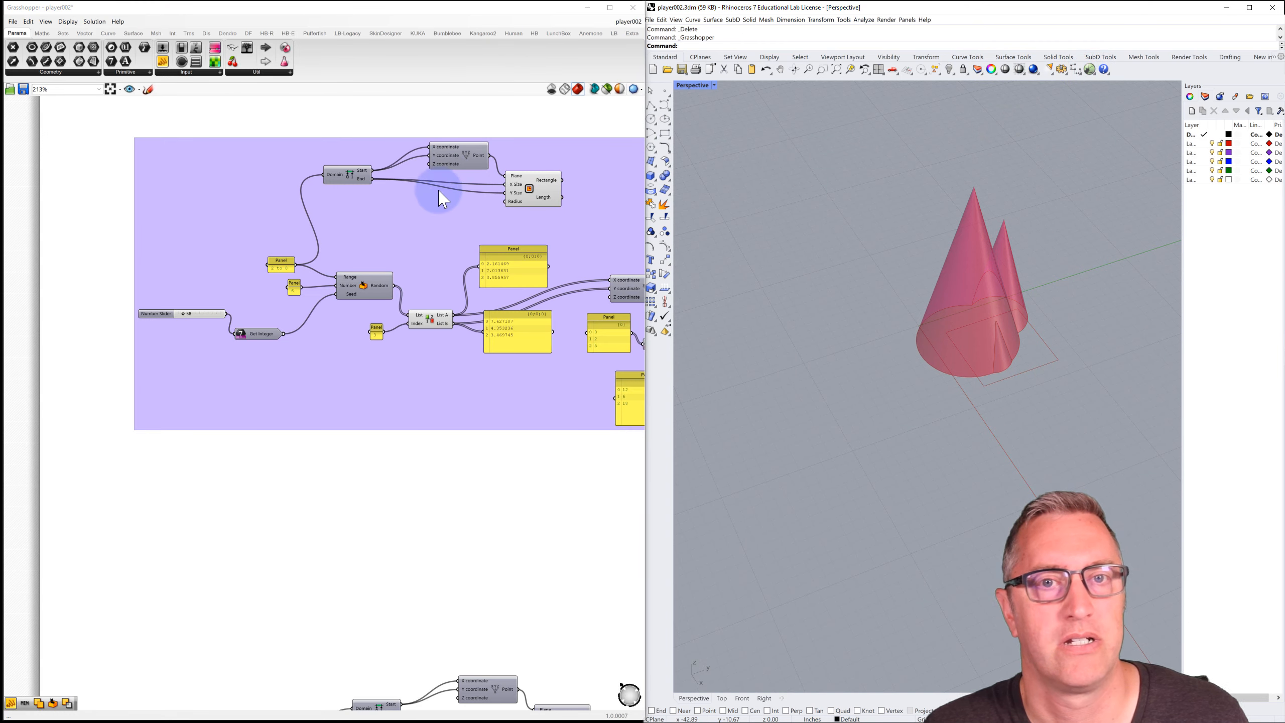
Step: Turn off the preview of all components in the purple group of the Grasshopper definition
{"action": "scroll", "coordinate": [422, 314], "scroll_direction": "down", "scroll_amount": 3}
{"action": "scroll", "coordinate": [374, 308], "scroll_direction": "down", "scroll_amount": 2}
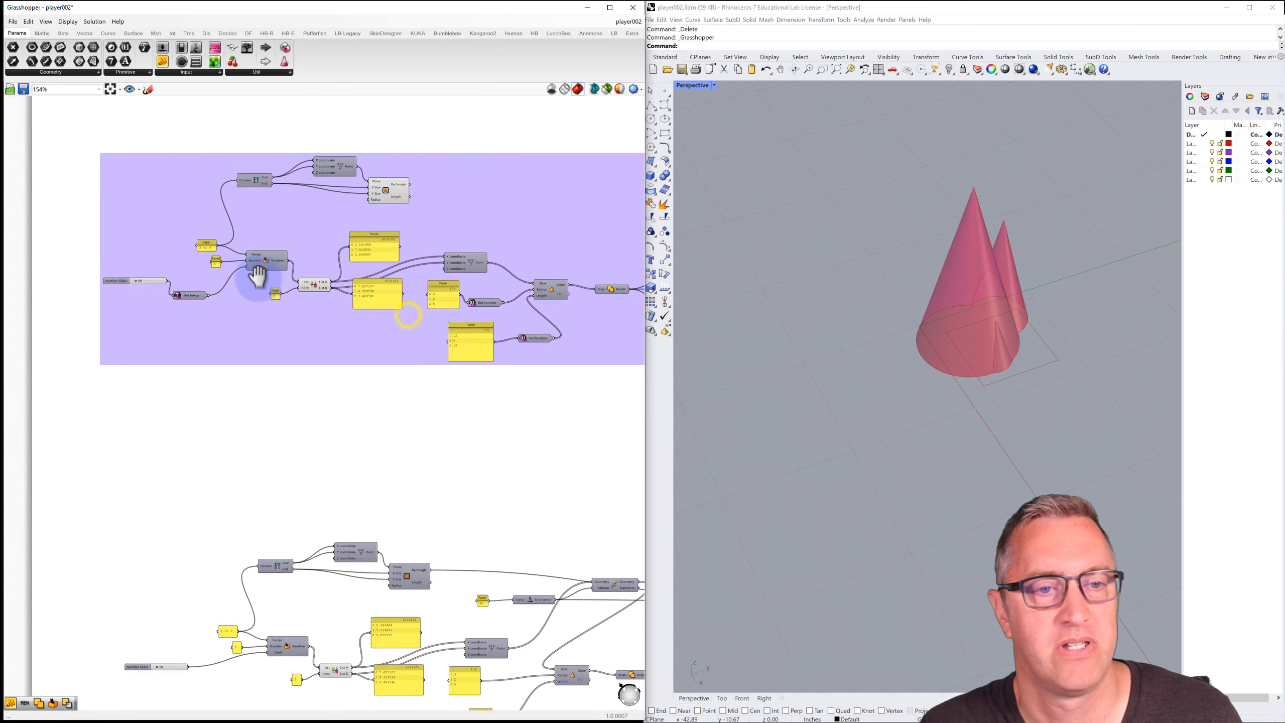
{"action": "scroll", "coordinate": [311, 313], "scroll_direction": "down", "scroll_amount": 2}
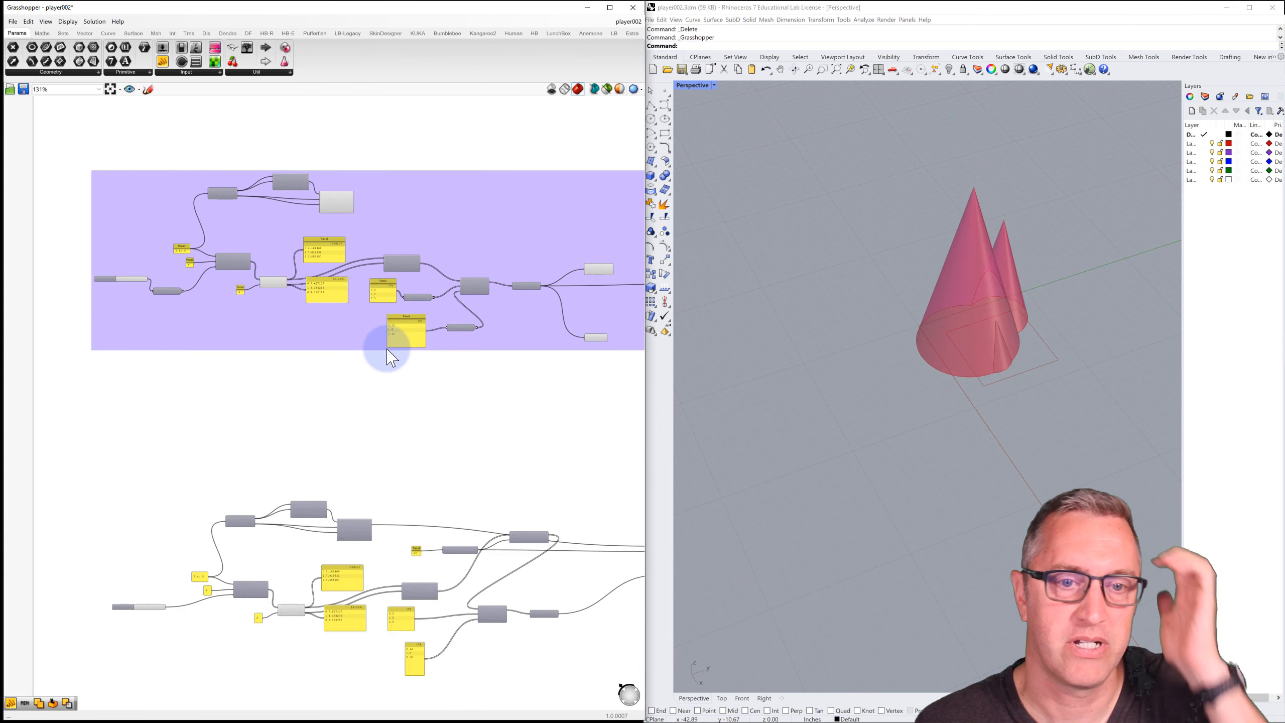
{"action": "right_click_drag", "start_coordinate": [384, 347], "coordinate": [324, 299]}
{"action": "scroll", "coordinate": [383, 324], "scroll_direction": "down", "scroll_amount": 2}
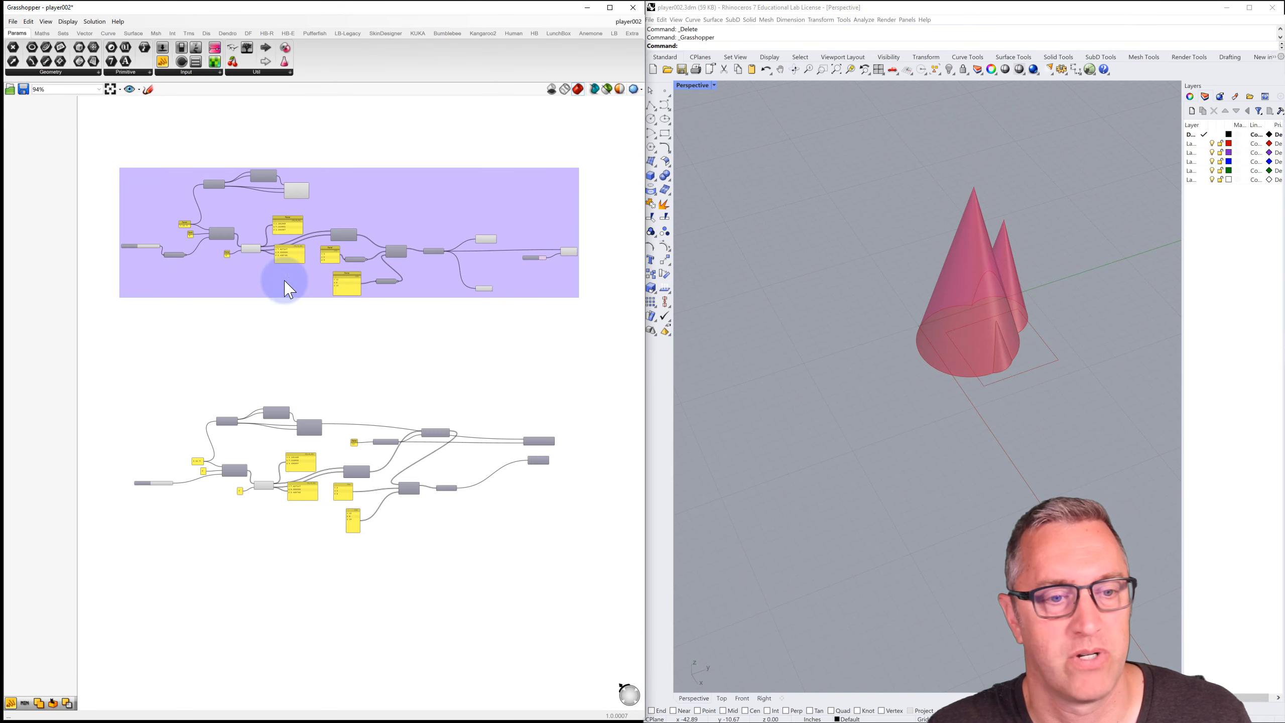
{"action": "left_click_drag", "start_coordinate": [103, 146], "coordinate": [609, 324]}
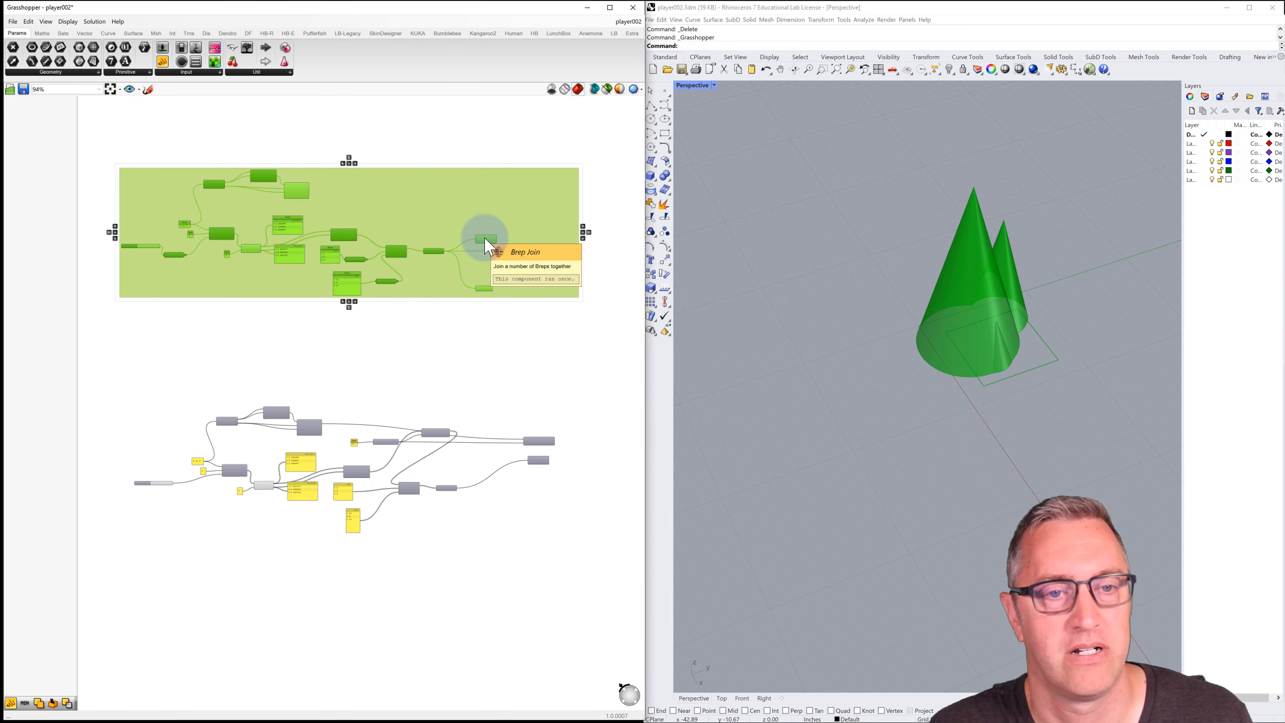
{"action": "middle_click", "coordinate": [466, 196]}
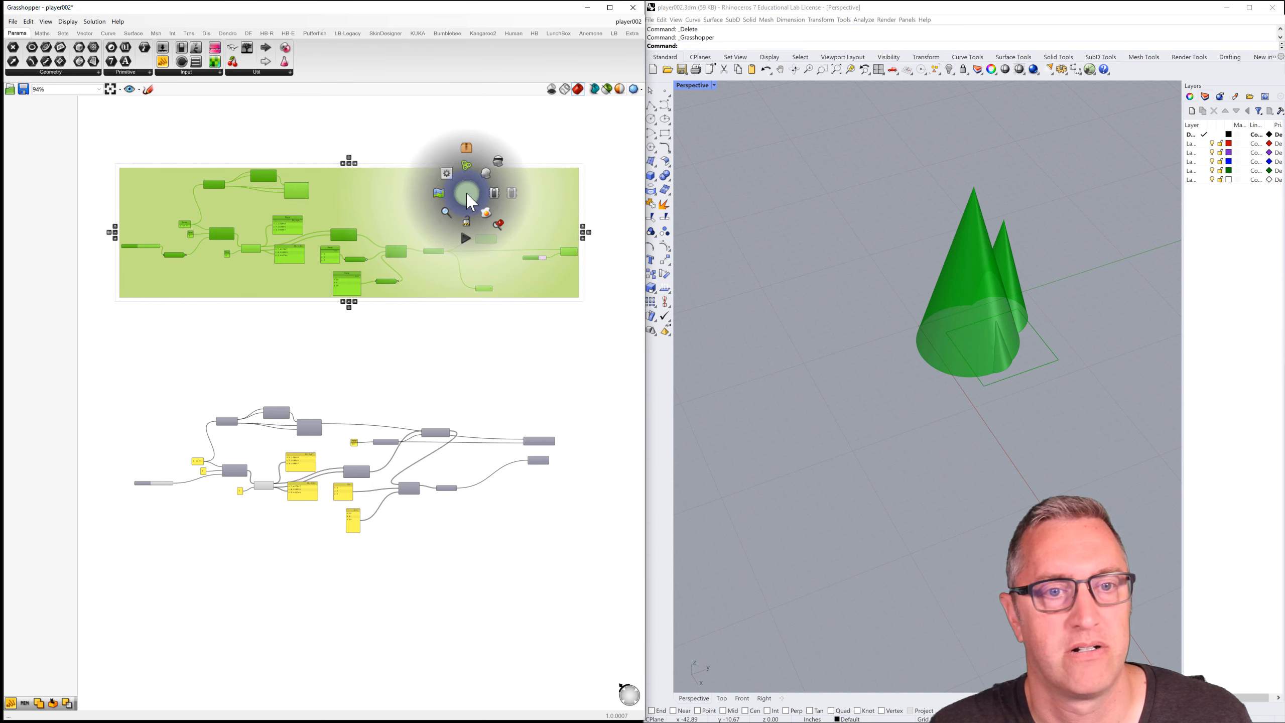
{"action": "left_click", "coordinate": [500, 163]}
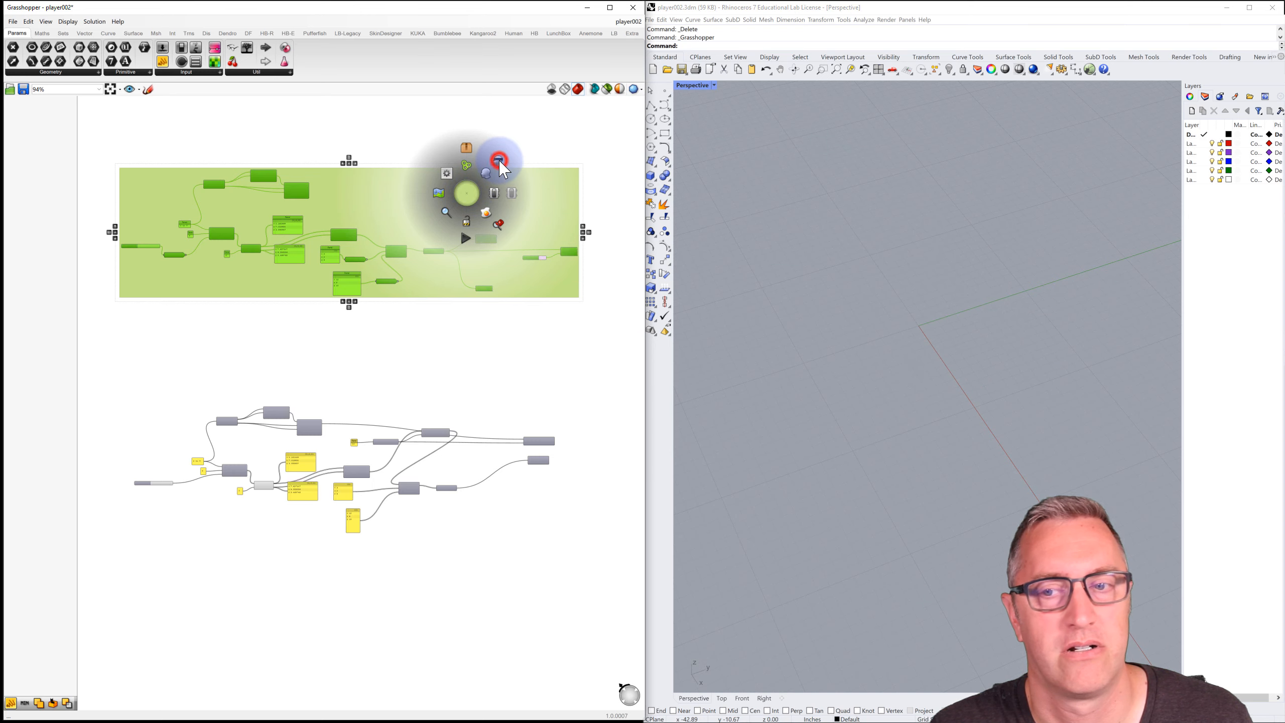
Step: Examine the seed slider, Random component, Split List and their value panels in the ungrouped lower definition
{"action": "left_click", "coordinate": [503, 127]}
{"action": "right_click_drag", "start_coordinate": [251, 400], "coordinate": [263, 330]}
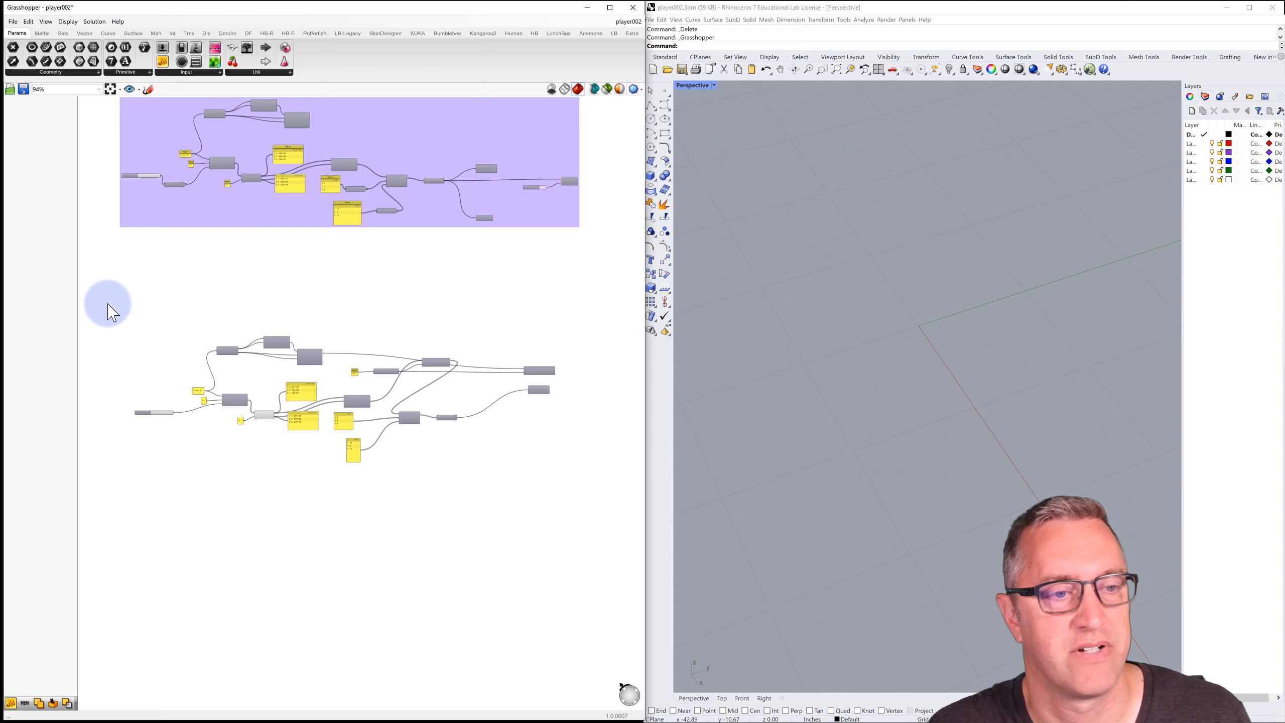
{"action": "scroll", "coordinate": [149, 402], "scroll_direction": "up", "scroll_amount": 5}
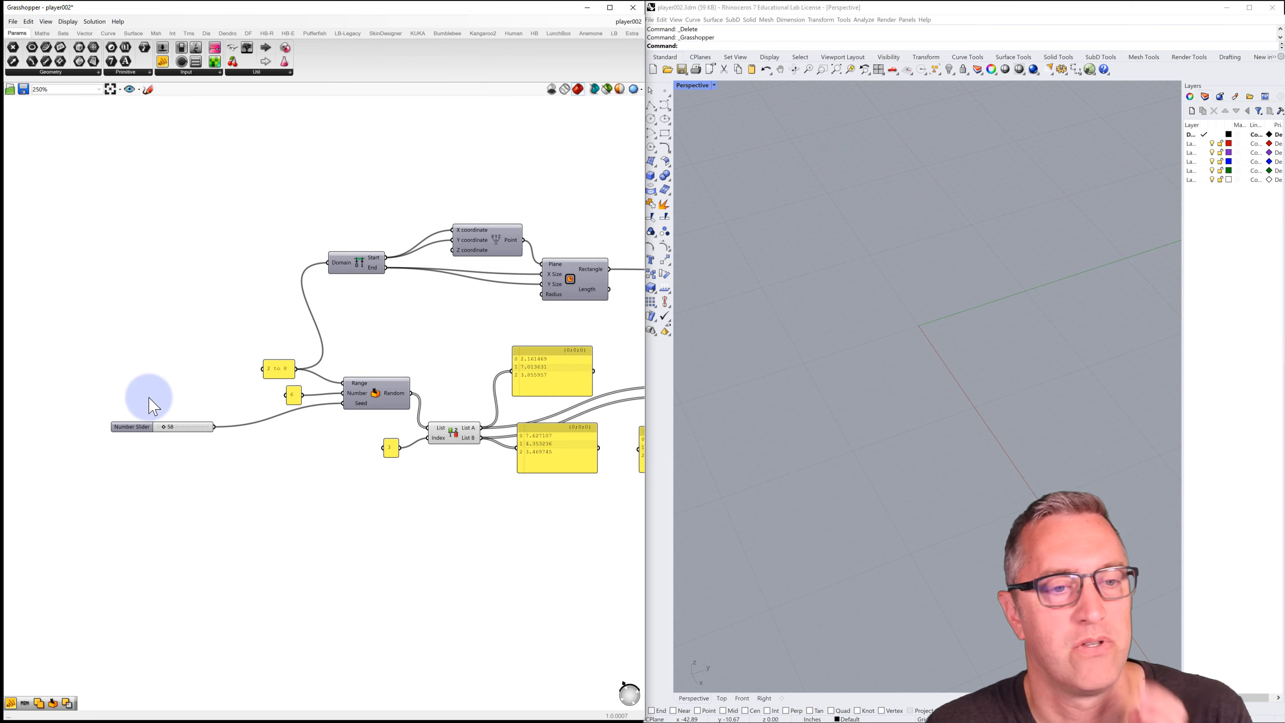
{"action": "right_click_drag", "start_coordinate": [244, 349], "coordinate": [219, 318]}
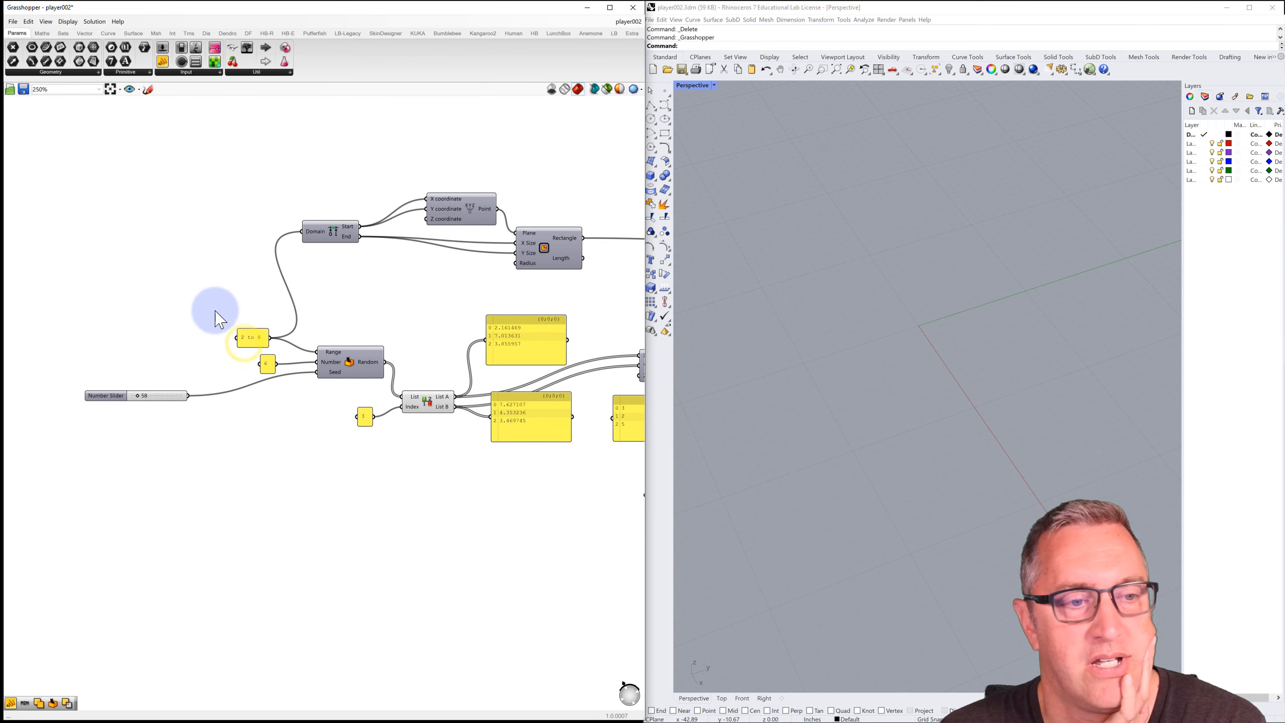
{"action": "right_click_drag", "start_coordinate": [382, 338], "coordinate": [329, 301]}
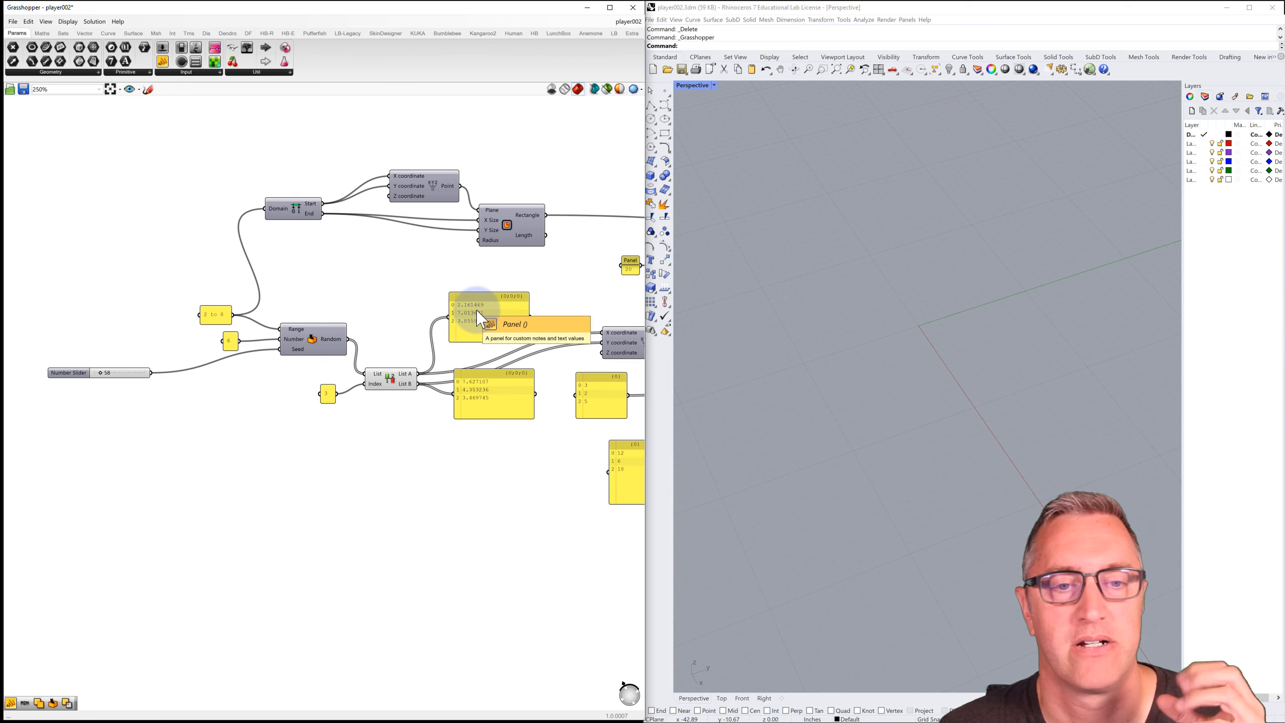
{"action": "scroll", "coordinate": [506, 326], "scroll_direction": "down", "scroll_amount": 2}
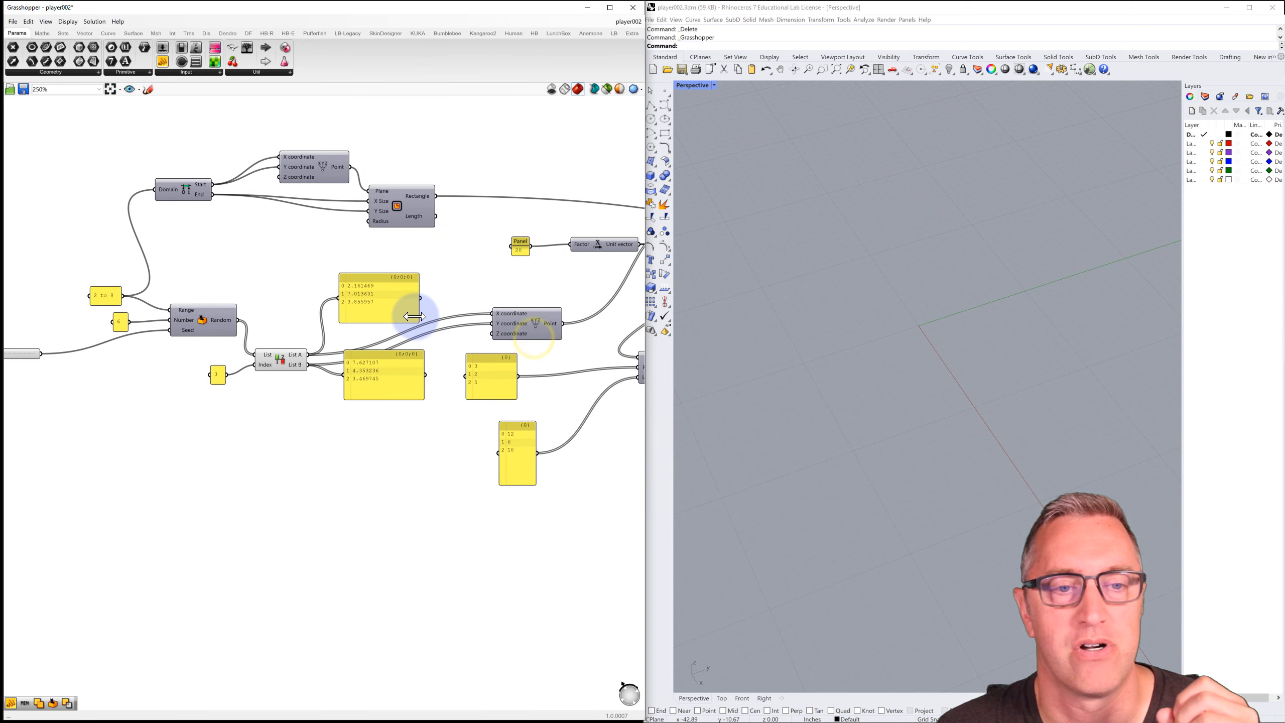
{"action": "scroll", "coordinate": [430, 296], "scroll_direction": "up", "scroll_amount": 1}
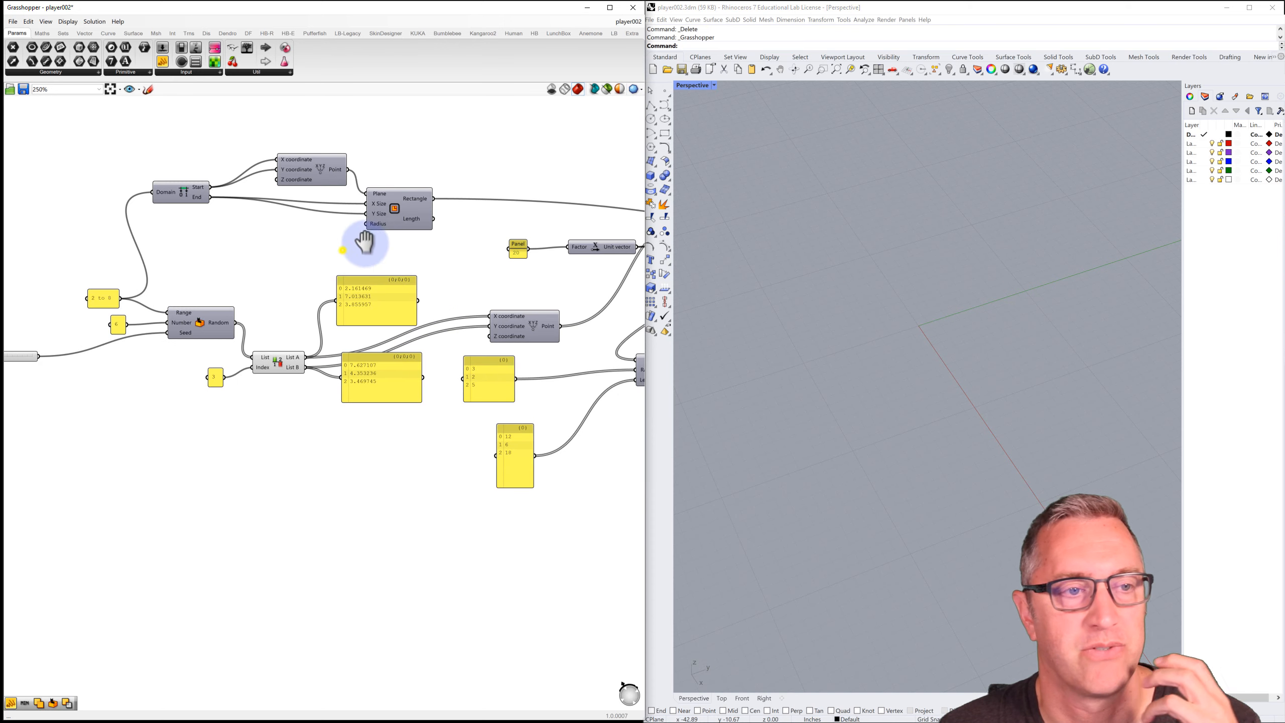
{"action": "scroll", "coordinate": [349, 248], "scroll_direction": "up", "scroll_amount": 1}
{"action": "right_click_drag", "start_coordinate": [310, 261], "coordinate": [360, 241]}
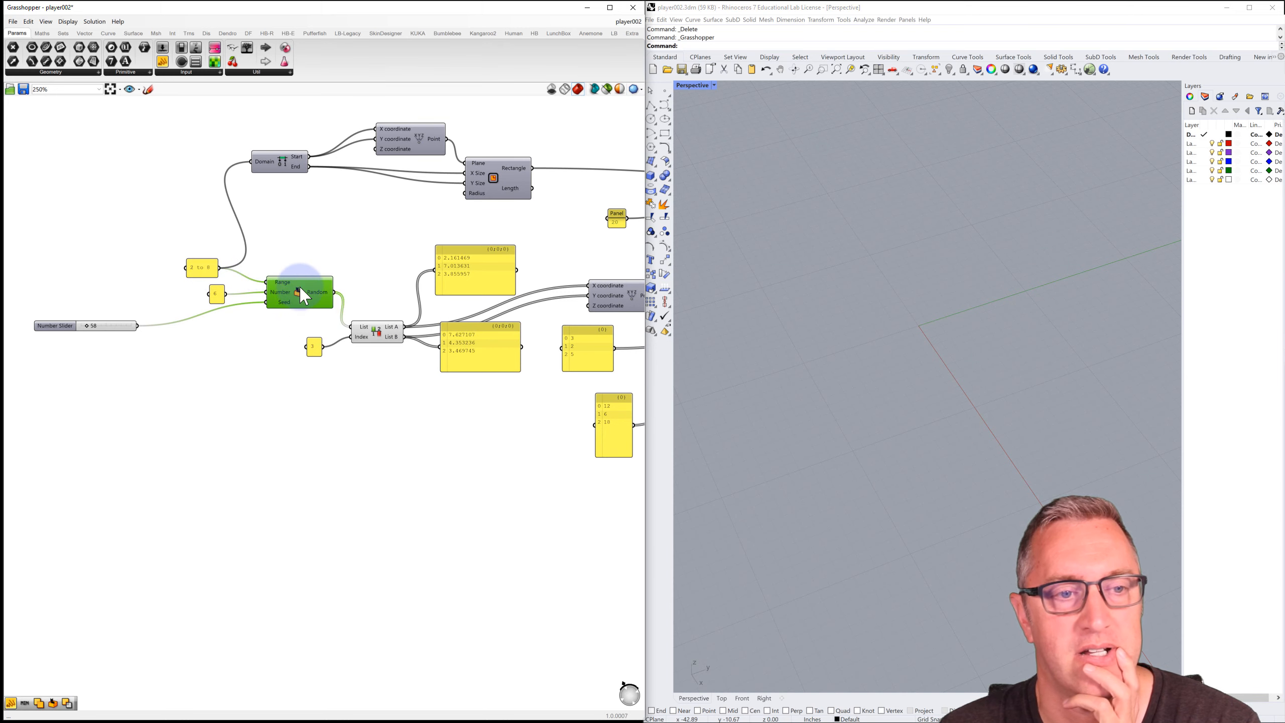
Step: Tilt the Rhino perspective toward a top-down view and move the List B values panel clear of the coordinate wires
{"action": "right_click_drag", "start_coordinate": [770, 342], "coordinate": [724, 285], "text": "shift"}
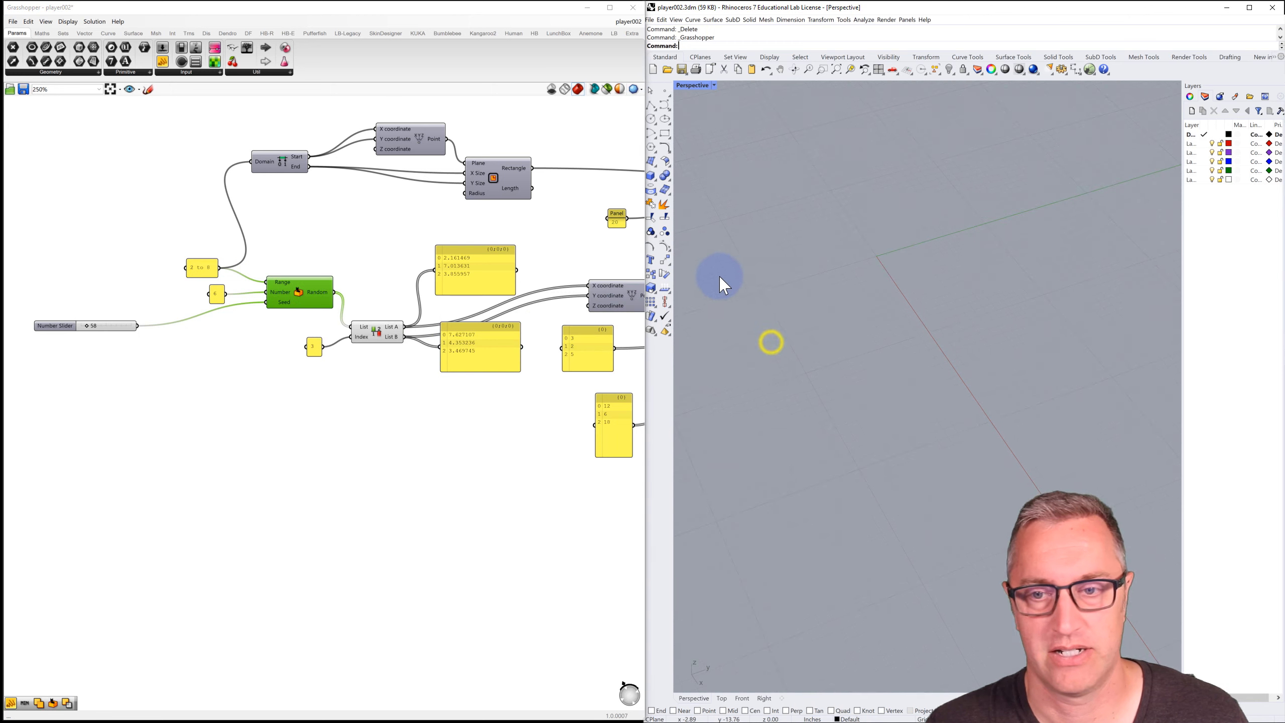
{"action": "right_click_drag", "start_coordinate": [792, 336], "coordinate": [831, 332]}
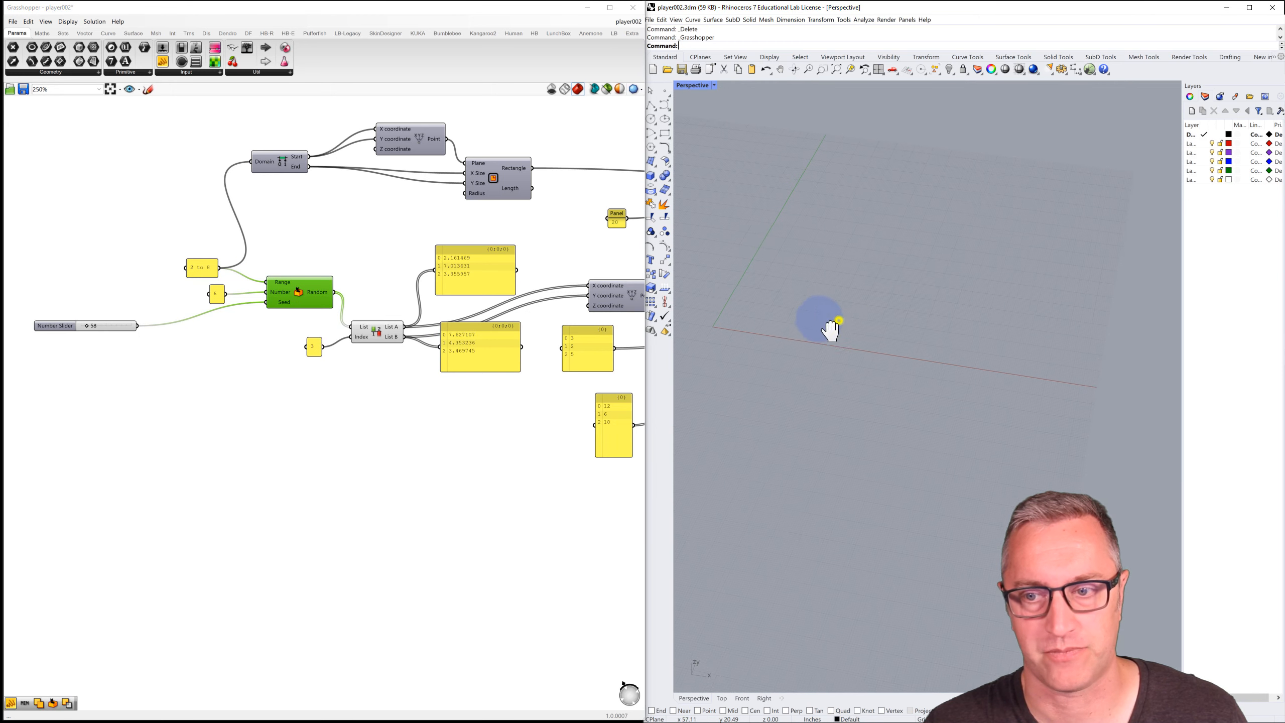
{"action": "left_click", "coordinate": [368, 283]}
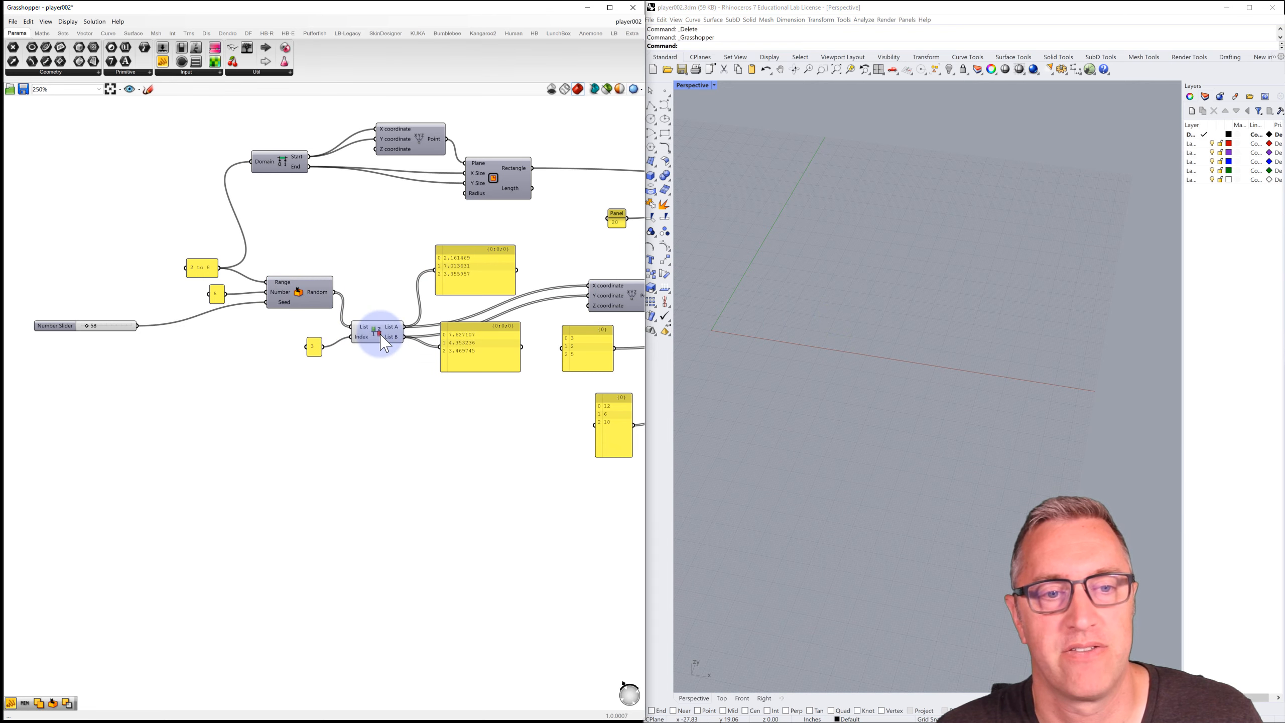
{"action": "left_click", "coordinate": [460, 266]}
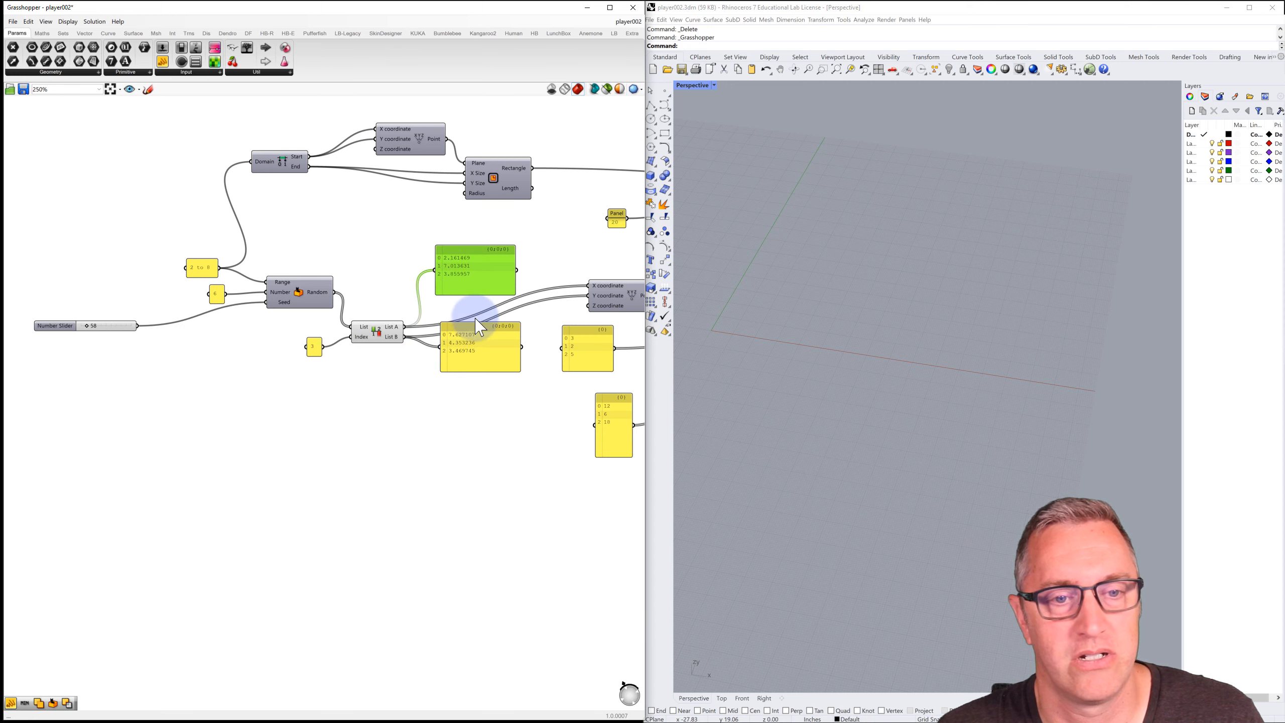
{"action": "left_click_drag", "start_coordinate": [474, 337], "coordinate": [467, 365]}
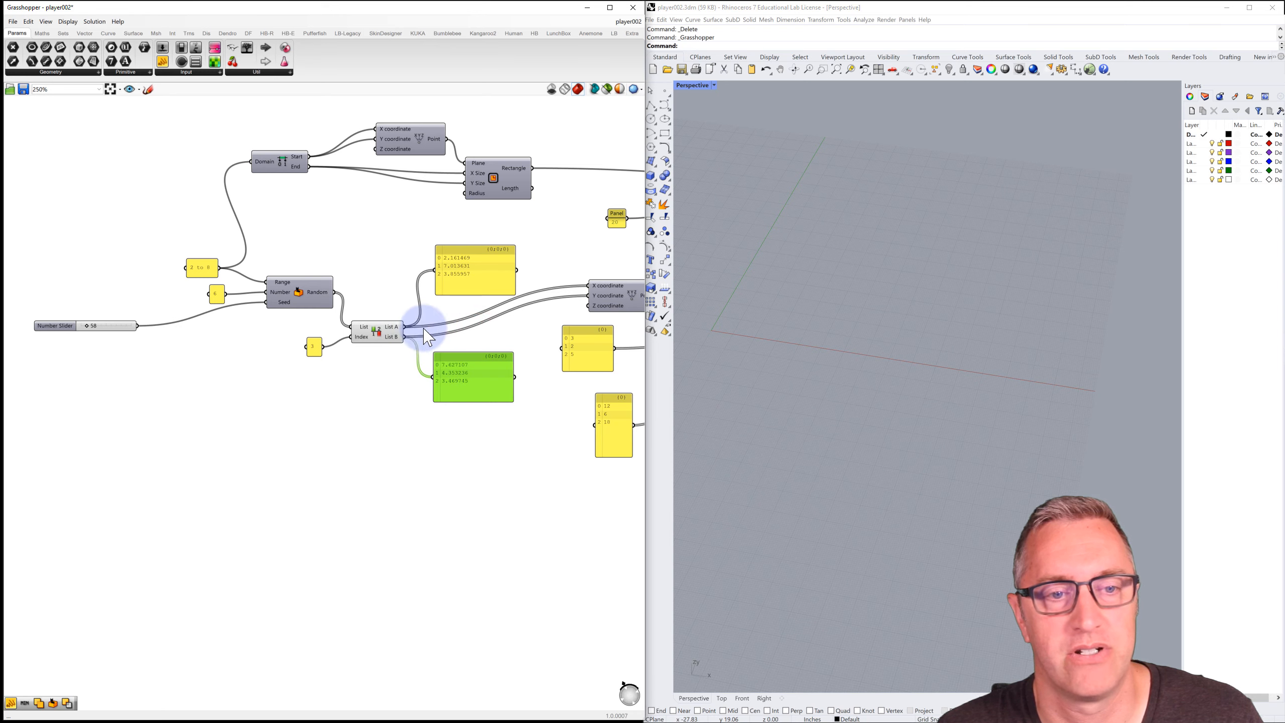
Step: Turn on the preview of the Construct Point component fed by List A and List B
{"action": "right_click_drag", "start_coordinate": [429, 325], "coordinate": [344, 325]}
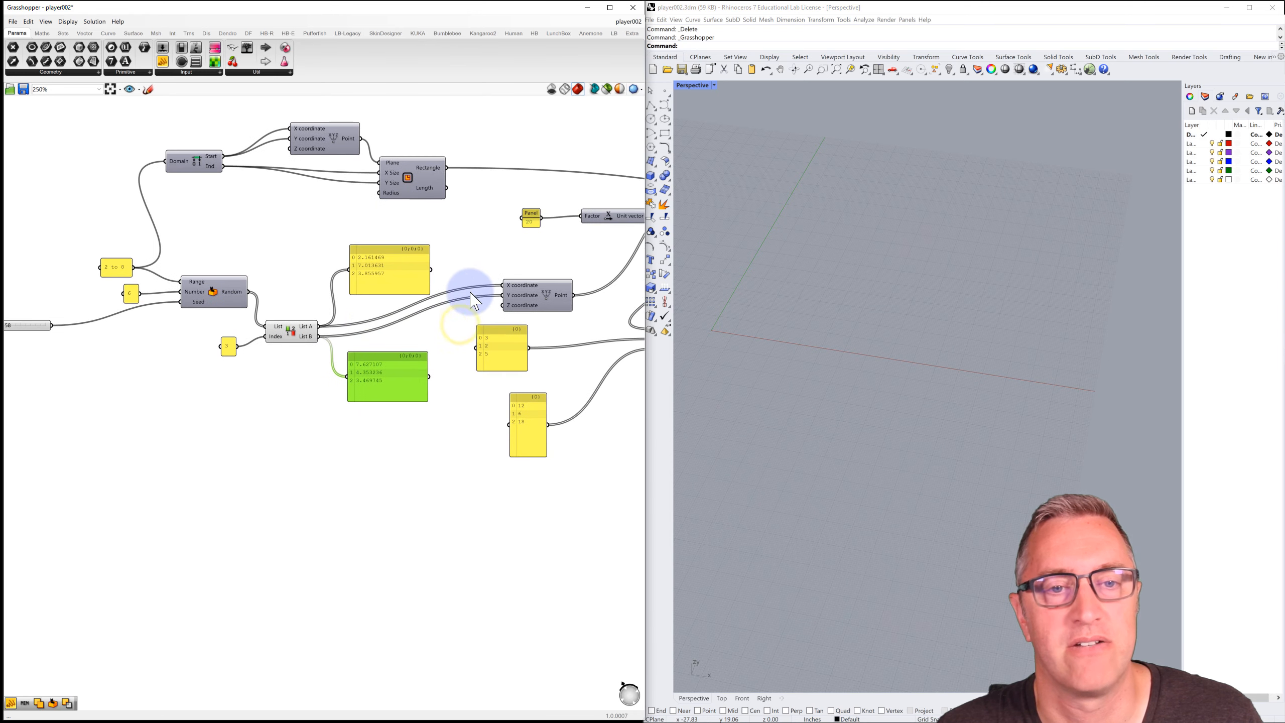
{"action": "left_click", "coordinate": [528, 296]}
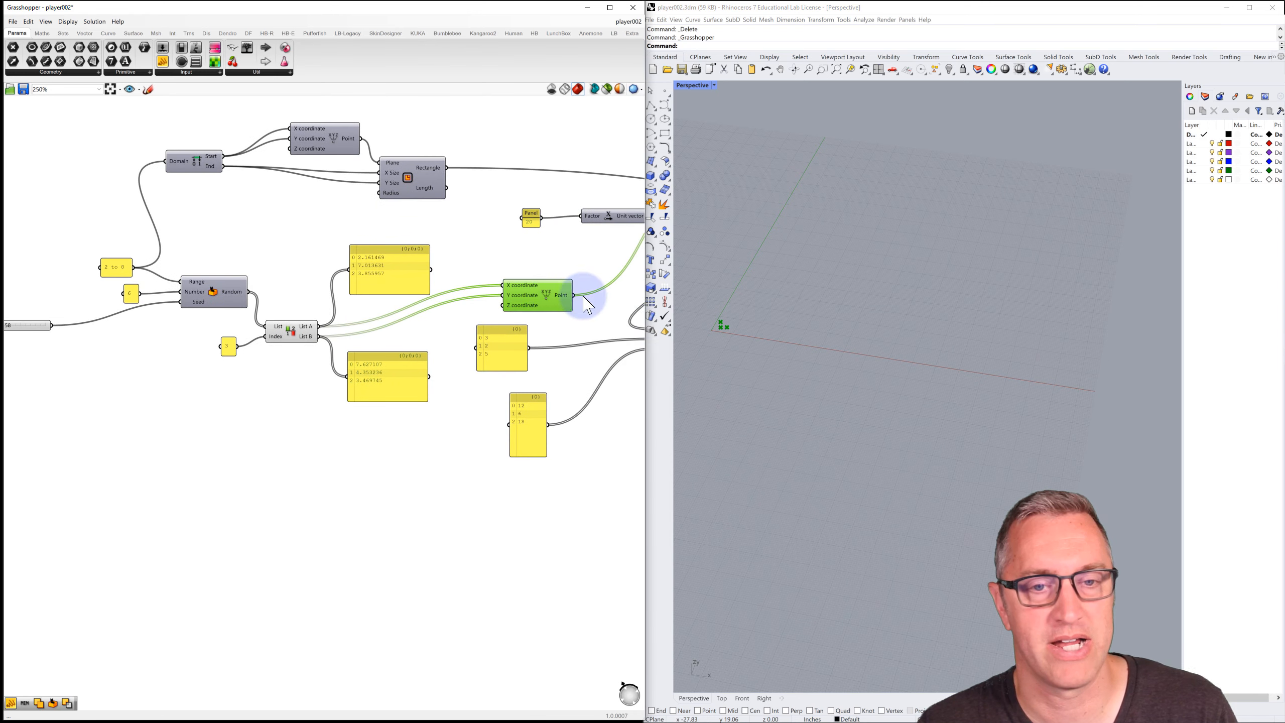
{"action": "left_click", "coordinate": [704, 274]}
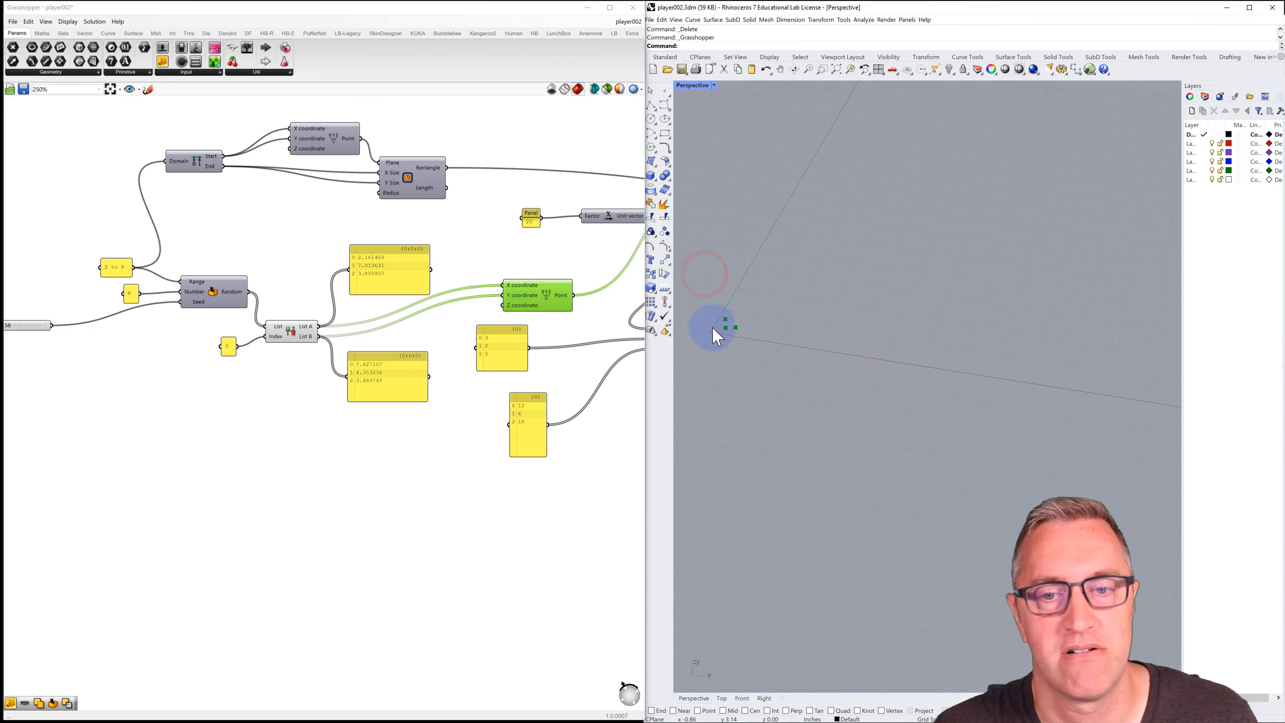
Step: Delete the factor panel, Unit X and Move components between the lower Construct Point and the Cone
{"action": "right_click_drag", "start_coordinate": [594, 273], "coordinate": [445, 296]}
{"action": "scroll", "coordinate": [410, 278], "scroll_direction": "down", "scroll_amount": 3}
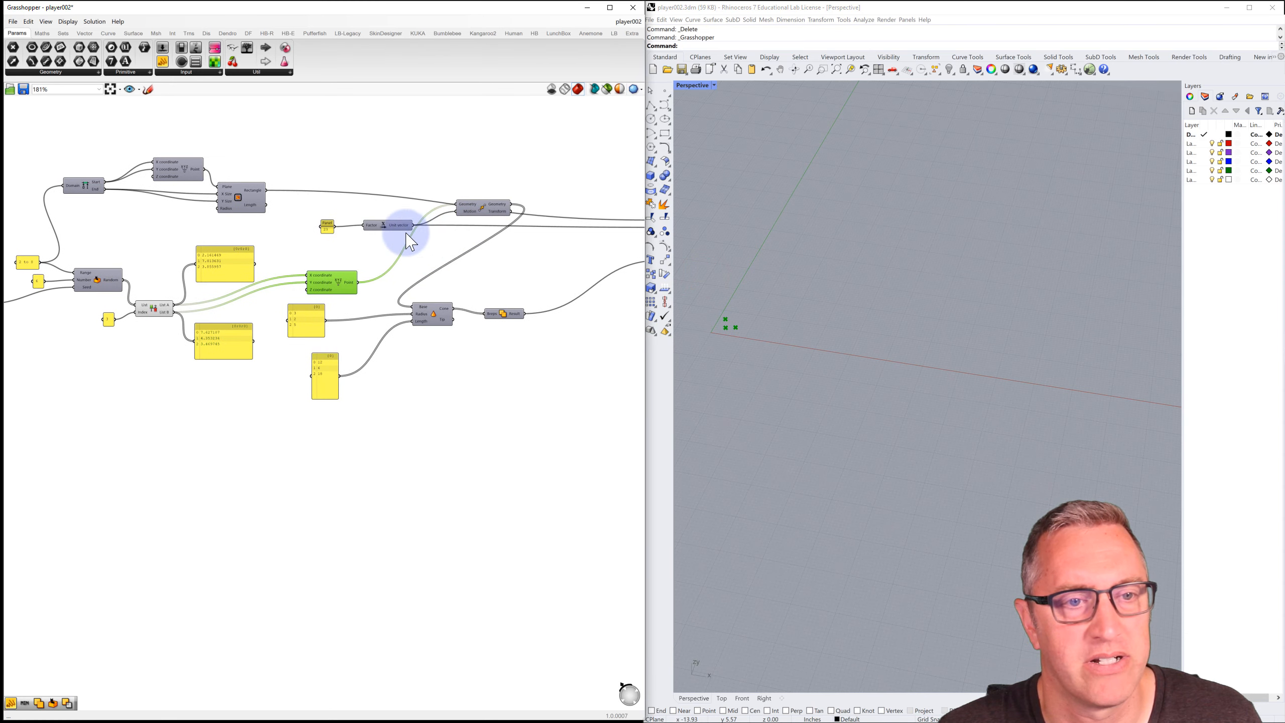
{"action": "left_click_drag", "start_coordinate": [303, 173], "coordinate": [543, 244]}
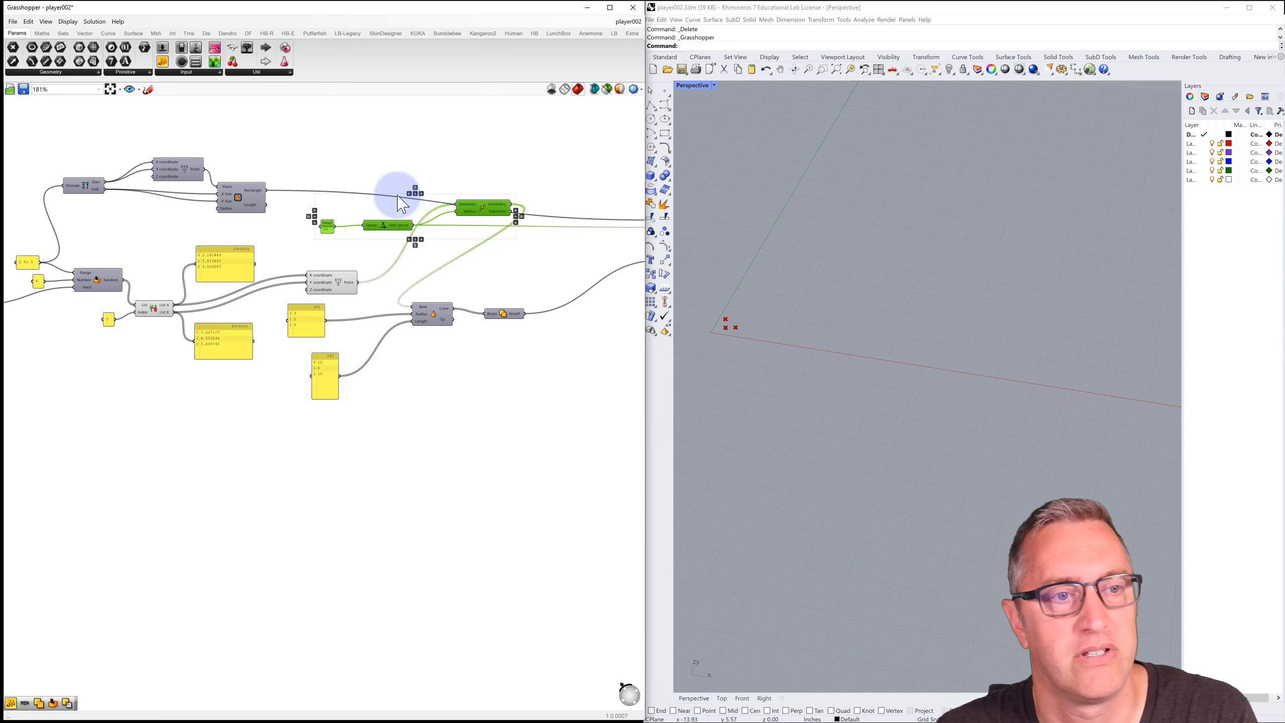
{"action": "key", "text": "Delete"}
{"action": "scroll", "coordinate": [367, 295], "scroll_direction": "up", "scroll_amount": 2}
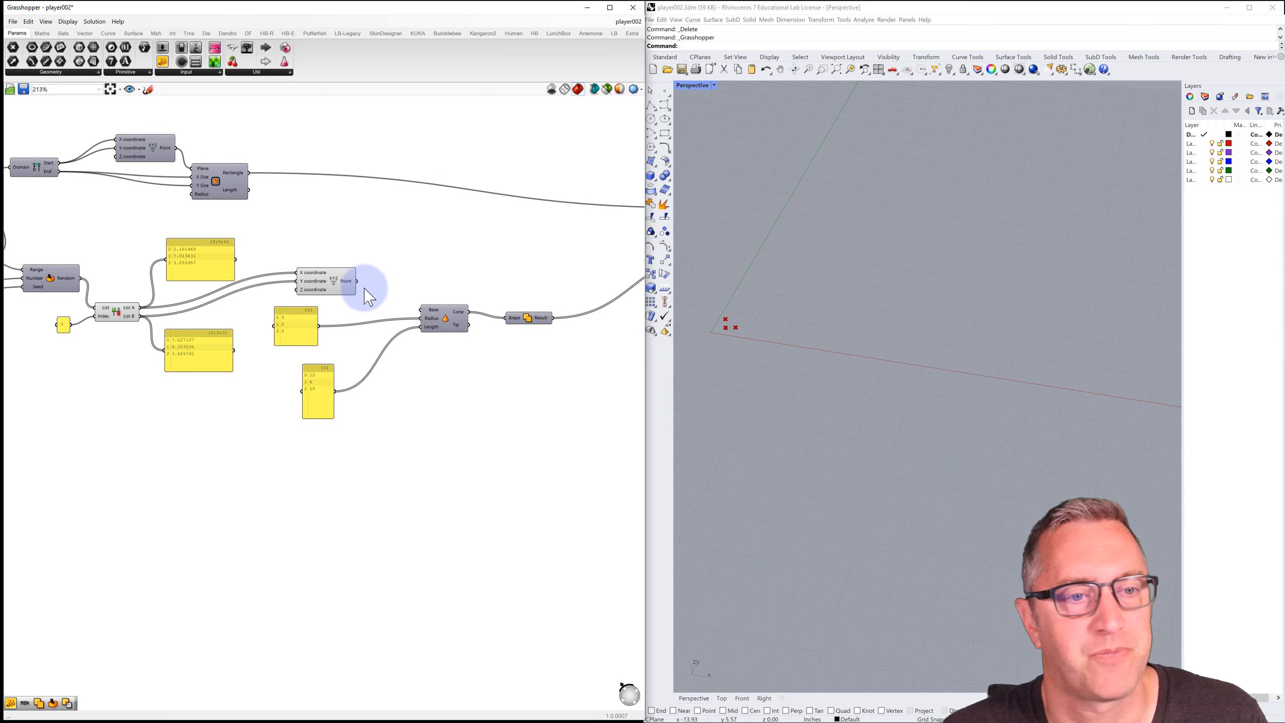
Step: Connect the lower Construct Point's Point output directly to the Cone's Base input
{"action": "left_click", "coordinate": [432, 309]}
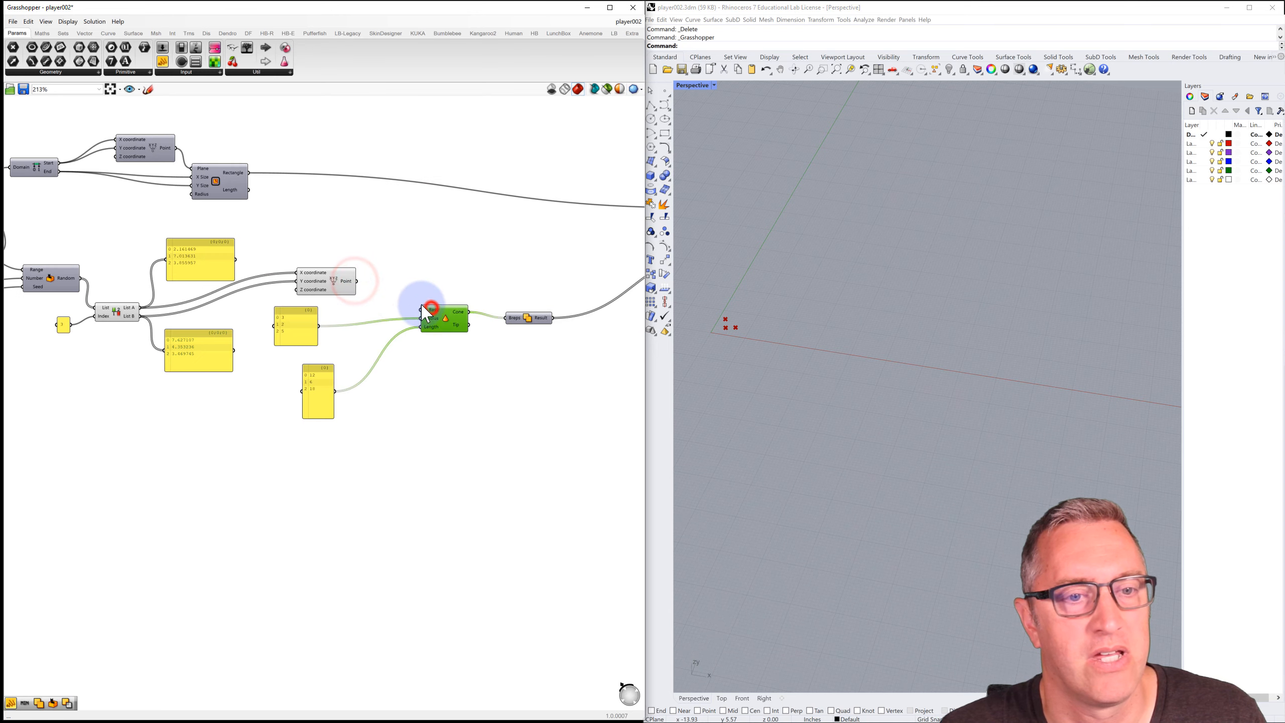
{"action": "left_click_drag", "start_coordinate": [358, 282], "coordinate": [424, 311]}
{"action": "left_click", "coordinate": [394, 268]}
Step: Delete the leftover component at the far end of the Rectangle output wire
{"action": "right_click_drag", "start_coordinate": [310, 244], "coordinate": [280, 201]}
{"action": "scroll", "coordinate": [438, 230], "scroll_direction": "down", "scroll_amount": 2}
{"action": "right_click_drag", "start_coordinate": [434, 228], "coordinate": [483, 201]}
{"action": "key", "text": "Delete"}
{"action": "scroll", "coordinate": [236, 210], "scroll_direction": "up", "scroll_amount": 2}
Step: Turn on the preview of the Rectangle component and frame its boundary around the points in the Rhino viewport
{"action": "right_click_drag", "start_coordinate": [174, 215], "coordinate": [213, 237]}
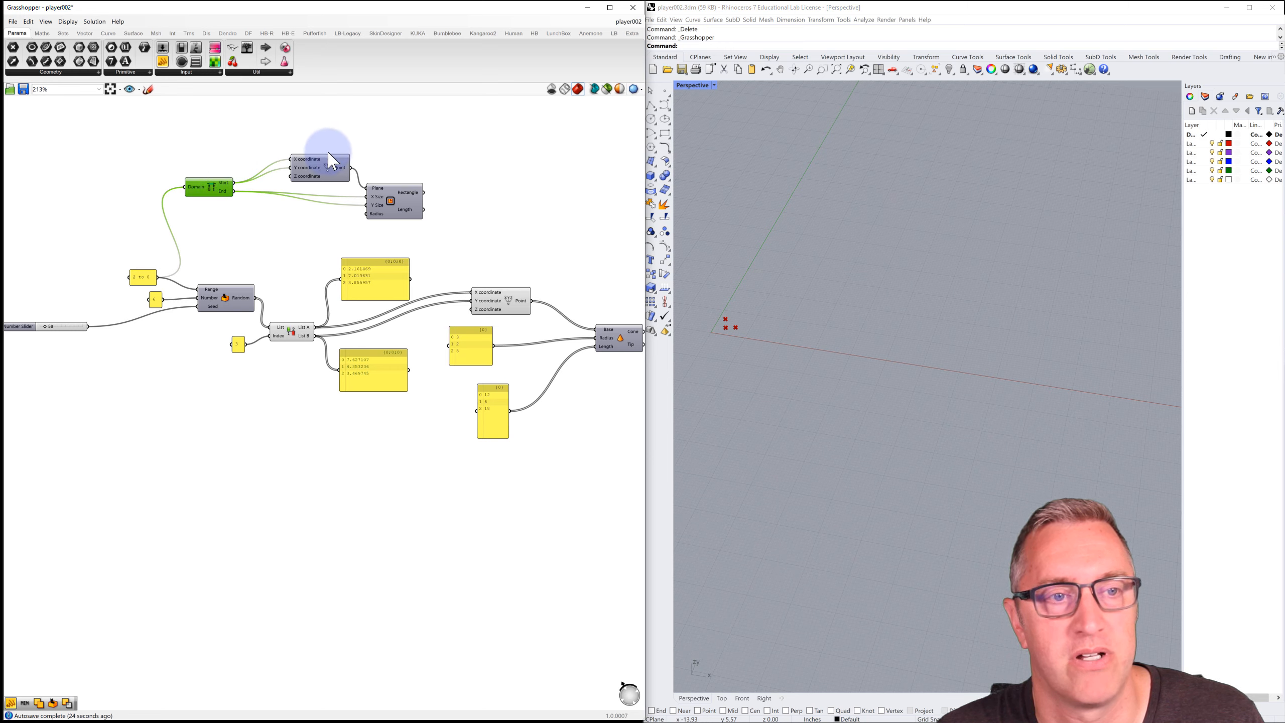
{"action": "left_click", "coordinate": [310, 161]}
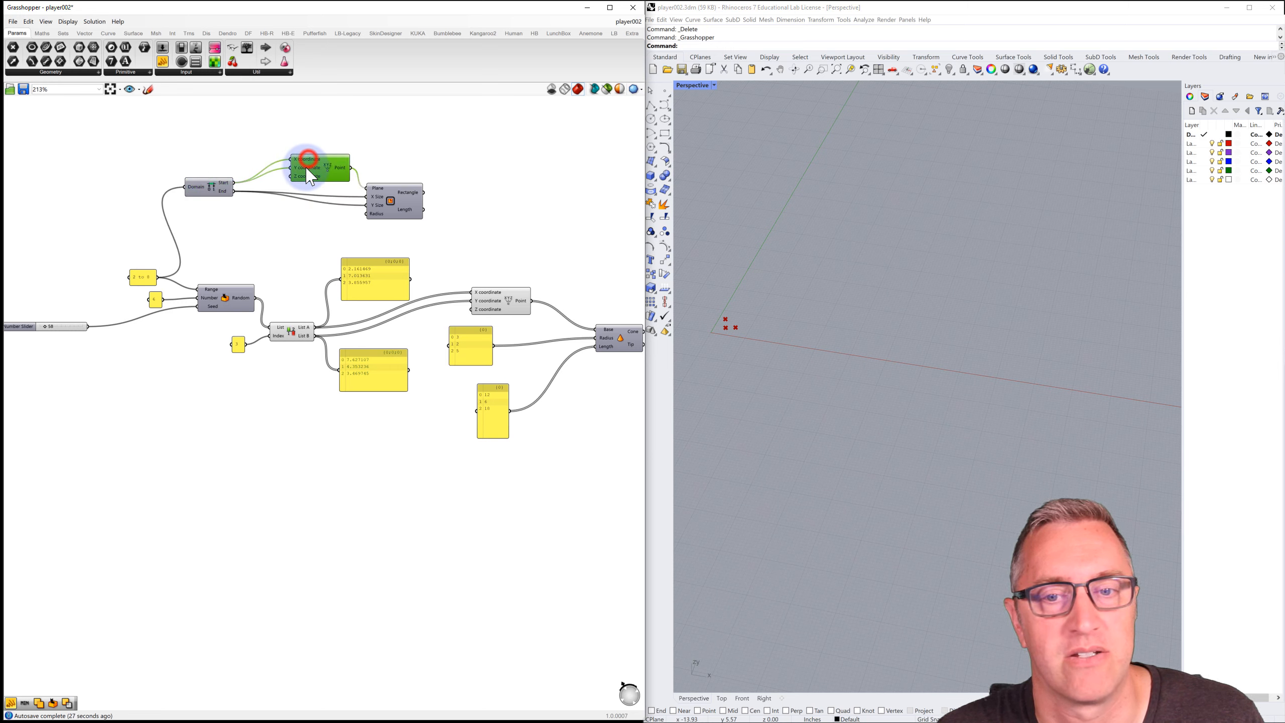
{"action": "left_click", "coordinate": [393, 204]}
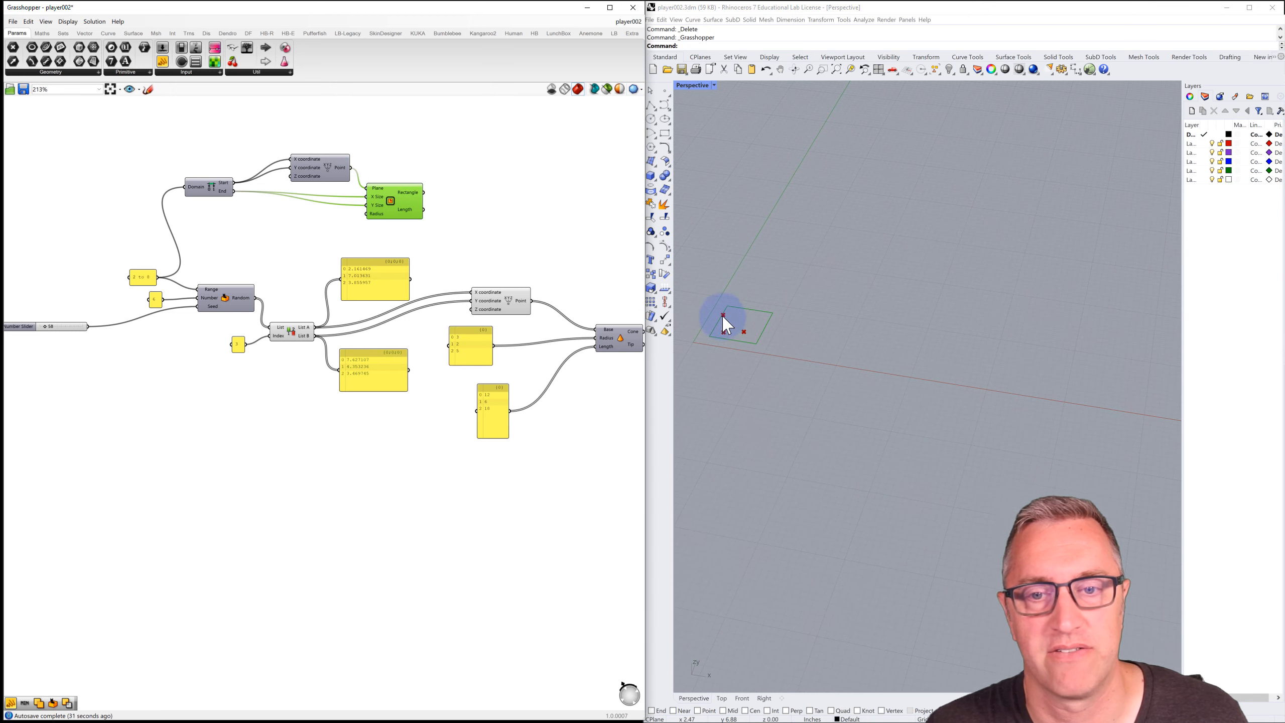
{"action": "scroll", "coordinate": [723, 316], "scroll_direction": "up", "scroll_amount": 4}
{"action": "right_click_drag", "start_coordinate": [723, 315], "coordinate": [837, 294], "text": "shift"}
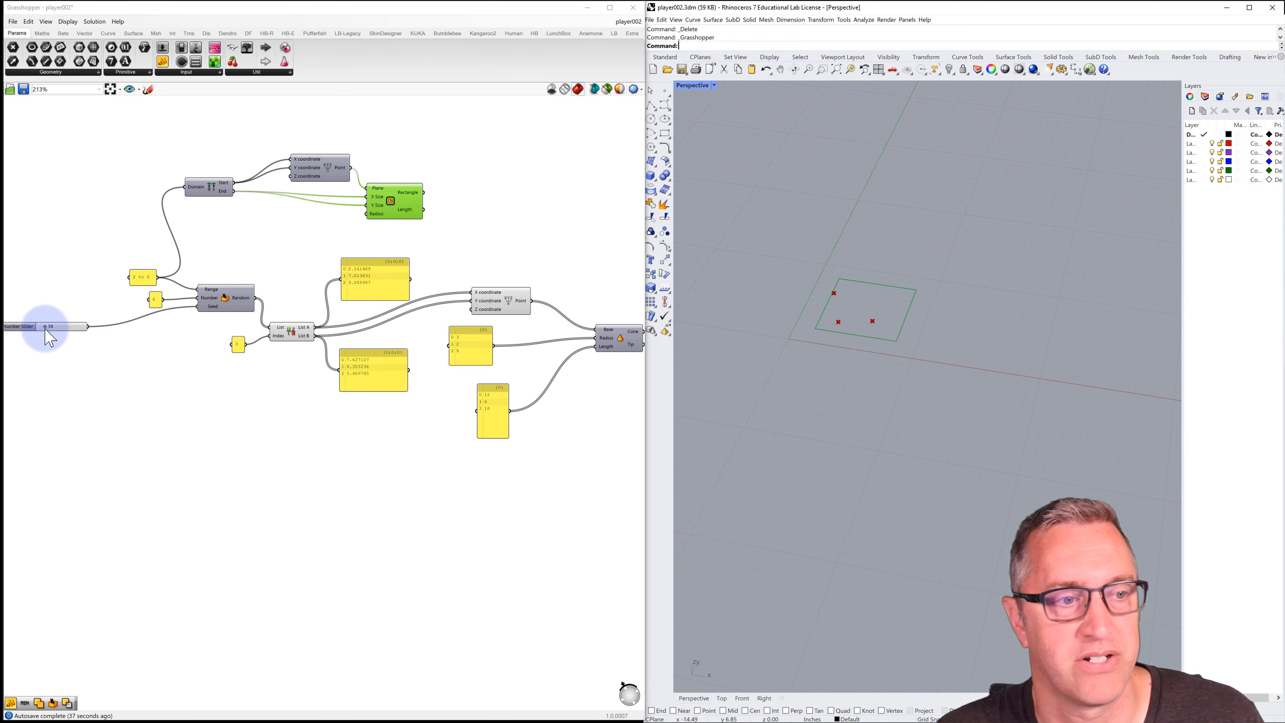
Step: Set the seed slider to 2 and highlight the repositioned points through the lower Construct Point component
{"action": "left_click_drag", "start_coordinate": [45, 327], "coordinate": [81, 336]}
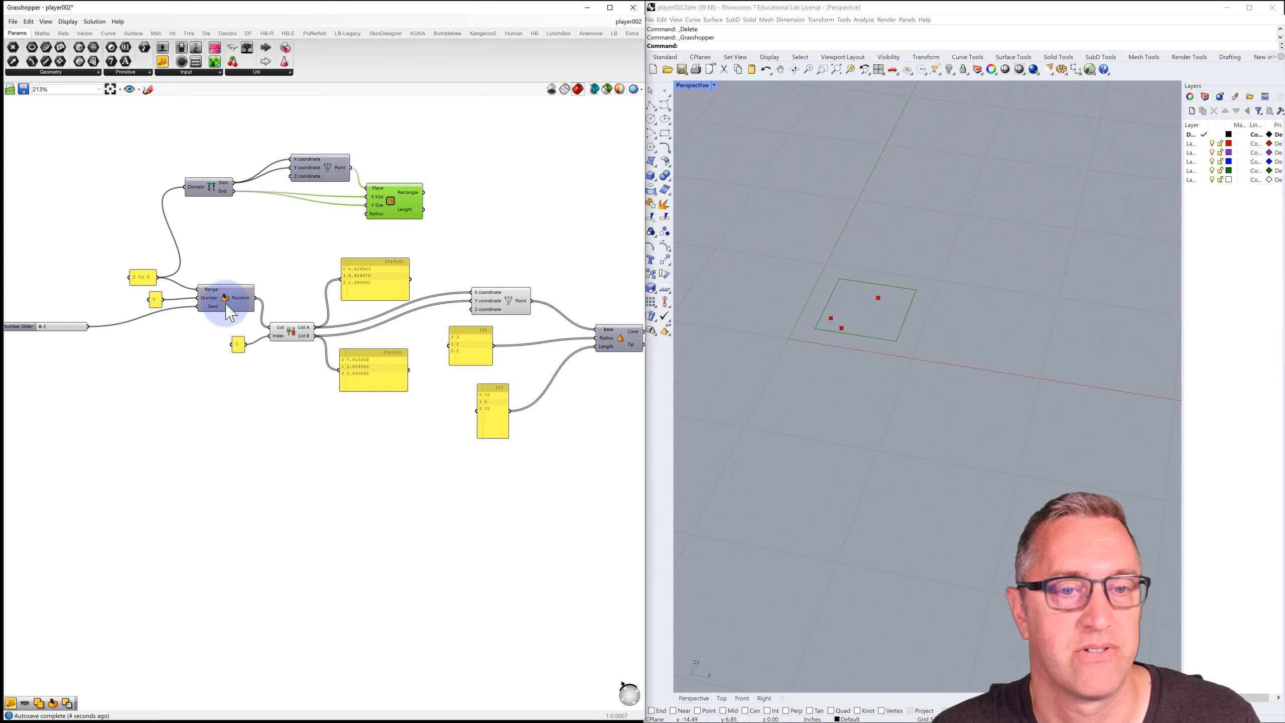
{"action": "left_click", "coordinate": [499, 295]}
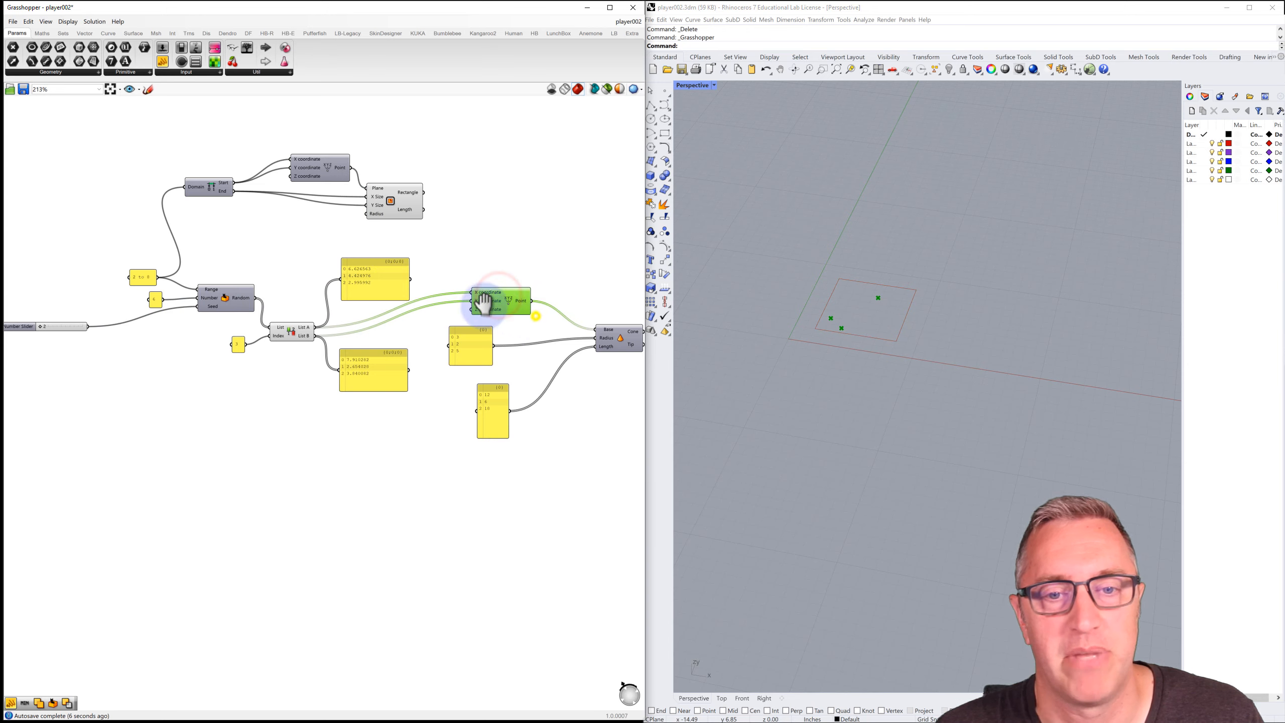
{"action": "right_click_drag", "start_coordinate": [506, 304], "coordinate": [314, 270]}
Step: Turn on the preview of the Cone component
{"action": "left_click", "coordinate": [420, 306]}
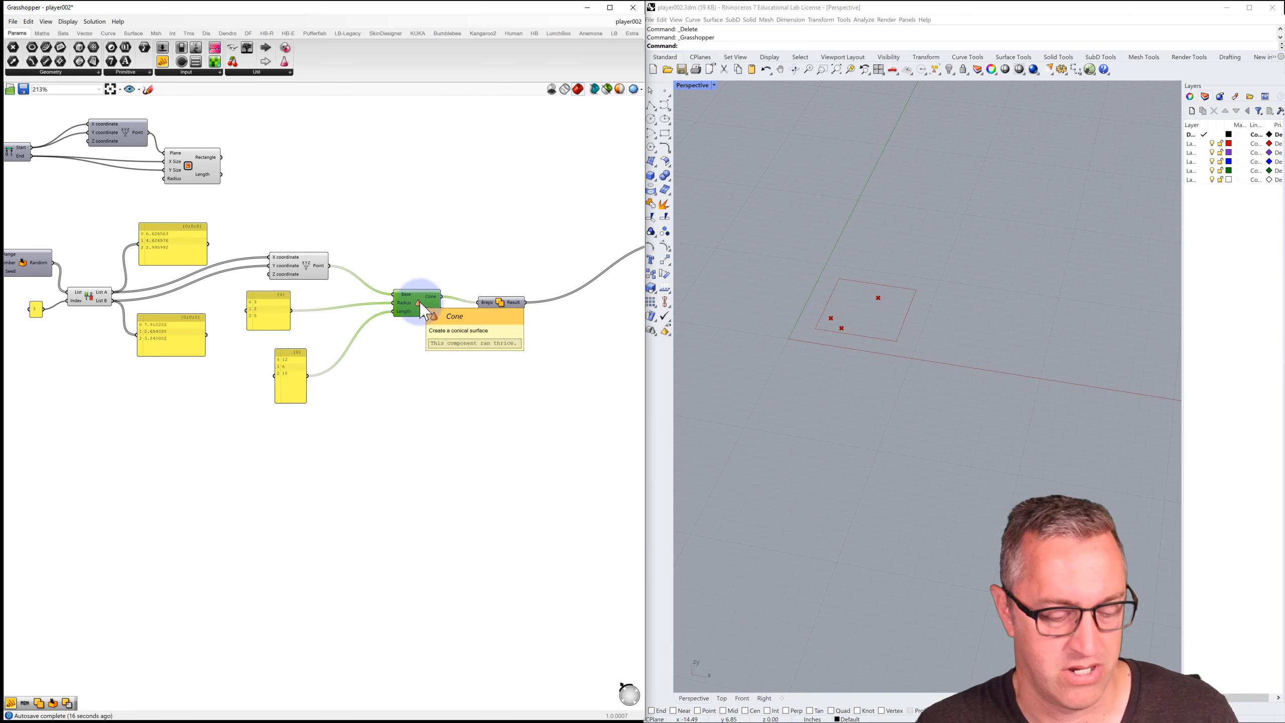
{"action": "left_click", "coordinate": [425, 249]}
{"action": "right_click_drag", "start_coordinate": [808, 305], "coordinate": [808, 298]}
Step: Set the seed slider to 94 and inspect the panels supplying the cone radii and lengths
{"action": "right_click_drag", "start_coordinate": [365, 302], "coordinate": [595, 282]}
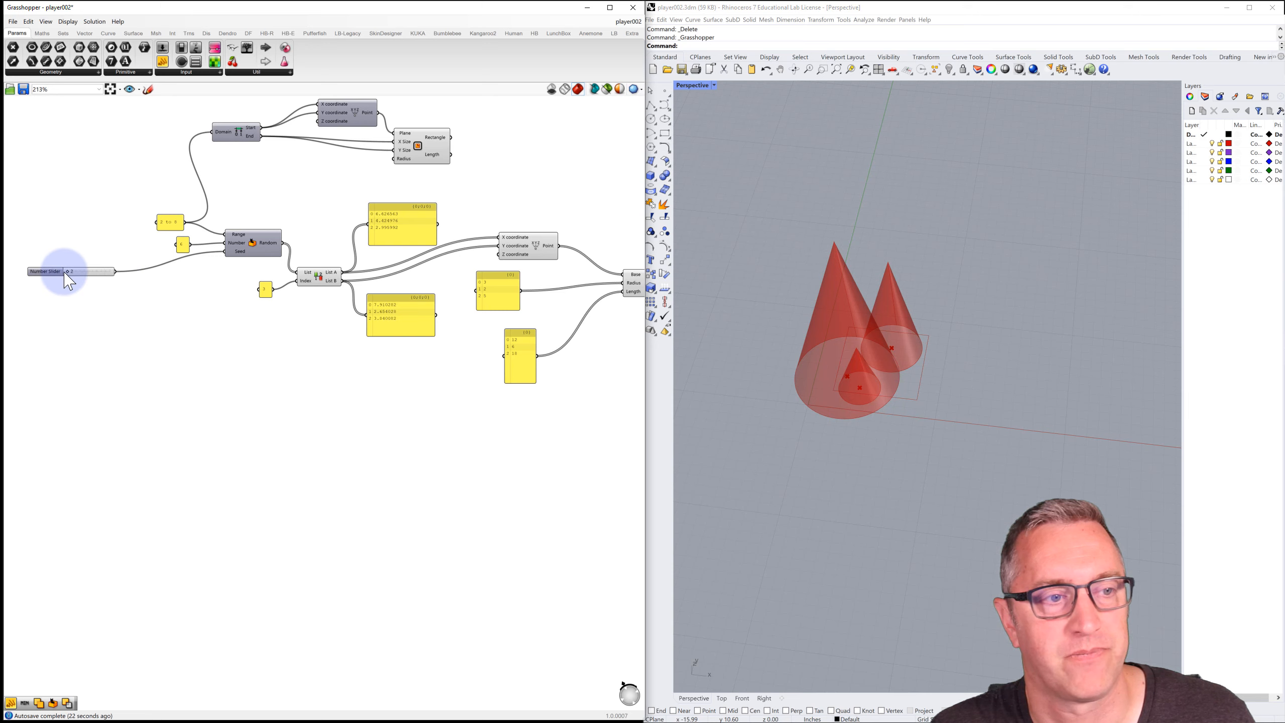
{"action": "mouse_move", "coordinate": [68, 272]}
{"action": "left_mouse_down"}
{"action": "mouse_move", "coordinate": [125, 266]}
{"action": "mouse_move", "coordinate": [63, 268]}
{"action": "mouse_move", "coordinate": [86, 268]}
{"action": "mouse_move", "coordinate": [75, 271]}
{"action": "left_mouse_up"}
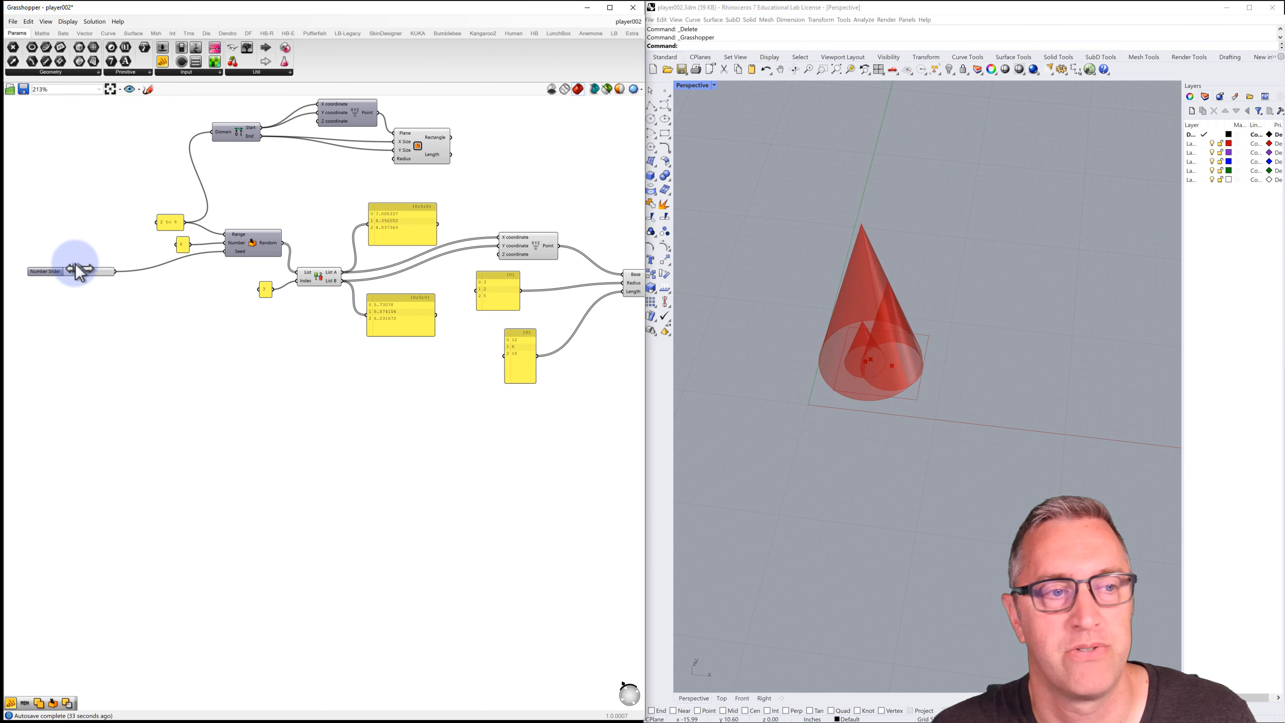
{"action": "left_click", "coordinate": [501, 284]}
{"action": "left_click", "coordinate": [521, 334]}
Step: Turn on the preview of the Brep Join component and turn off the preview of the Cone component
{"action": "right_click_drag", "start_coordinate": [572, 326], "coordinate": [220, 313]}
{"action": "right_click_drag", "start_coordinate": [440, 307], "coordinate": [332, 329]}
{"action": "left_click", "coordinate": [373, 306]}
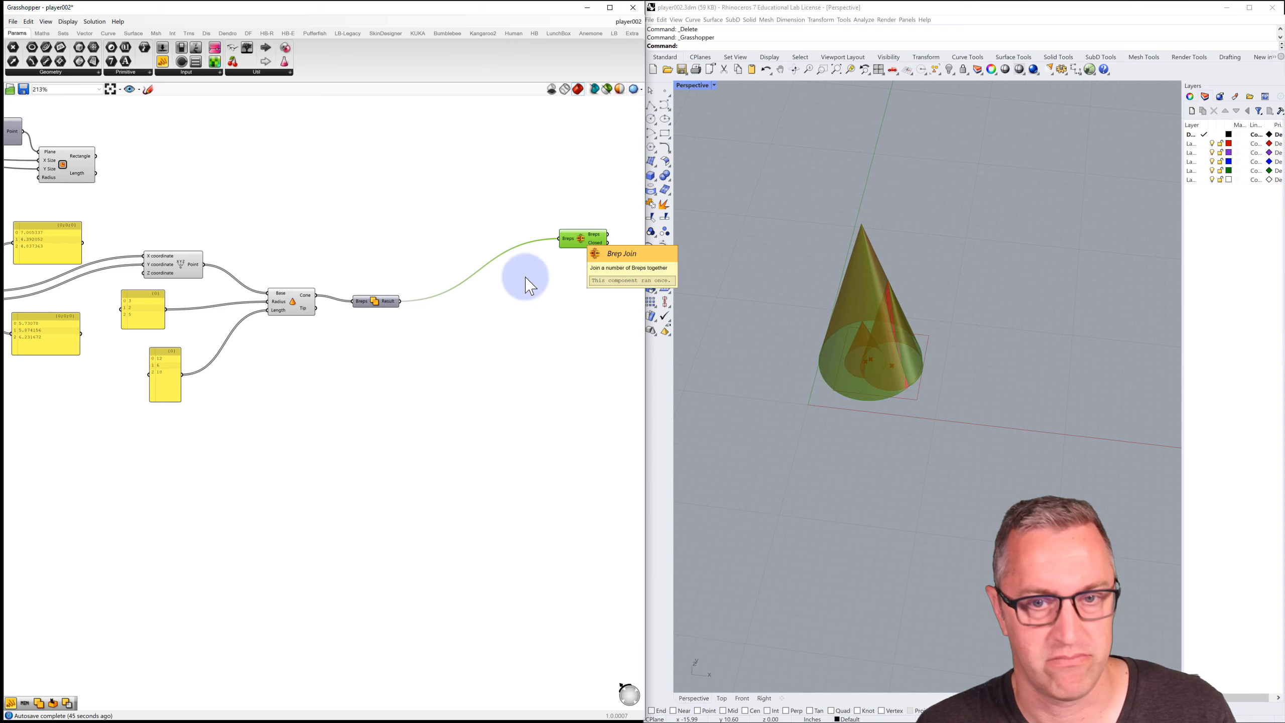
{"action": "left_click", "coordinate": [378, 301]}
{"action": "left_click", "coordinate": [287, 307]}
{"action": "left_click", "coordinate": [363, 302]}
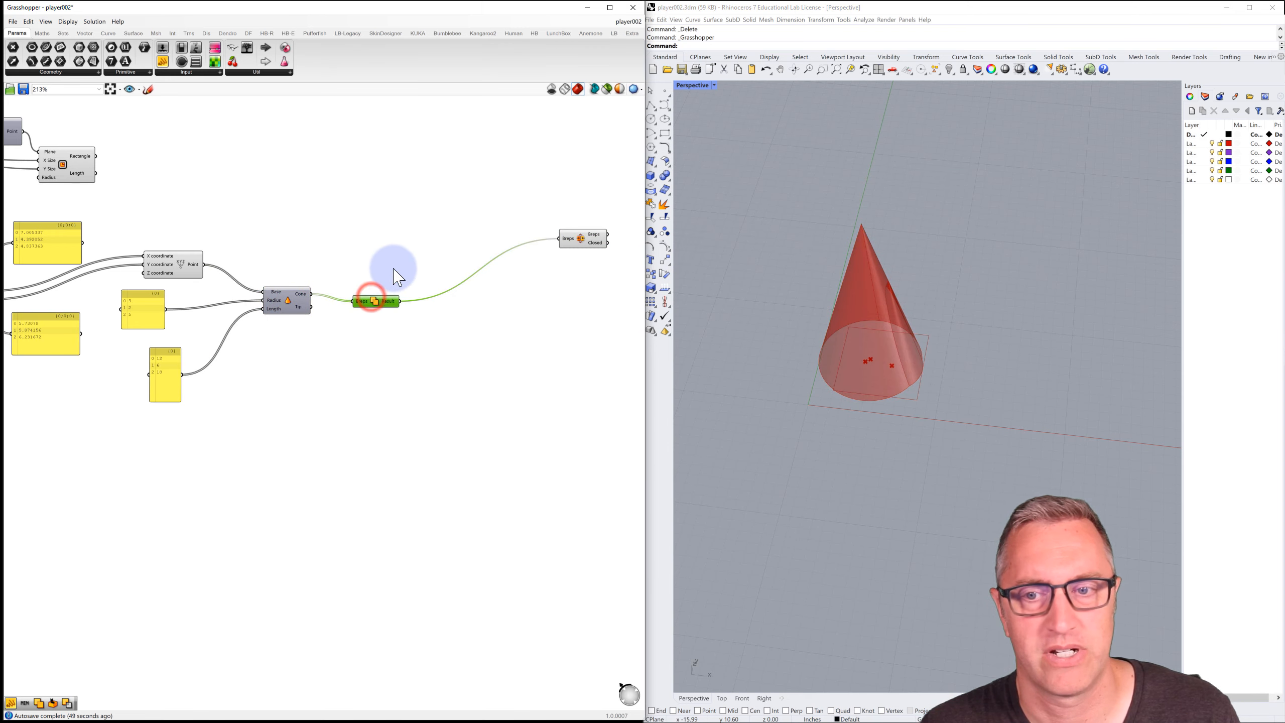
Step: Raise the seed slider to 144 and then to a higher value to rearrange the joined cones
{"action": "right_click_drag", "start_coordinate": [735, 310], "coordinate": [853, 347]}
{"action": "right_click_drag", "start_coordinate": [294, 329], "coordinate": [462, 310]}
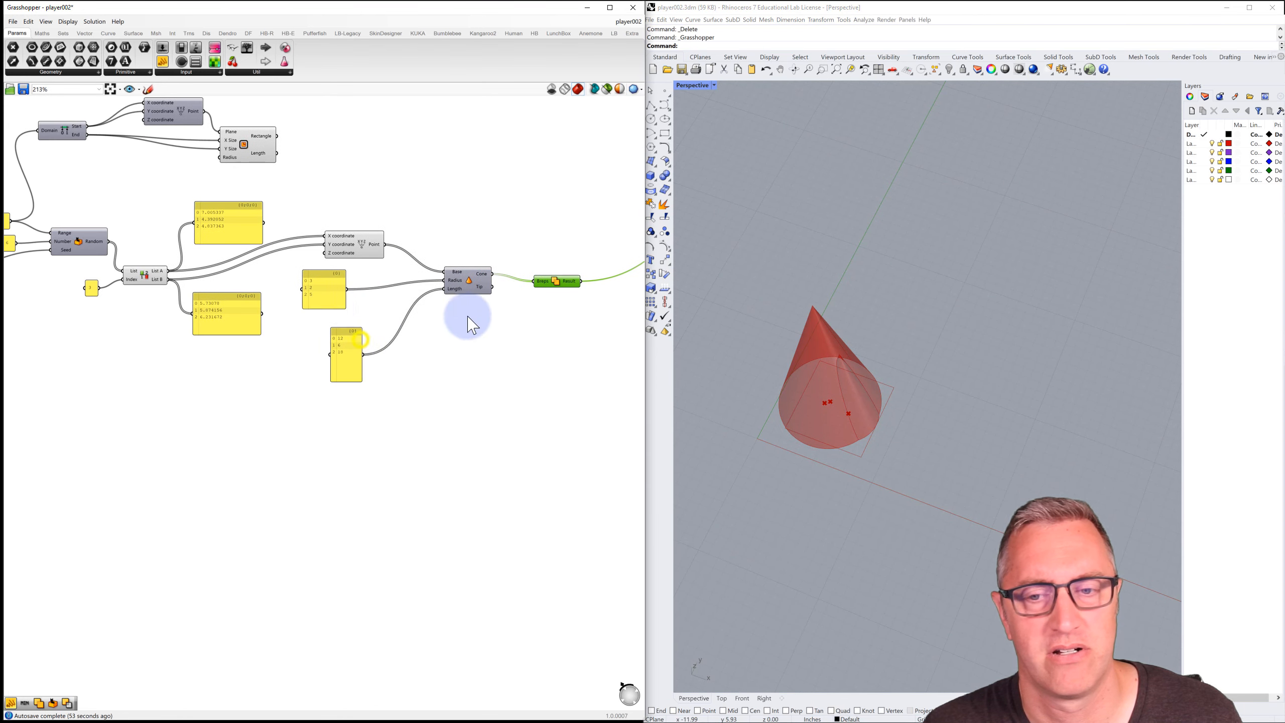
{"action": "right_click_drag", "start_coordinate": [380, 309], "coordinate": [499, 308]}
{"action": "right_click_drag", "start_coordinate": [279, 314], "coordinate": [330, 311]}
{"action": "right_click_drag", "start_coordinate": [252, 276], "coordinate": [316, 258]}
{"action": "scroll", "coordinate": [223, 252], "scroll_direction": "up", "scroll_amount": 3}
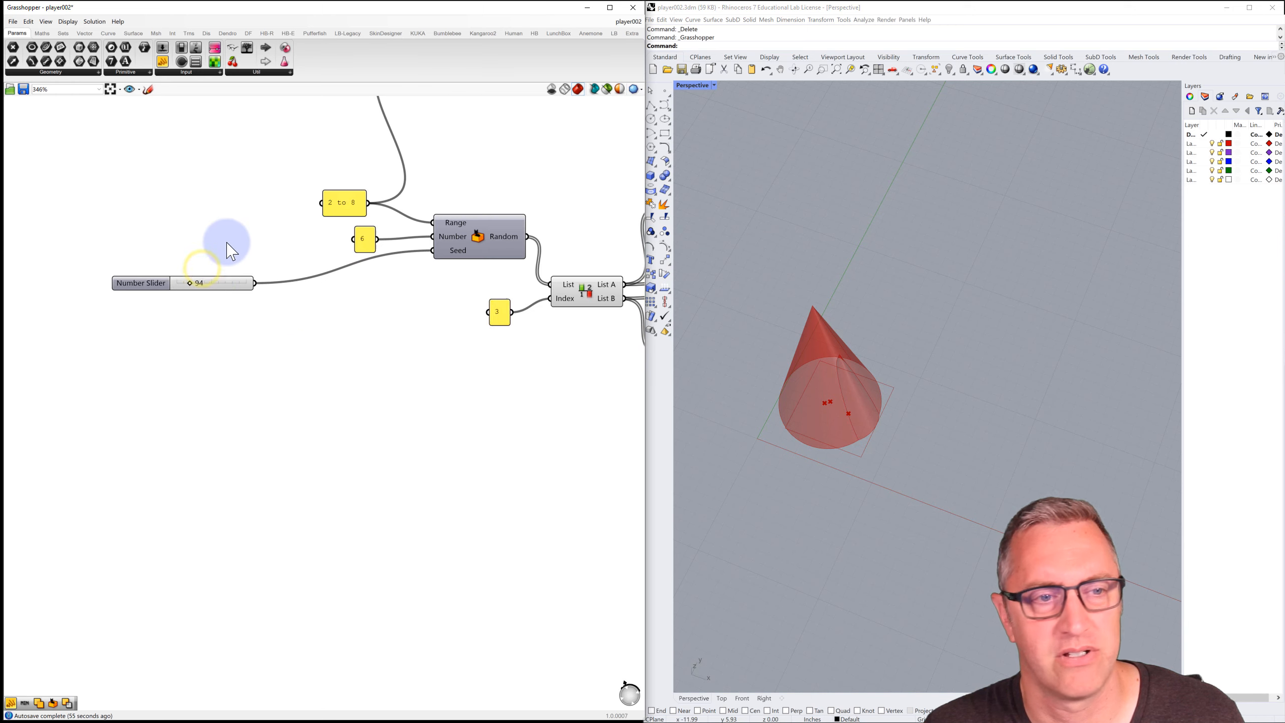
{"action": "left_click_drag", "start_coordinate": [190, 282], "coordinate": [196, 283]}
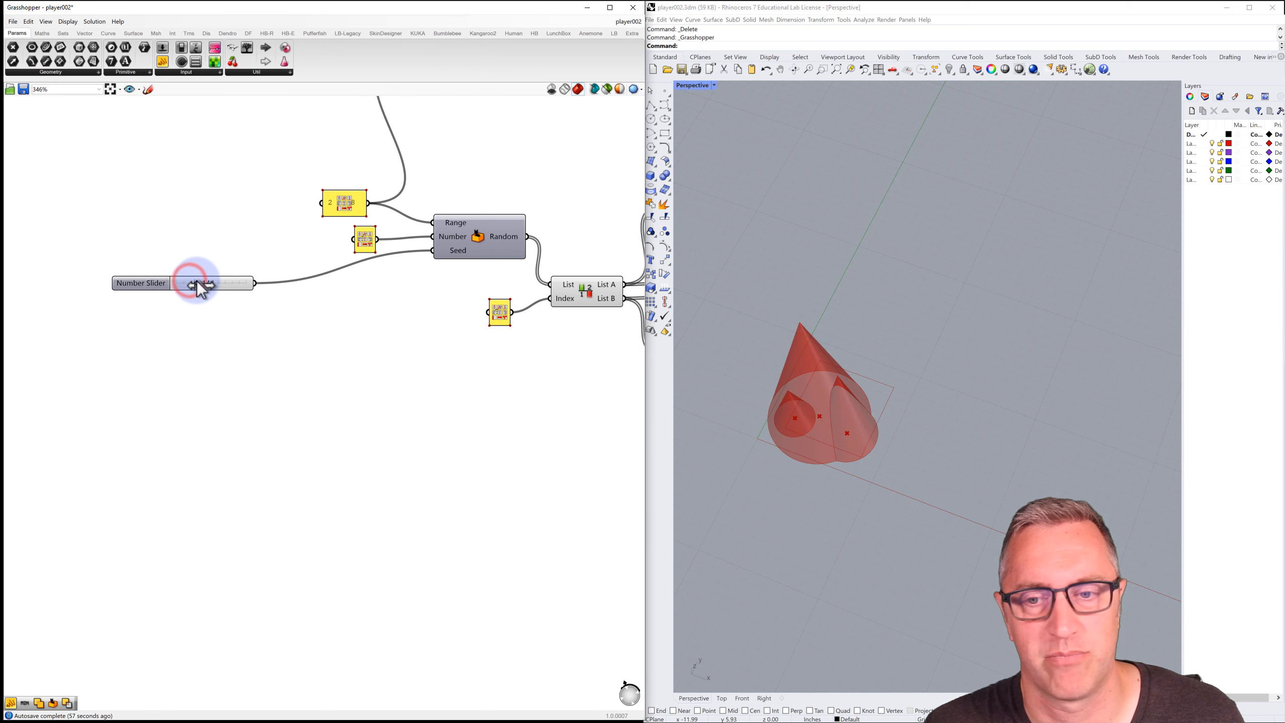
{"action": "right_click_drag", "start_coordinate": [725, 368], "coordinate": [734, 364]}
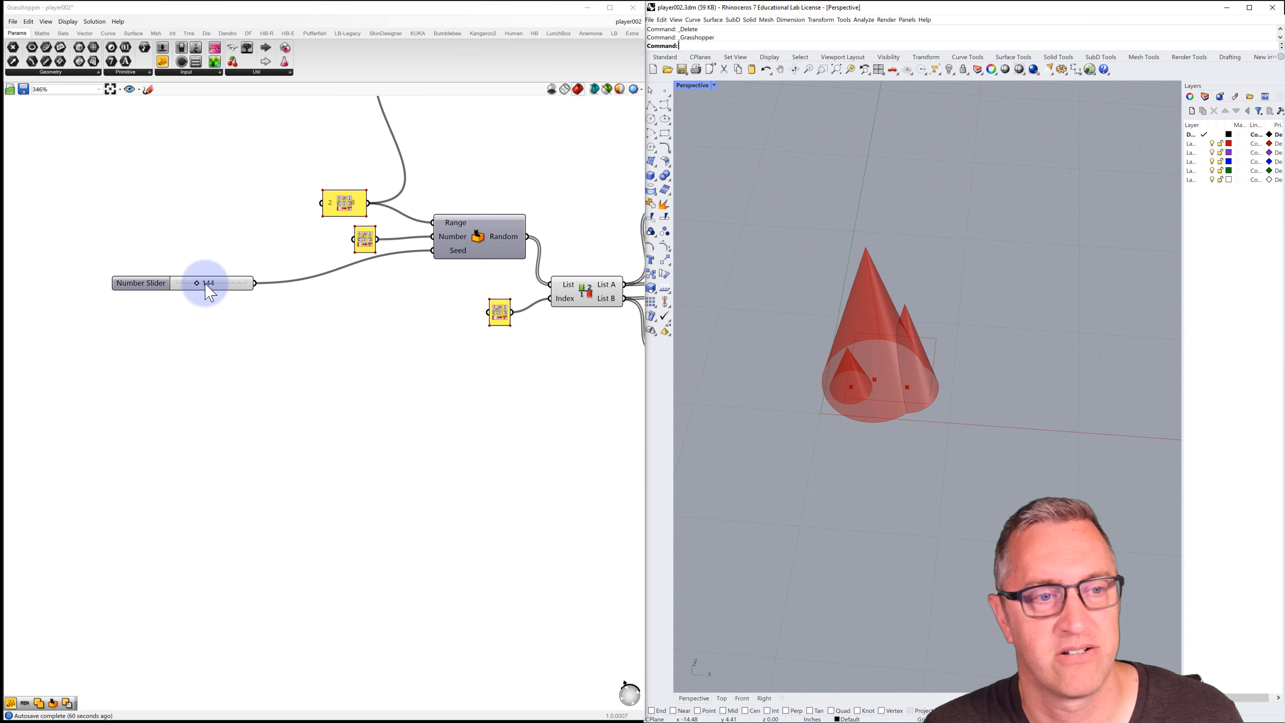
{"action": "left_click_drag", "start_coordinate": [196, 283], "coordinate": [203, 282]}
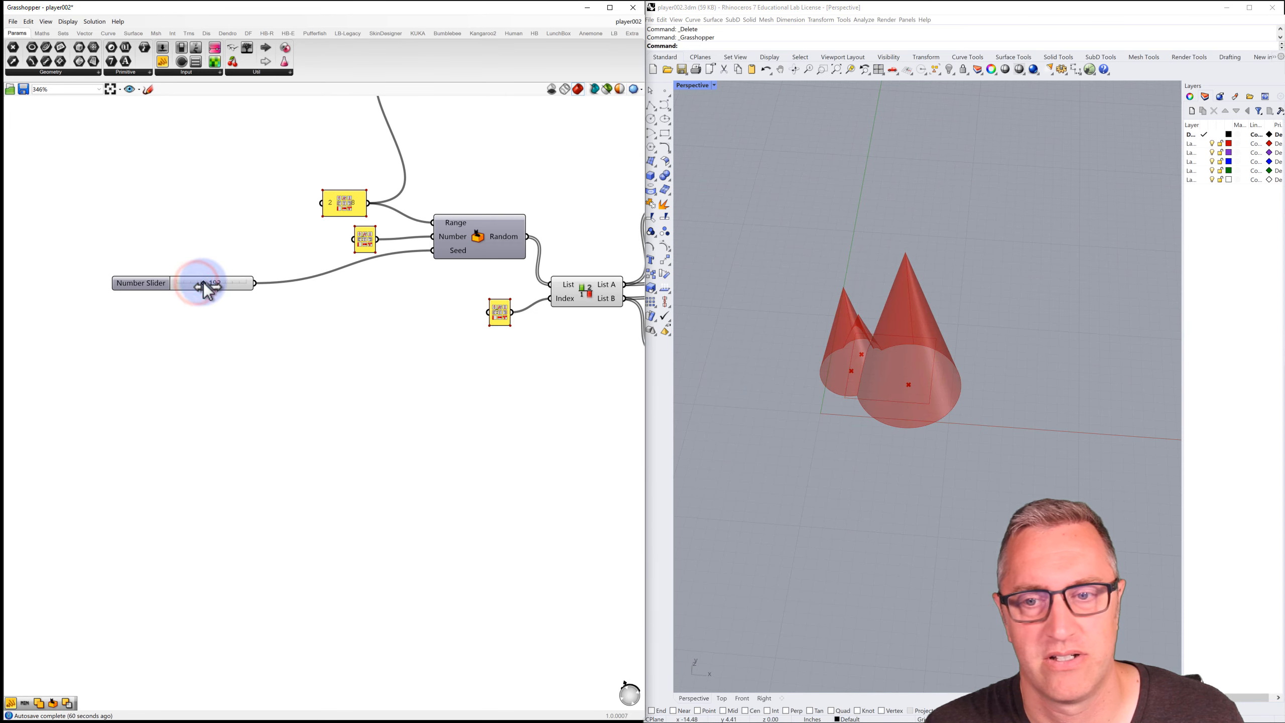
Step: Examine the joined cones and follow the definition from the seed slider through to the cone inputs
{"action": "right_click_drag", "start_coordinate": [845, 366], "coordinate": [881, 299]}
{"action": "scroll", "coordinate": [440, 297], "scroll_direction": "down", "scroll_amount": 3}
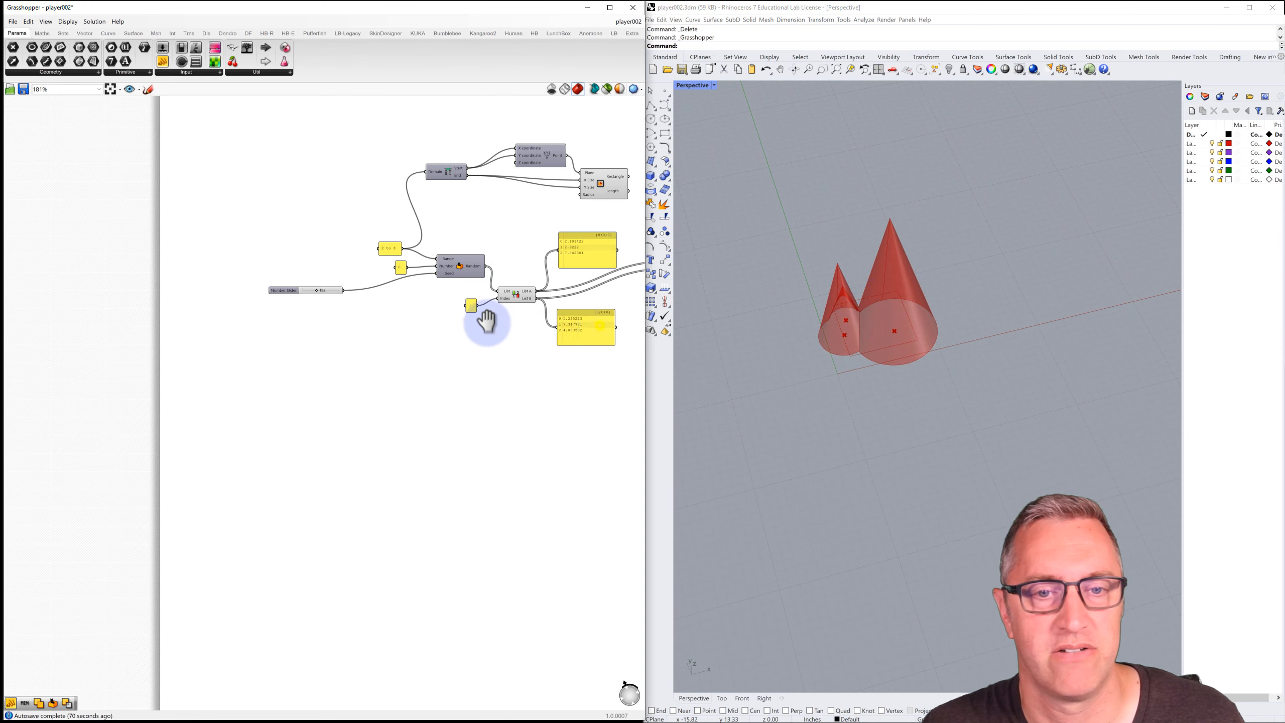
{"action": "right_click_drag", "start_coordinate": [599, 327], "coordinate": [222, 314]}
{"action": "right_click_drag", "start_coordinate": [445, 315], "coordinate": [273, 303]}
{"action": "right_click_drag", "start_coordinate": [124, 300], "coordinate": [281, 310]}
{"action": "right_click_drag", "start_coordinate": [71, 297], "coordinate": [264, 307]}
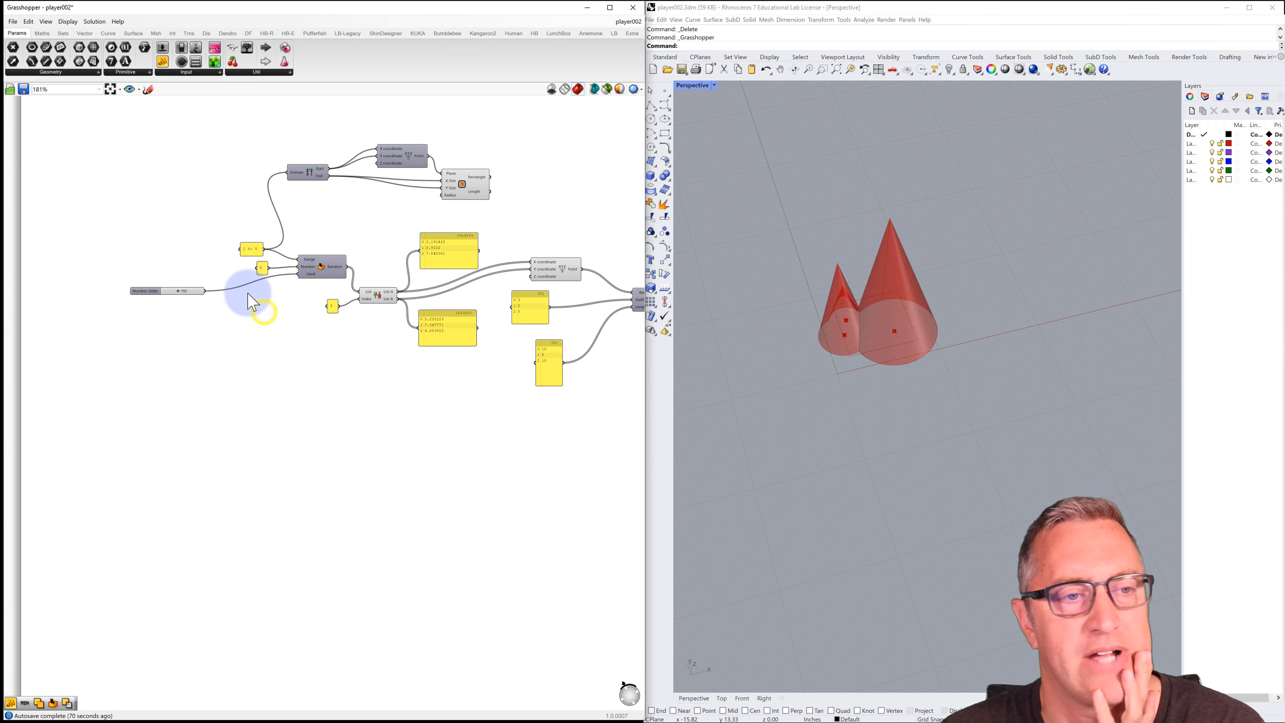
{"action": "left_click", "coordinate": [197, 219]}
{"action": "left_click", "coordinate": [167, 161]}
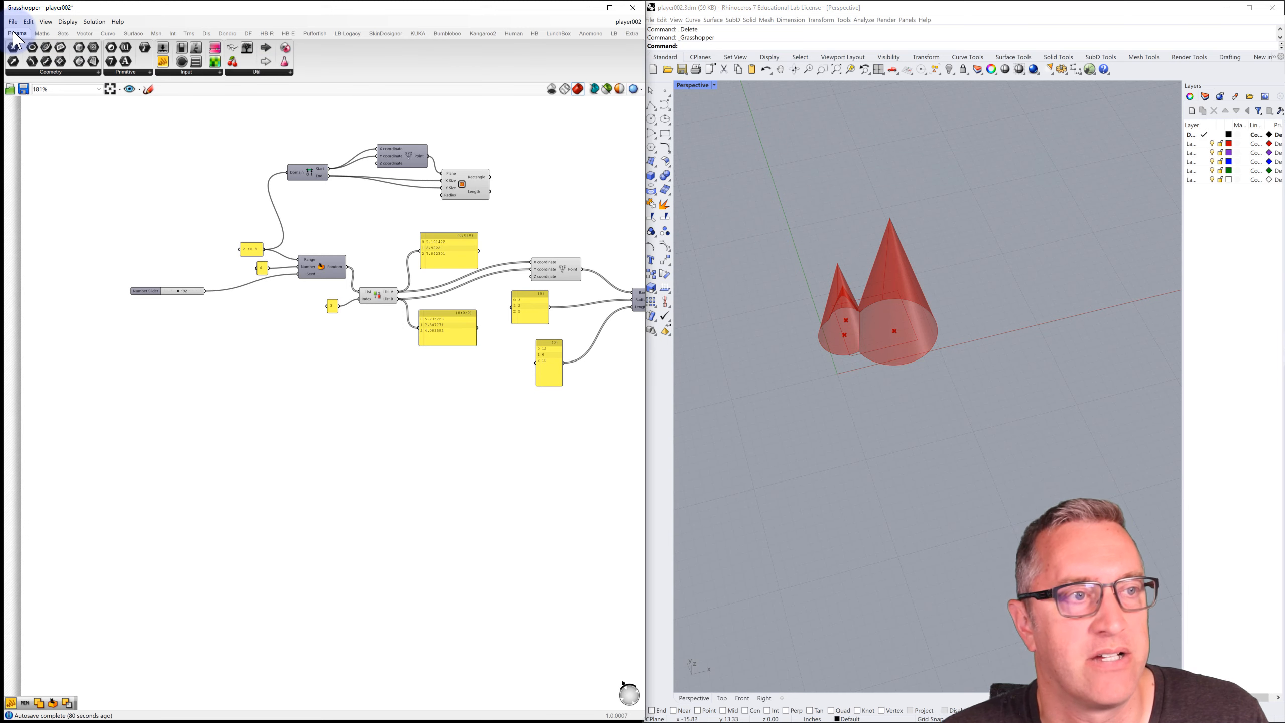
Step: Add a Get Integer component below the seed slider and connect it to the Random component's Seed input in place of the slider
{"action": "left_click", "coordinate": [257, 72]}
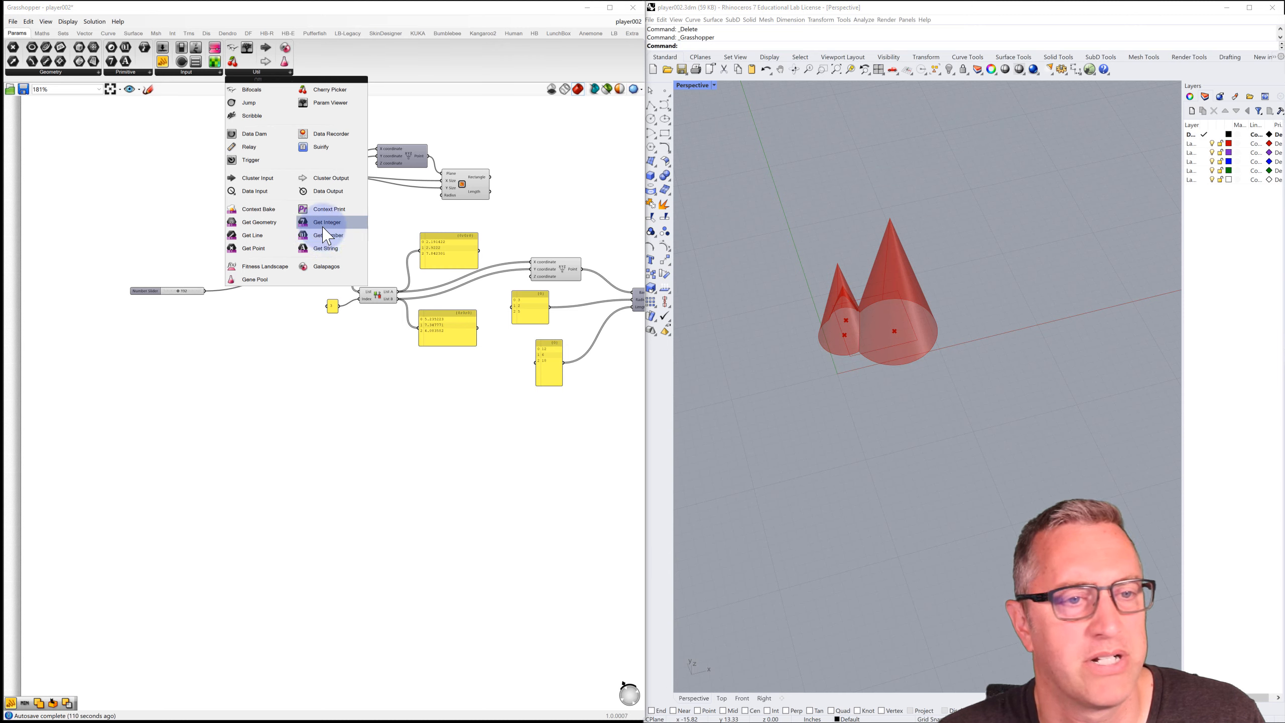
{"action": "left_click", "coordinate": [330, 225]}
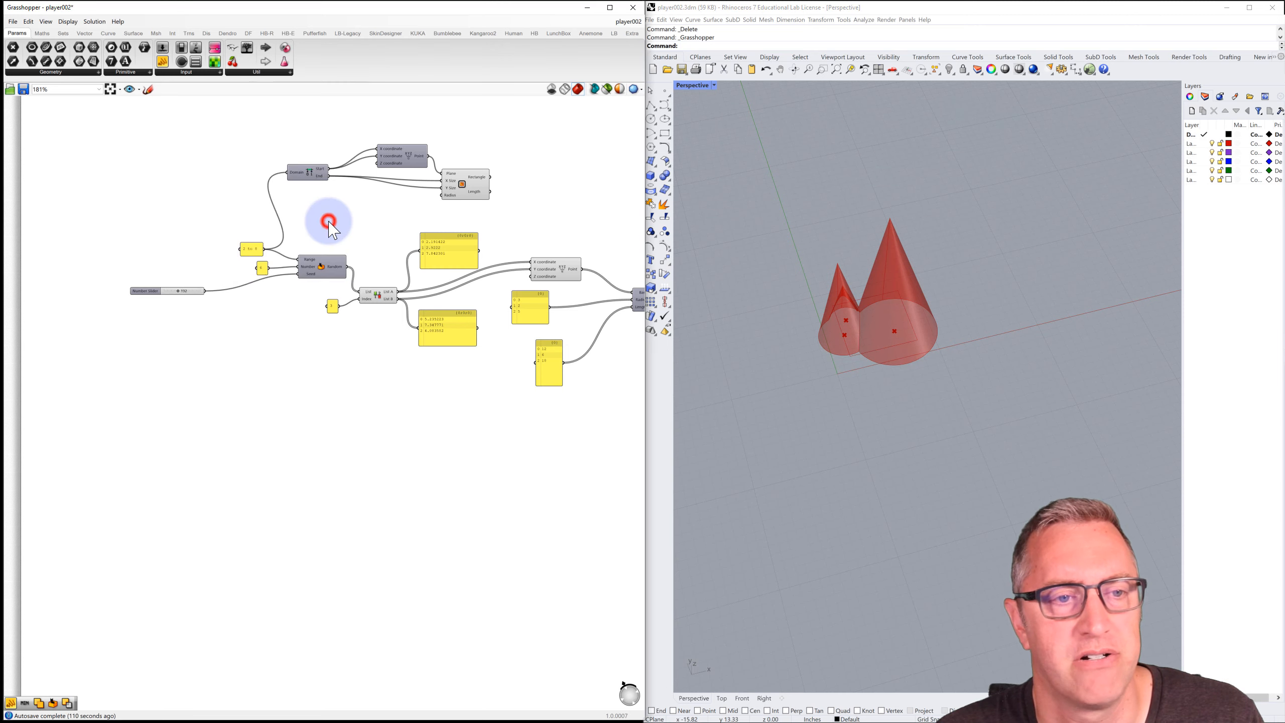
{"action": "left_click", "coordinate": [248, 313]}
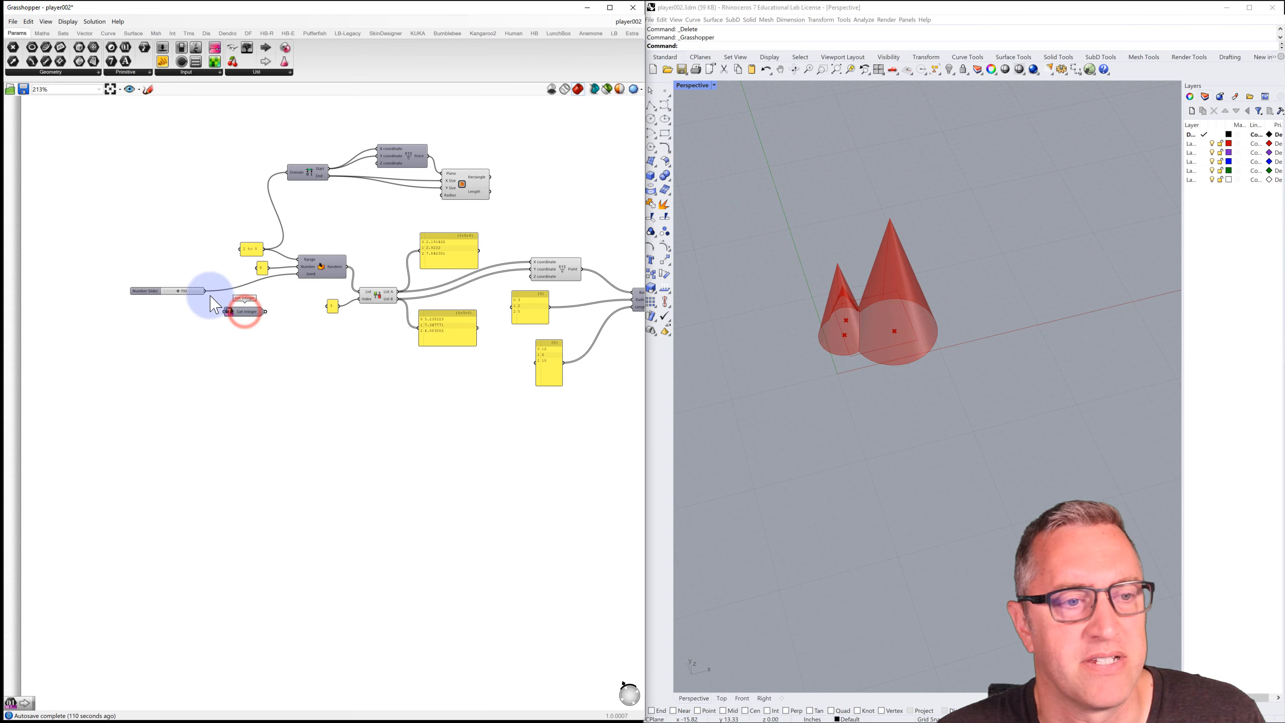
{"action": "scroll", "coordinate": [223, 301], "scroll_direction": "up", "scroll_amount": 4}
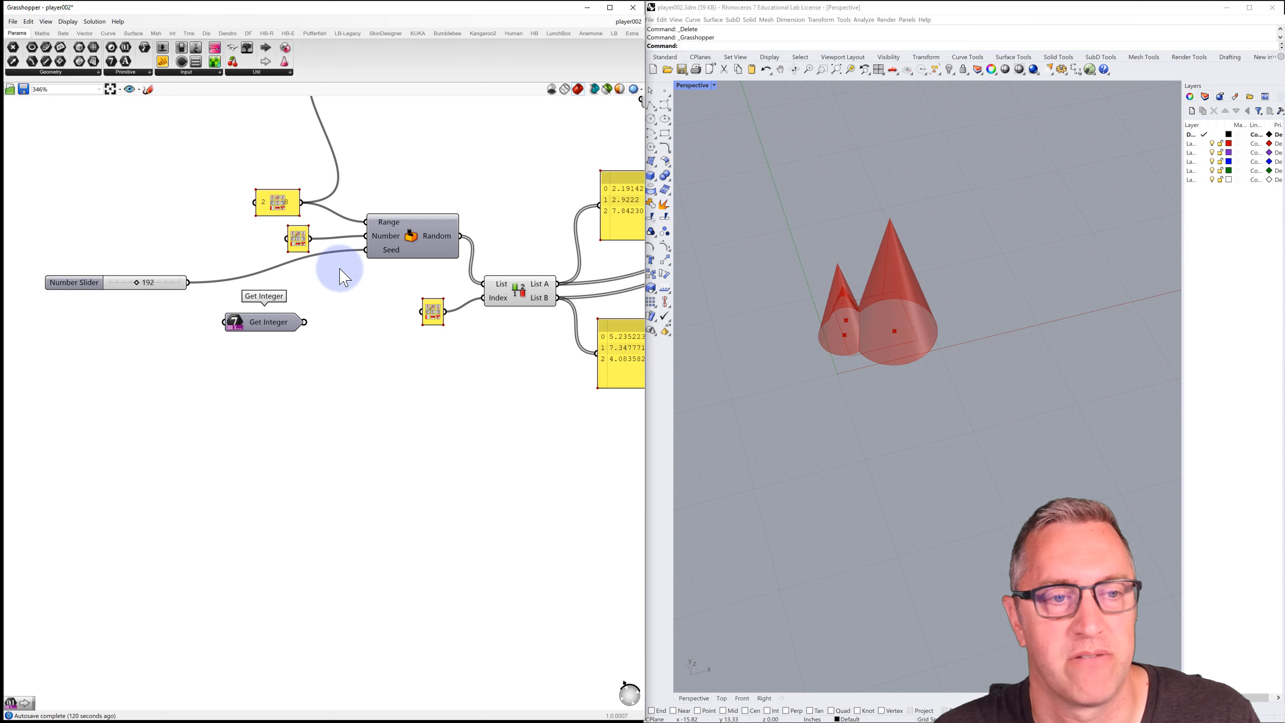
{"action": "scroll", "coordinate": [298, 265], "scroll_direction": "down", "scroll_amount": 1}
{"action": "right_click_drag", "start_coordinate": [297, 266], "coordinate": [369, 260]}
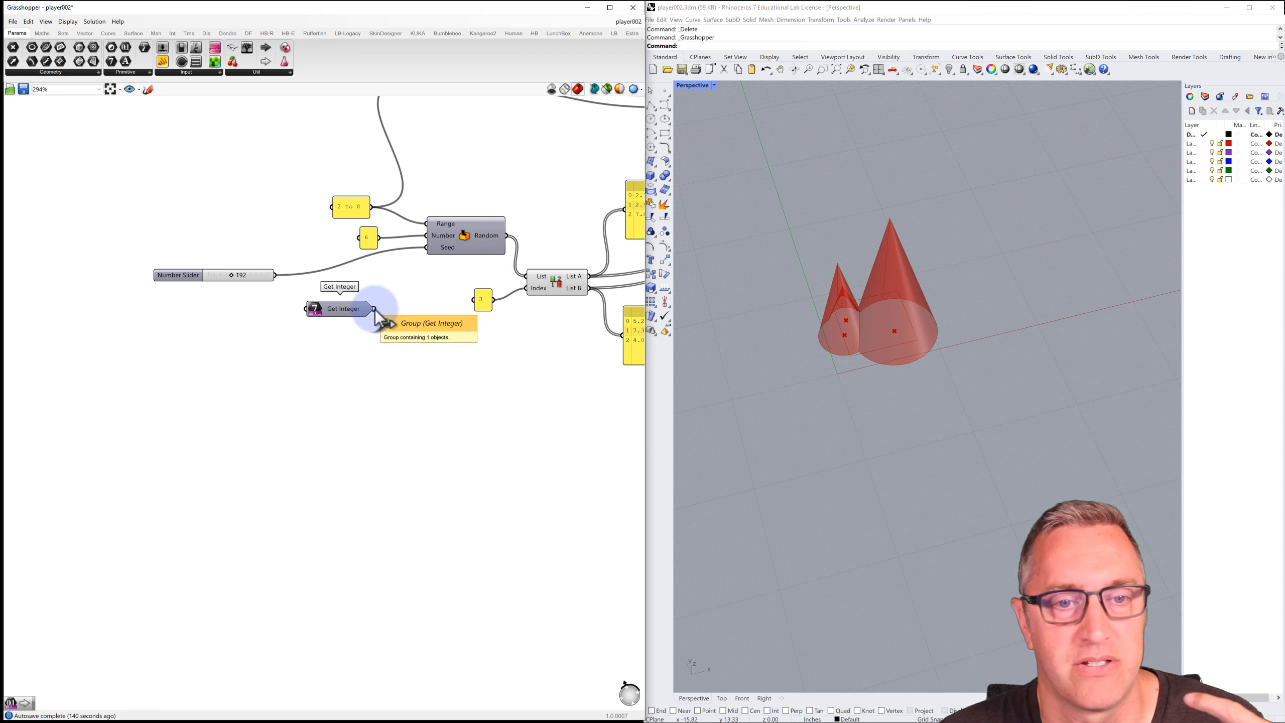
{"action": "left_click_drag", "start_coordinate": [374, 309], "coordinate": [428, 249]}
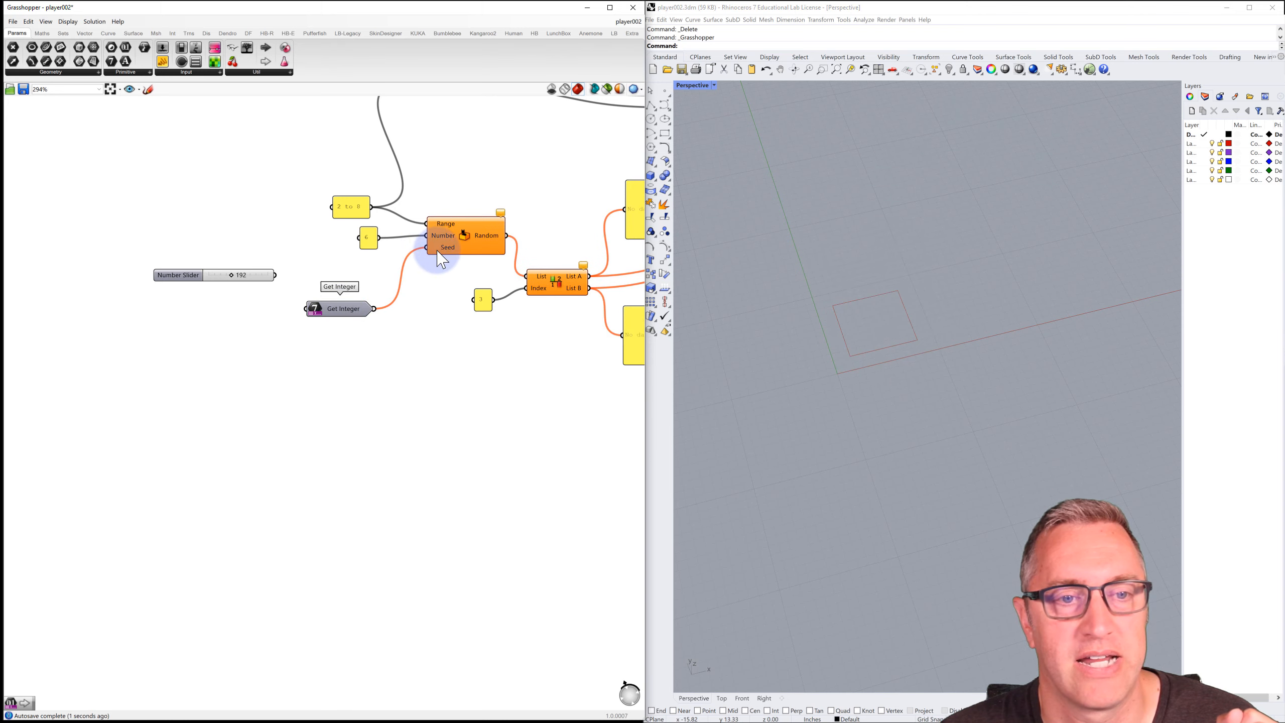
Step: Set the Get Integer component's prompt to "Get a seed value between 0 and 500"
{"action": "right_click", "coordinate": [339, 315]}
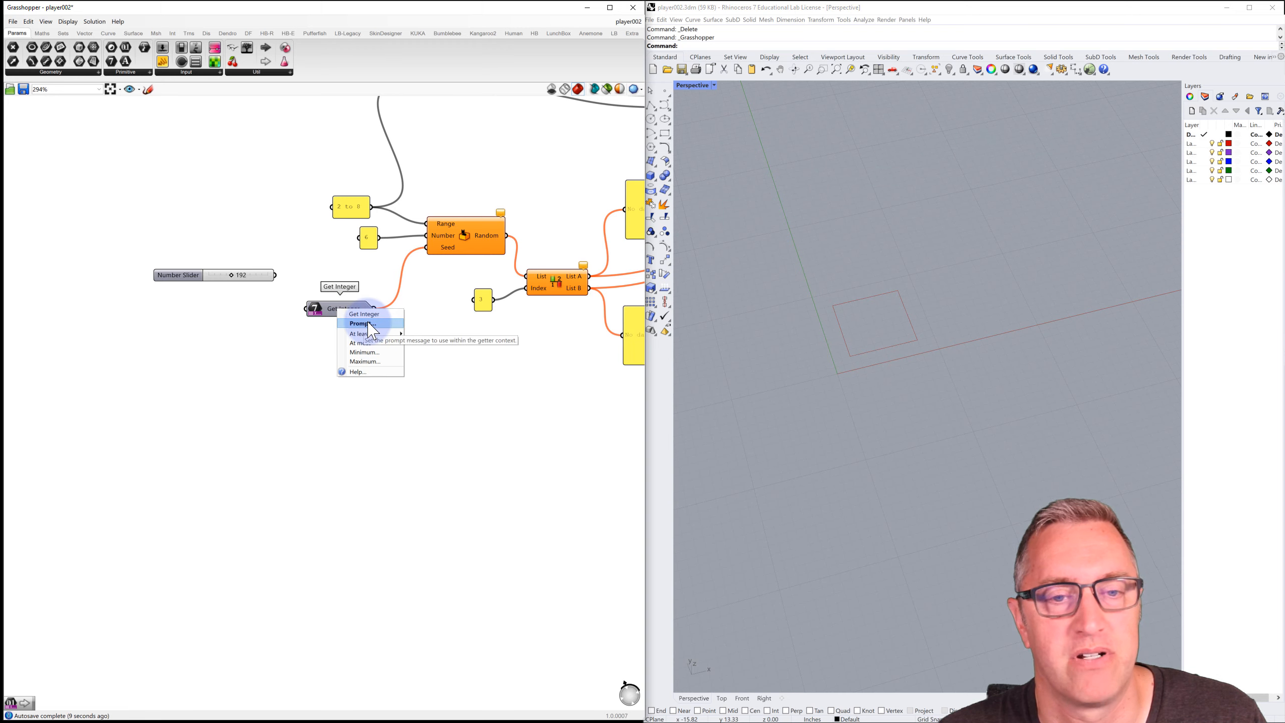
{"action": "left_click", "coordinate": [372, 326]}
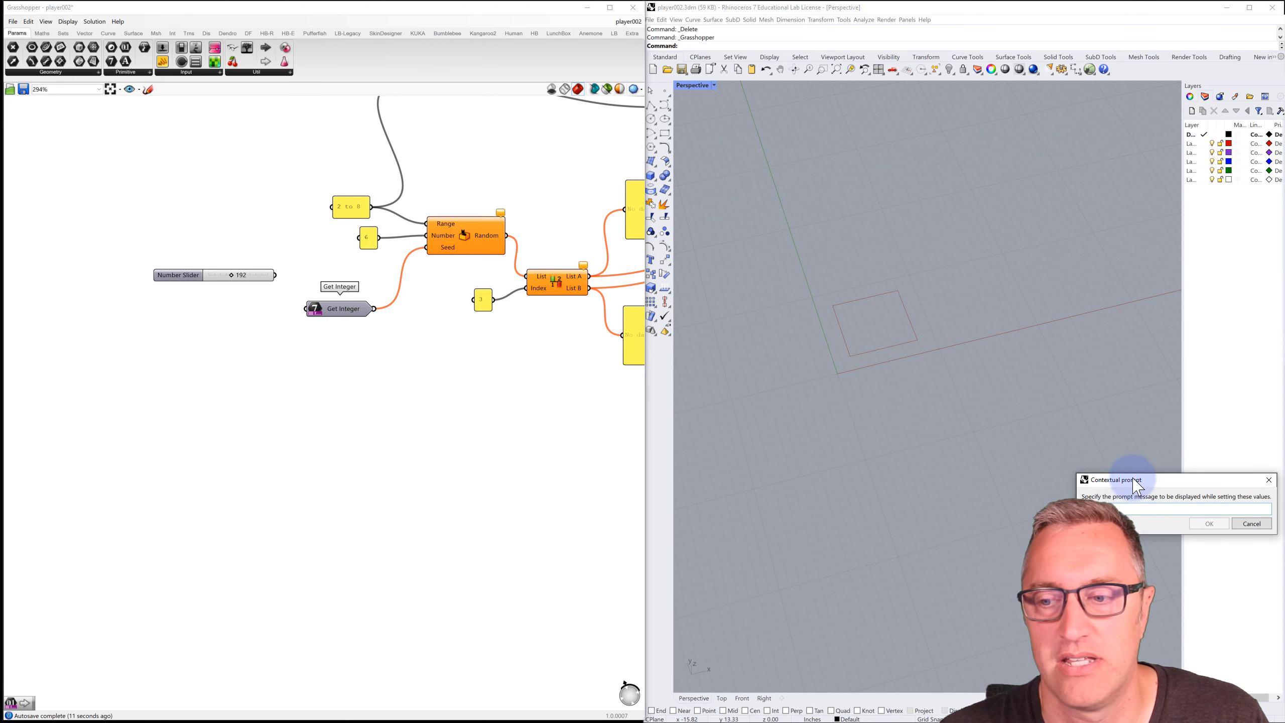
{"action": "left_click_drag", "start_coordinate": [1115, 484], "coordinate": [389, 366]}
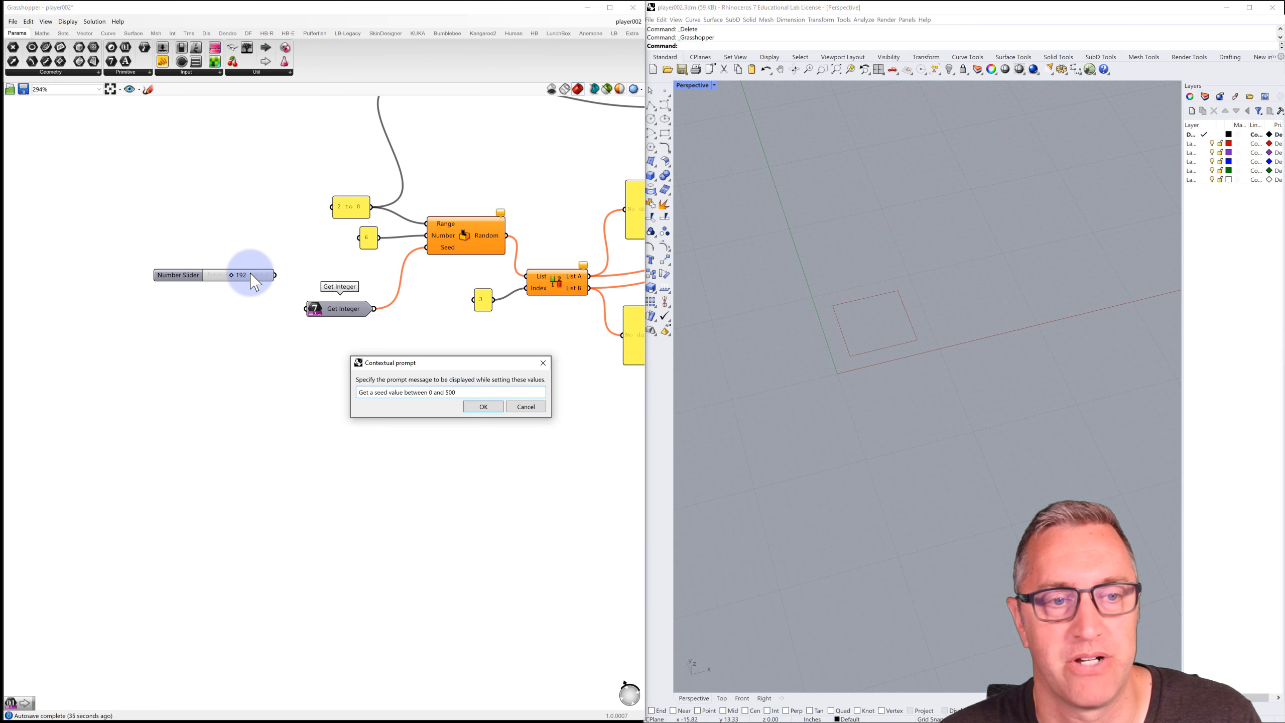
{"action": "left_click", "coordinate": [484, 407]}
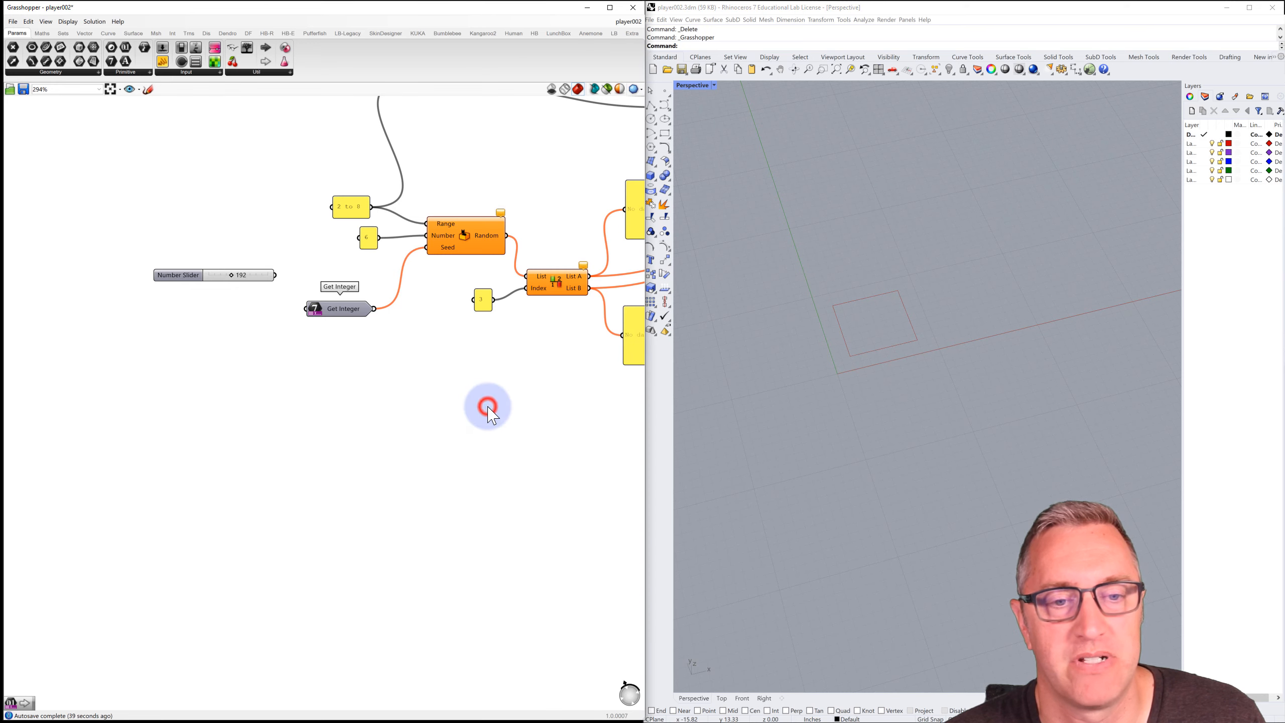
Step: Set the At most limit of the Get Integer component to 1
{"action": "right_click", "coordinate": [337, 315]}
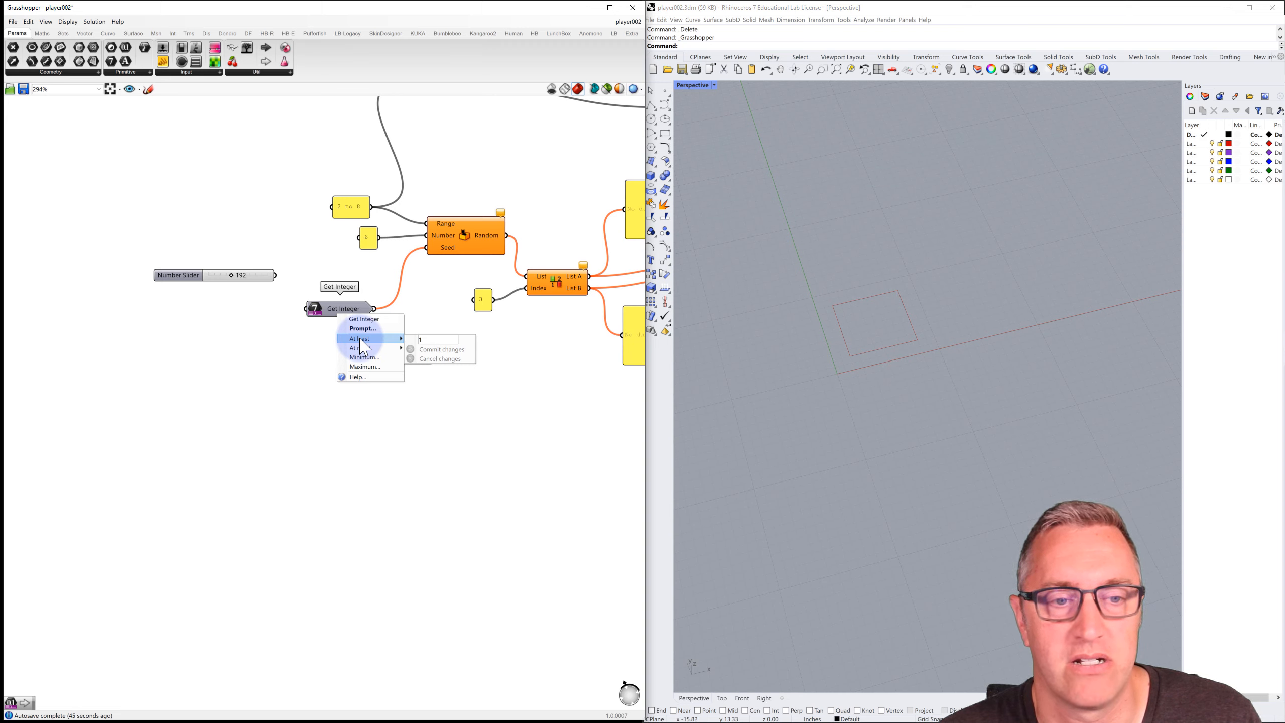
{"action": "left_click", "coordinate": [361, 350]}
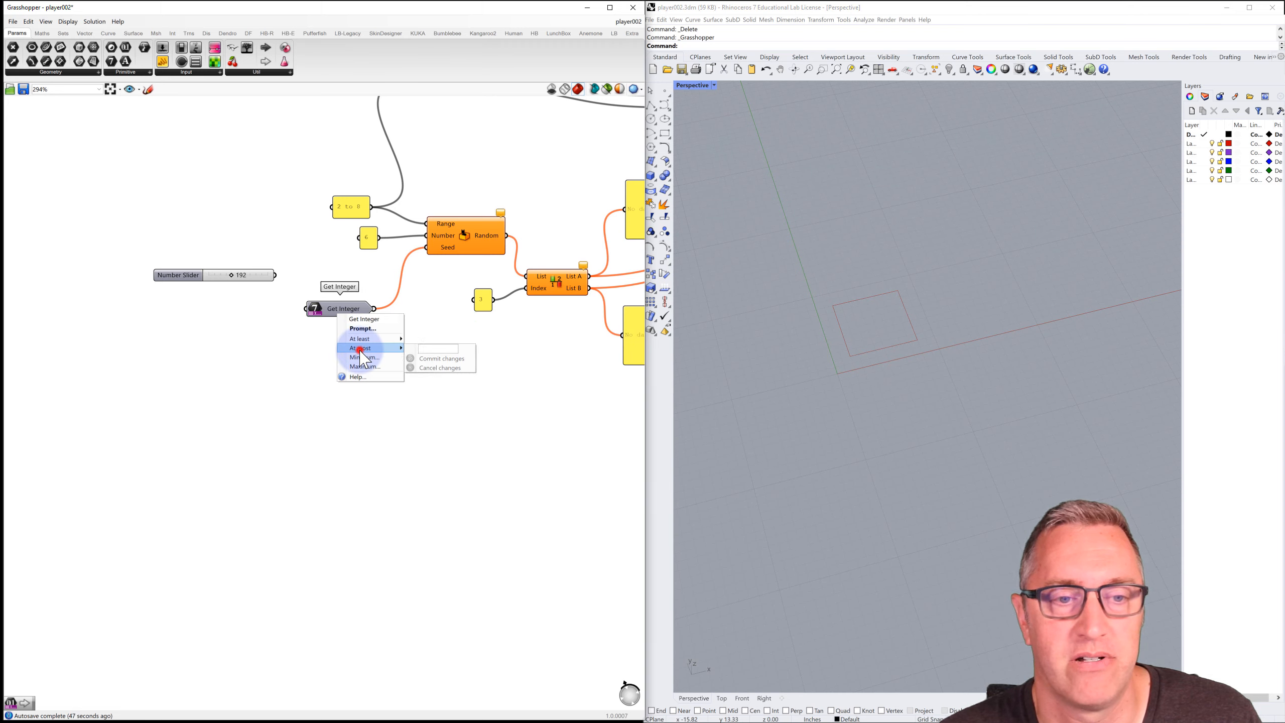
{"action": "left_click", "coordinate": [430, 348]}
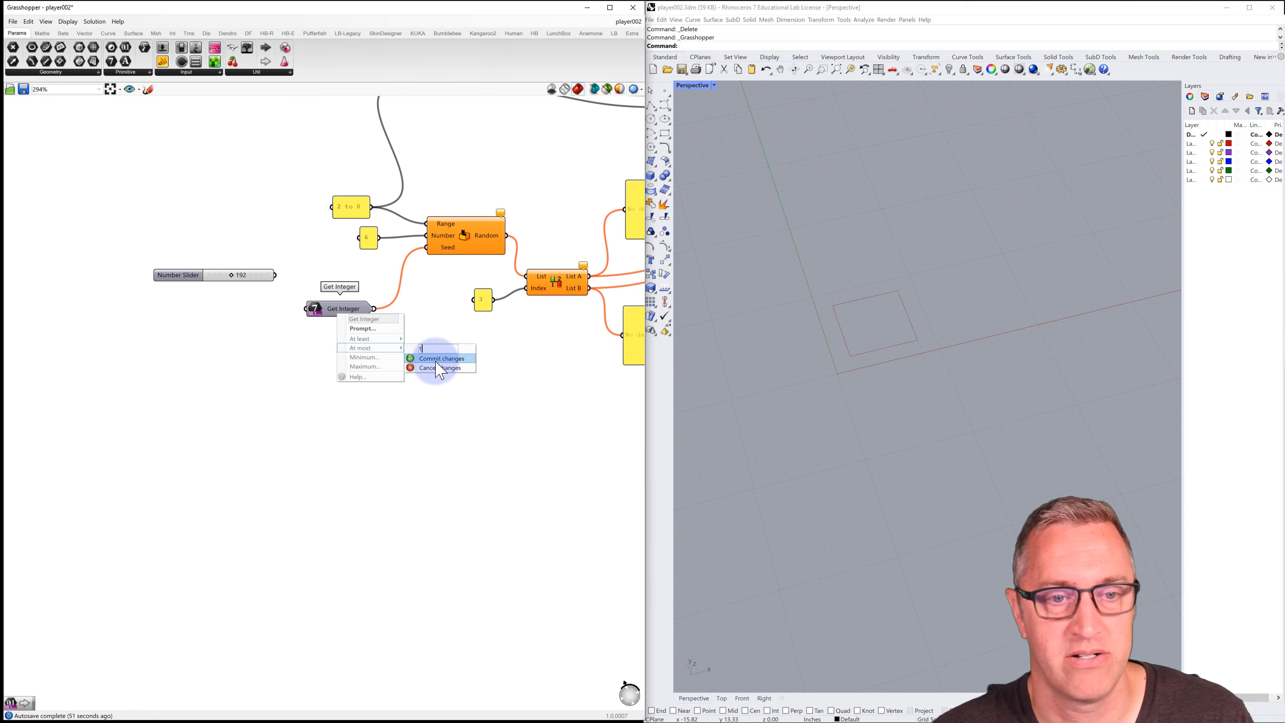
{"action": "left_click", "coordinate": [436, 359]}
Step: Set the minimum accepted value of the Get Integer component to match the lower bound in its prompt
{"action": "right_click", "coordinate": [346, 308]}
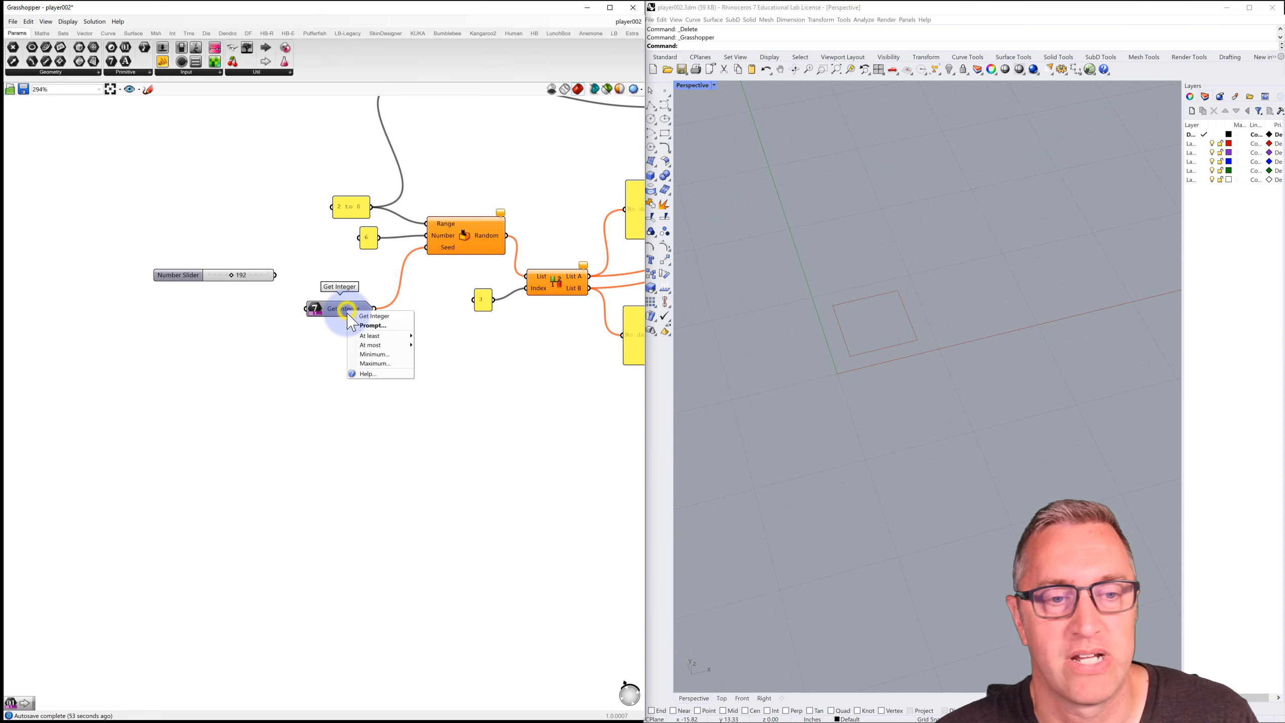
{"action": "left_click", "coordinate": [371, 354]}
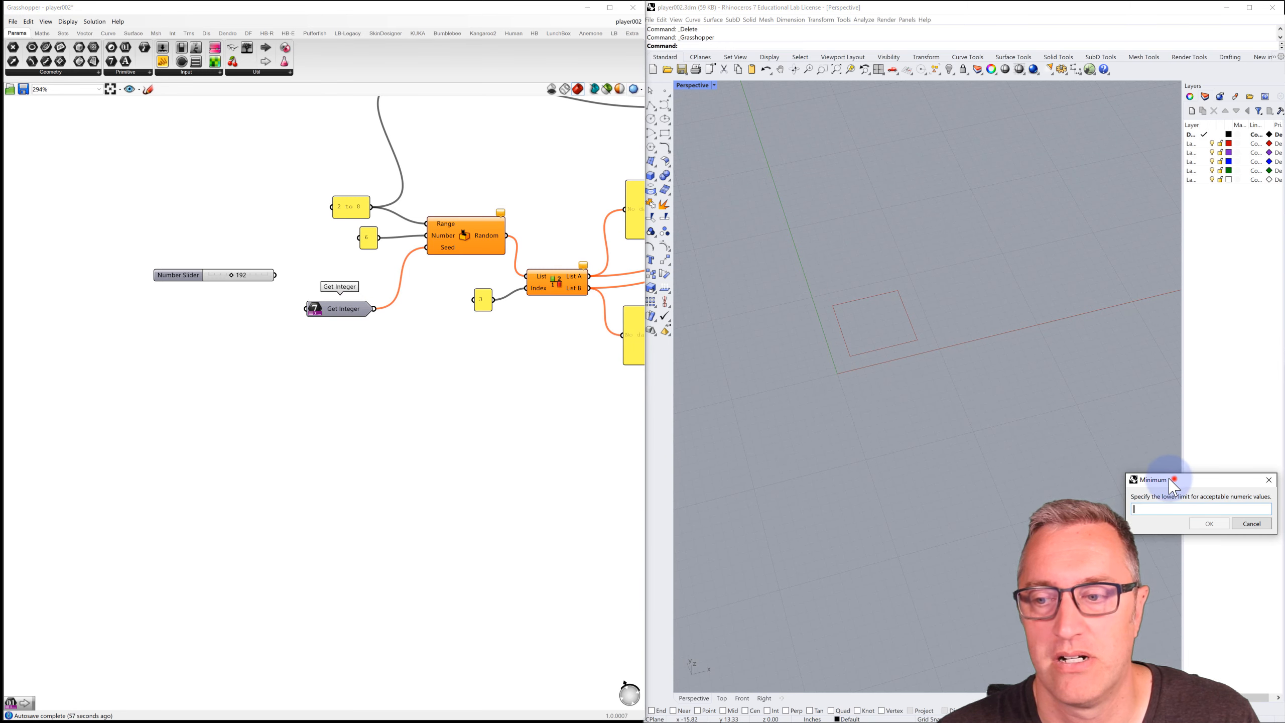
{"action": "left_click_drag", "start_coordinate": [1173, 487], "coordinate": [395, 353]}
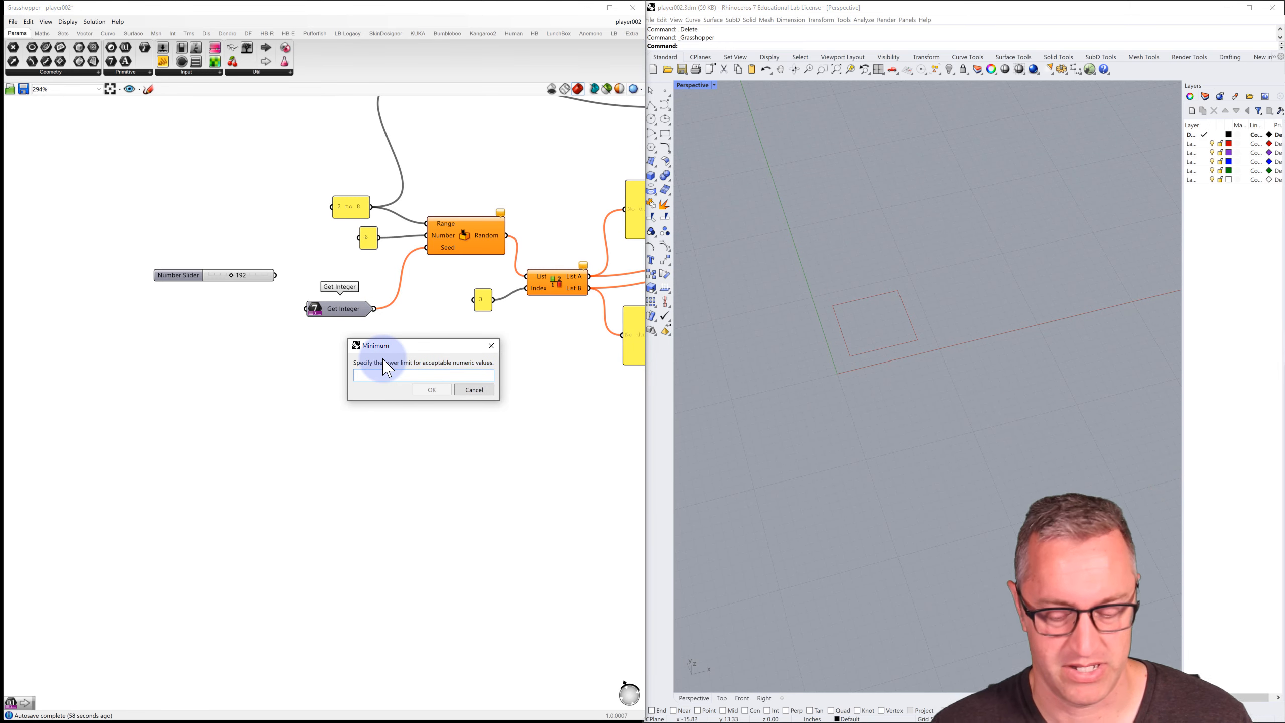
{"action": "left_click", "coordinate": [439, 389]}
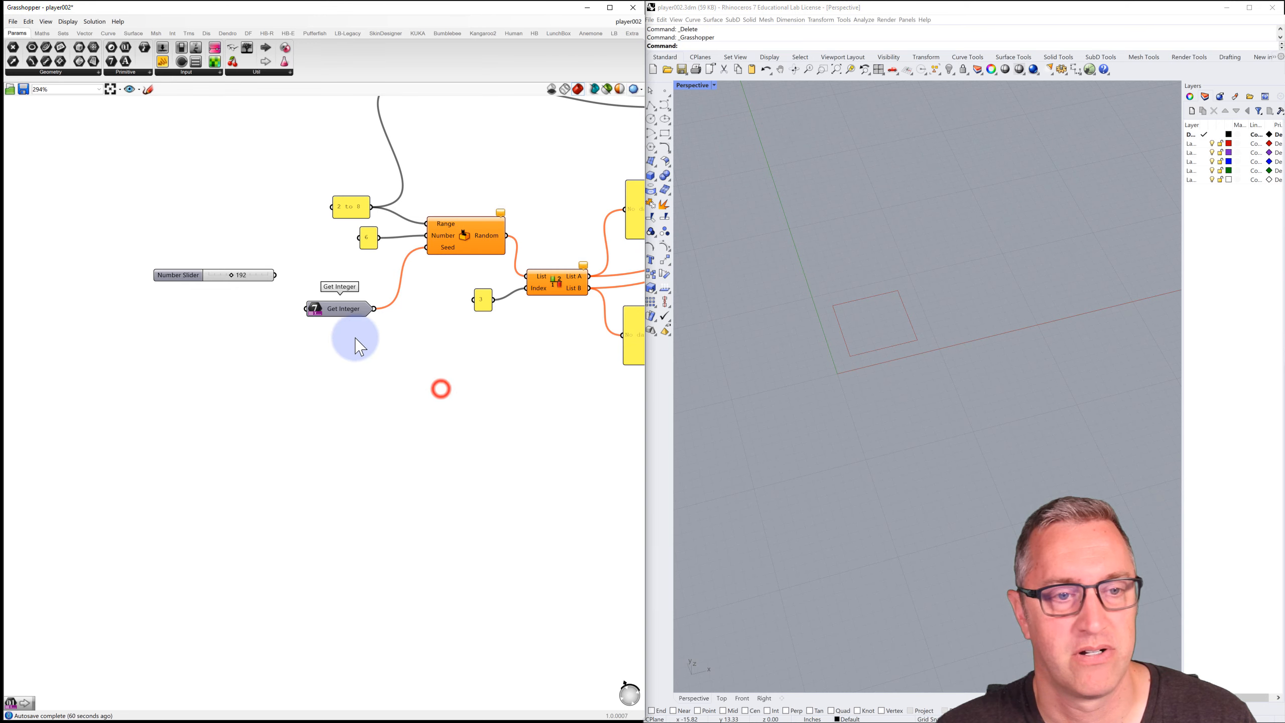
Step: Set the Get Integer component's maximum accepted value to 500 and save the definition
{"action": "right_click", "coordinate": [338, 318]}
{"action": "left_click", "coordinate": [361, 363]}
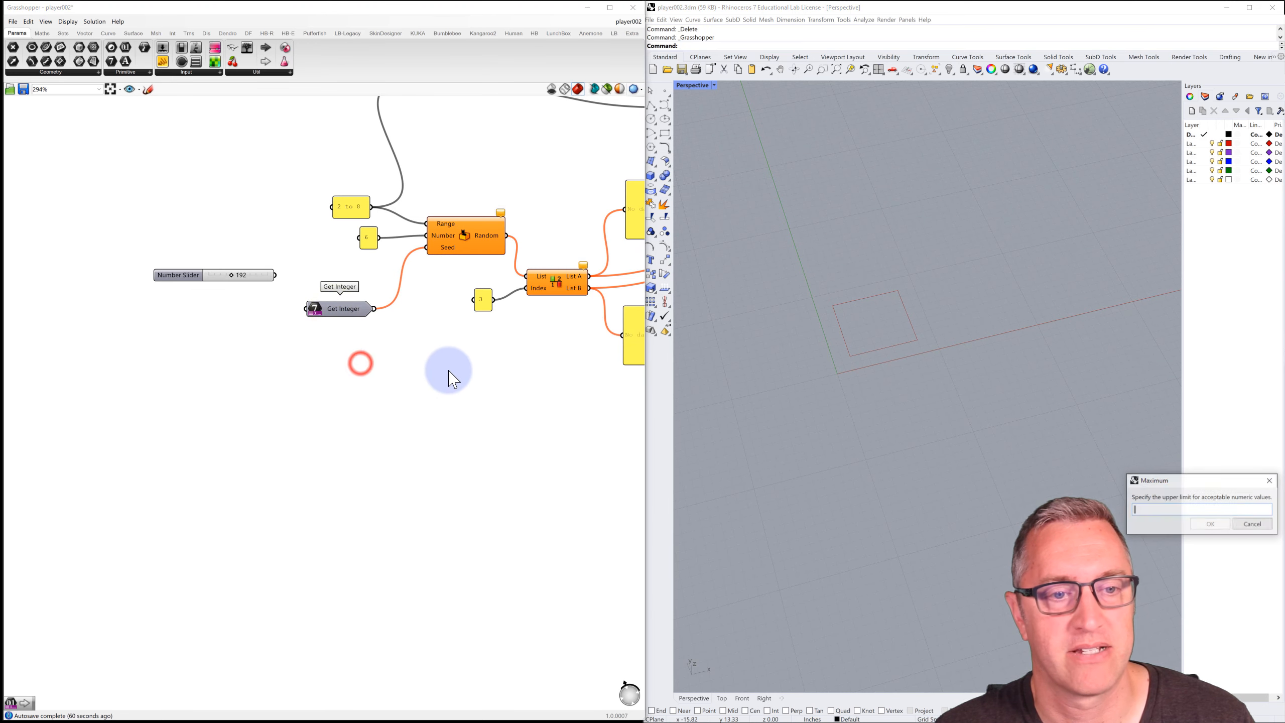
{"action": "left_click_drag", "start_coordinate": [1170, 485], "coordinate": [410, 334]}
{"action": "type", "text": "5"}
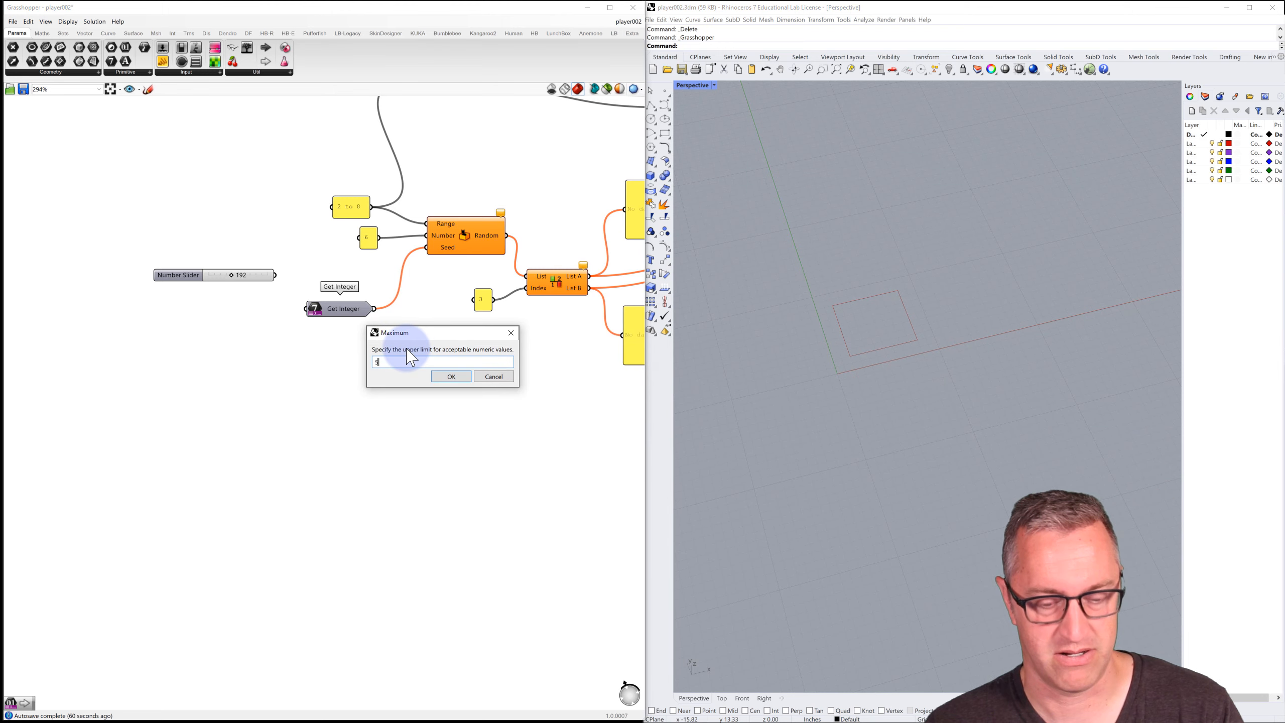
{"action": "type", "text": "00"}
{"action": "left_click", "coordinate": [452, 376]}
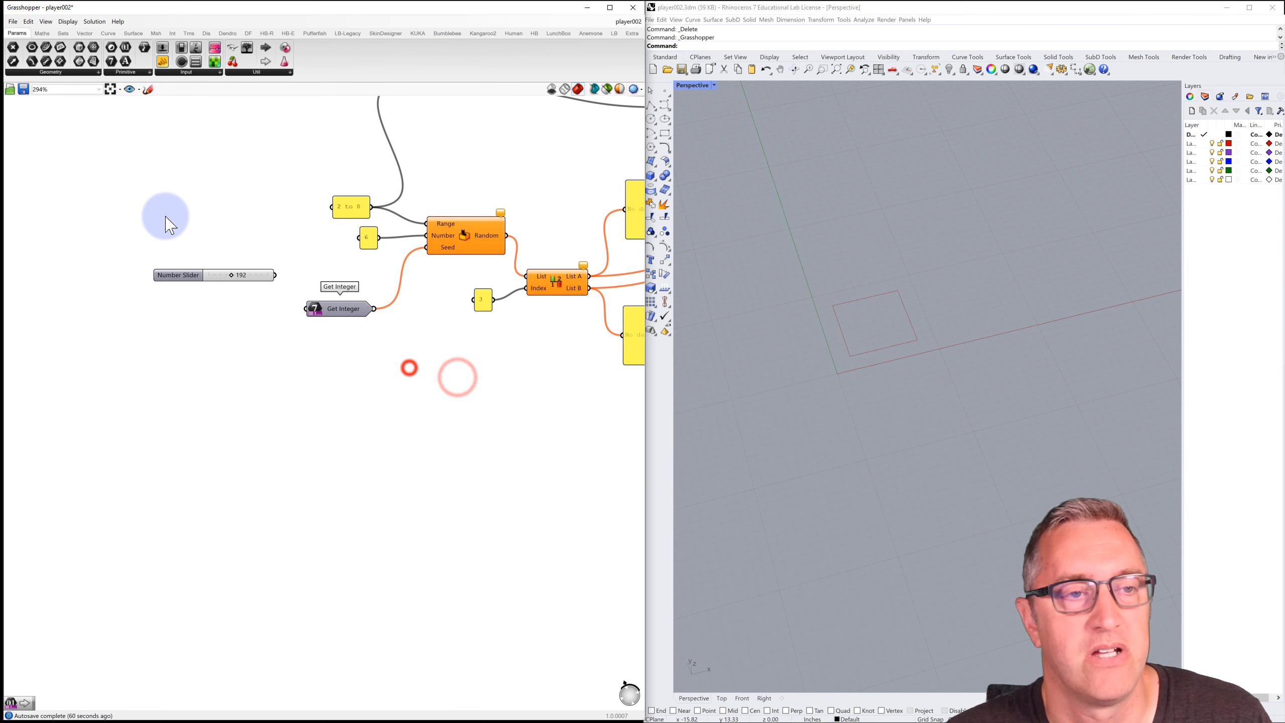
{"action": "left_click", "coordinate": [13, 22]}
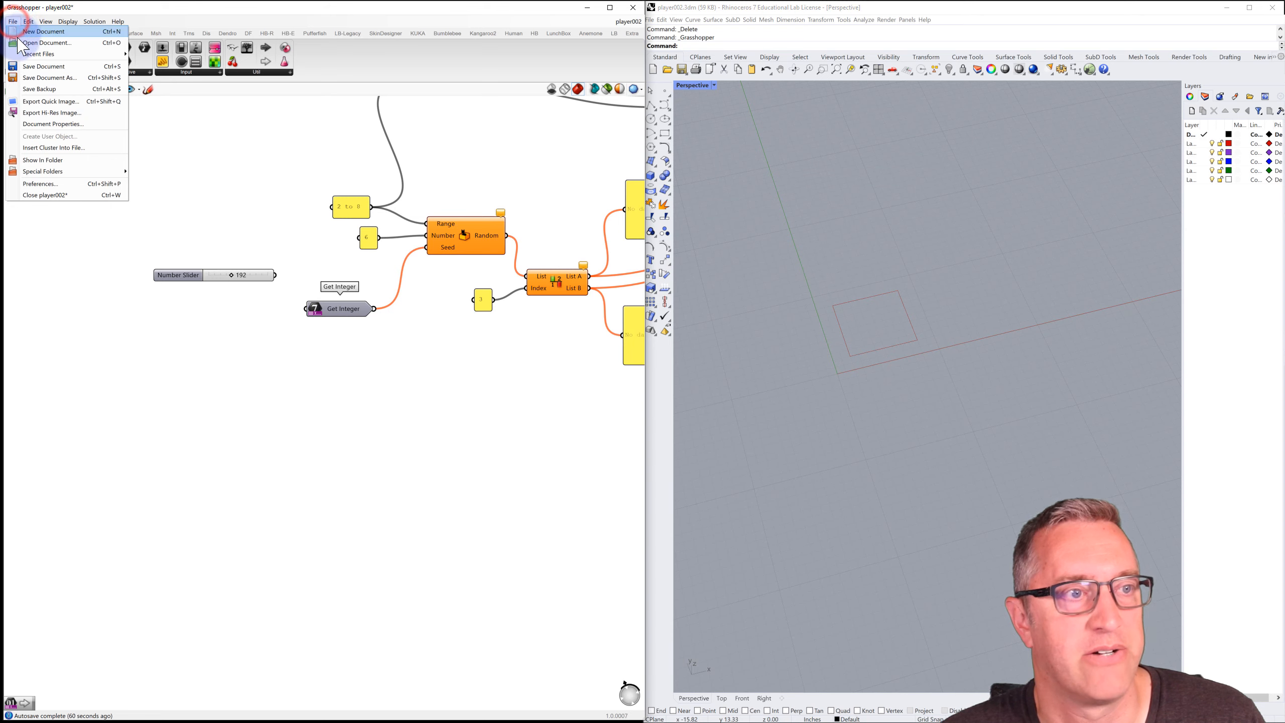
{"action": "left_click", "coordinate": [40, 69]}
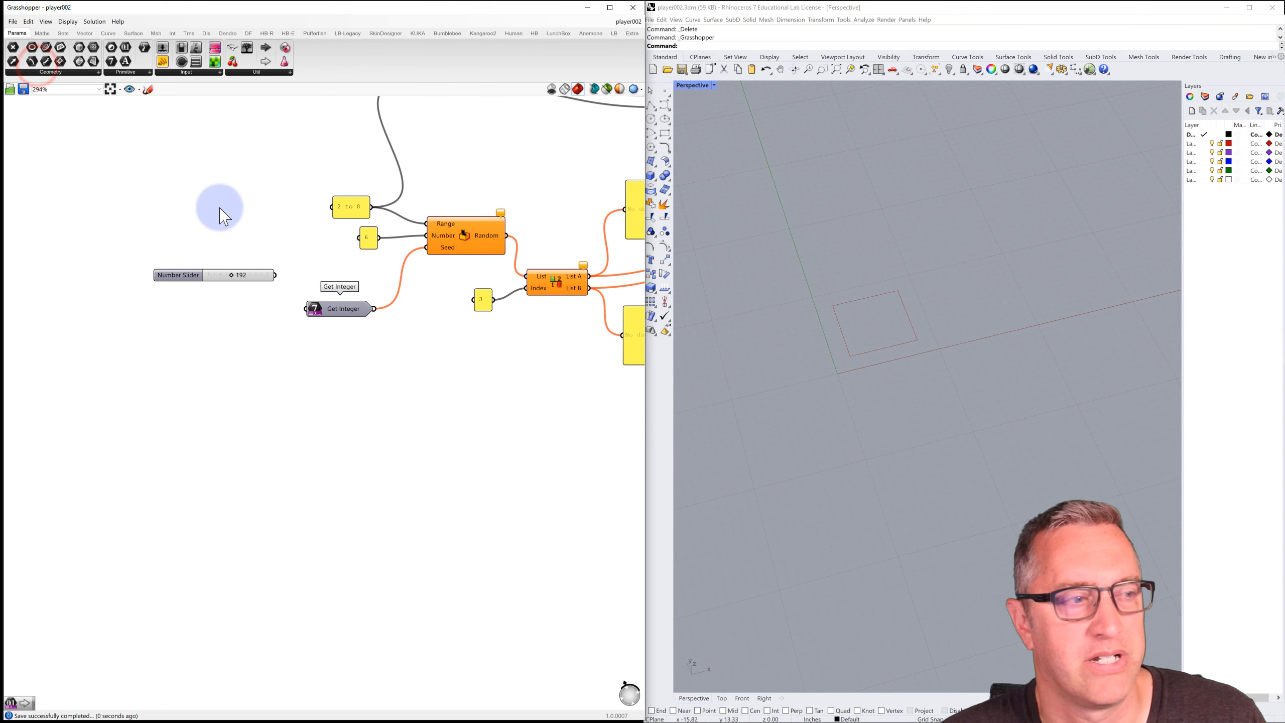
Step: Delete the upper copy of the definition, keeping the one with the Get Integer component, and save the document
{"action": "scroll", "coordinate": [258, 215], "scroll_direction": "down", "scroll_amount": 5}
{"action": "right_click_drag", "start_coordinate": [277, 216], "coordinate": [276, 365]}
{"action": "scroll", "coordinate": [276, 362], "scroll_direction": "down", "scroll_amount": 1}
{"action": "right_click_drag", "start_coordinate": [291, 311], "coordinate": [263, 345]}
{"action": "left_click_drag", "start_coordinate": [184, 165], "coordinate": [574, 304]}
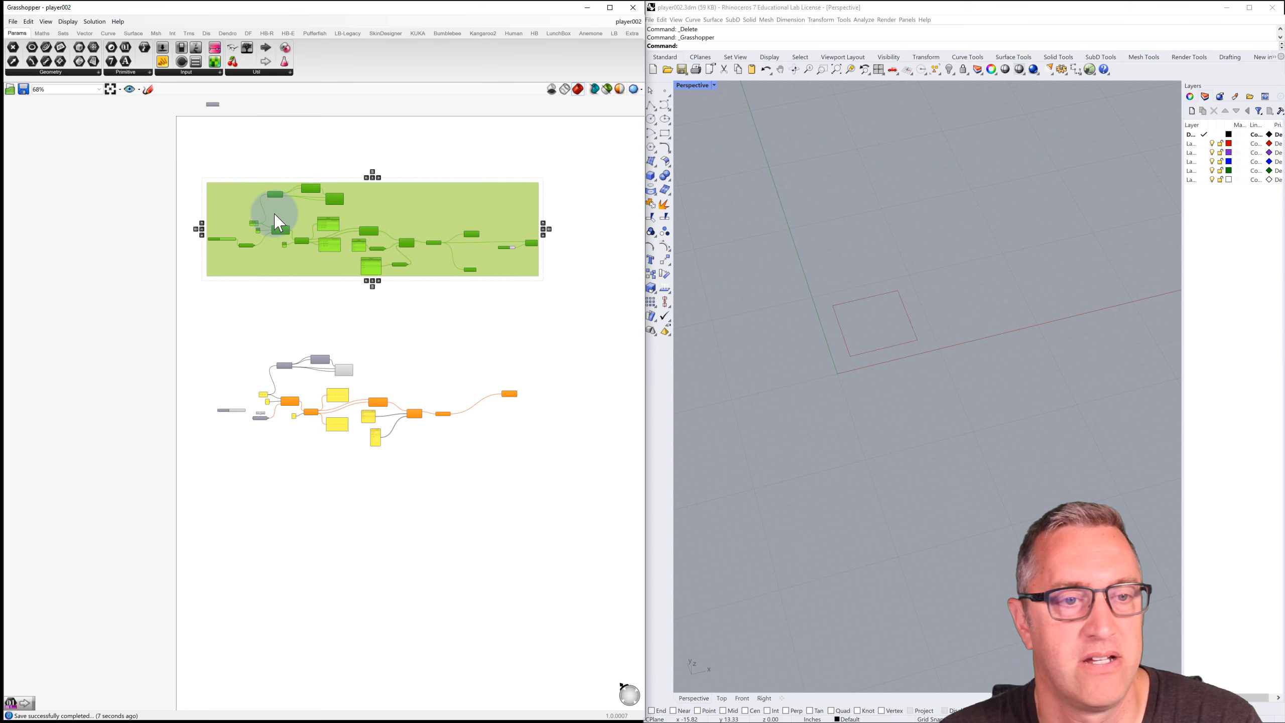
{"action": "key", "text": "Delete"}
{"action": "left_click", "coordinate": [279, 268]}
{"action": "right_click_drag", "start_coordinate": [284, 295], "coordinate": [285, 223]}
{"action": "scroll", "coordinate": [291, 330], "scroll_direction": "up", "scroll_amount": 2}
{"action": "scroll", "coordinate": [248, 324], "scroll_direction": "up", "scroll_amount": 5}
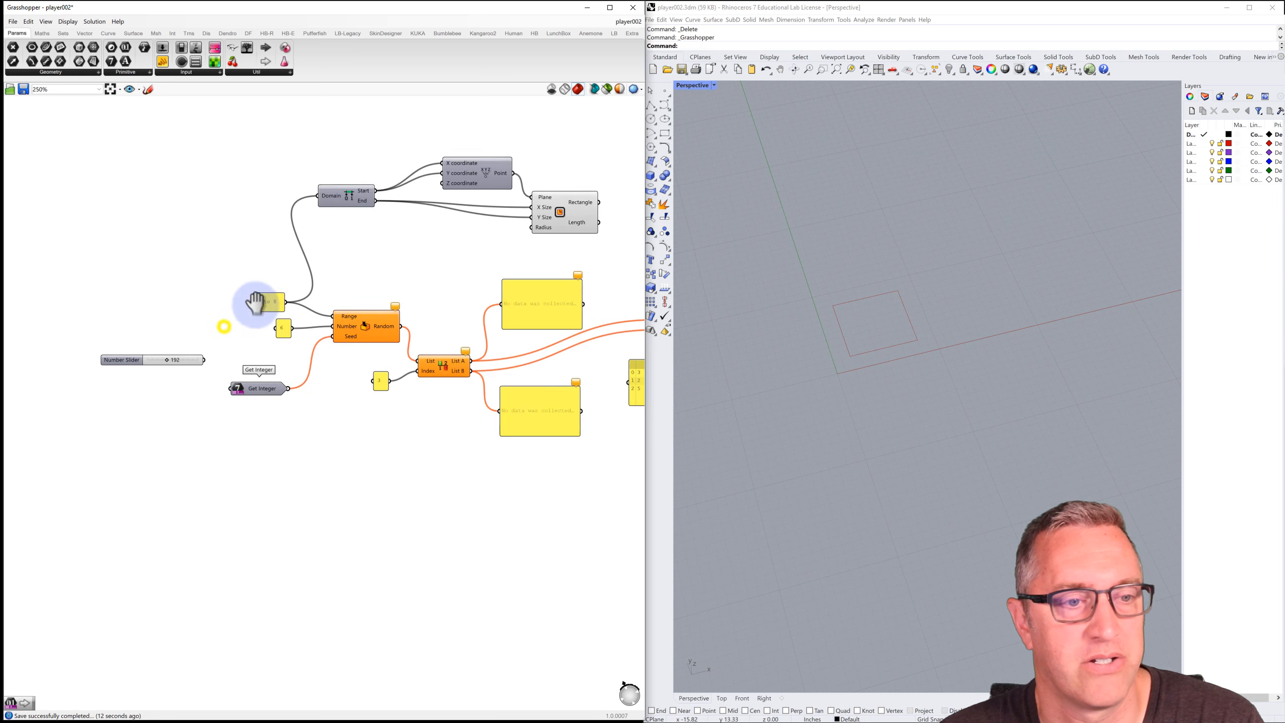
{"action": "right_click_drag", "start_coordinate": [224, 327], "coordinate": [217, 263]}
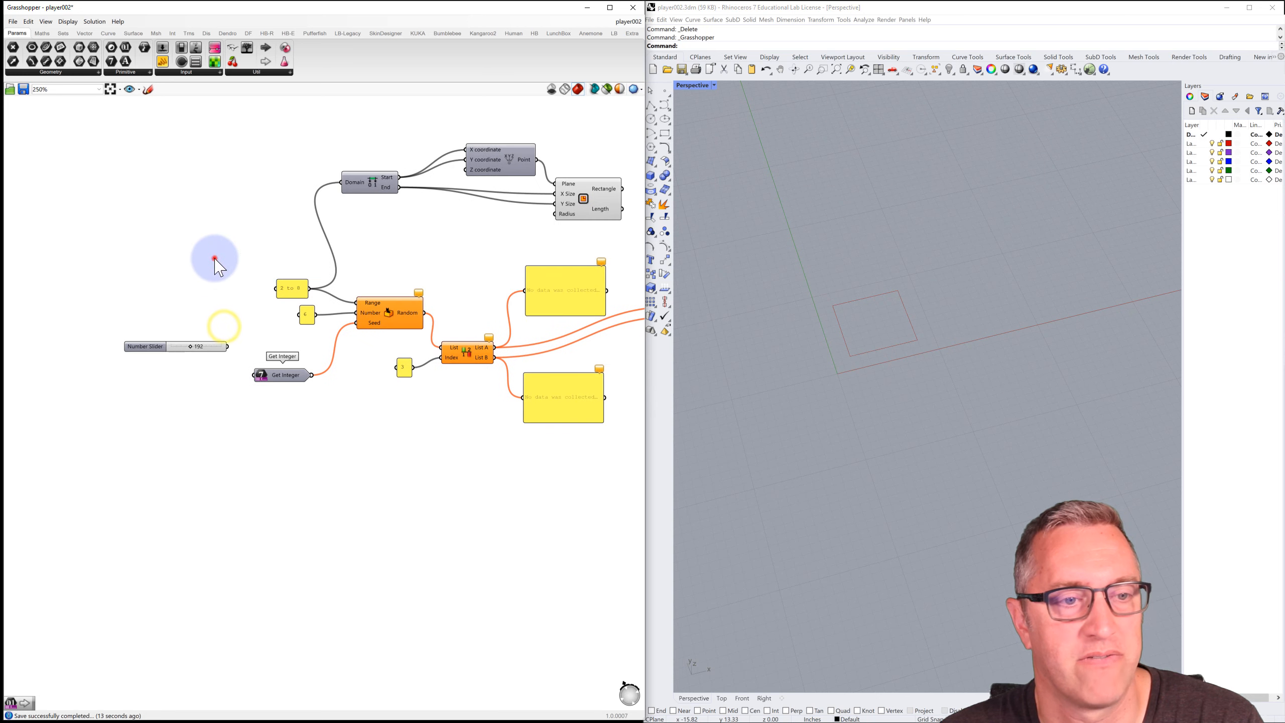
{"action": "left_click", "coordinate": [11, 21]}
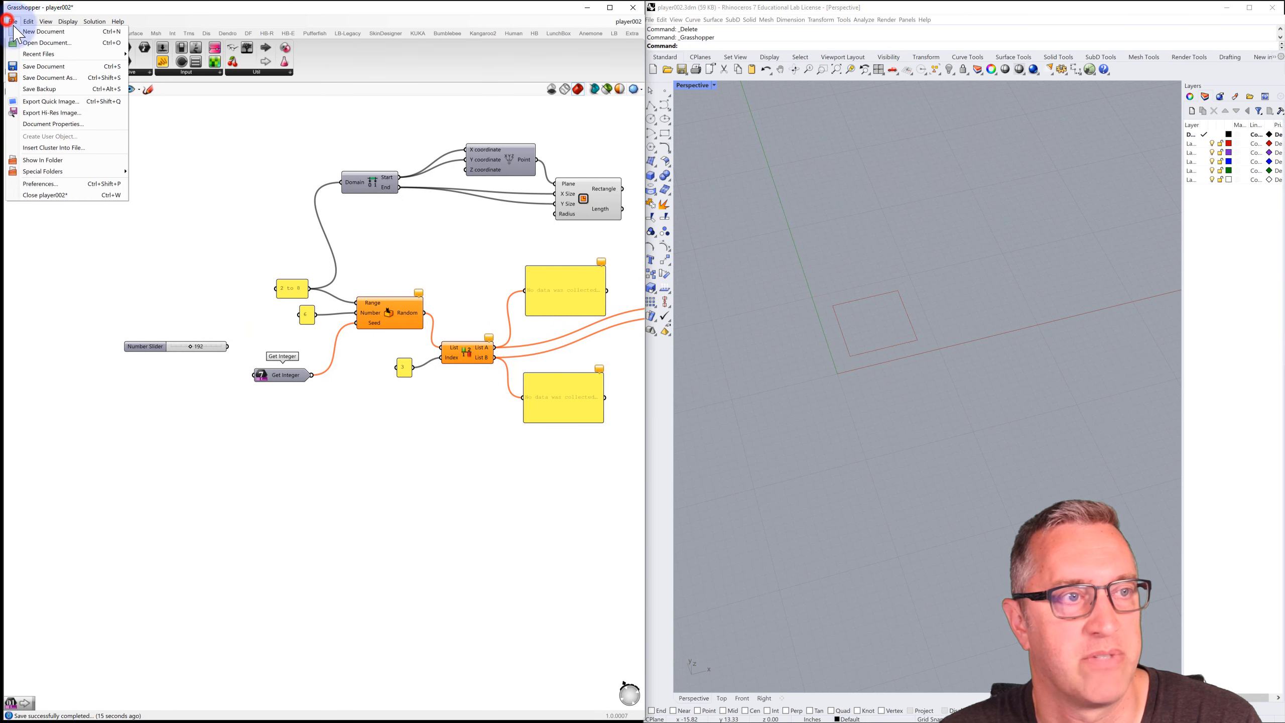
{"action": "left_click", "coordinate": [32, 67]}
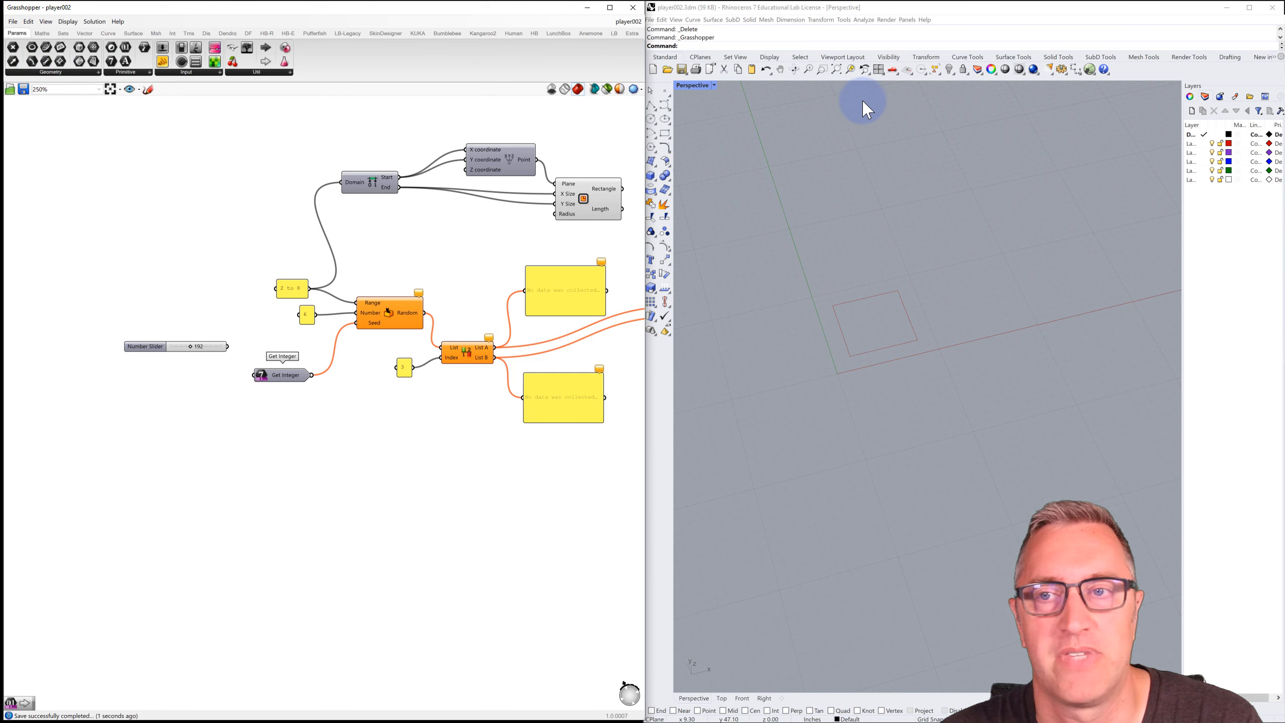
Step: Switch to Rhino, run player002.gh with Grasshopper Player and enter 200 as the seed value
{"action": "left_click", "coordinate": [1089, 72]}
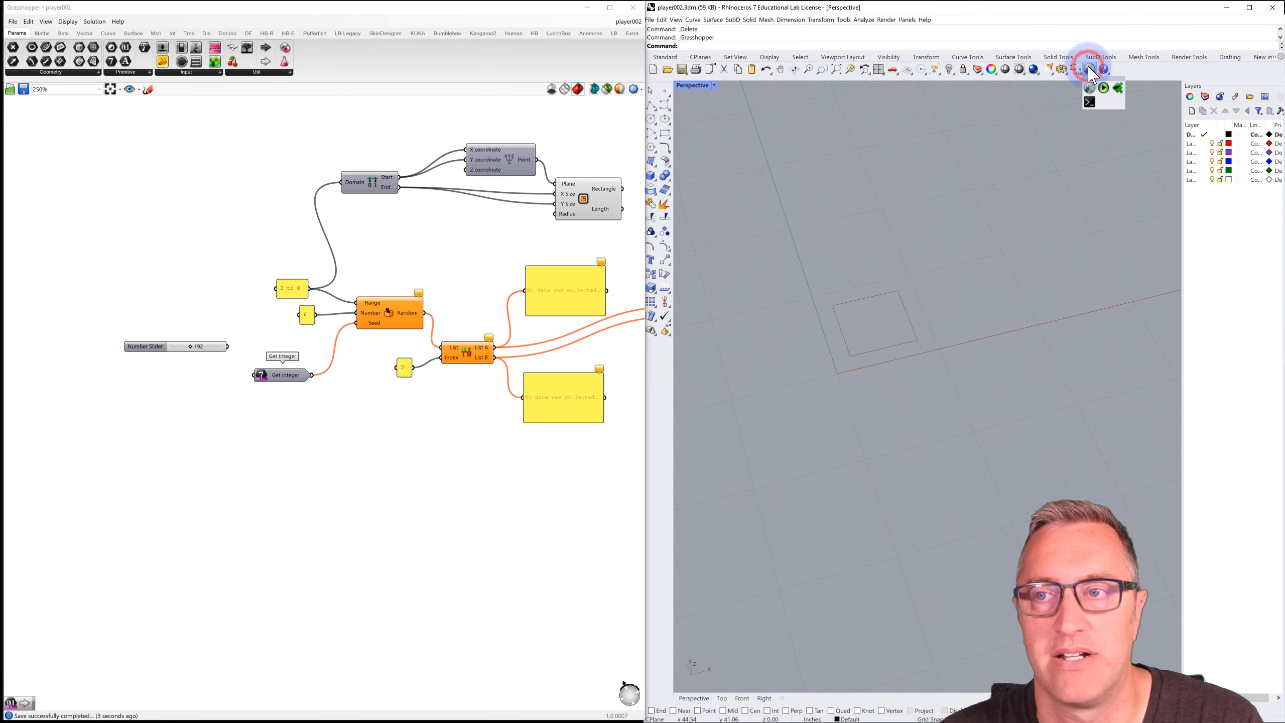
{"action": "left_click", "coordinate": [1104, 88]}
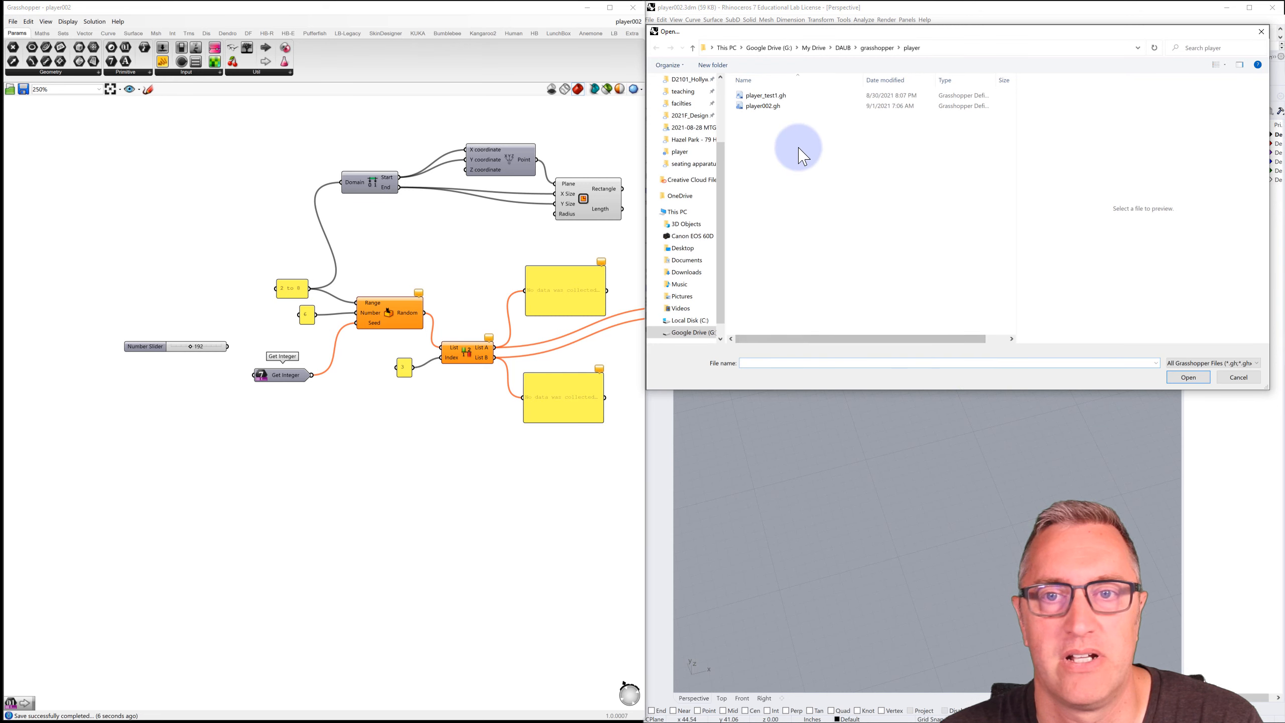
{"action": "left_click", "coordinate": [762, 108]}
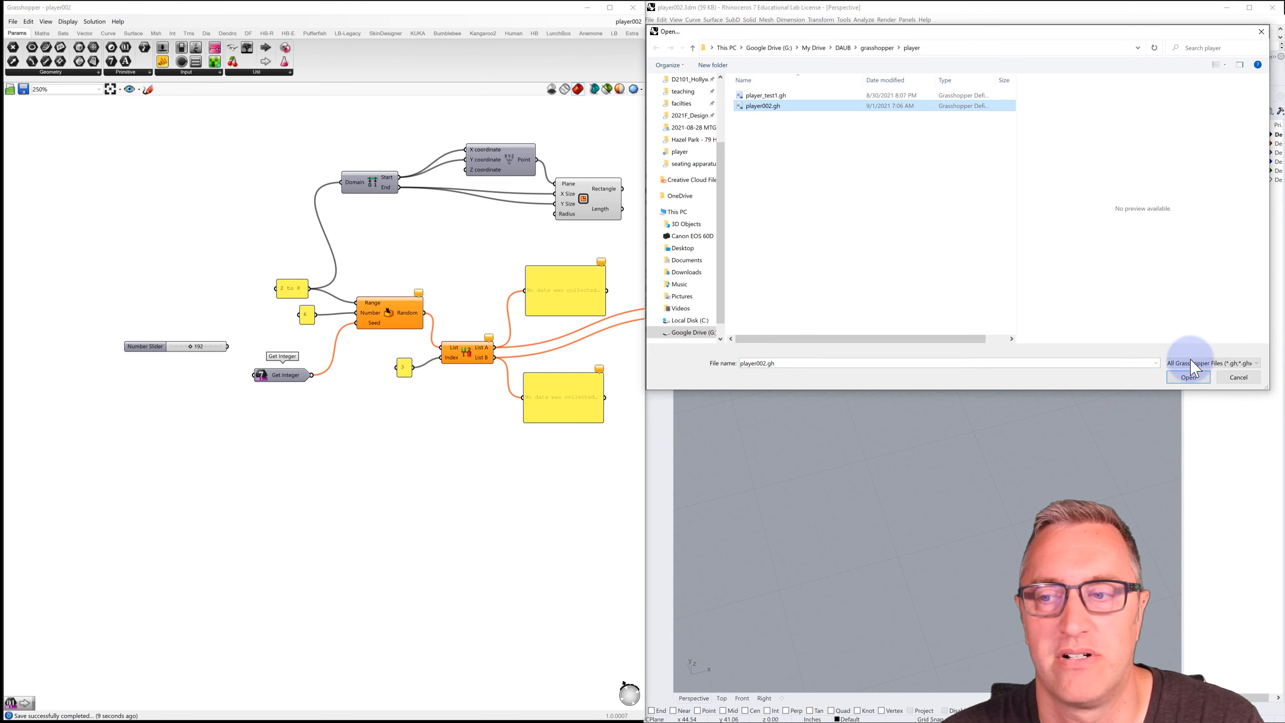
{"action": "left_click", "coordinate": [1189, 377]}
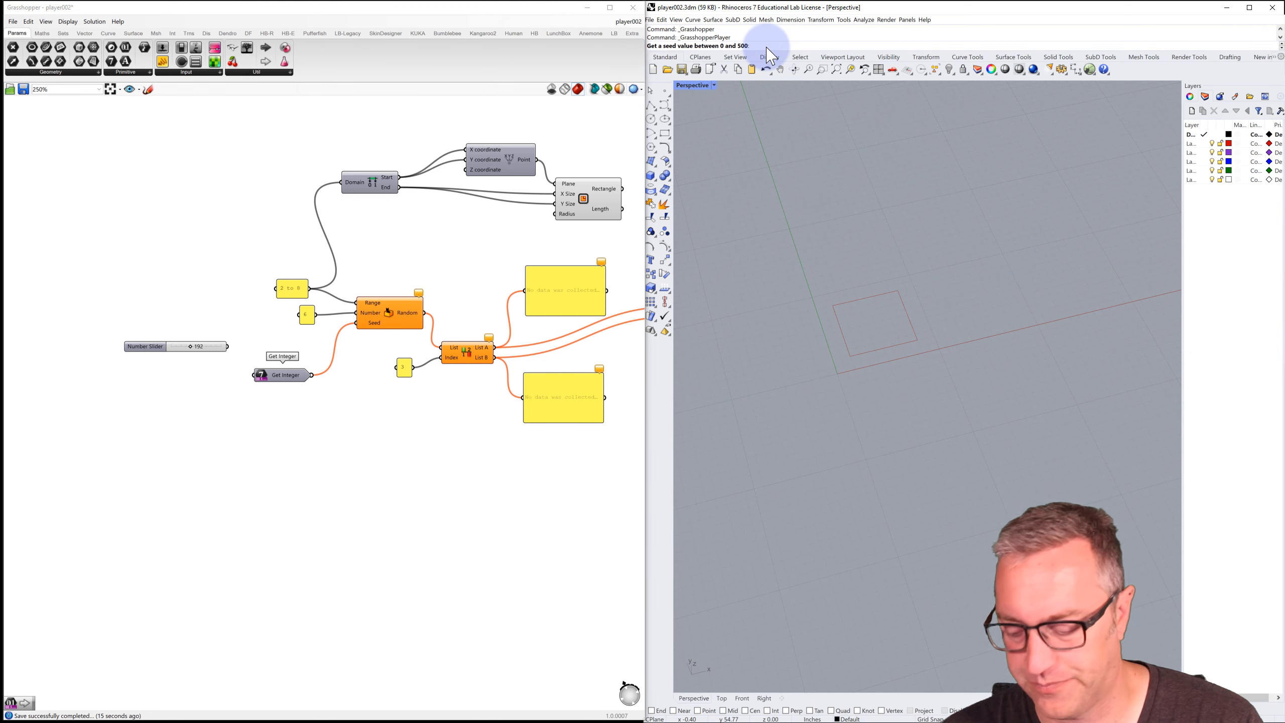
{"action": "key", "text": "Return"}
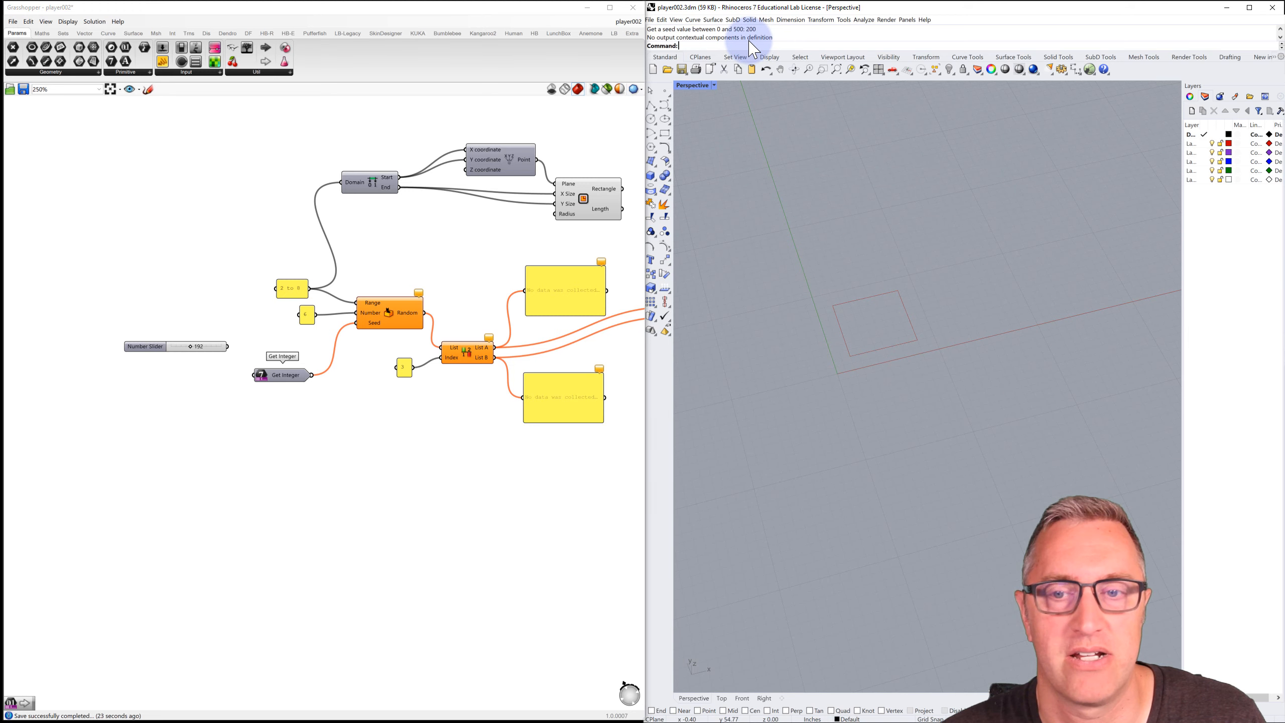
Step: Add a Context Bake component after the last component of the definition and connect its Breps output to the Geometry input
{"action": "right_click_drag", "start_coordinate": [527, 256], "coordinate": [373, 236]}
{"action": "scroll", "coordinate": [373, 238], "scroll_direction": "down", "scroll_amount": 3}
{"action": "right_click_drag", "start_coordinate": [326, 290], "coordinate": [279, 280]}
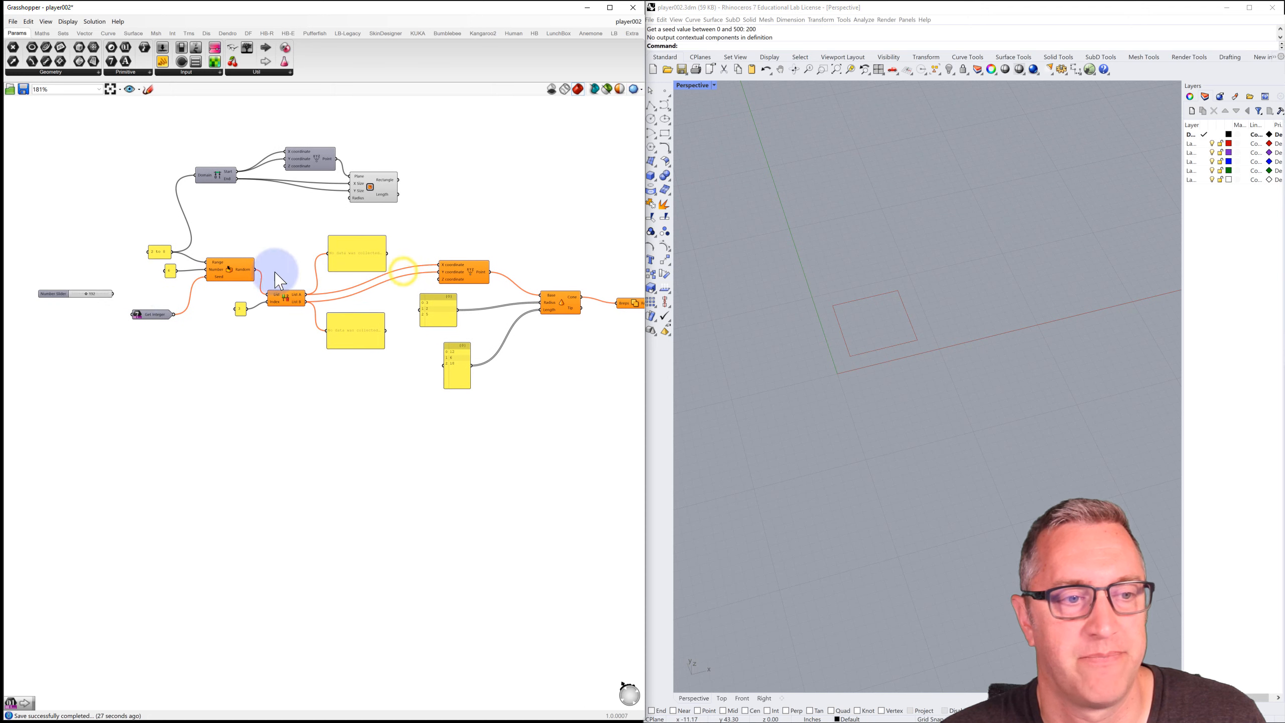
{"action": "right_click_drag", "start_coordinate": [415, 277], "coordinate": [330, 281]}
{"action": "right_click_drag", "start_coordinate": [554, 274], "coordinate": [424, 278]}
{"action": "scroll", "coordinate": [445, 271], "scroll_direction": "up", "scroll_amount": 3}
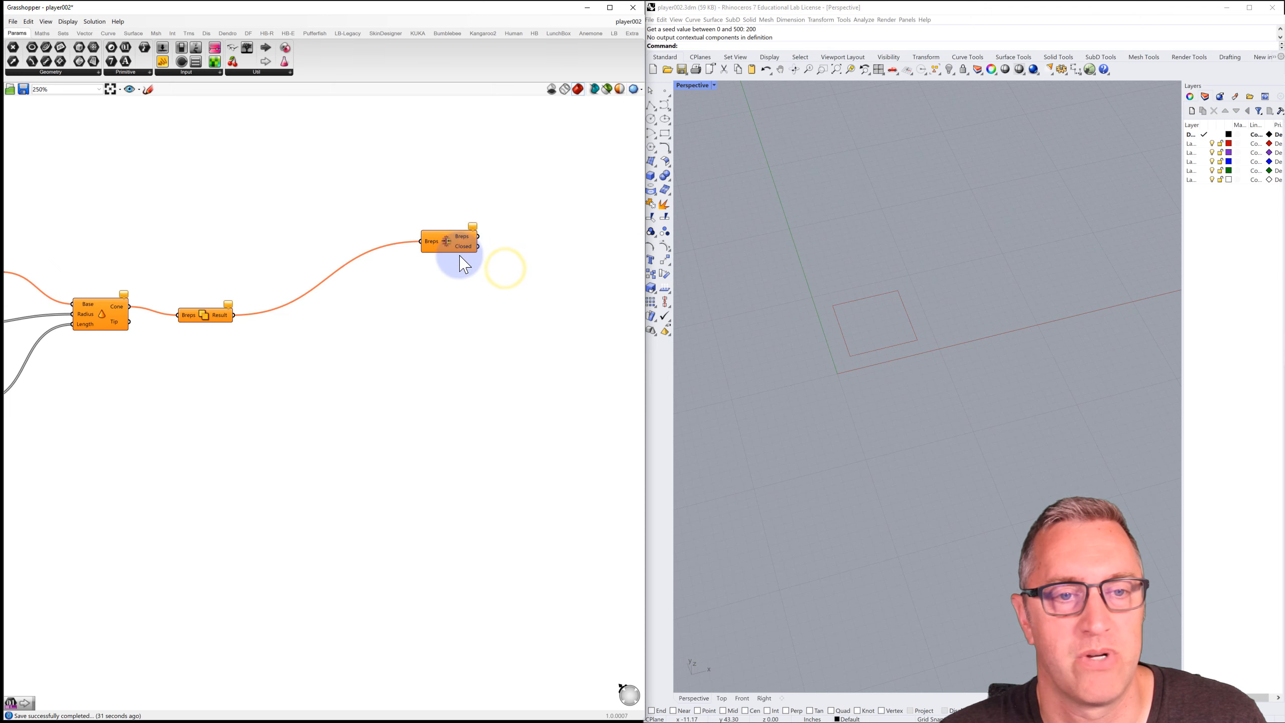
{"action": "right_click_drag", "start_coordinate": [488, 236], "coordinate": [461, 252]}
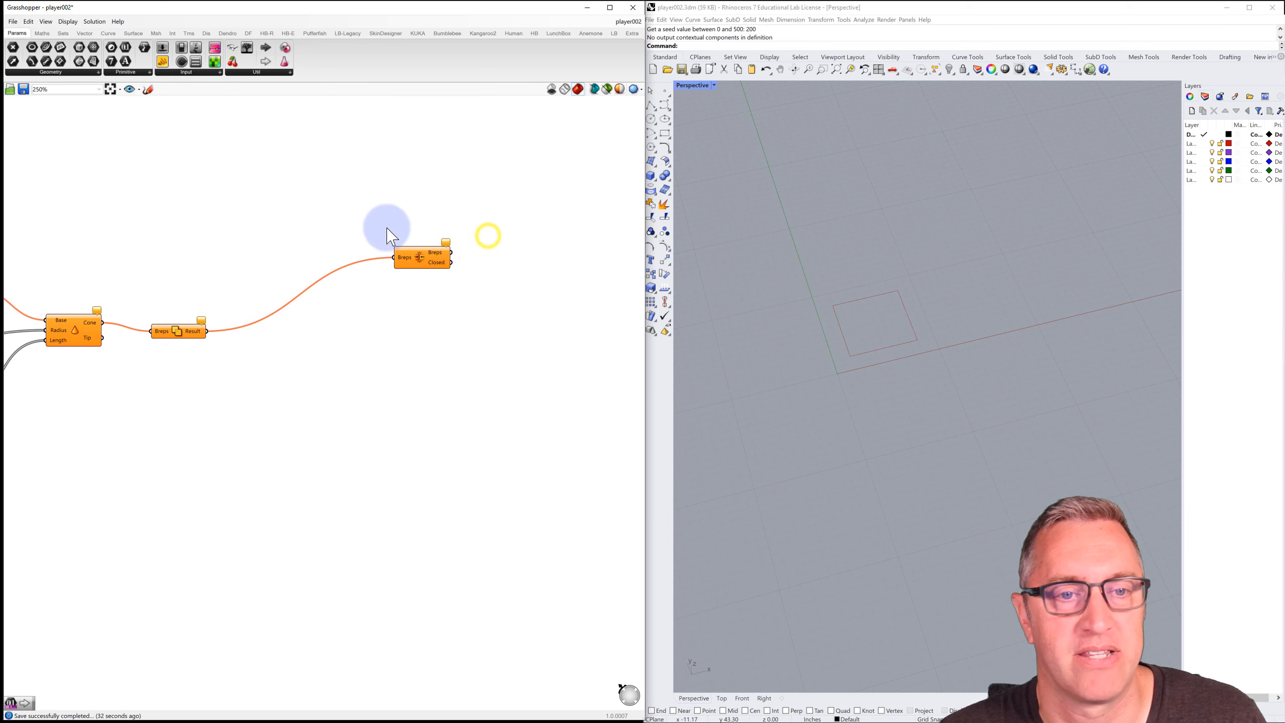
{"action": "left_click", "coordinate": [250, 74]}
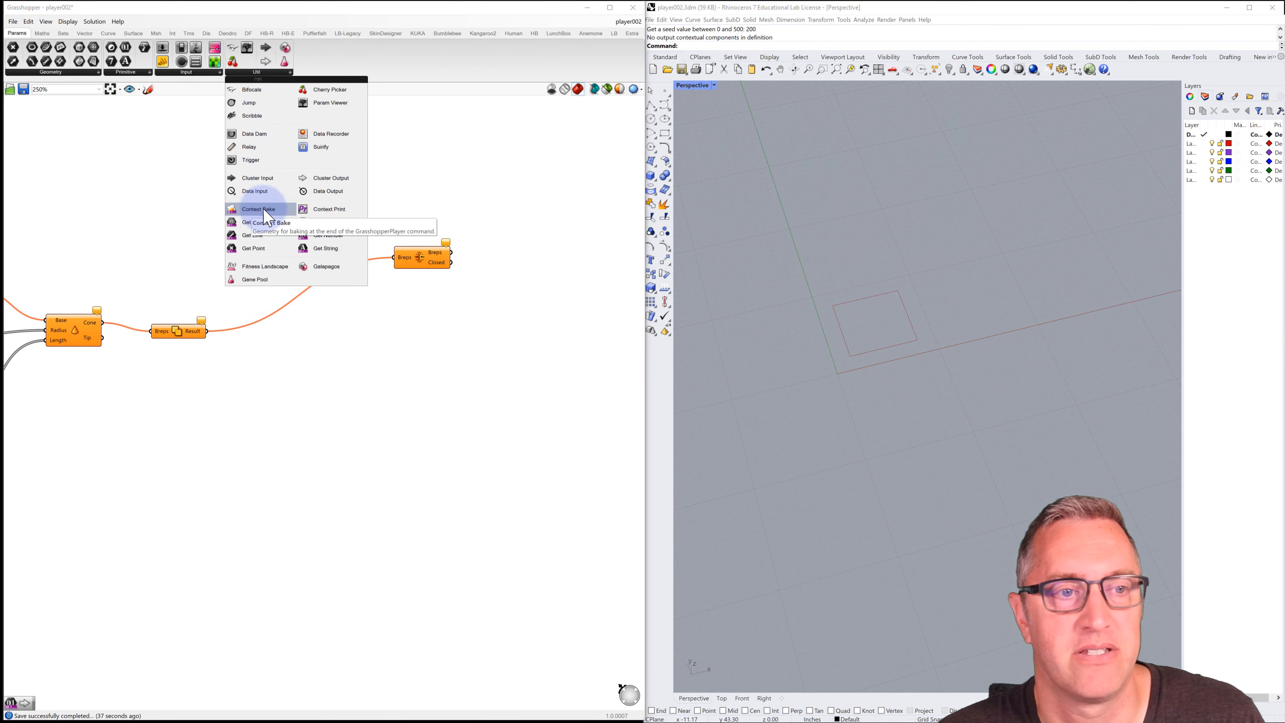
{"action": "left_click_drag", "start_coordinate": [261, 208], "coordinate": [491, 256]}
{"action": "left_click", "coordinate": [529, 245]}
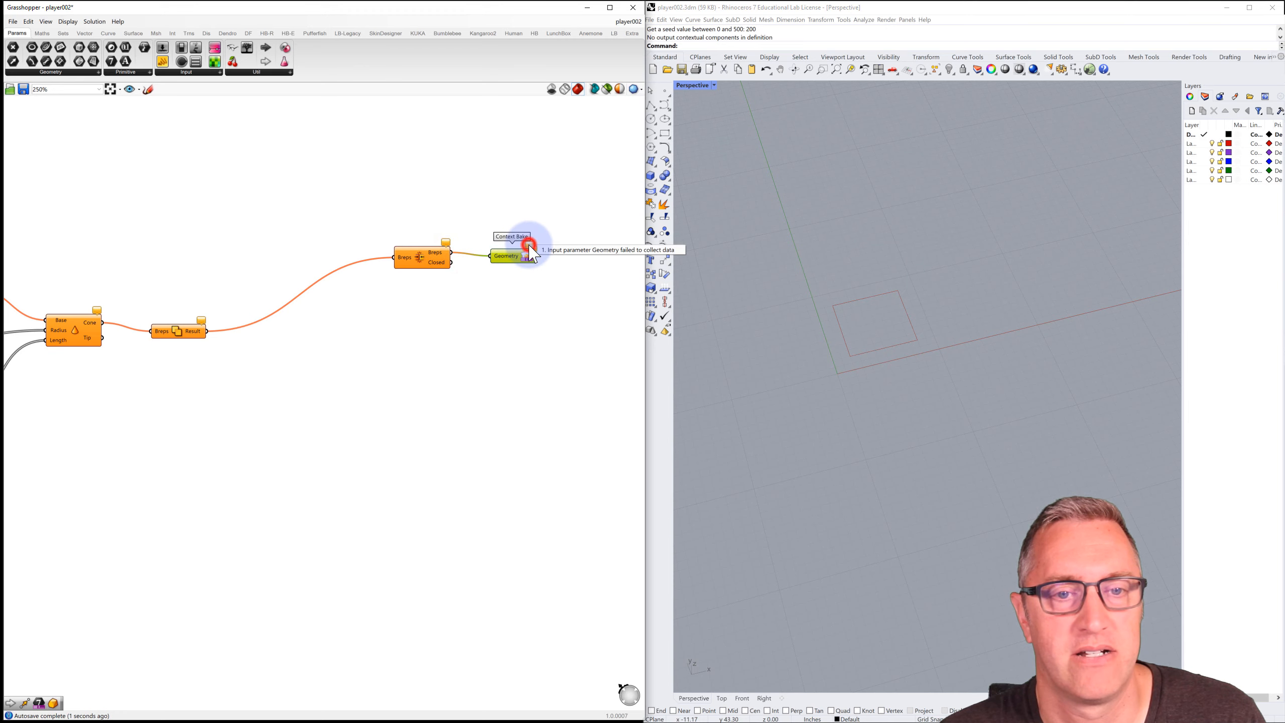
{"action": "left_click", "coordinate": [559, 215]}
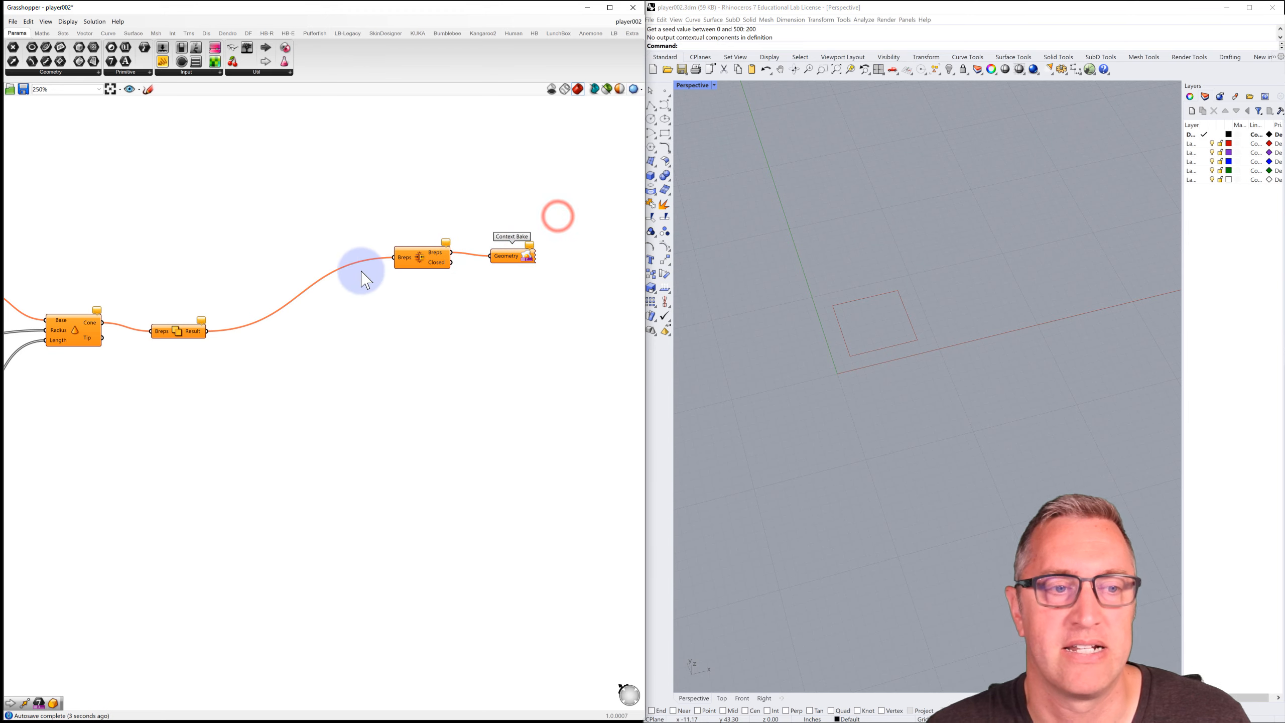
Step: Add a Get Number component beside the radius panel and connect it to the Cone's Radius input in place of the panel
{"action": "scroll", "coordinate": [459, 250], "scroll_direction": "down", "scroll_amount": 3}
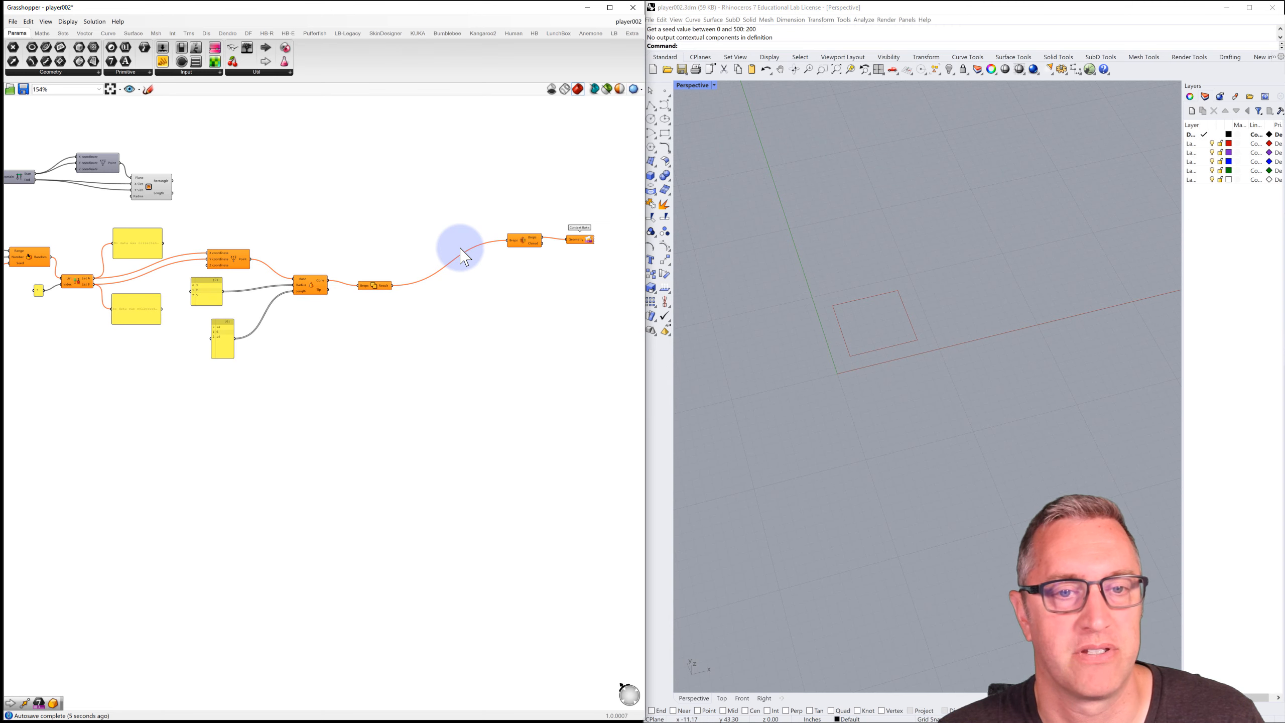
{"action": "right_click_drag", "start_coordinate": [80, 288], "coordinate": [224, 273]}
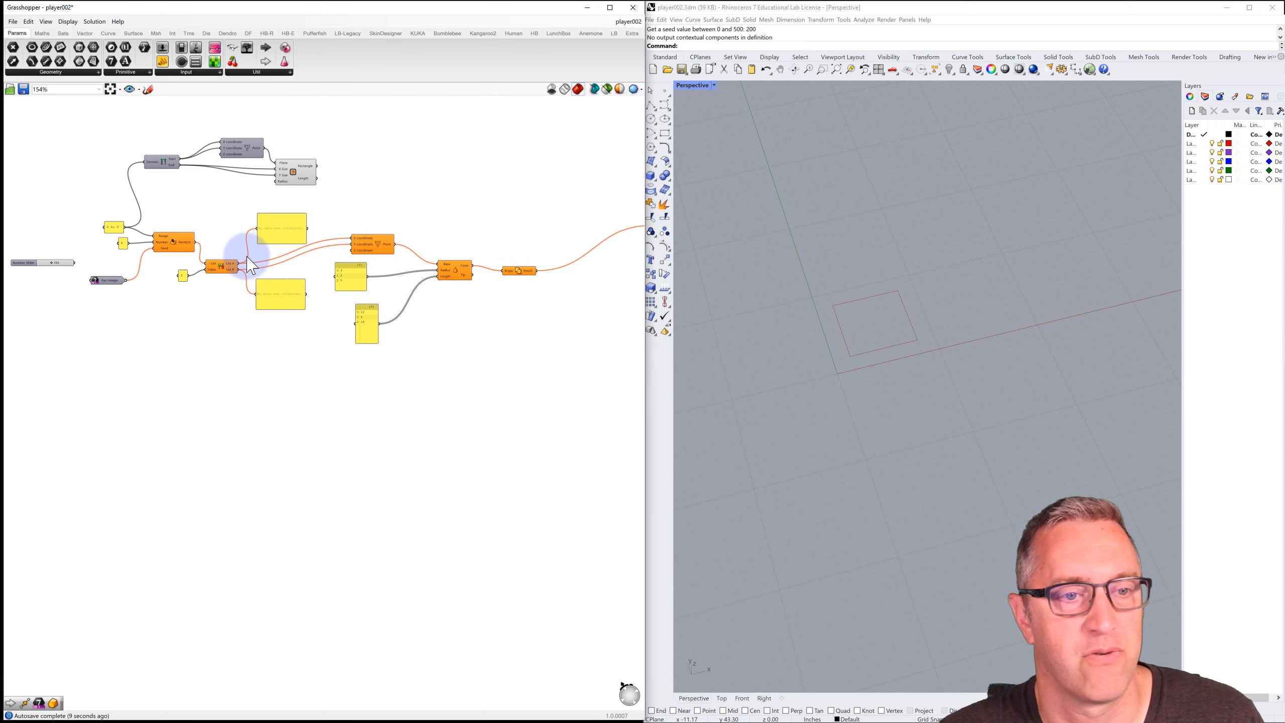
{"action": "scroll", "coordinate": [387, 299], "scroll_direction": "up", "scroll_amount": 2}
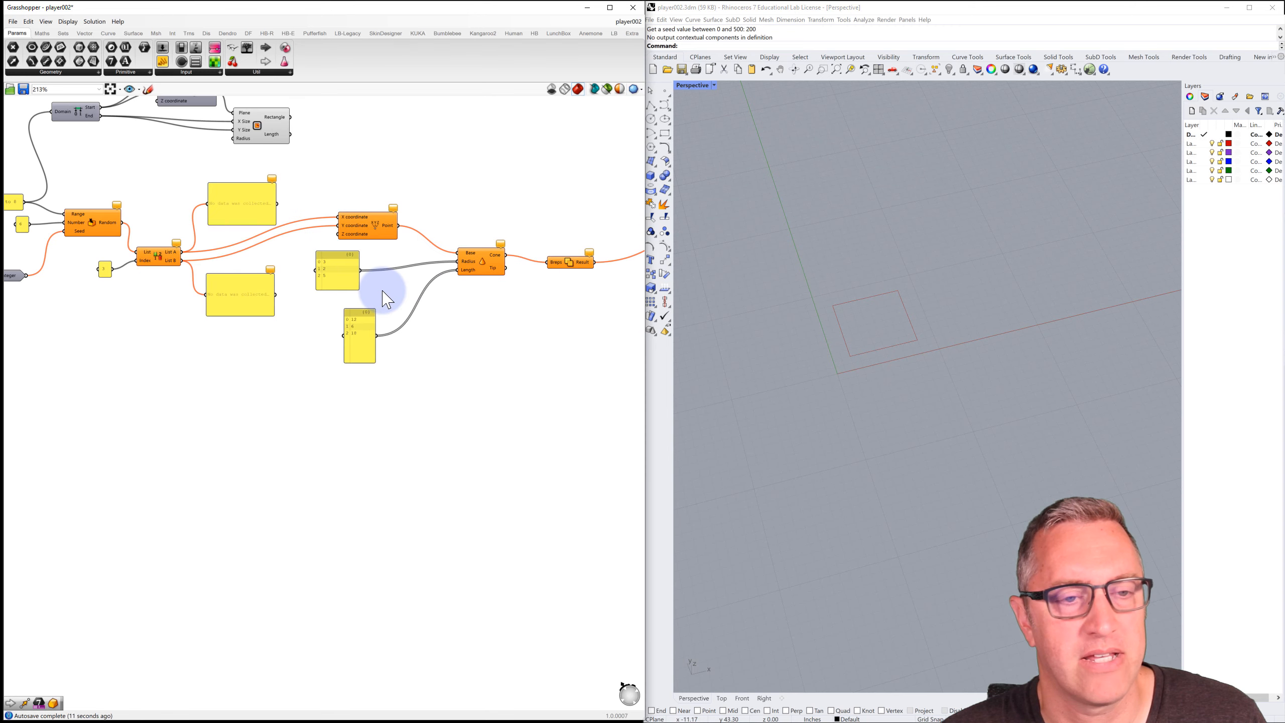
{"action": "scroll", "coordinate": [387, 299], "scroll_direction": "up", "scroll_amount": 1}
{"action": "right_click_drag", "start_coordinate": [377, 287], "coordinate": [339, 298]}
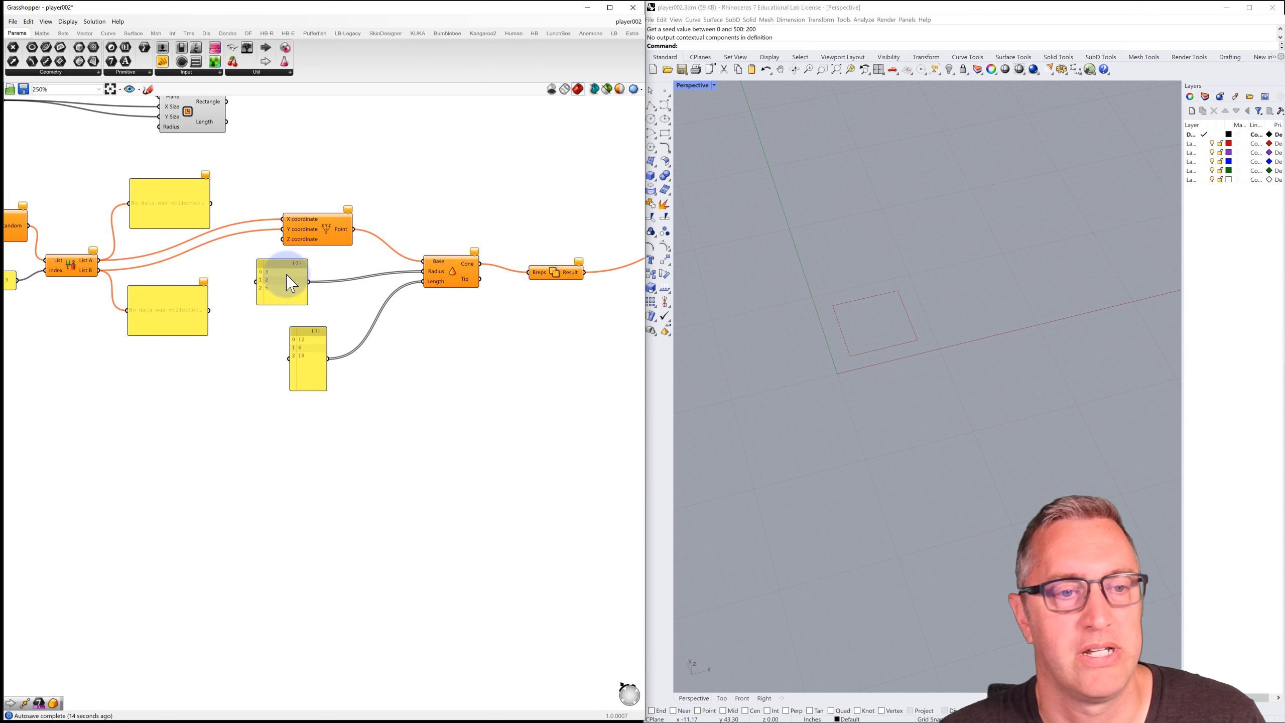
{"action": "left_click", "coordinate": [259, 72]}
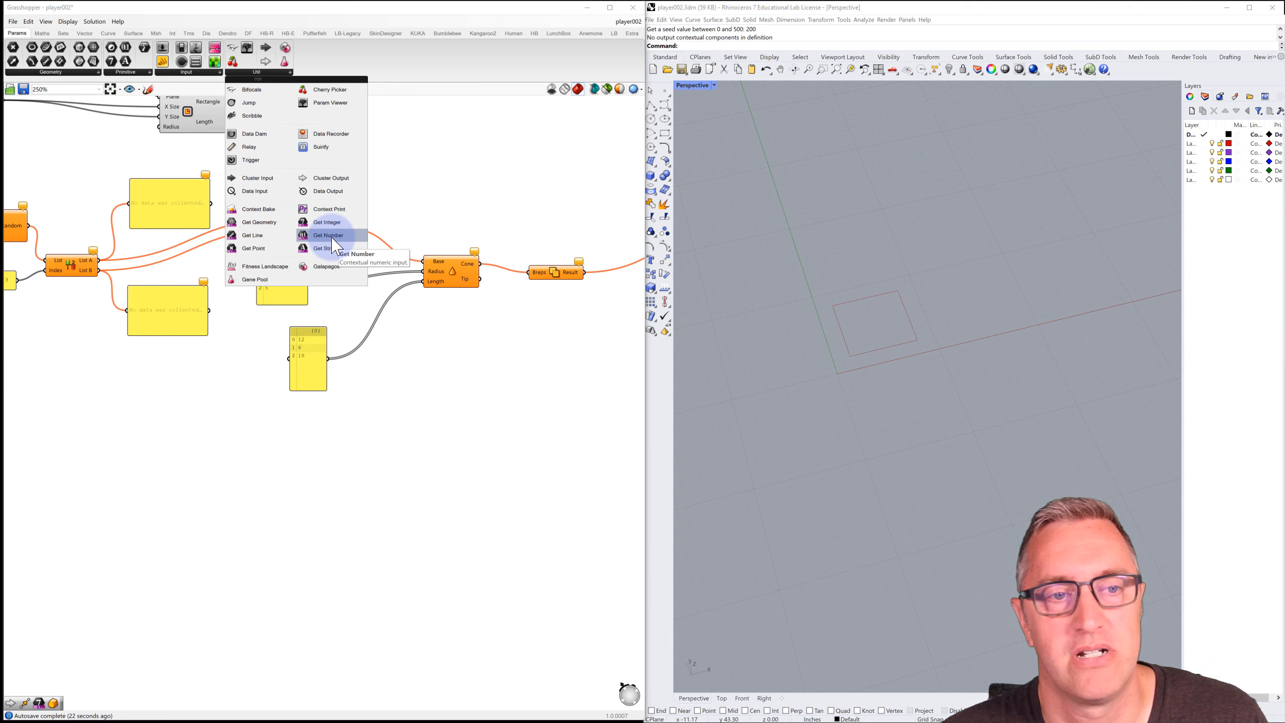
{"action": "left_click_drag", "start_coordinate": [332, 239], "coordinate": [424, 272]}
{"action": "left_click_drag", "start_coordinate": [340, 306], "coordinate": [358, 286]}
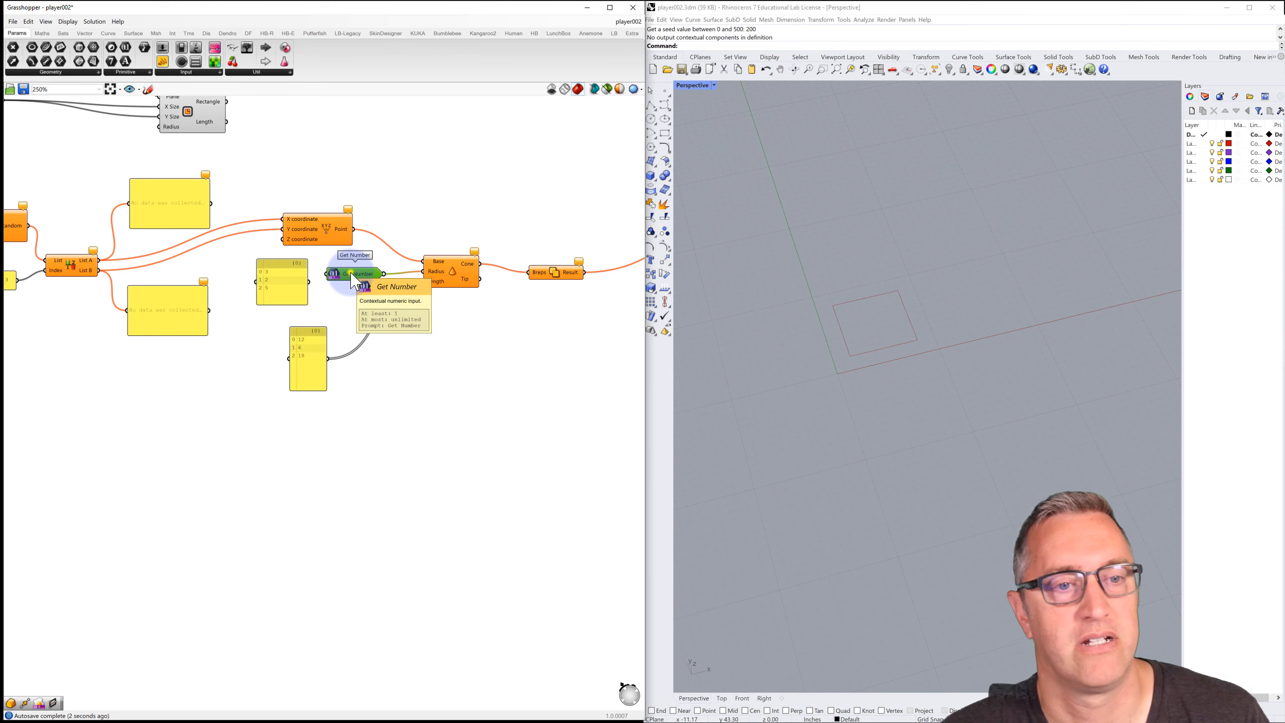
Step: Set the Get Number component's prompt to "three values for the radius (between 2 and 6)"
{"action": "right_click", "coordinate": [353, 274]}
{"action": "left_click", "coordinate": [375, 287]}
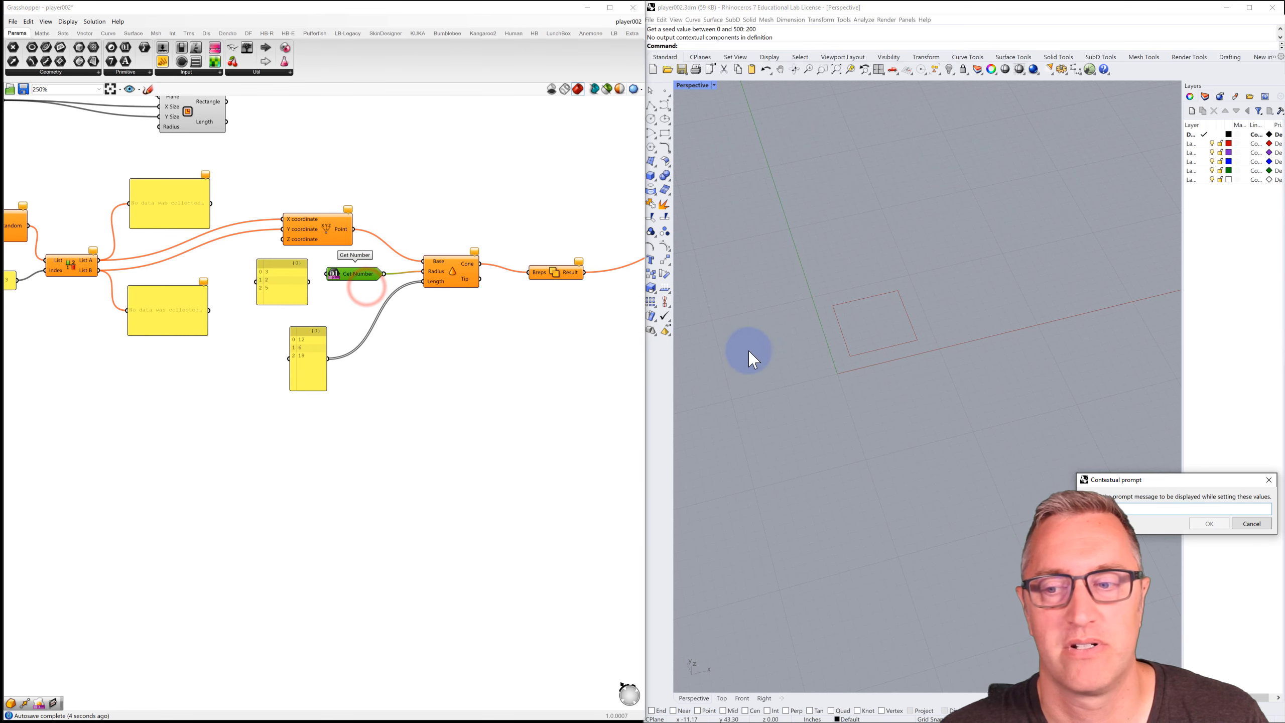
{"action": "left_click_drag", "start_coordinate": [1075, 477], "coordinate": [425, 355]}
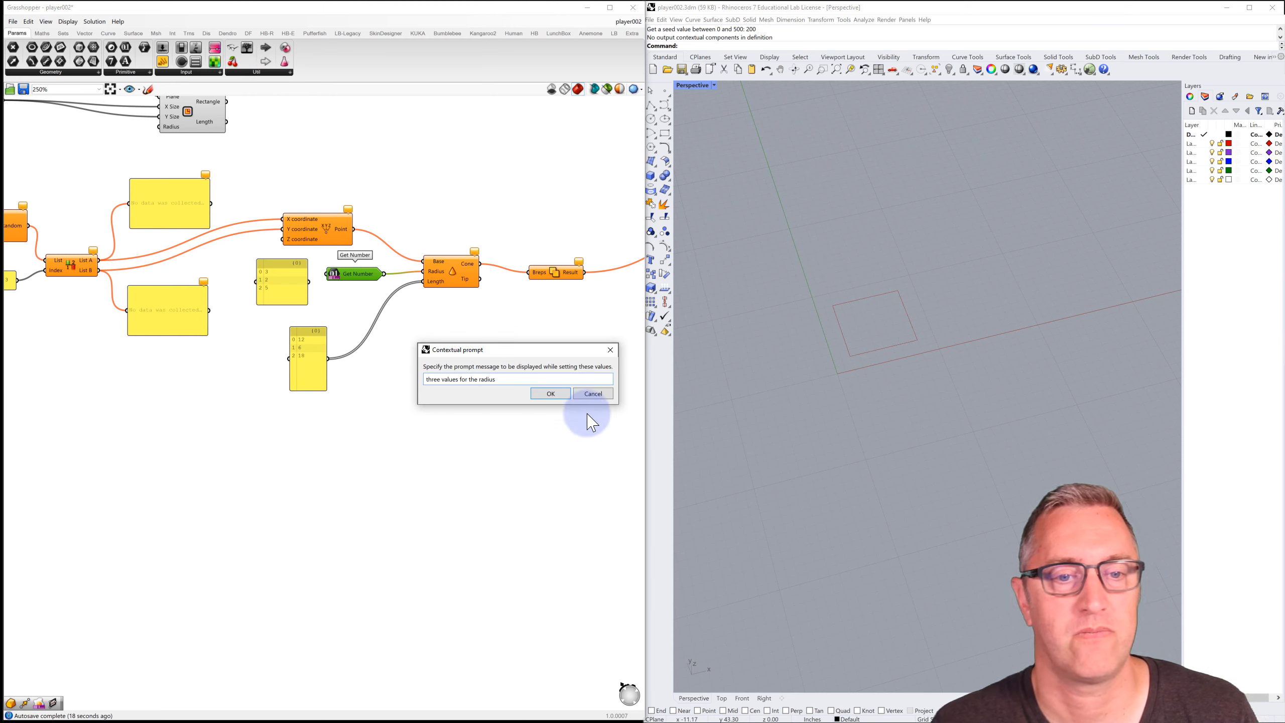
{"action": "left_click", "coordinate": [552, 393]}
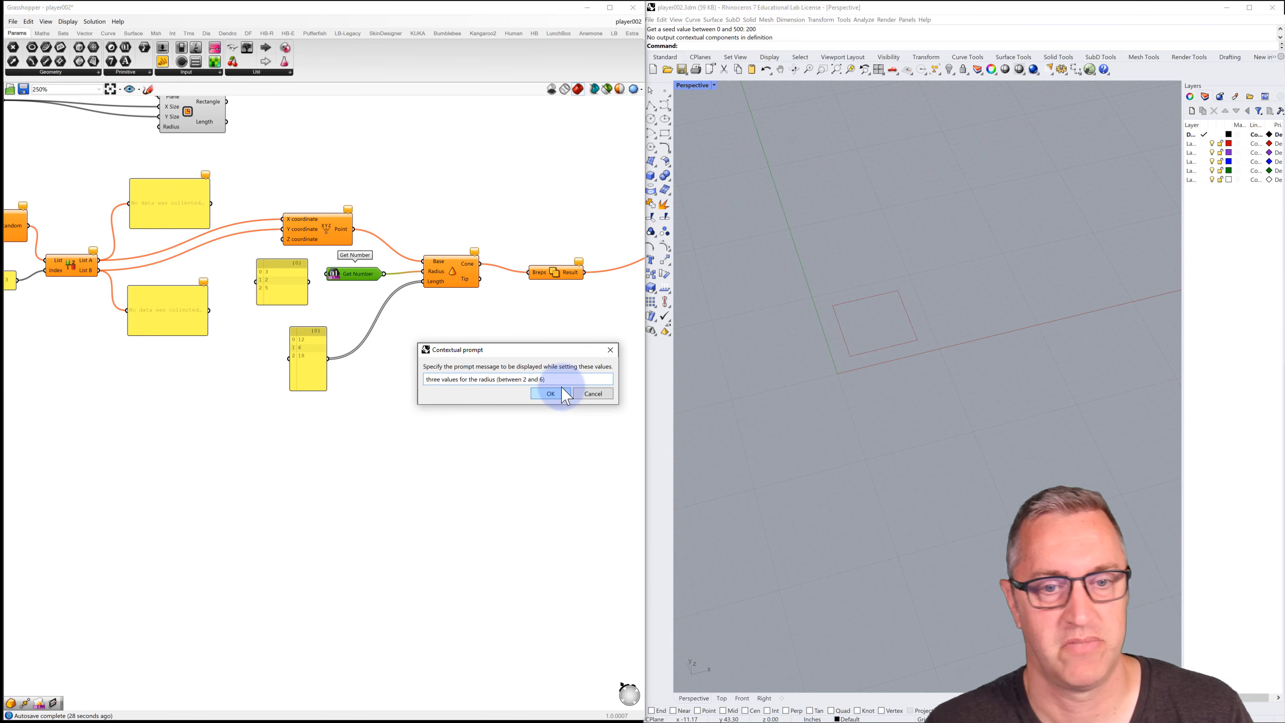
{"action": "left_click", "coordinate": [555, 396]}
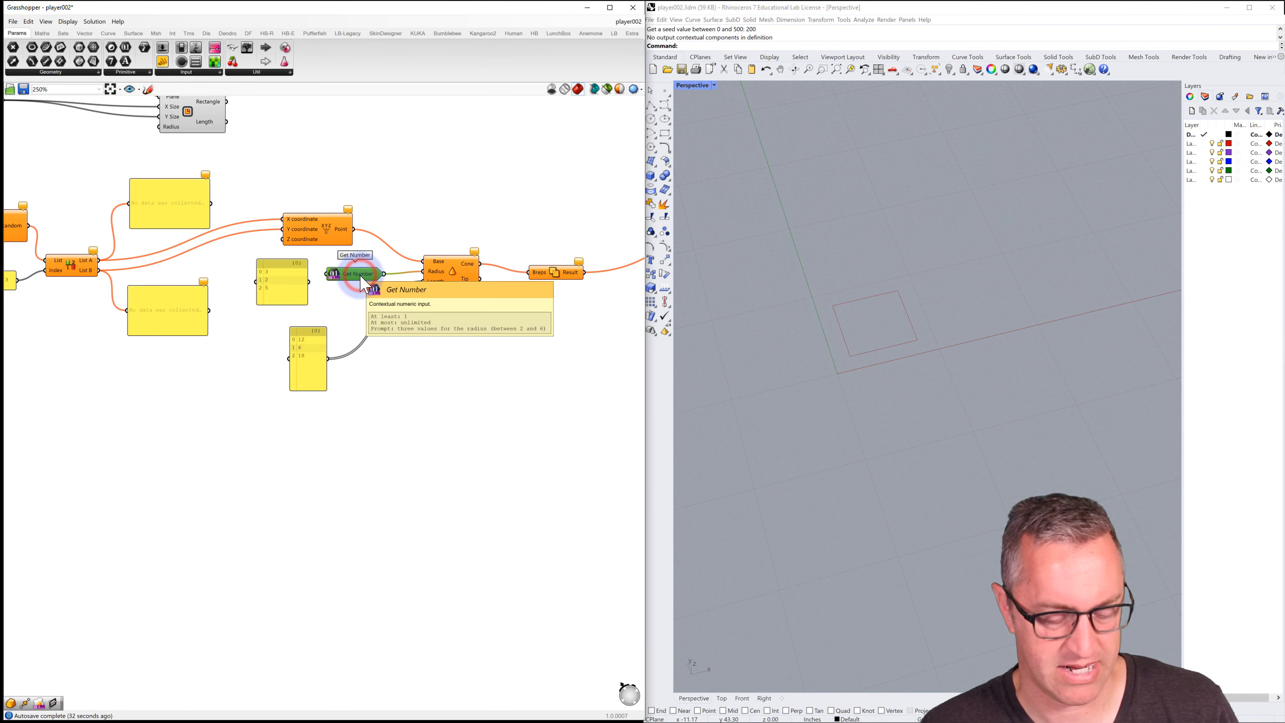
Step: Copy Get Number, connect the copy to the Cone's Length input in place of the panel, and set its prompt to "three values for the height (between 5 and 20)"
{"action": "left_click_drag", "start_coordinate": [360, 276], "coordinate": [424, 282], "text": "alt"}
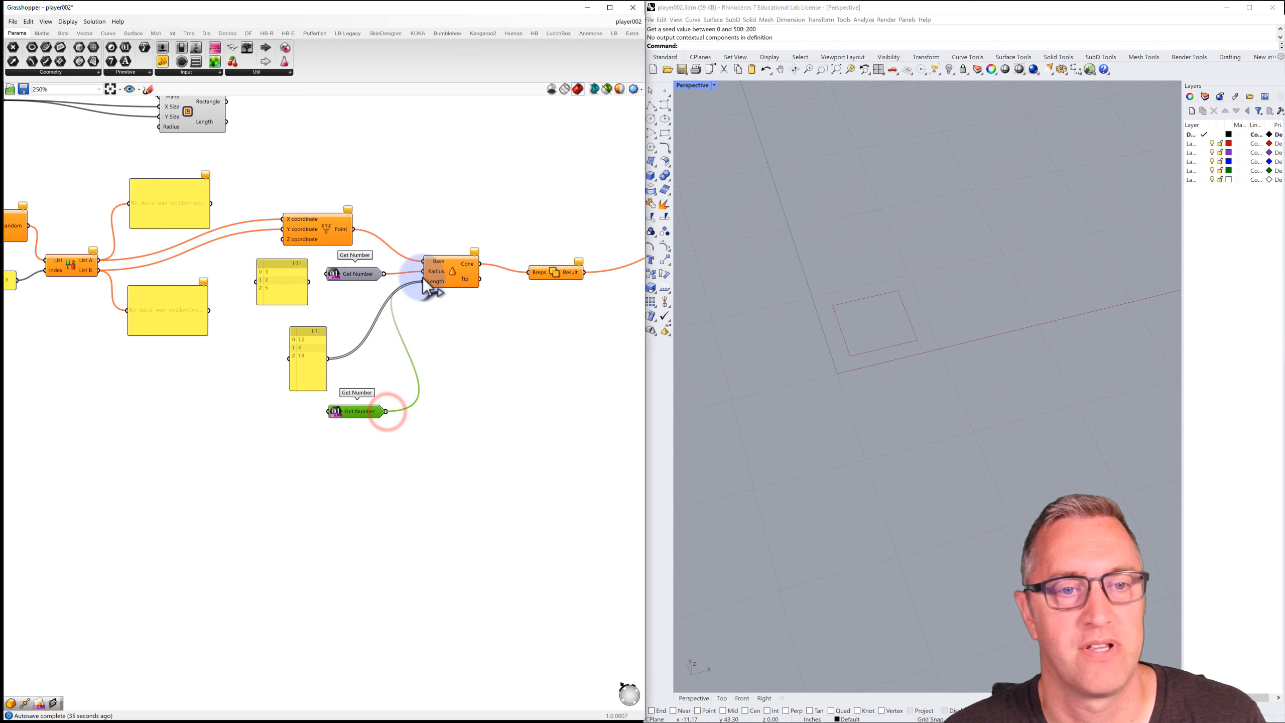
{"action": "right_click", "coordinate": [357, 422]}
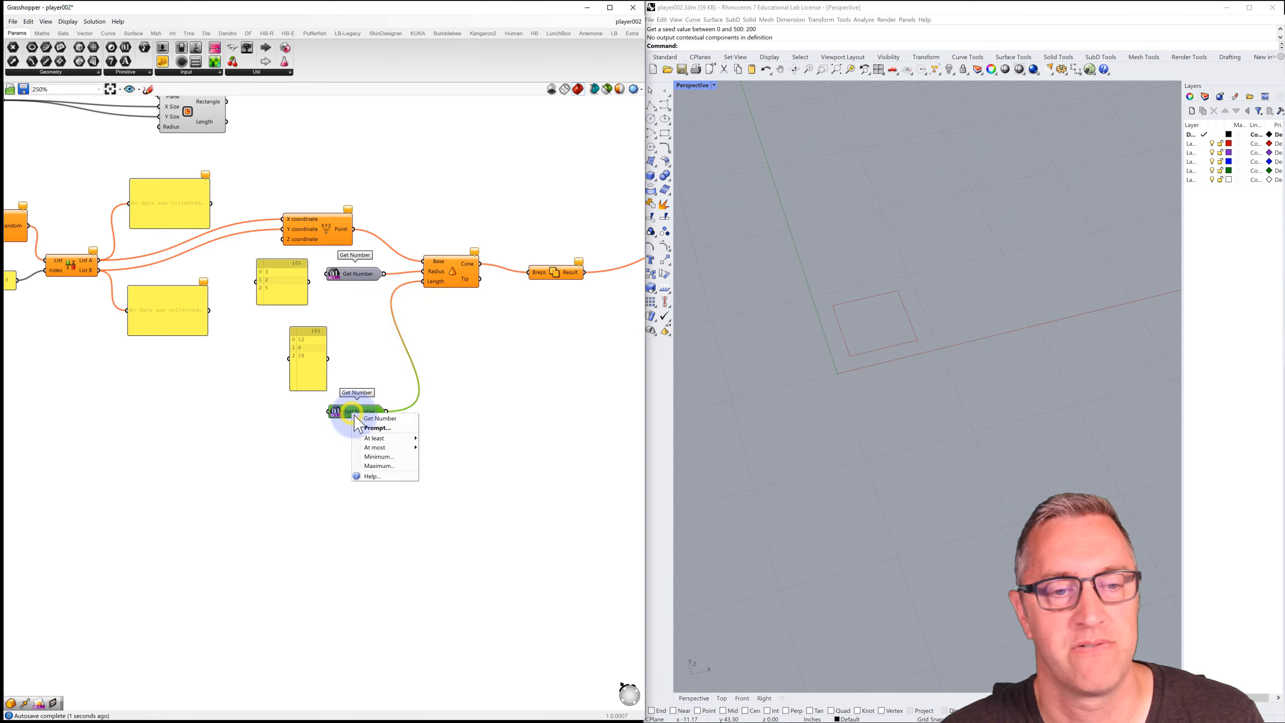
{"action": "left_click", "coordinate": [368, 430]}
{"action": "left_click_drag", "start_coordinate": [1108, 486], "coordinate": [558, 328]}
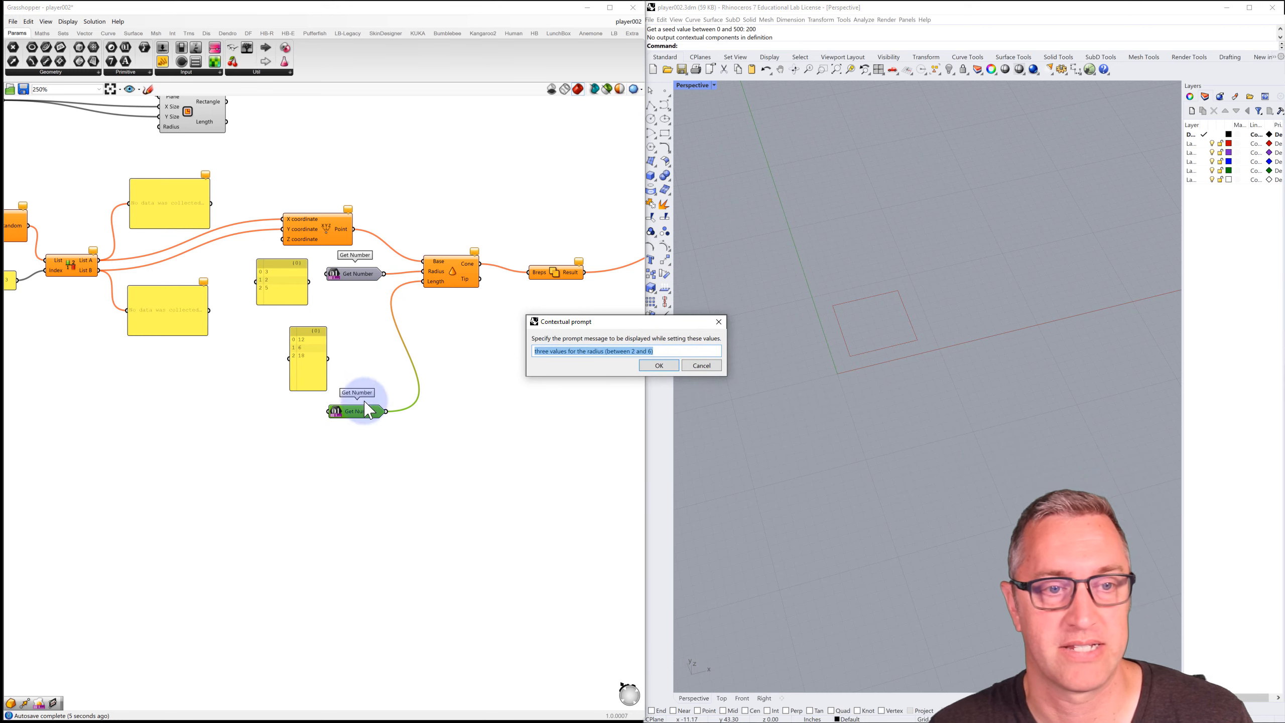
{"action": "left_click", "coordinate": [588, 351]}
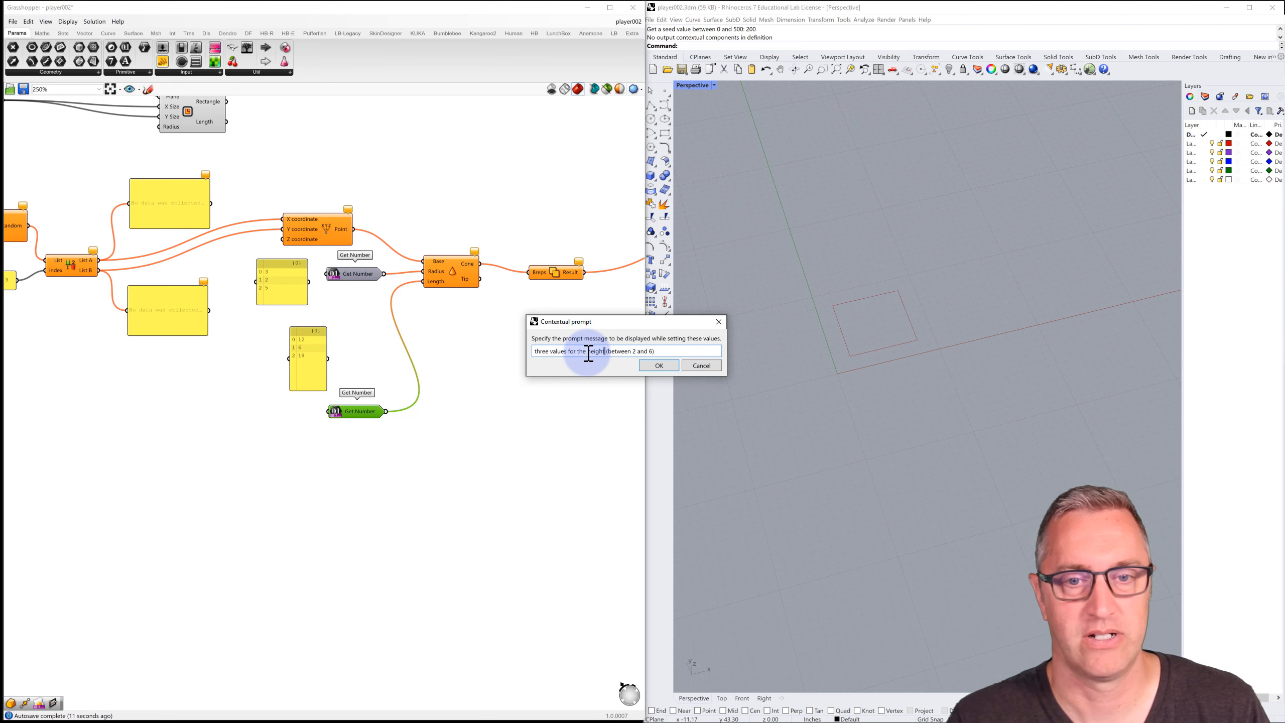
{"action": "left_click", "coordinate": [635, 351]}
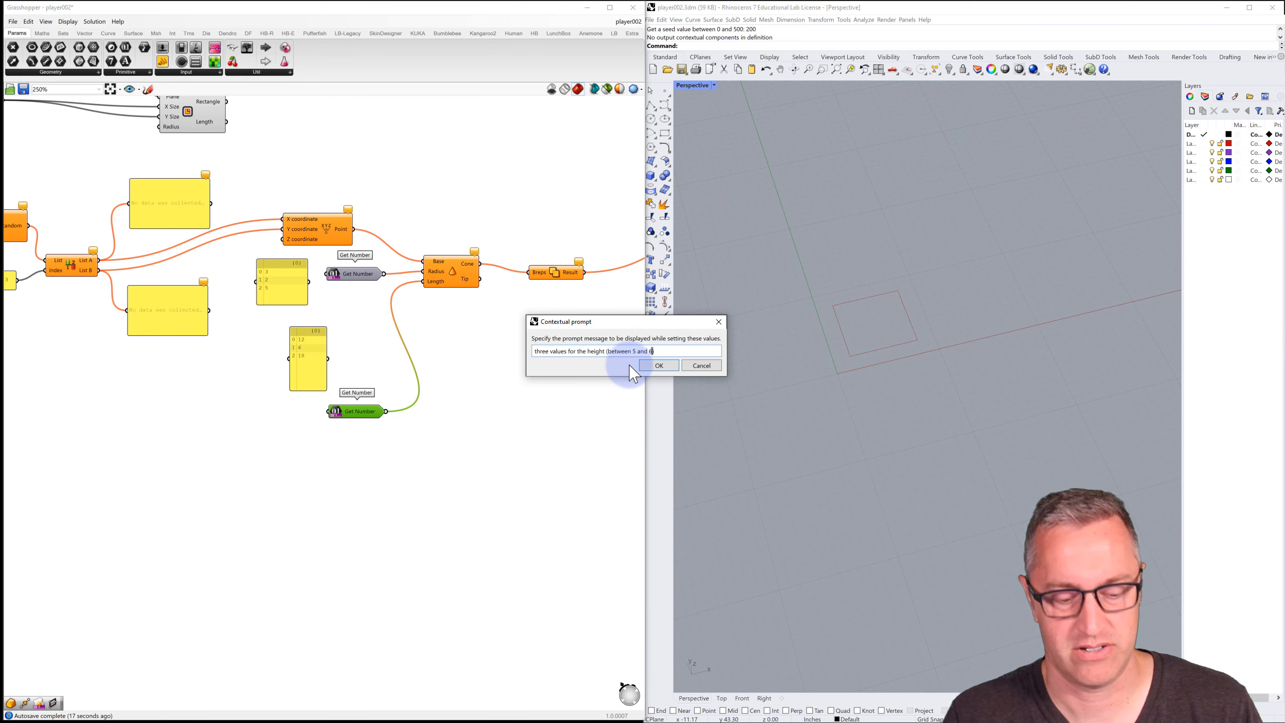
{"action": "left_click", "coordinate": [659, 365]}
{"action": "left_click", "coordinate": [368, 285]}
Step: Save the player002 definition with its new Get Number inputs and Context Bake output
{"action": "scroll", "coordinate": [372, 292], "scroll_direction": "down", "scroll_amount": 5}
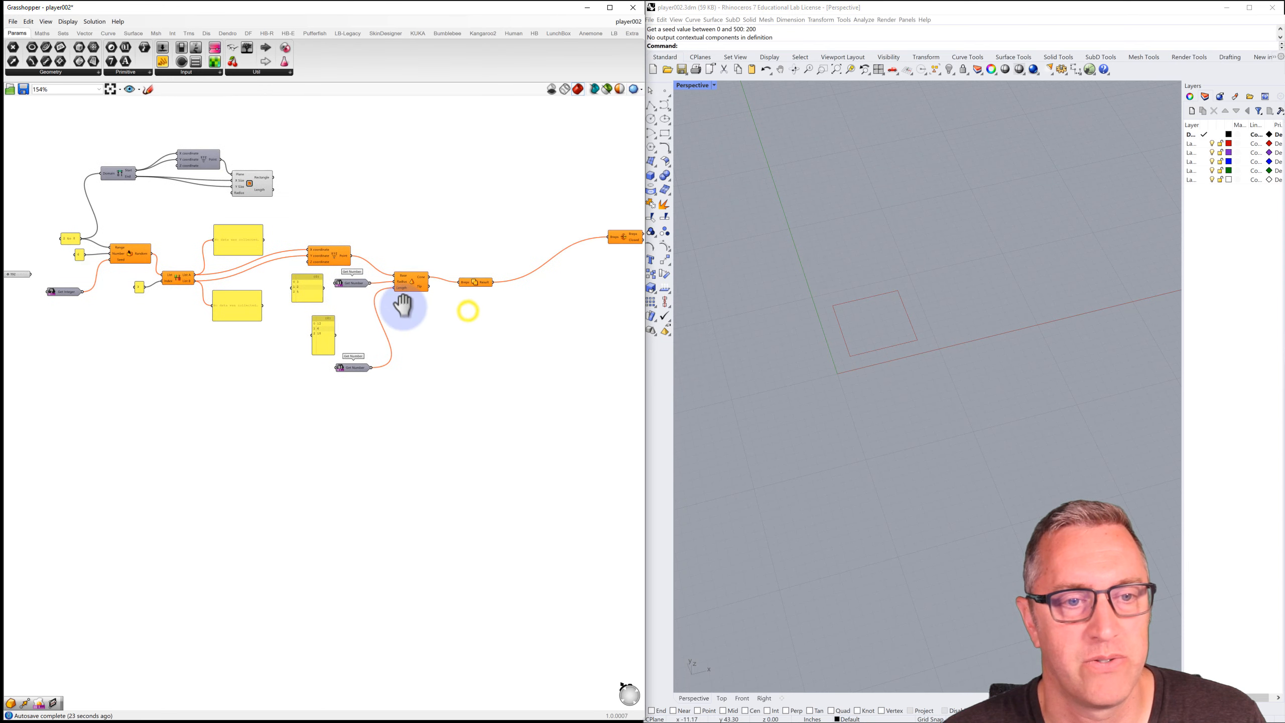
{"action": "right_click_drag", "start_coordinate": [395, 306], "coordinate": [387, 325]}
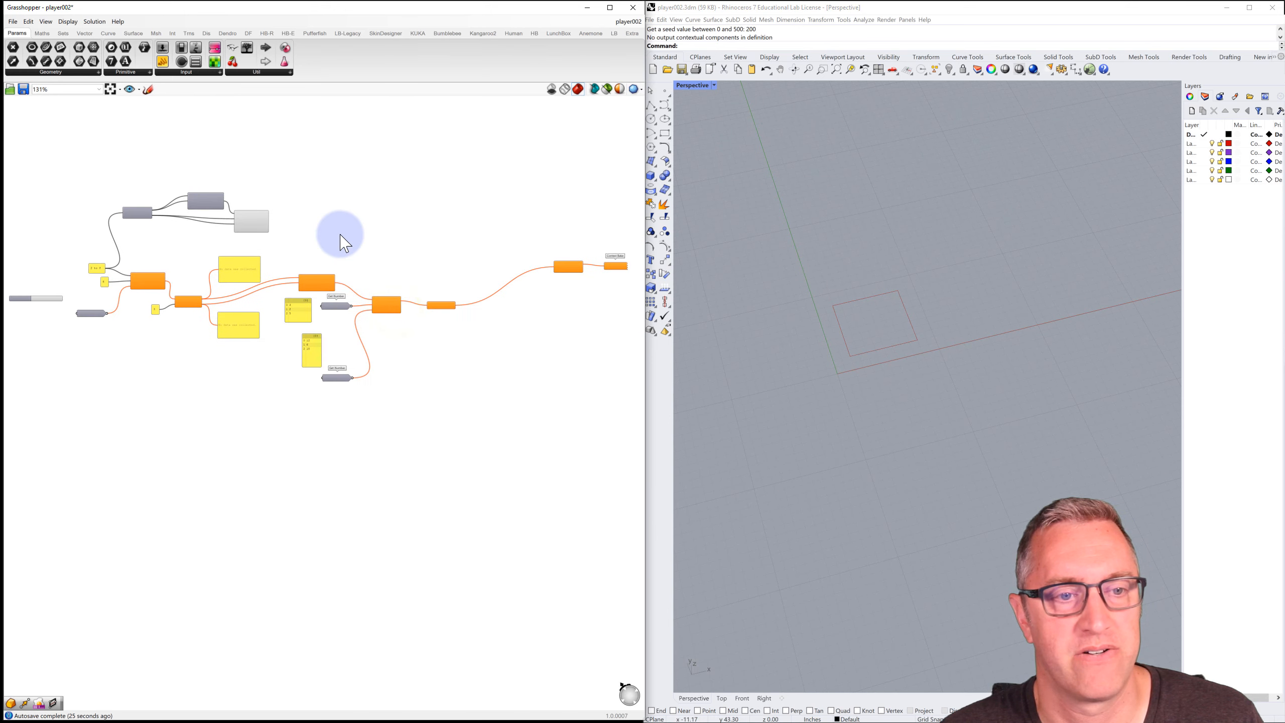
{"action": "right_click_drag", "start_coordinate": [328, 202], "coordinate": [344, 205]}
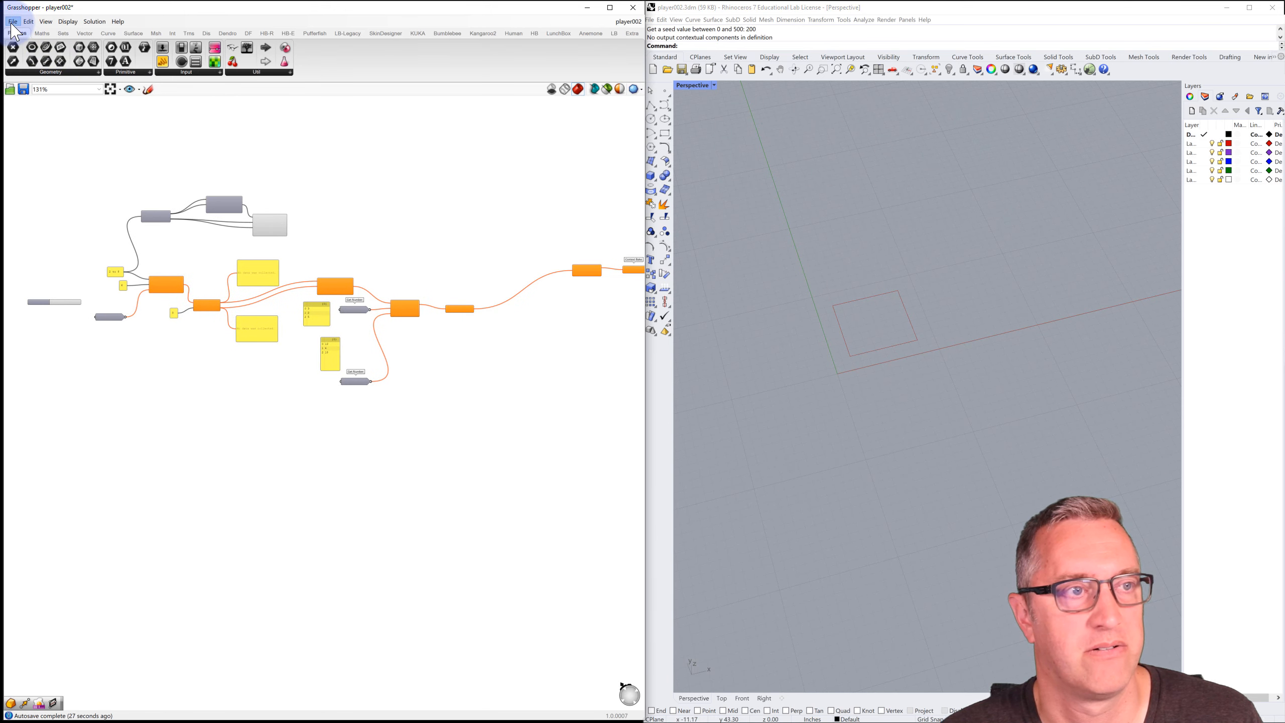
{"action": "left_click", "coordinate": [12, 21]}
{"action": "left_click", "coordinate": [44, 66]}
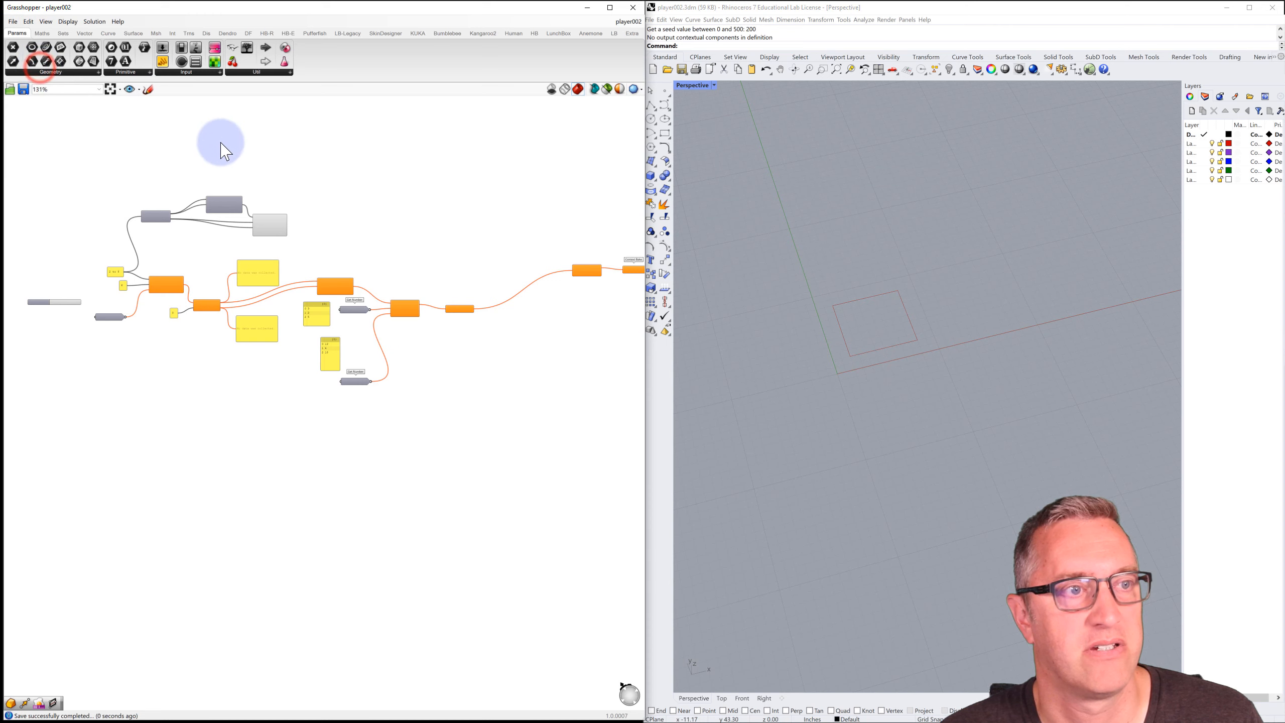
{"action": "left_click", "coordinate": [357, 162]}
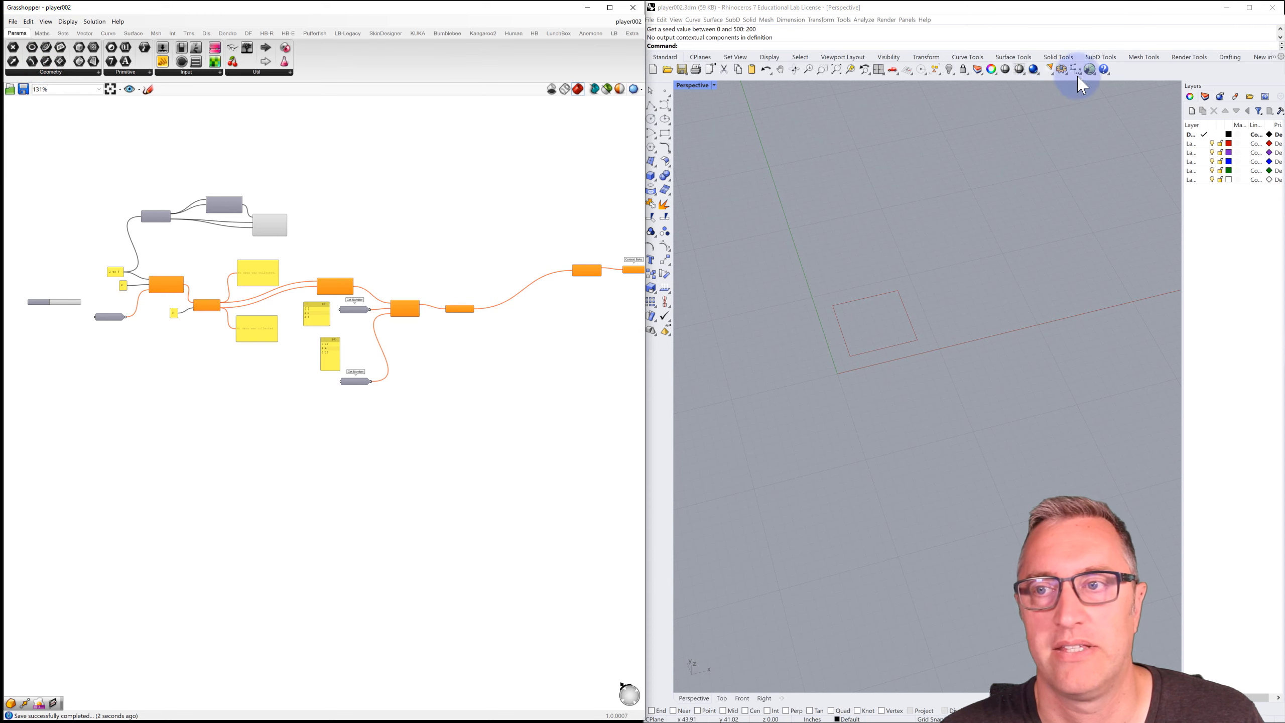
Step: Switch to Rhino and start Grasshopper Player with the saved player002 definition
{"action": "left_click", "coordinate": [1088, 72]}
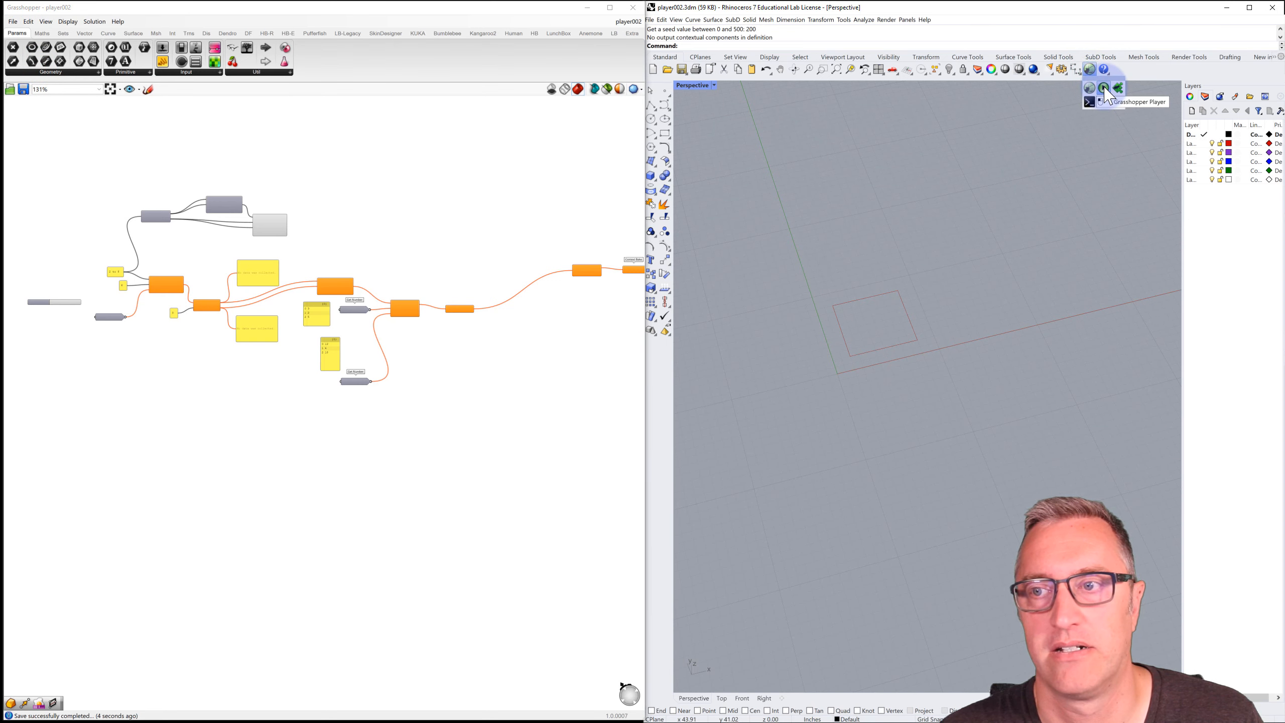
{"action": "left_click", "coordinate": [755, 106]}
{"action": "double_click", "coordinate": [754, 107]}
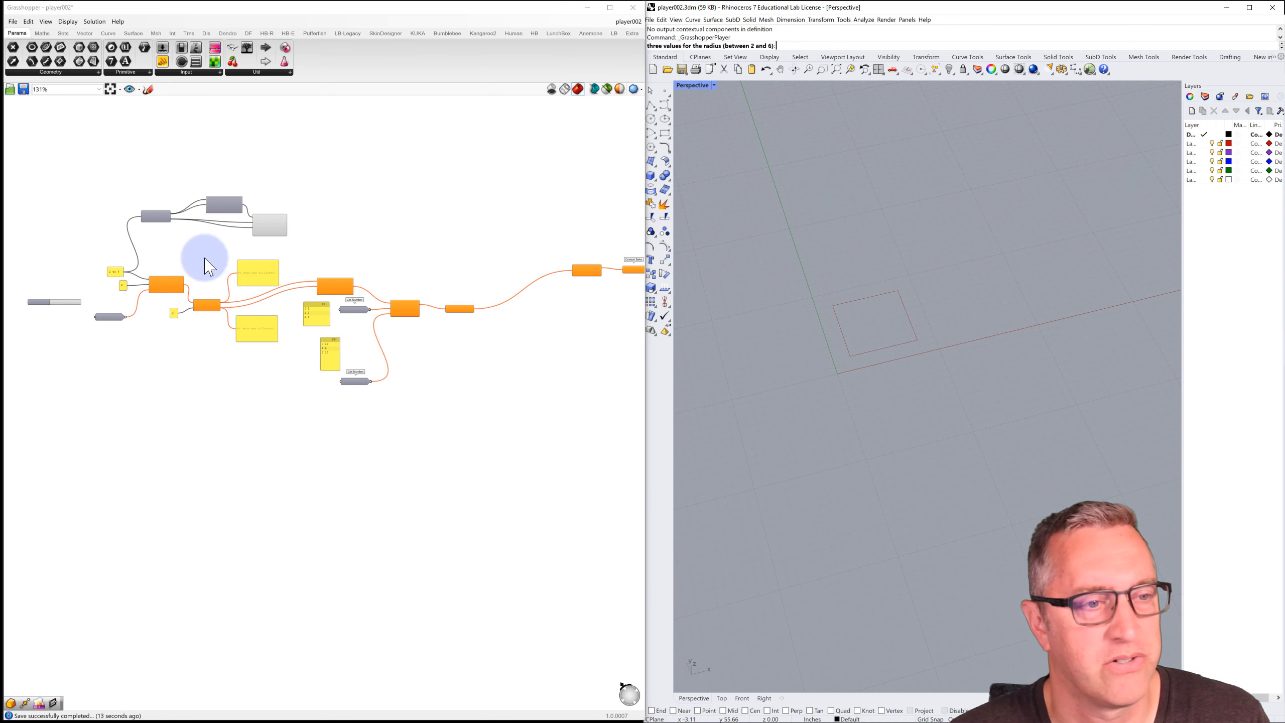
{"action": "scroll", "coordinate": [106, 315], "scroll_direction": "up", "scroll_amount": 2}
{"action": "scroll", "coordinate": [104, 314], "scroll_direction": "up", "scroll_amount": 2}
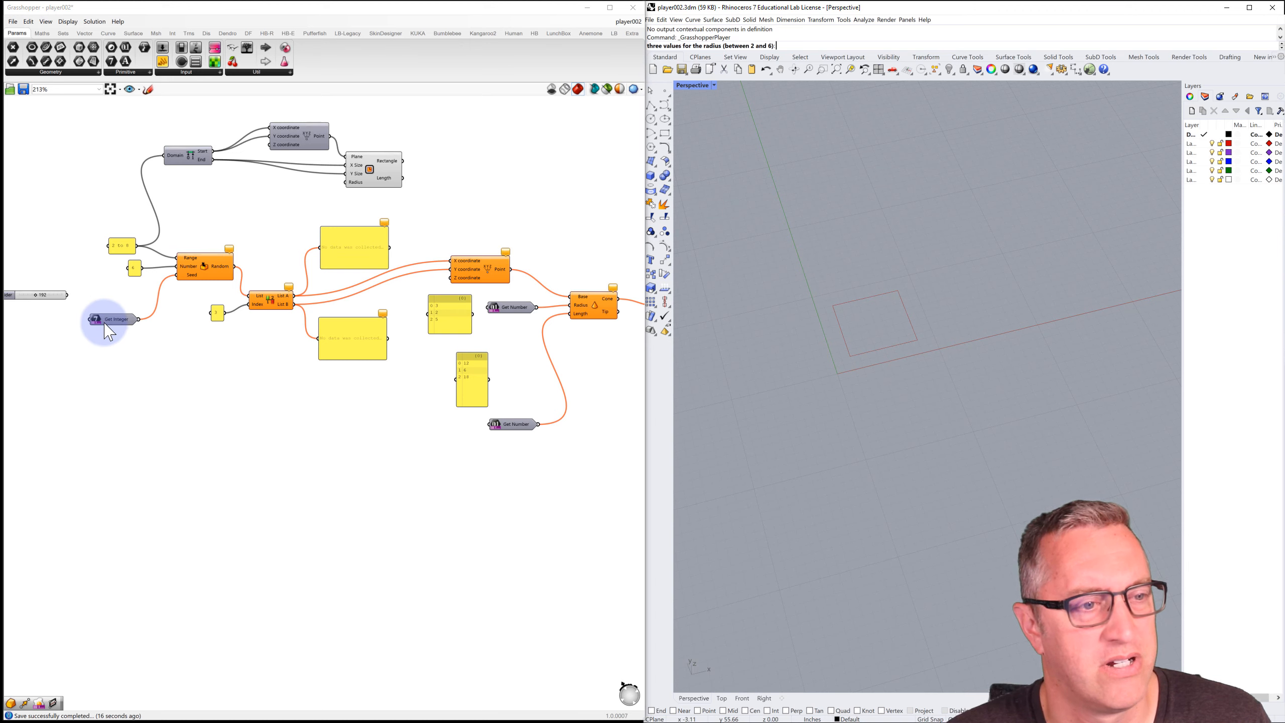
{"action": "scroll", "coordinate": [104, 322], "scroll_direction": "down", "scroll_amount": 2}
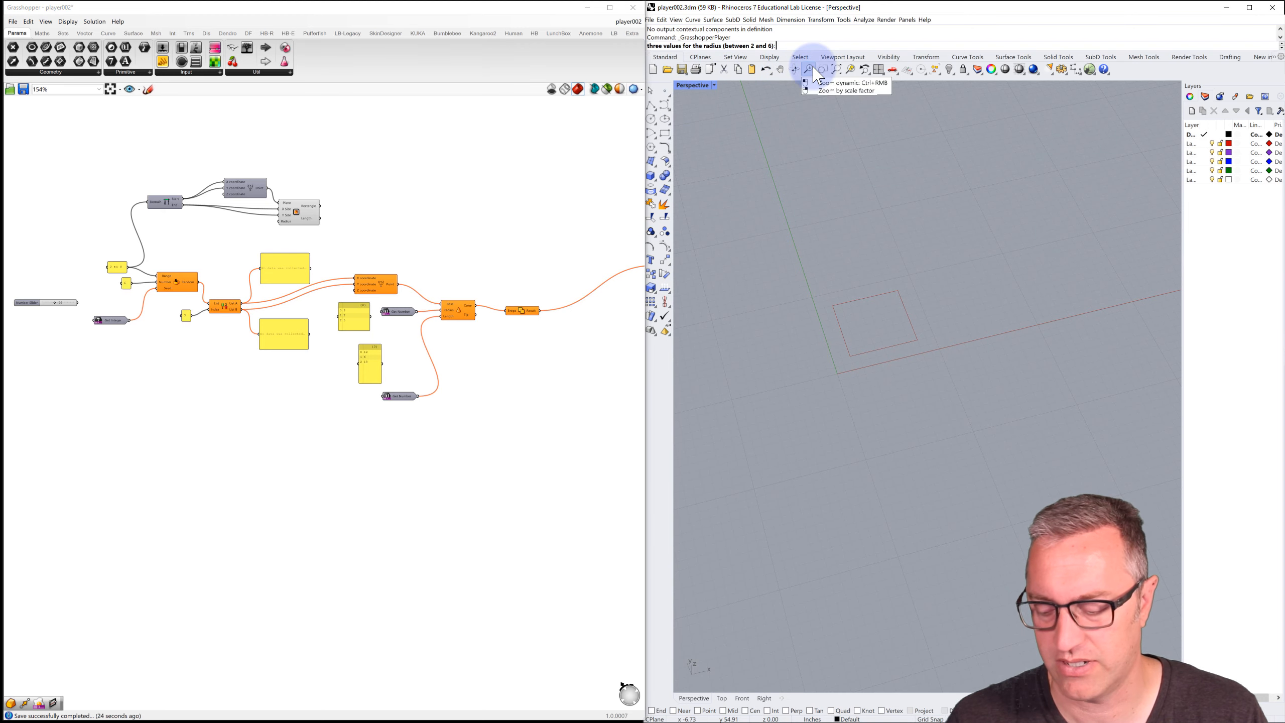
Step: Enter 4, 5 and 6 as the three radius values and finish the radius input
{"action": "key", "text": "Return"}
{"action": "type", "text": "4"}
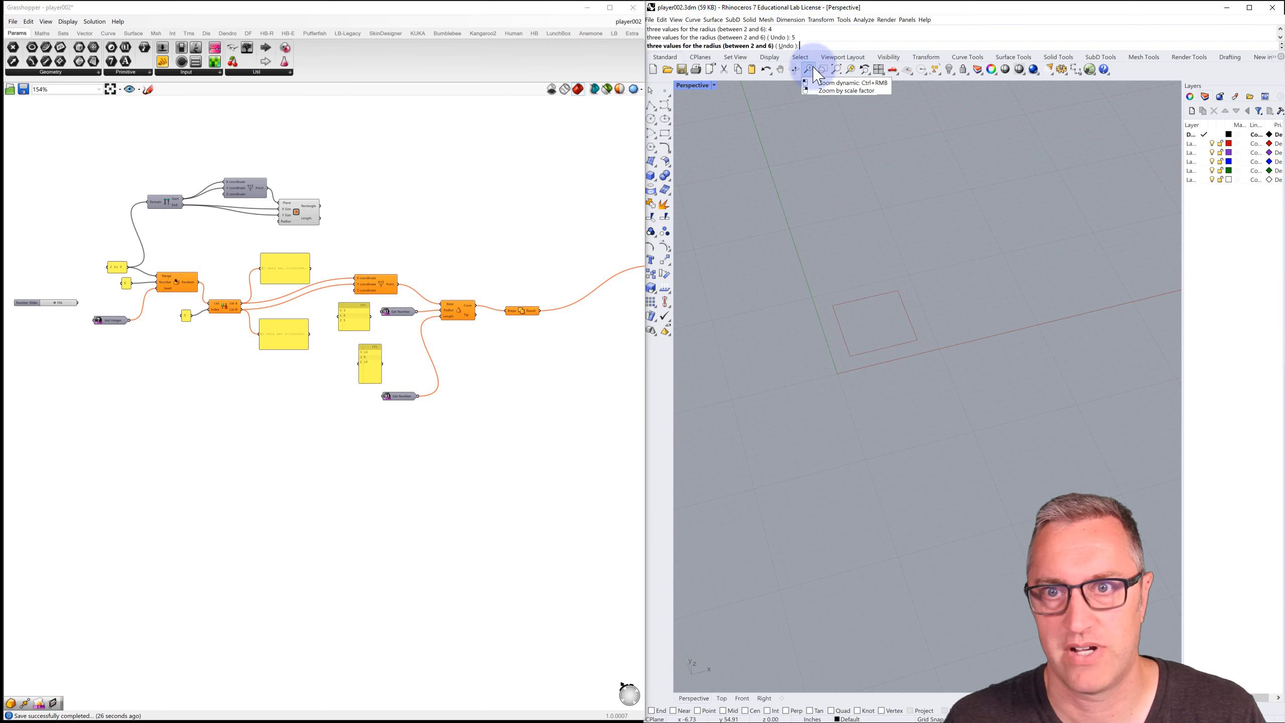
{"action": "type", "text": "6"}
{"action": "key", "text": "Return"}
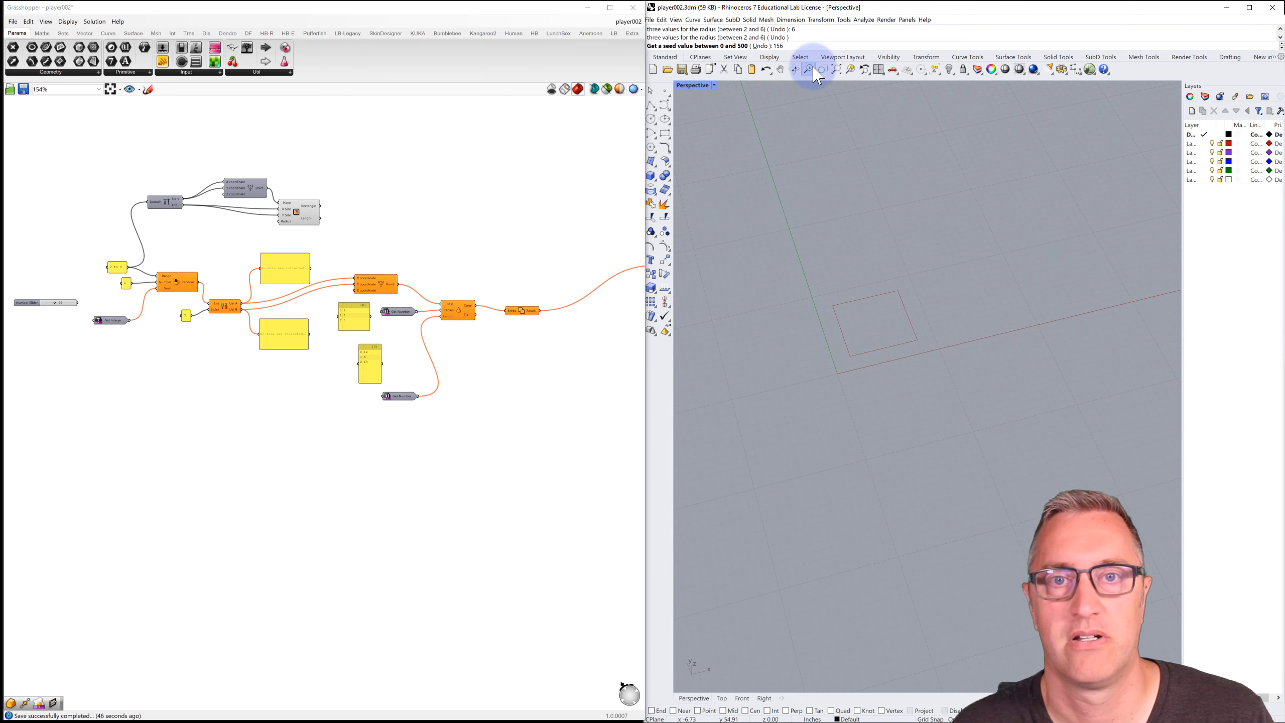
Step: Enter 156 as the seed value and 6, 7 and 8 as the three height values
{"action": "key", "text": "Return"}
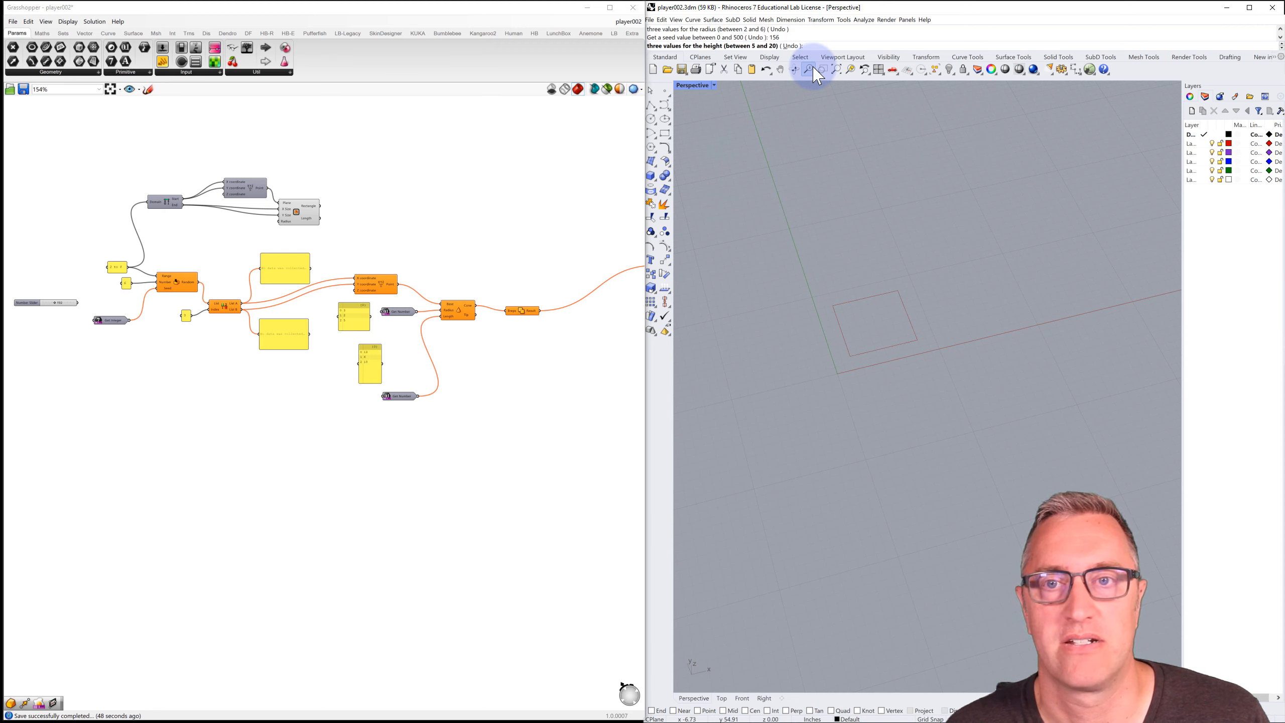
{"action": "type", "text": "6"}
{"action": "key", "text": "Return"}
{"action": "type", "text": "7"}
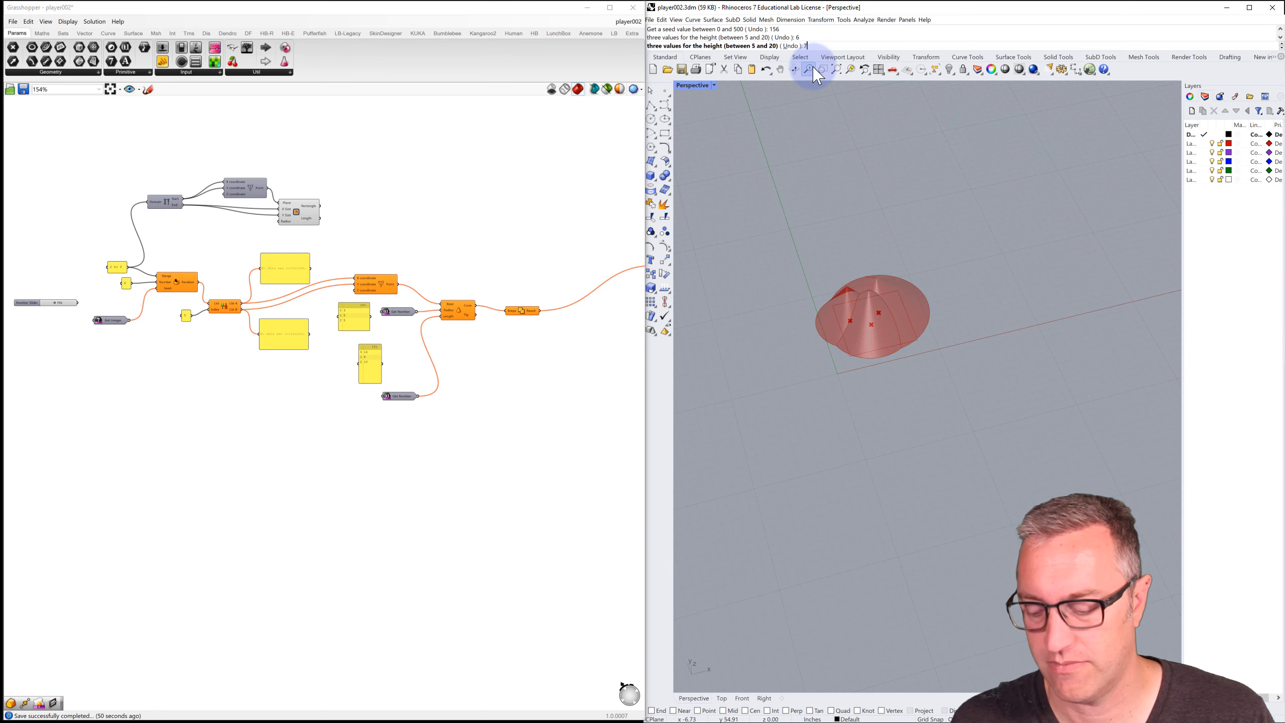
{"action": "key", "text": "Return"}
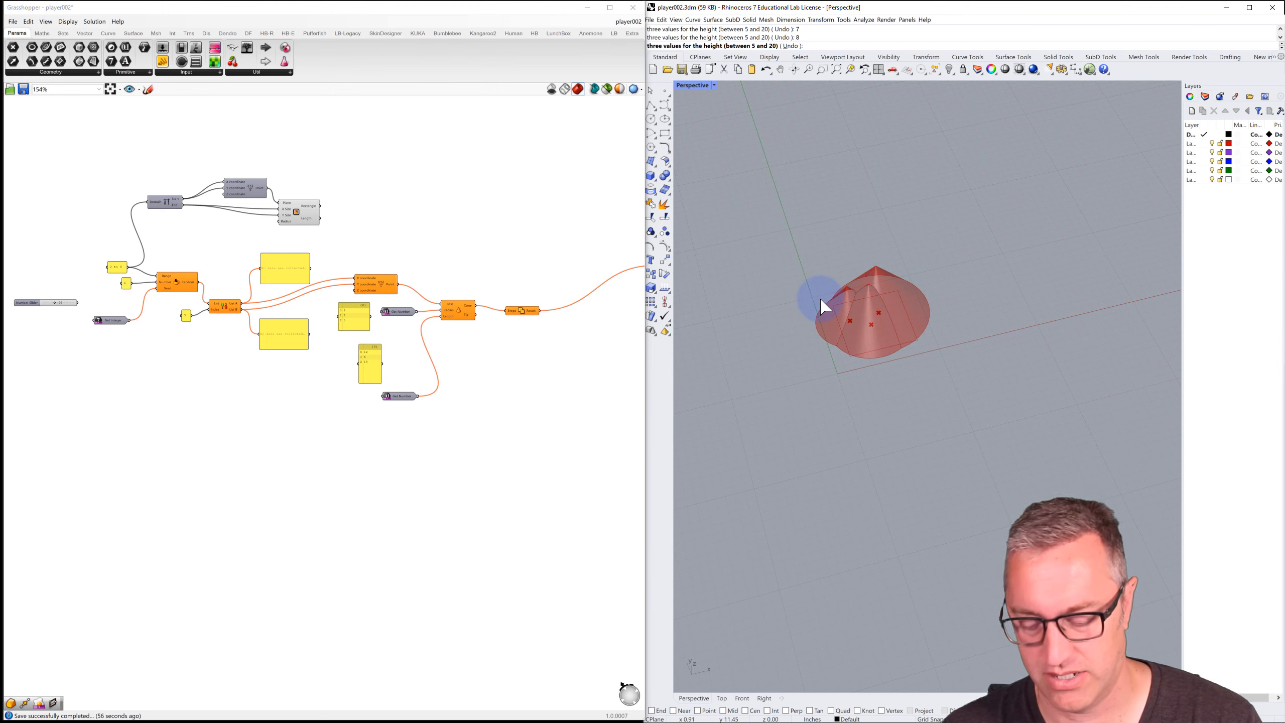
Step: Finish the height input to bake the unioned cones, and move the baked solid away from the rectangle at the origin
{"action": "key", "text": "Return"}
{"action": "left_click_drag", "start_coordinate": [889, 289], "coordinate": [1051, 247]}
{"action": "left_click", "coordinate": [969, 210]}
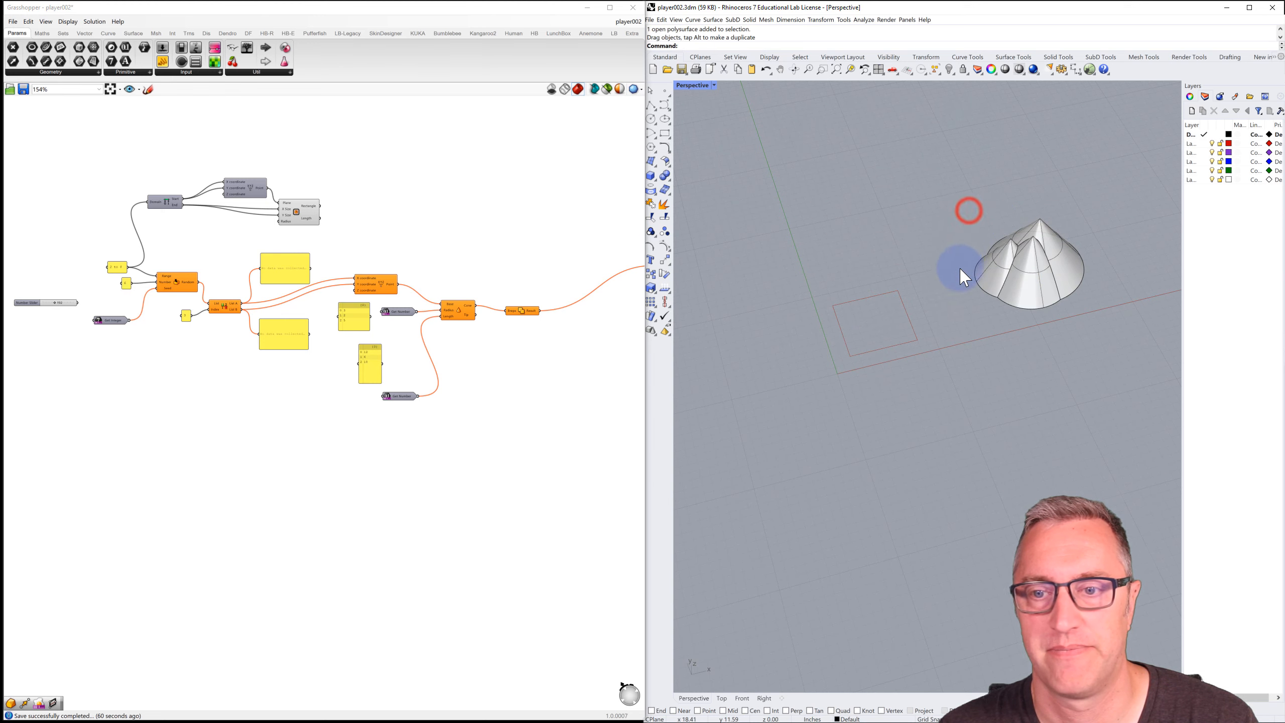
{"action": "right_click_drag", "start_coordinate": [964, 277], "coordinate": [862, 259]}
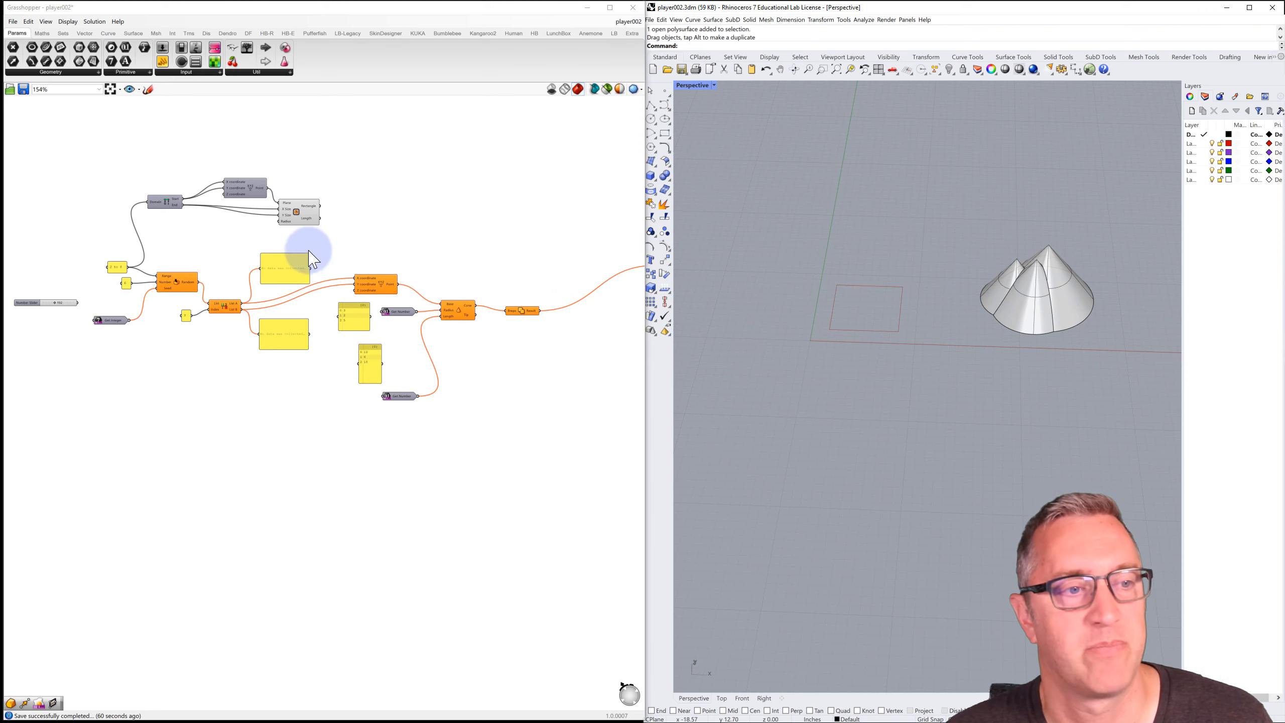
Step: Tidy the input components: move Get Integer up beside the number slider and place the two Get Number components close together near the Cone inputs
{"action": "right_click_drag", "start_coordinate": [252, 263], "coordinate": [244, 241]}
{"action": "scroll", "coordinate": [398, 299], "scroll_direction": "up", "scroll_amount": 4}
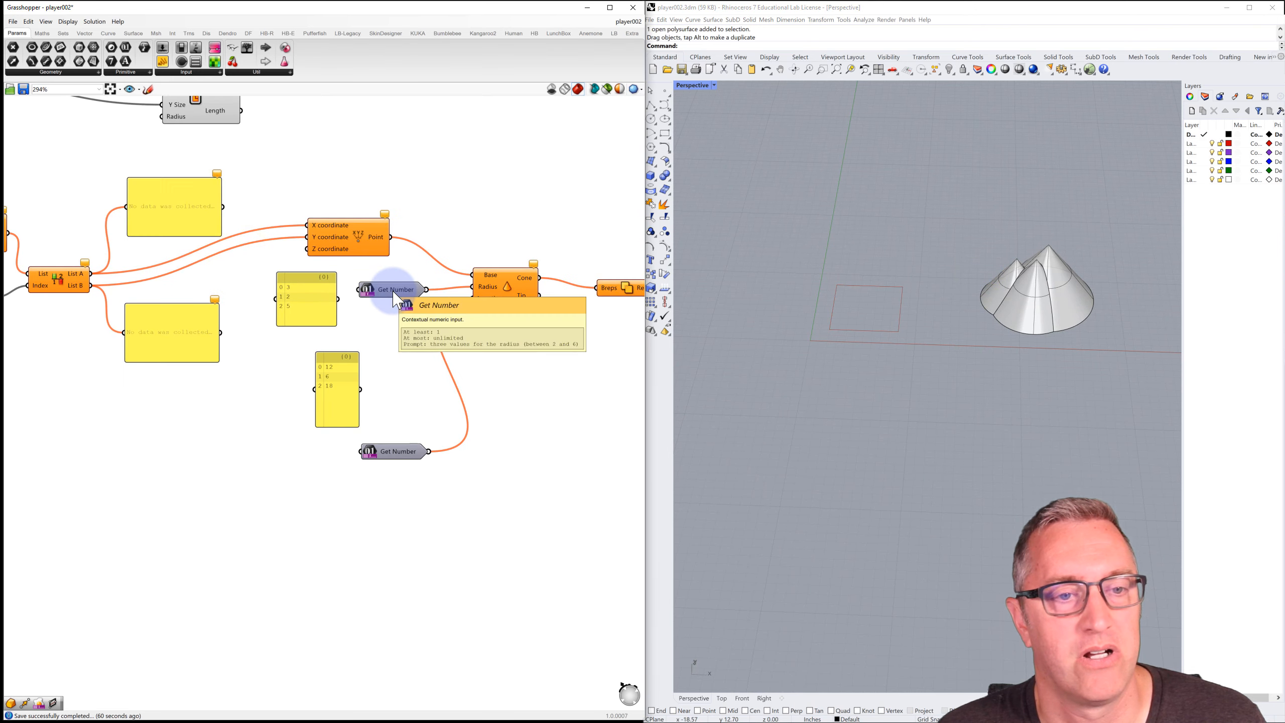
{"action": "scroll", "coordinate": [405, 281], "scroll_direction": "down", "scroll_amount": 4}
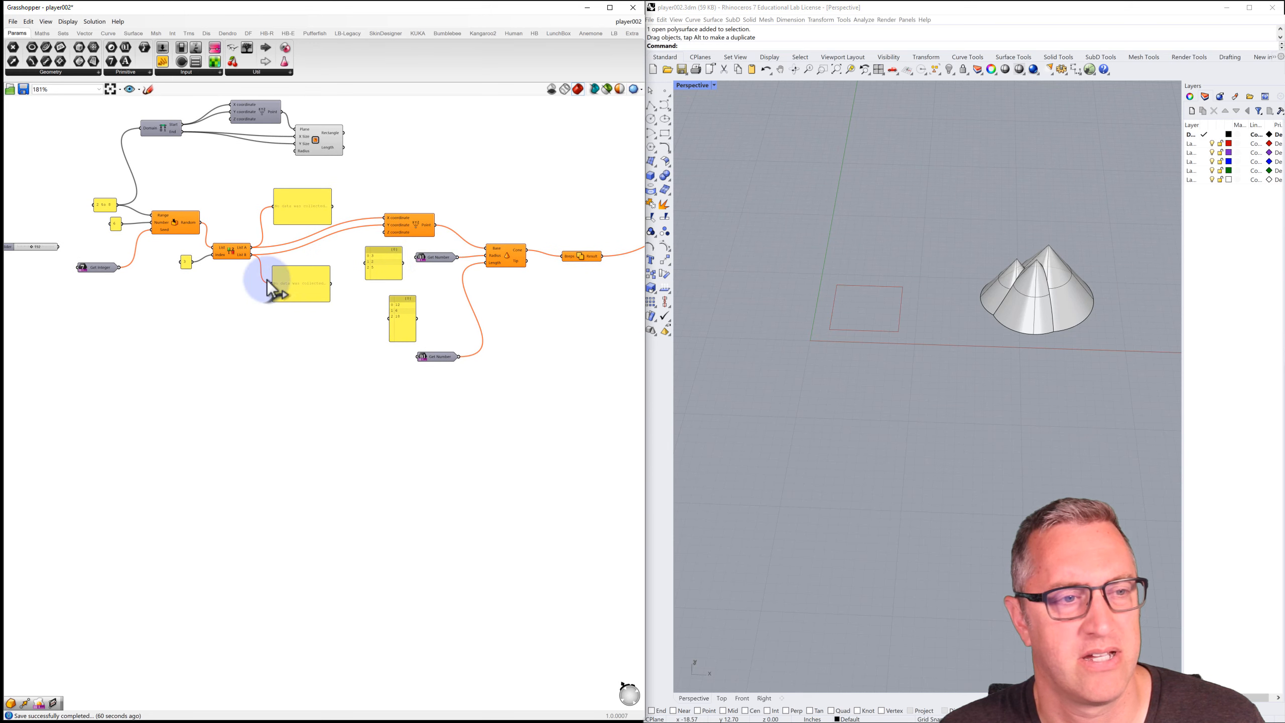
{"action": "left_click_drag", "start_coordinate": [109, 271], "coordinate": [108, 249]}
{"action": "left_click_drag", "start_coordinate": [430, 263], "coordinate": [428, 288]}
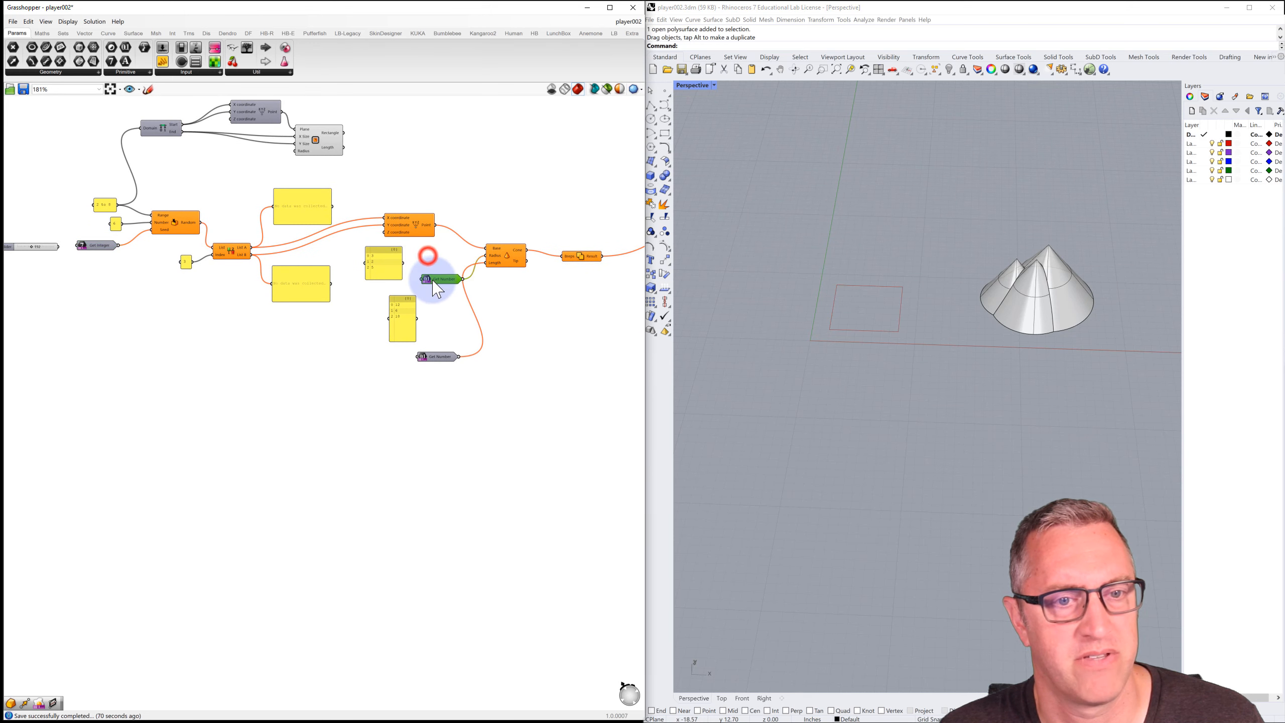
{"action": "left_click_drag", "start_coordinate": [444, 359], "coordinate": [451, 311]}
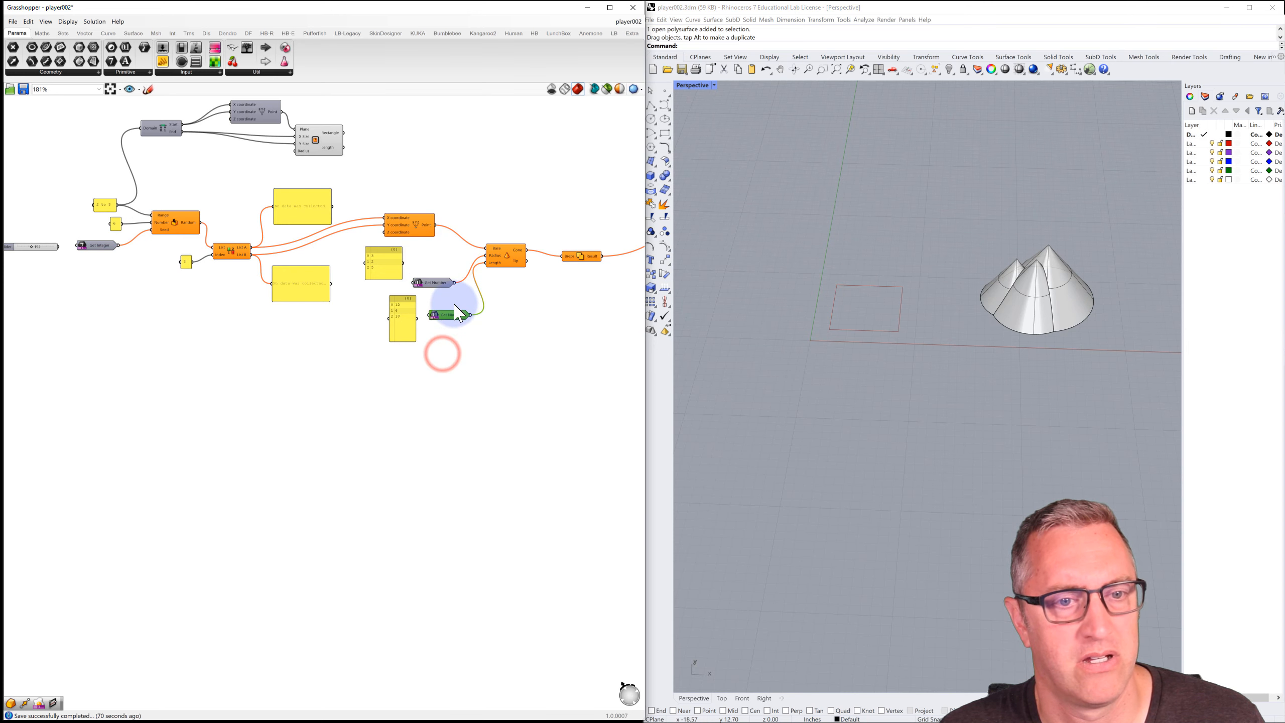
Step: Limit the radius Get Number component to at most 3 input values
{"action": "scroll", "coordinate": [440, 286], "scroll_direction": "up", "scroll_amount": 3}
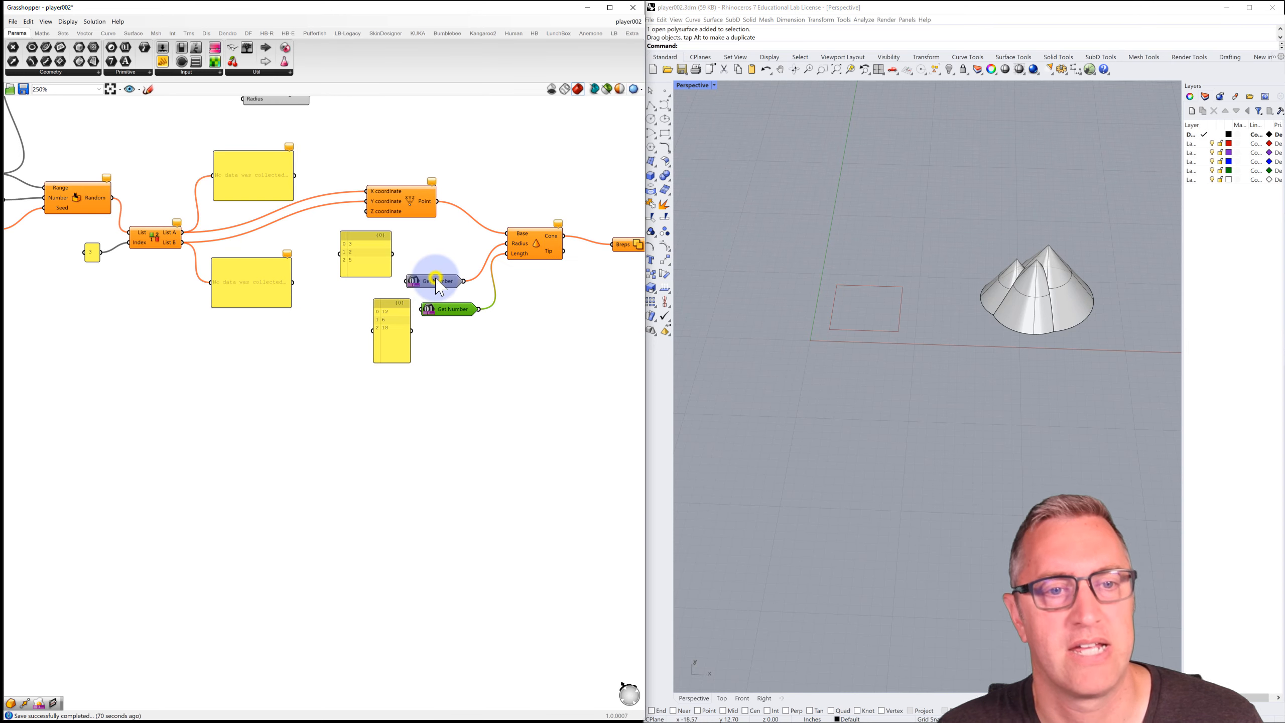
{"action": "right_click", "coordinate": [440, 286]}
{"action": "mouse_move", "coordinate": [466, 302]}
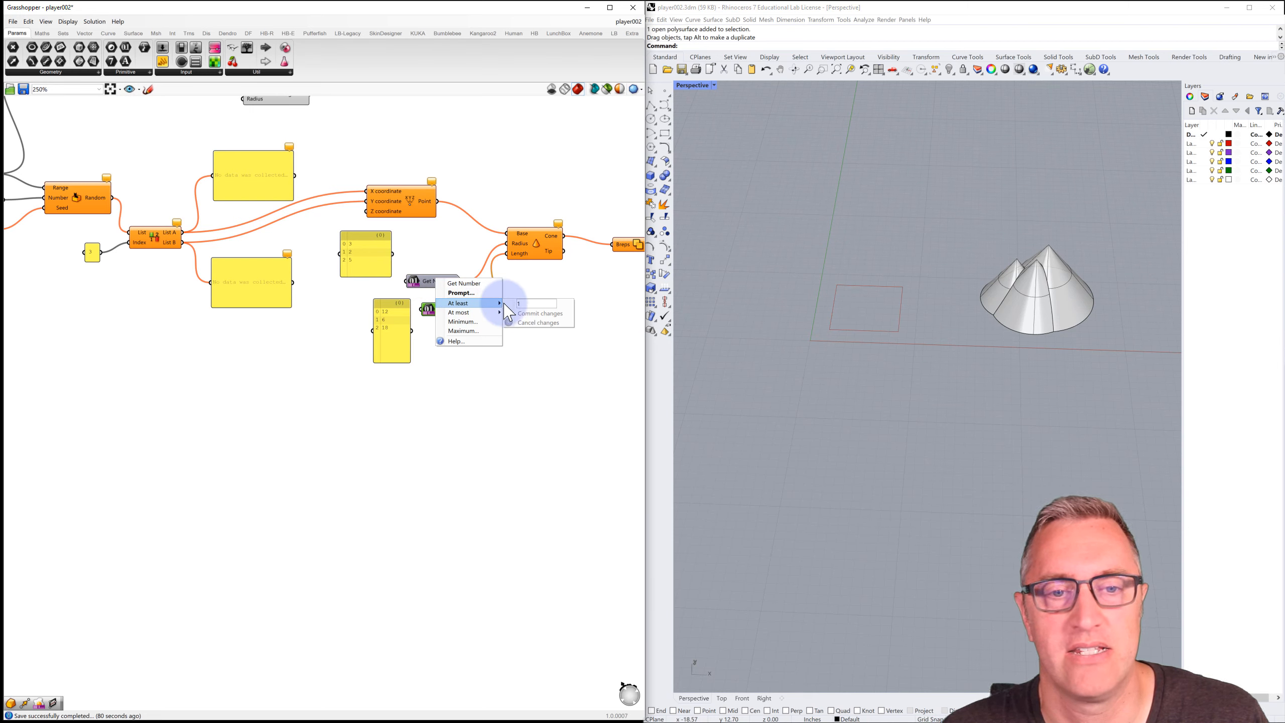
{"action": "left_click", "coordinate": [473, 312]}
{"action": "left_click", "coordinate": [532, 311]}
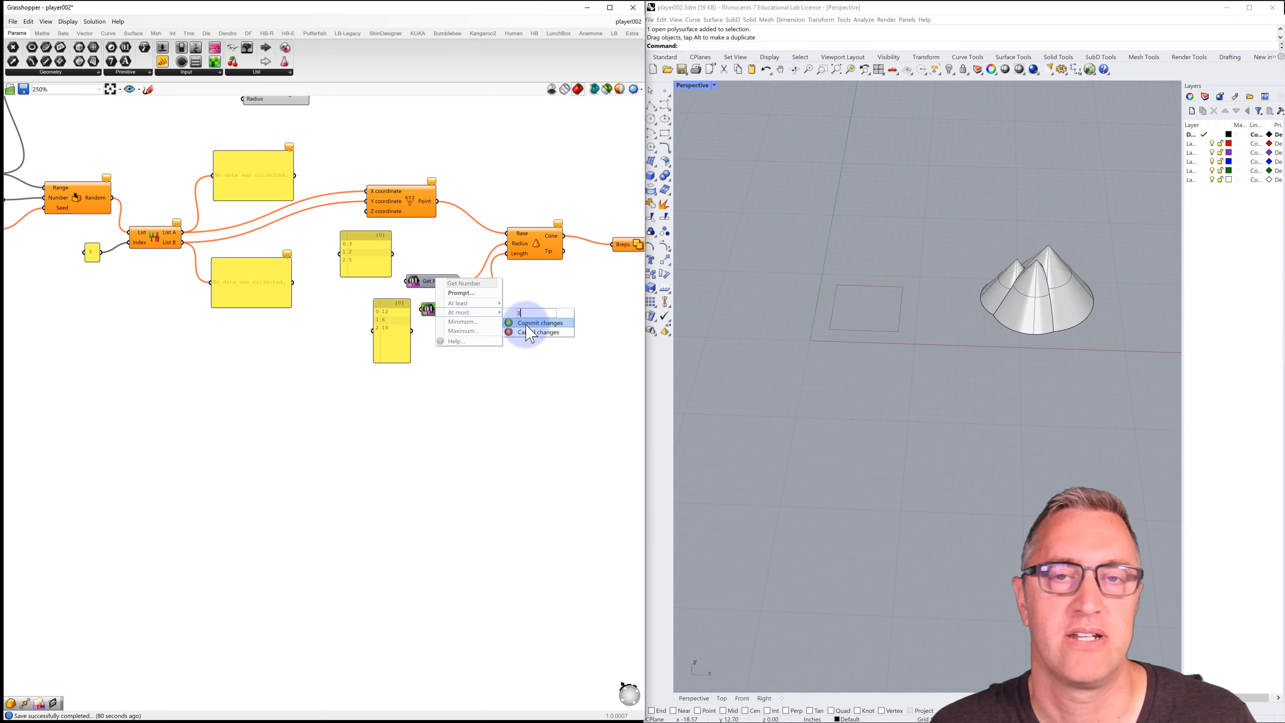
{"action": "left_click", "coordinate": [526, 323]}
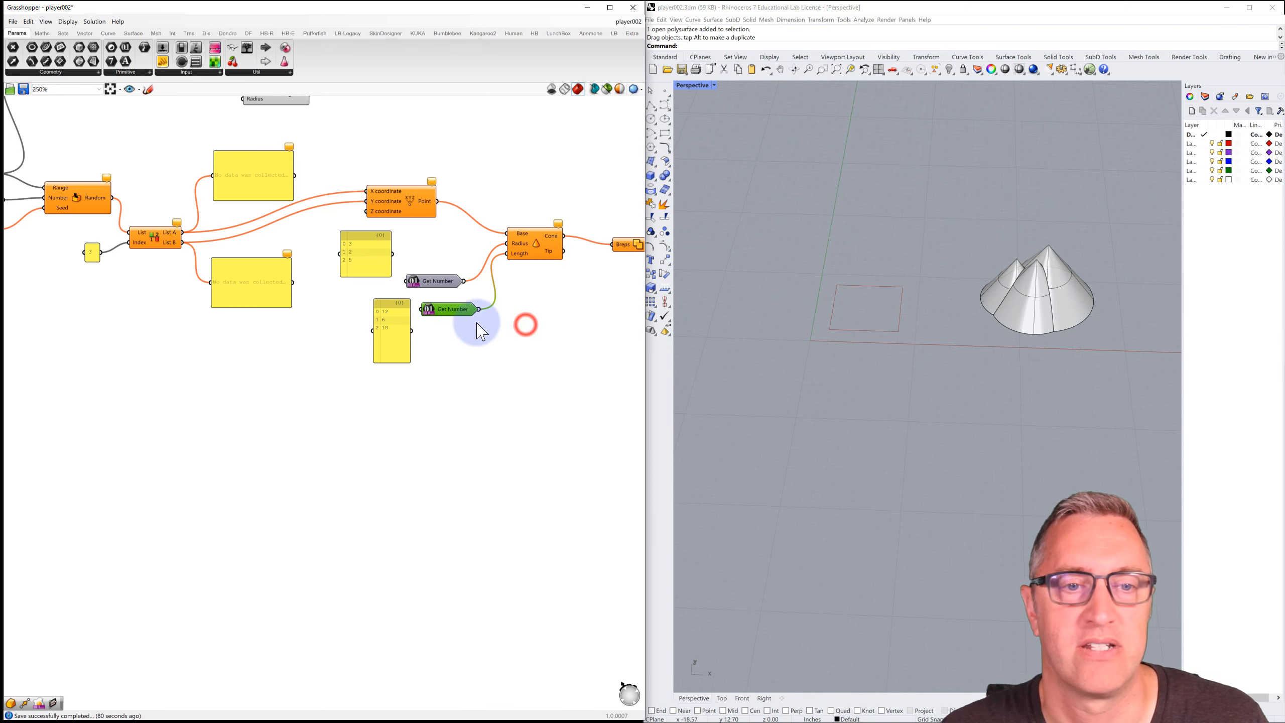
Step: Limit the height Get Number component to at most 3 input values
{"action": "right_click", "coordinate": [442, 312]}
{"action": "left_click", "coordinate": [461, 344]}
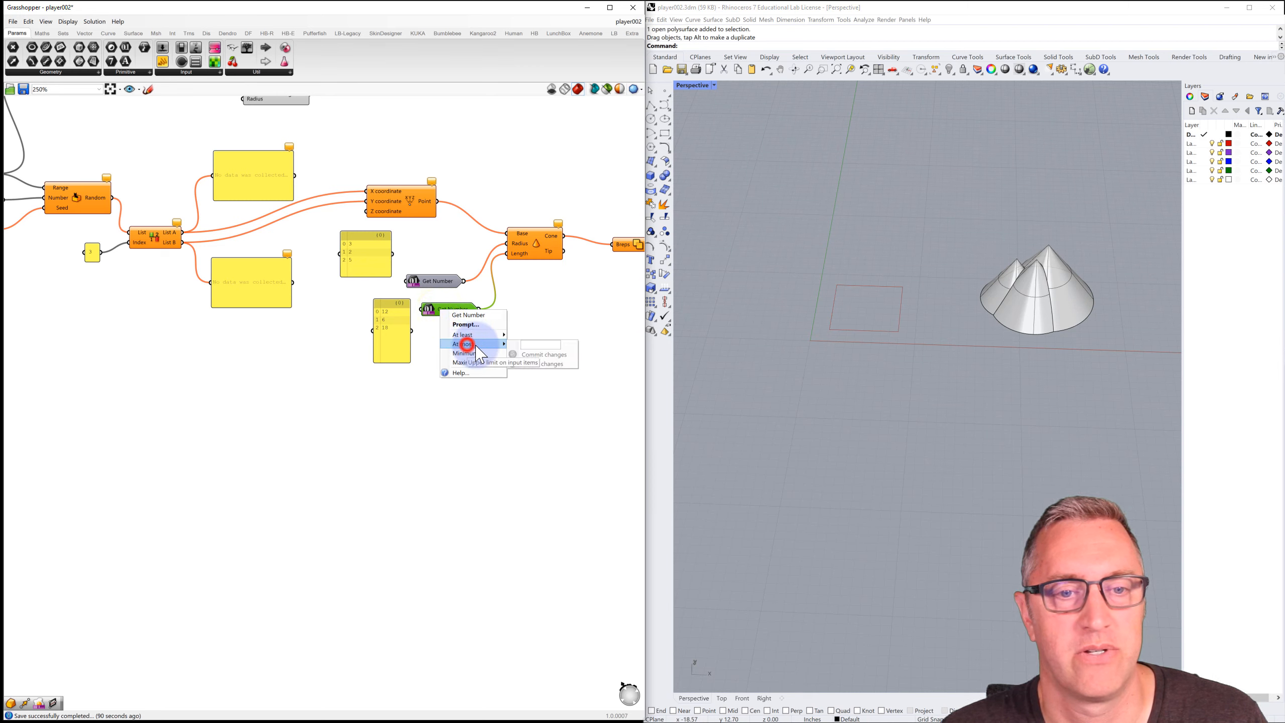
{"action": "left_click", "coordinate": [540, 344]}
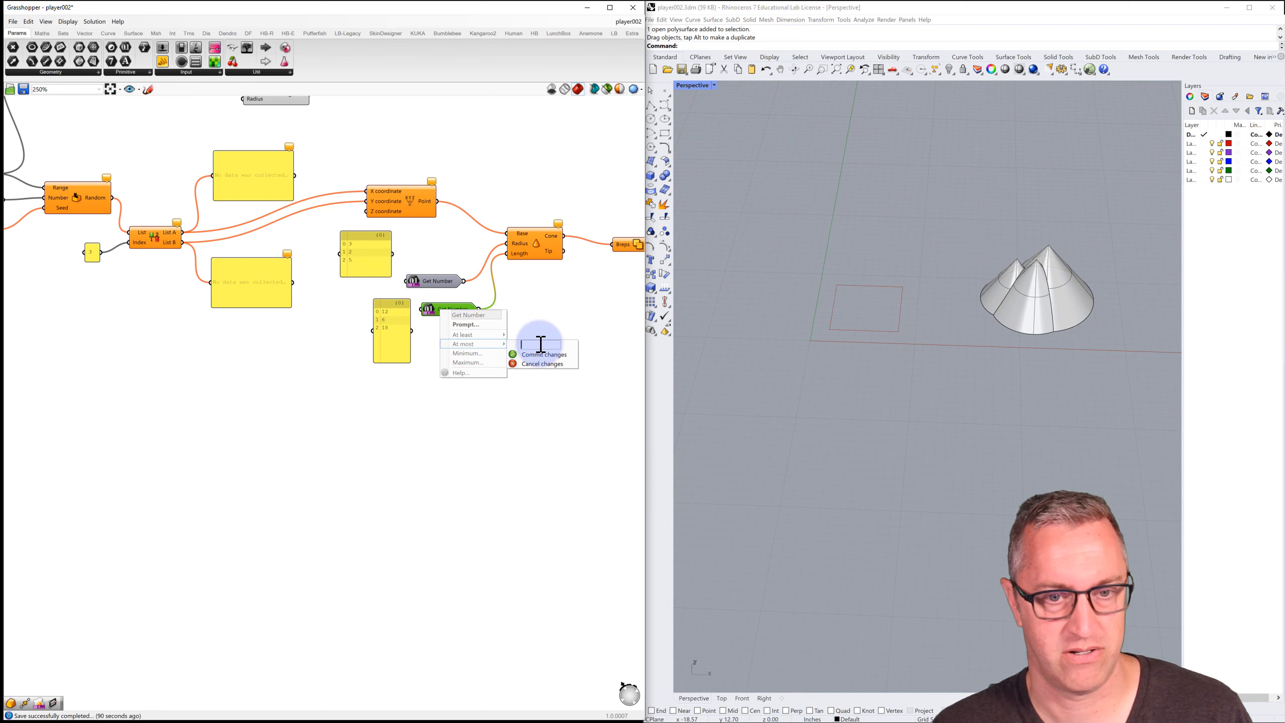
{"action": "left_click", "coordinate": [531, 352]}
Step: Save the player002 definition with the new limits on the number of radius and height inputs
{"action": "right_click_drag", "start_coordinate": [299, 292], "coordinate": [367, 287]}
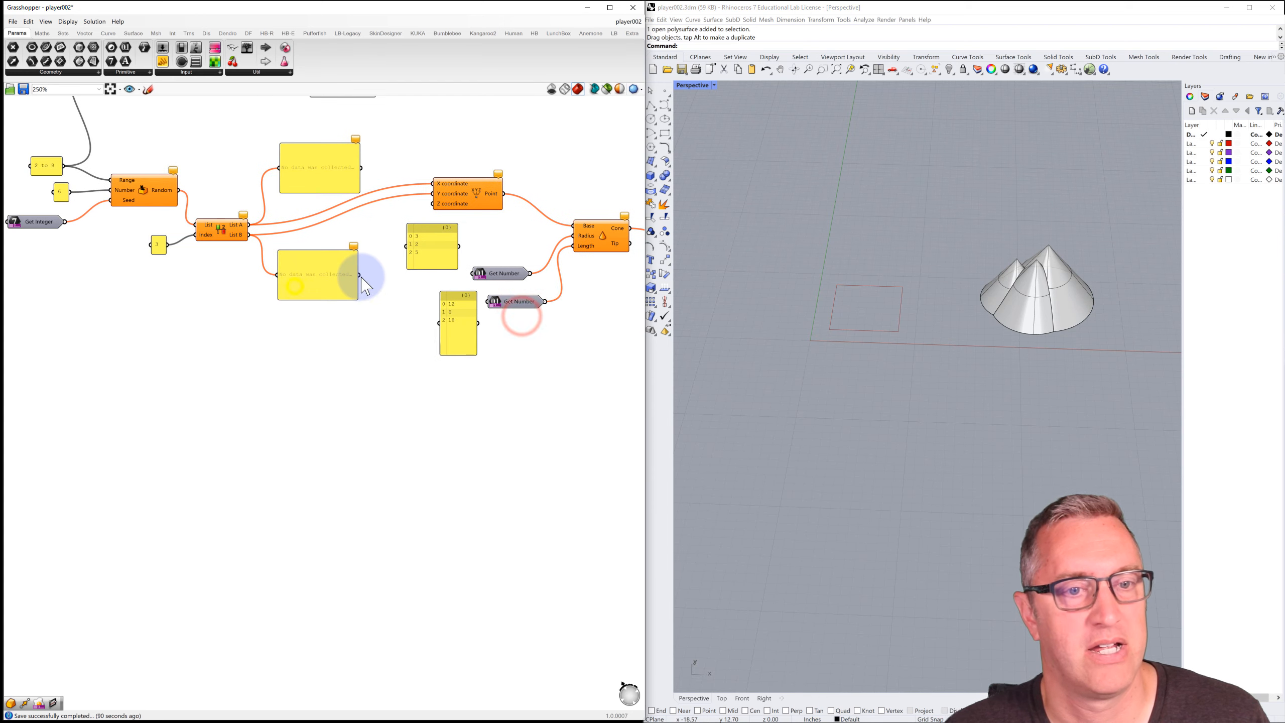
{"action": "scroll", "coordinate": [361, 279], "scroll_direction": "down", "scroll_amount": 2}
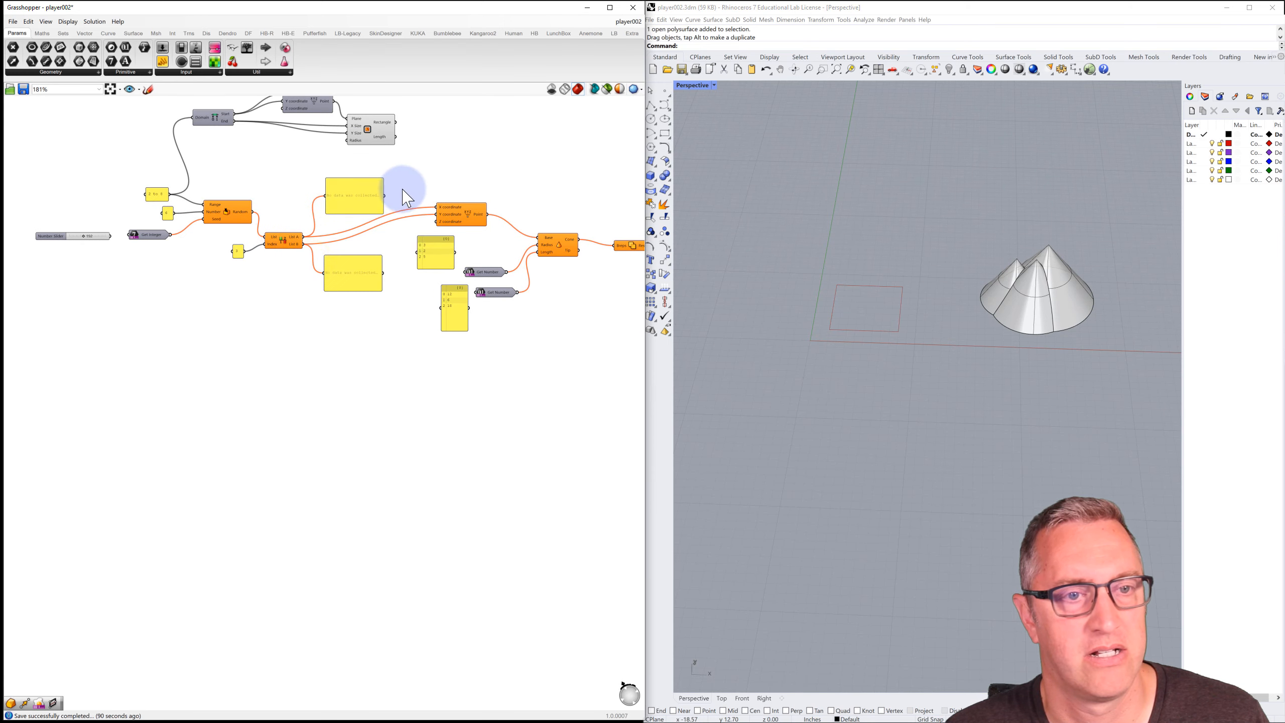
{"action": "left_click", "coordinate": [8, 21]}
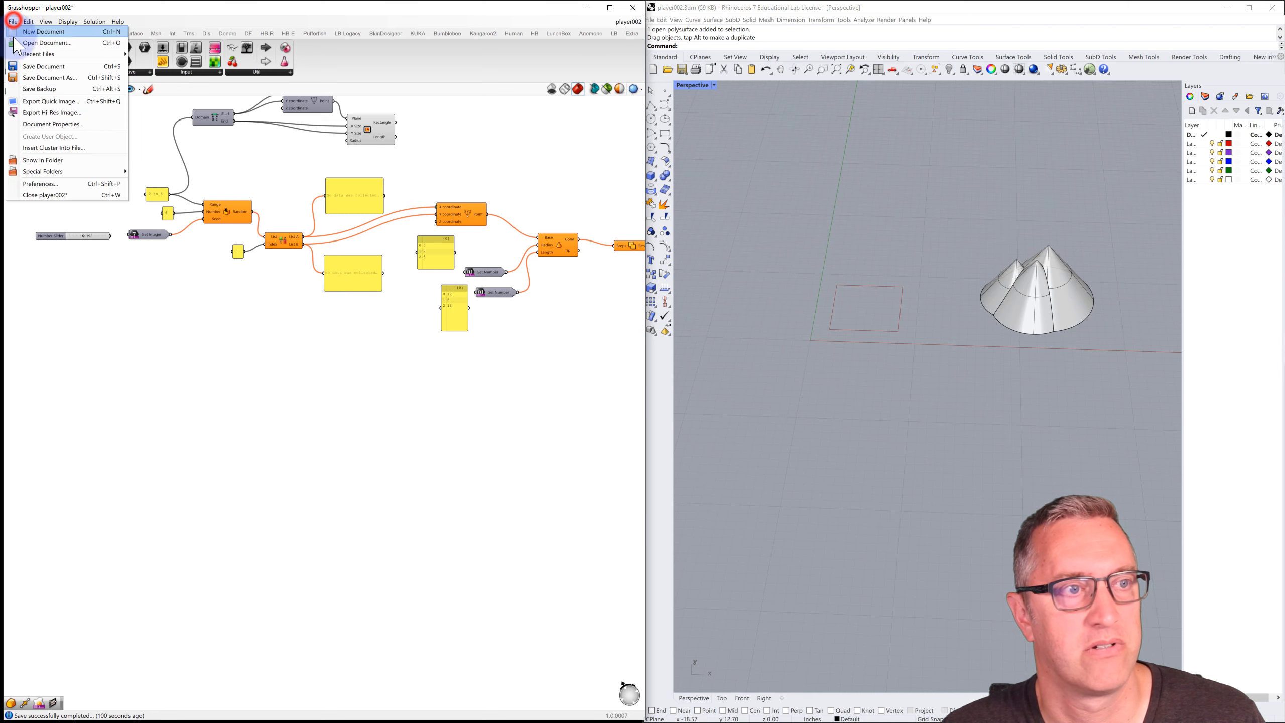
{"action": "left_click", "coordinate": [26, 68]}
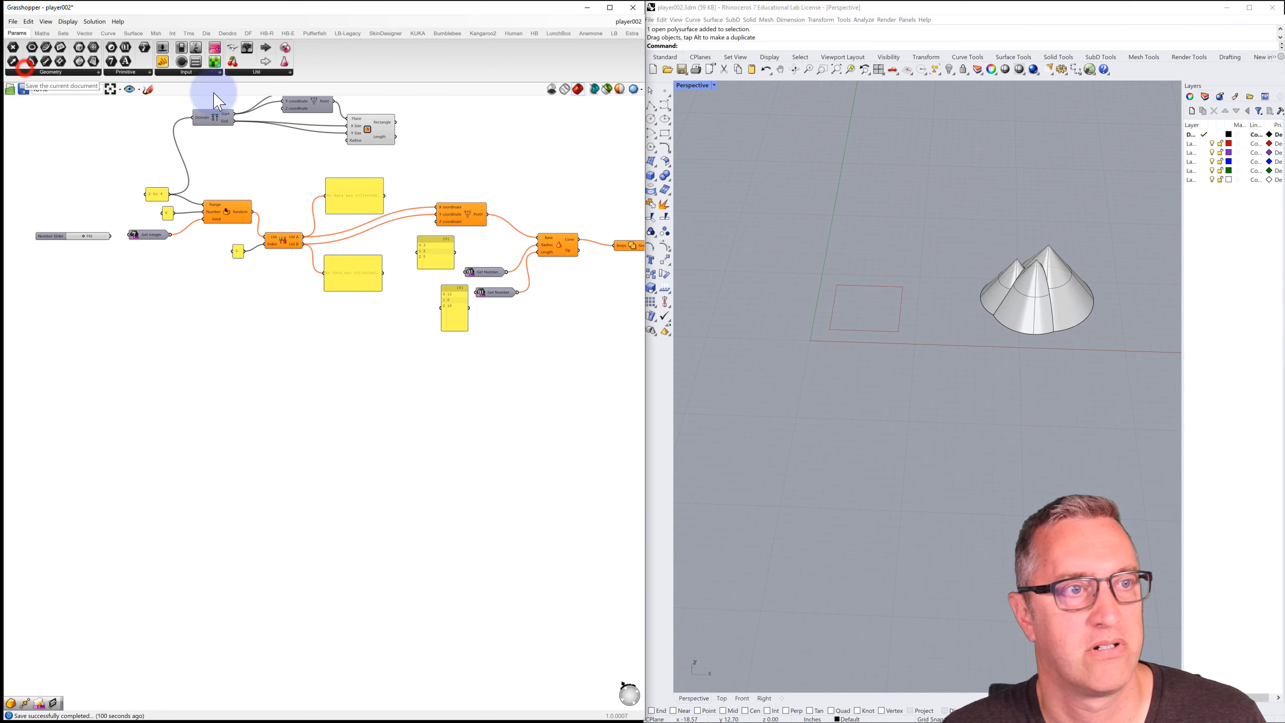
Step: Switch to Rhino and start Grasshopper Player with the player002.gh file
{"action": "left_click", "coordinate": [1088, 71]}
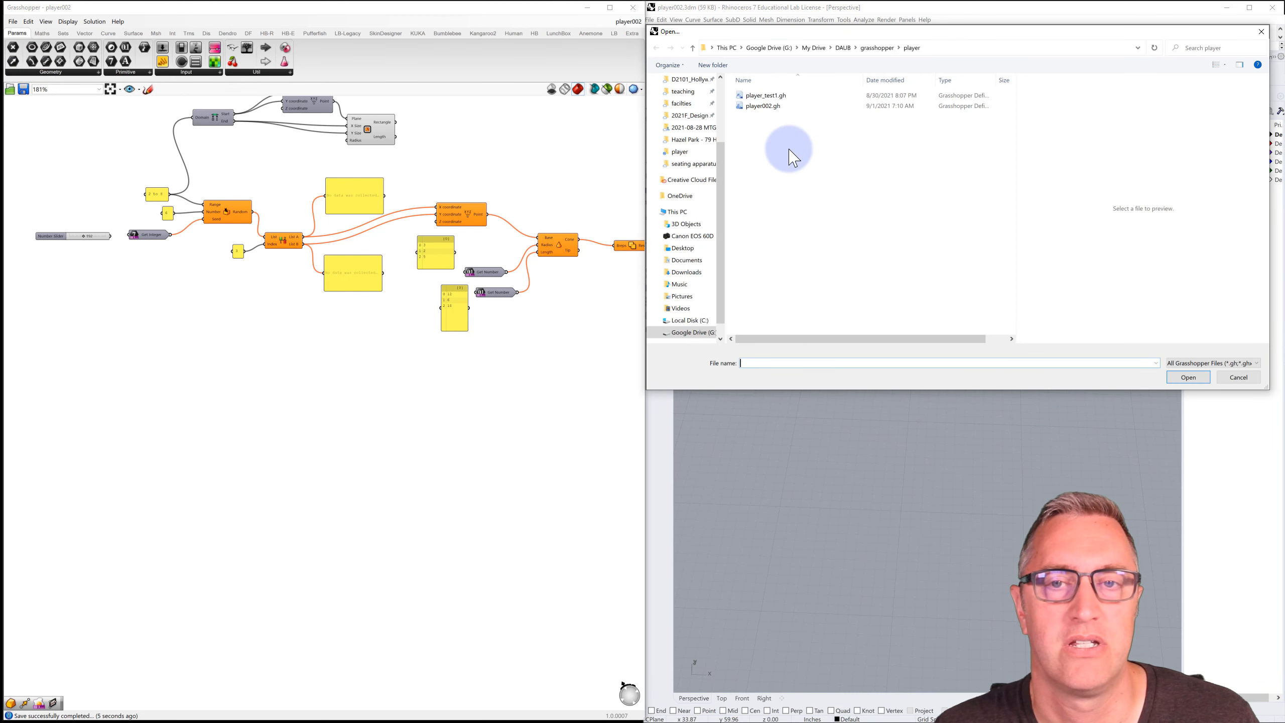
{"action": "left_click", "coordinate": [760, 106]}
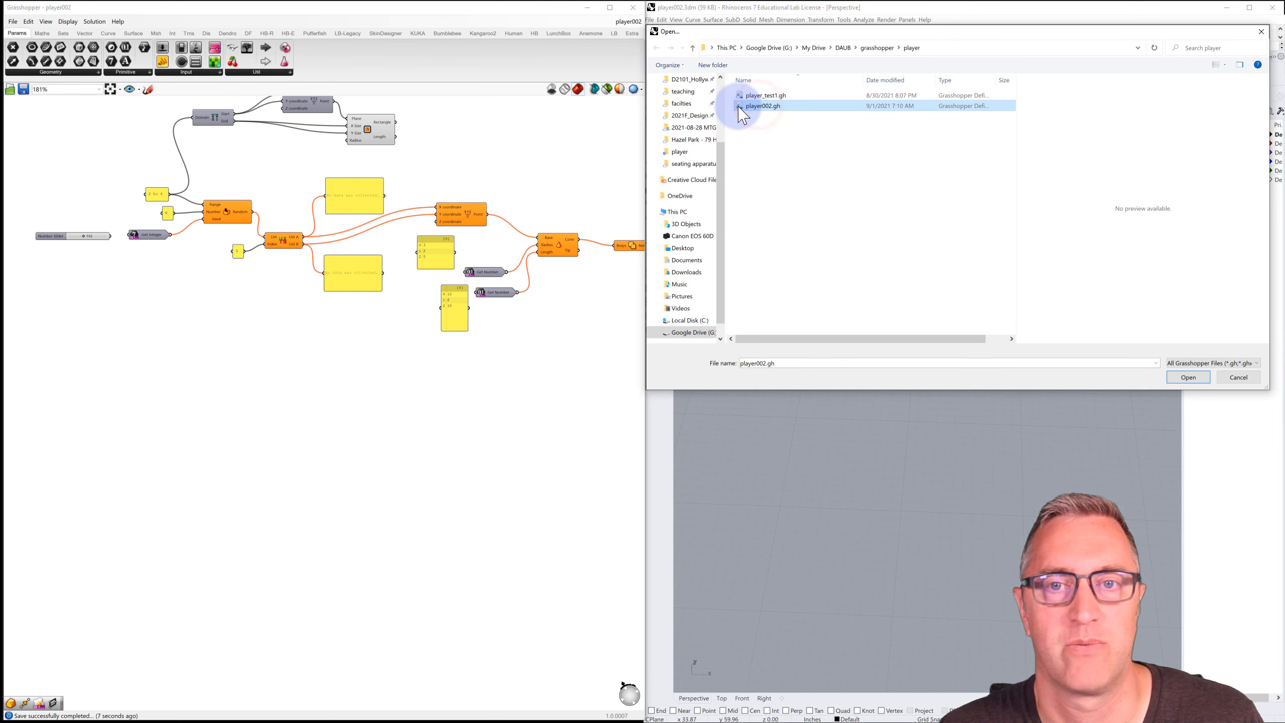
{"action": "double_click", "coordinate": [740, 107]}
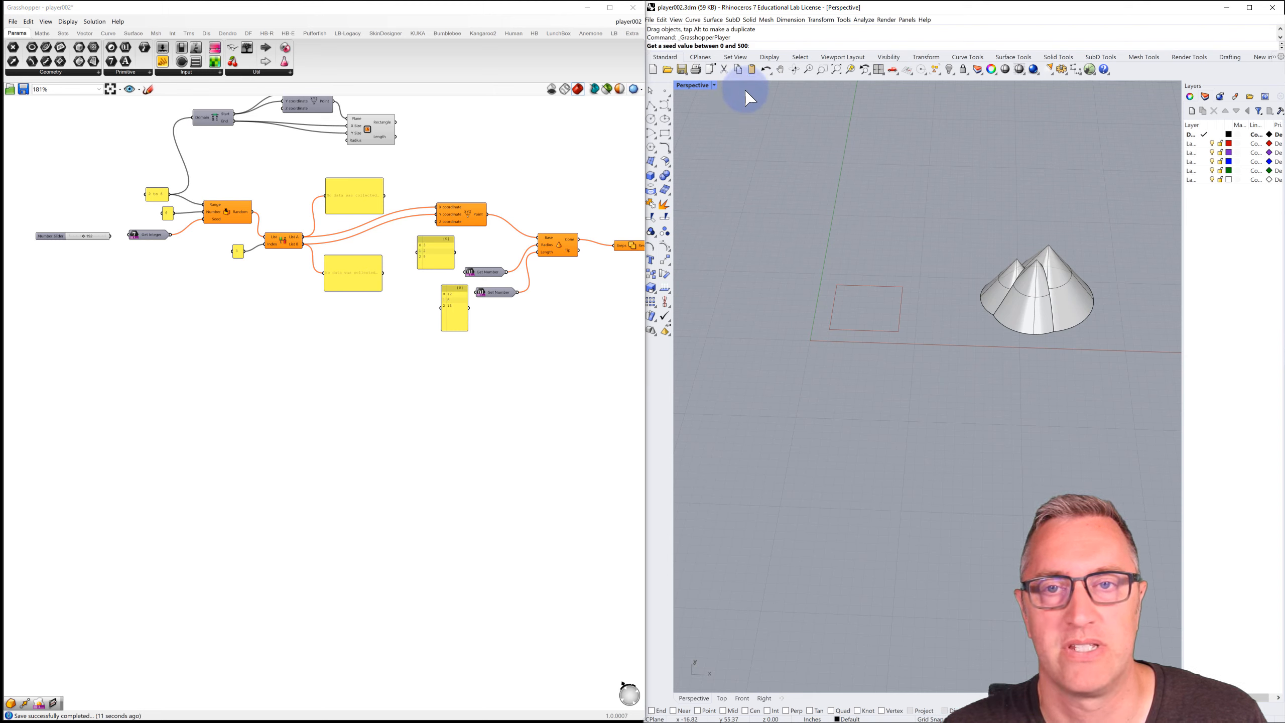
Step: Enter 300 as the seed value and three radius values, the last two being 4 and 5
{"action": "type", "text": "3"}
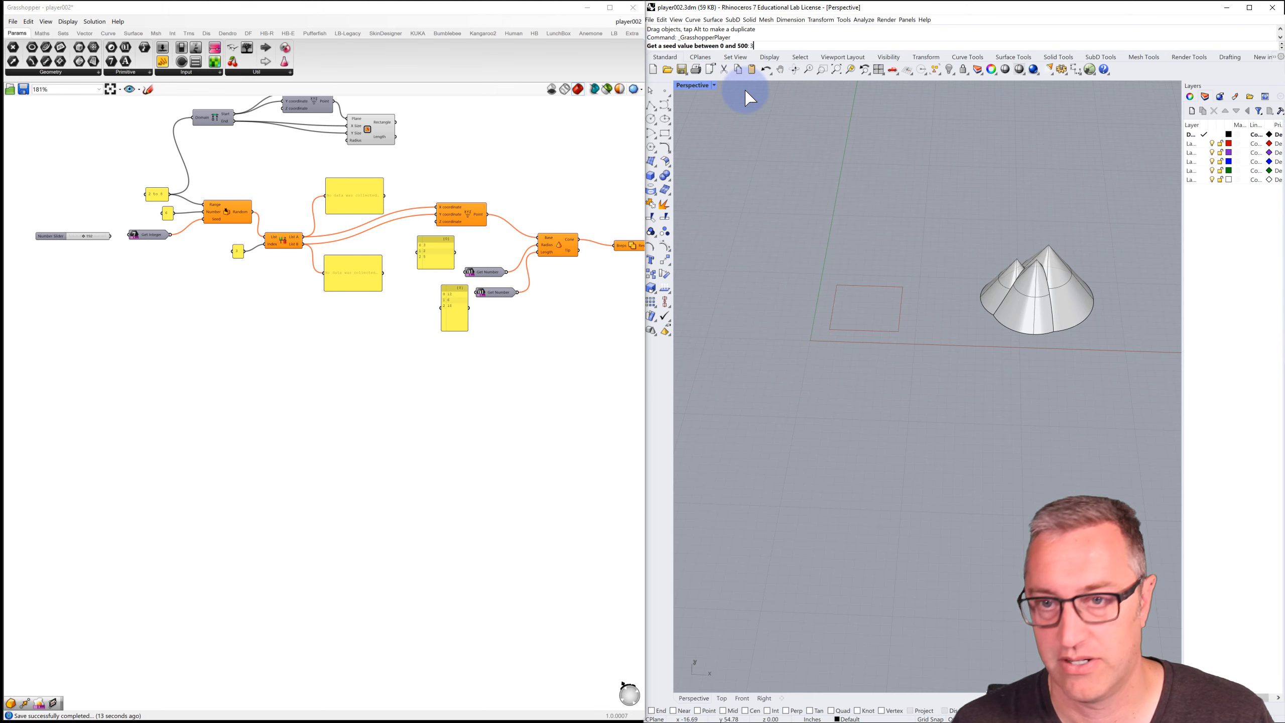
{"action": "type", "text": "00"}
{"action": "key", "text": "Return"}
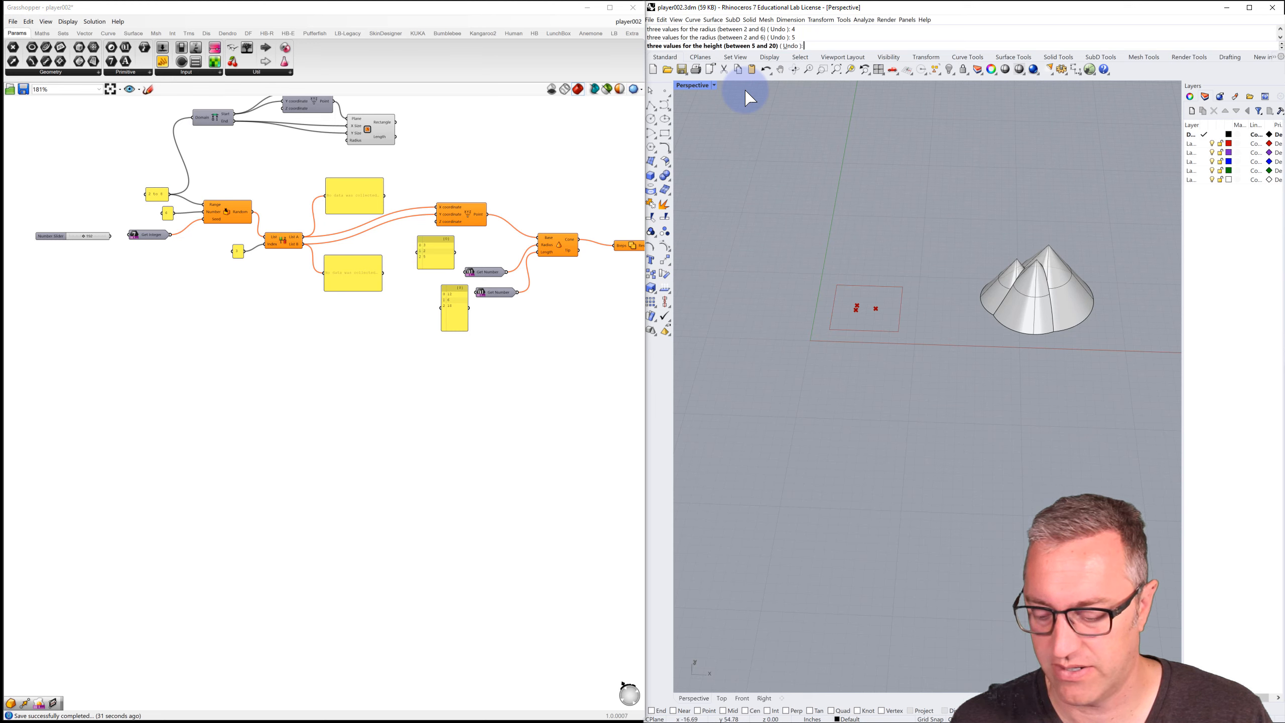
Step: Enter 14, 15 and 16 as the three height values and move the baked cones behind the earlier cone cluster
{"action": "key", "text": "Return"}
{"action": "type", "text": "16"}
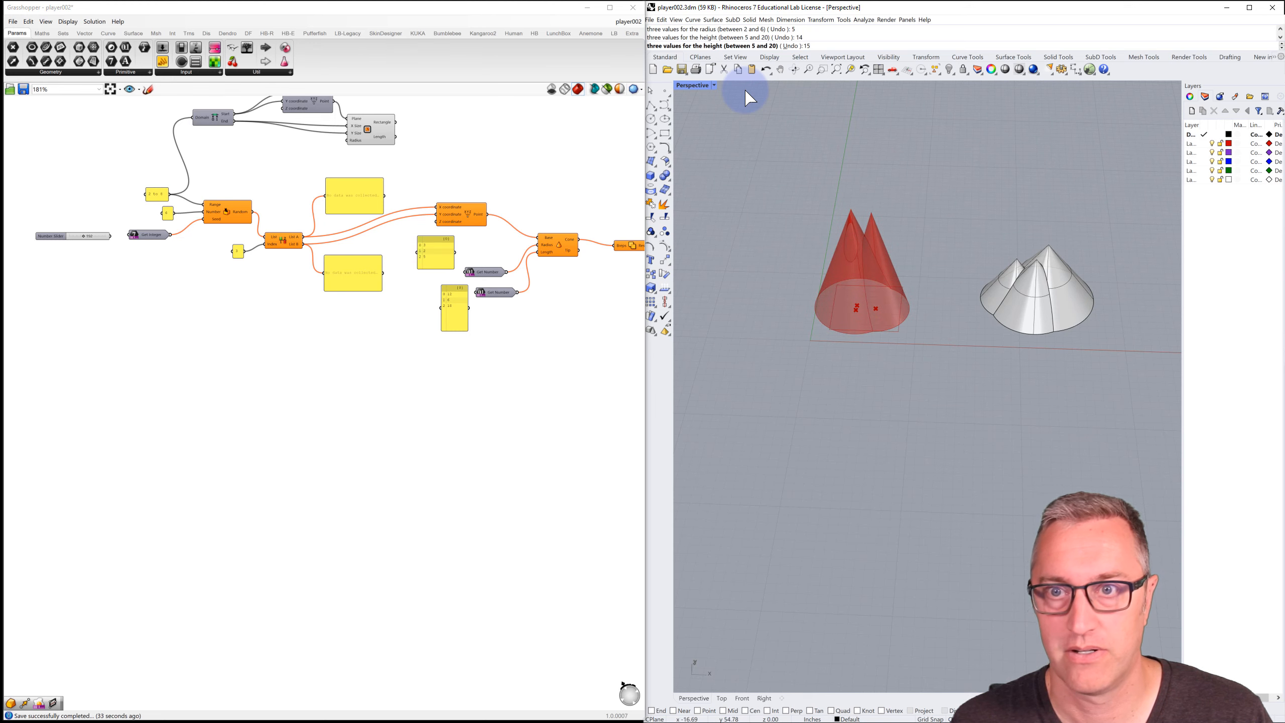
{"action": "key", "text": "Return"}
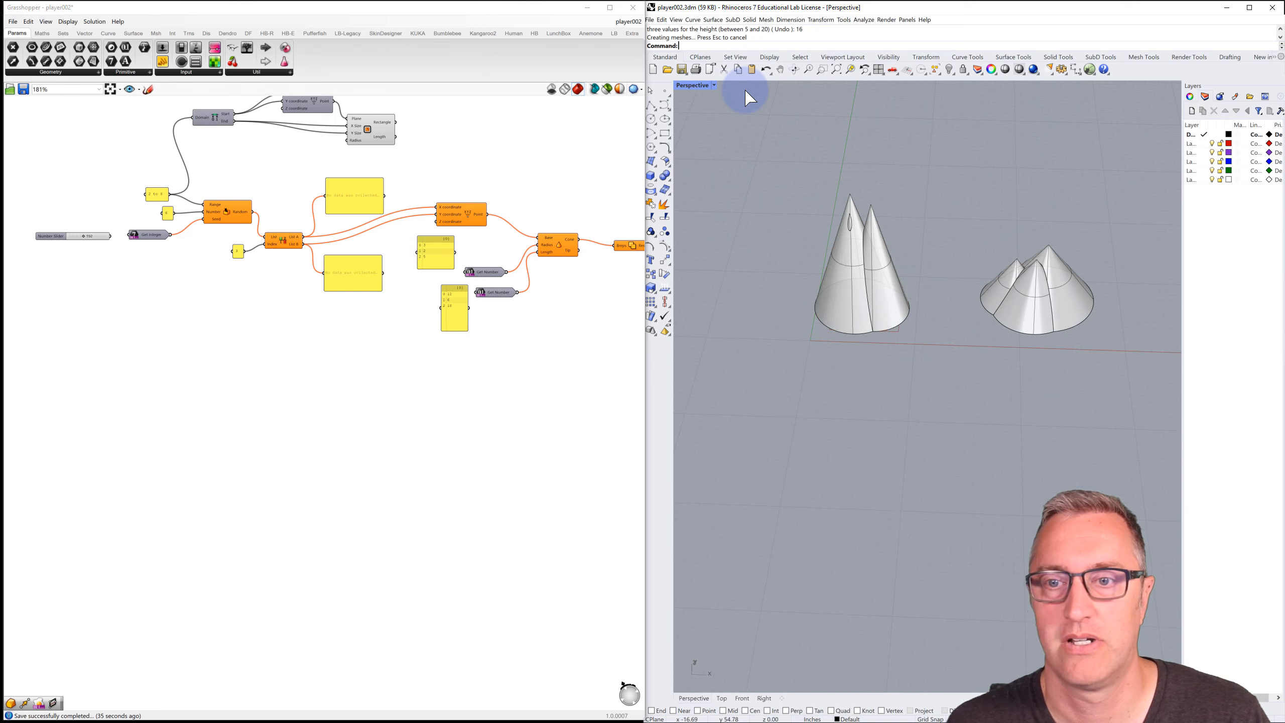
{"action": "left_click_drag", "start_coordinate": [865, 248], "coordinate": [951, 180]}
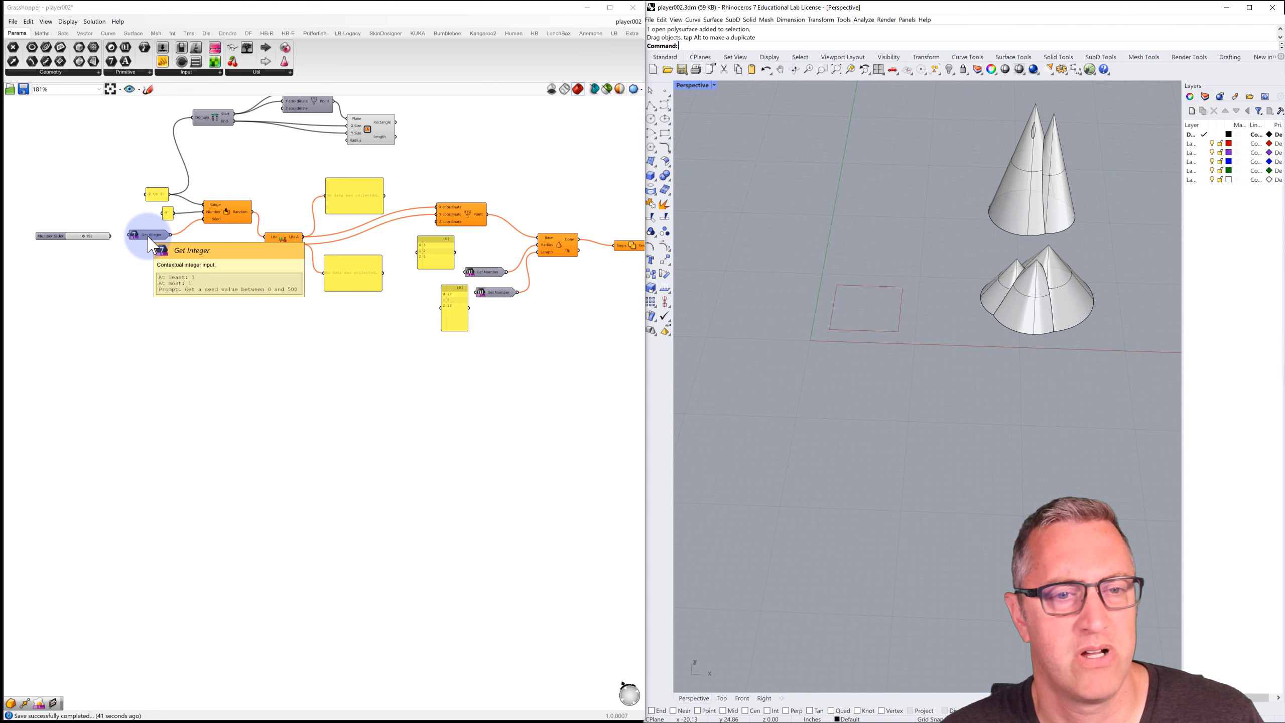
Step: In Grasshopper, move the Get Integer seed component well below the Random component
{"action": "left_click_drag", "start_coordinate": [148, 237], "coordinate": [146, 358]}
{"action": "left_click", "coordinate": [230, 305]}
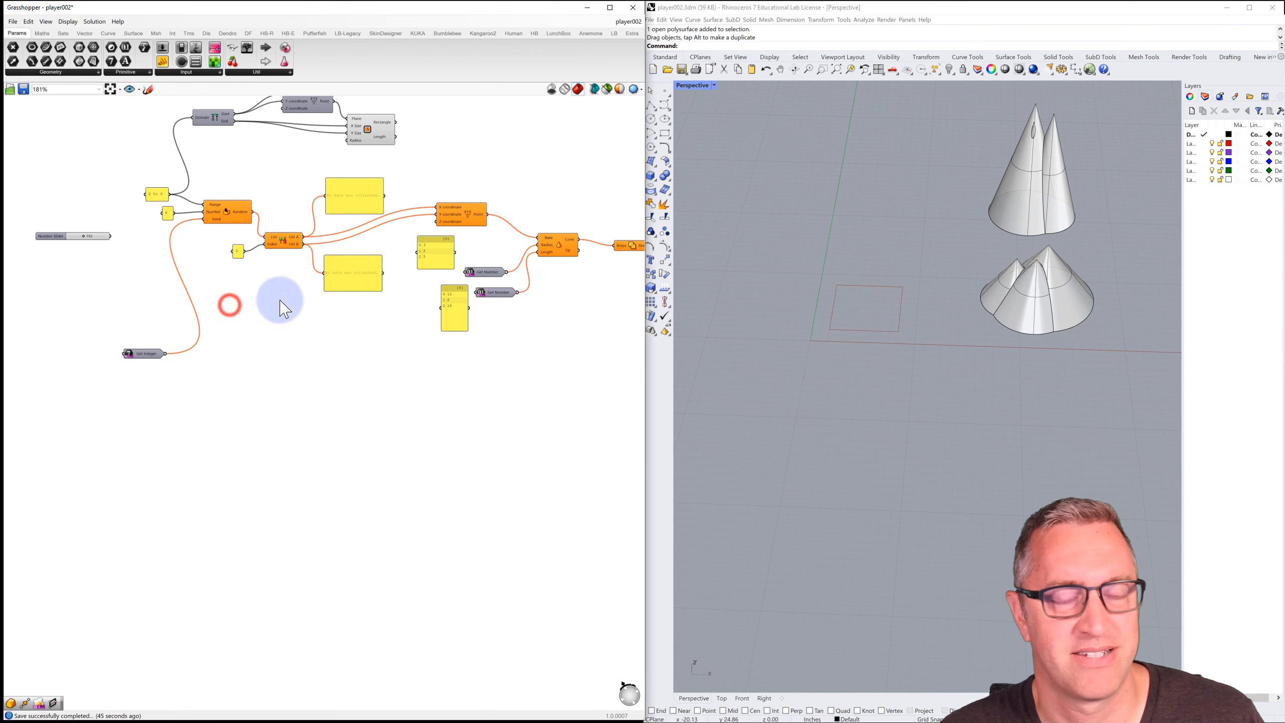
Step: Set the minimum acceptable value of the radius Get Number component to 2
{"action": "scroll", "coordinate": [487, 297], "scroll_direction": "up", "scroll_amount": 2}
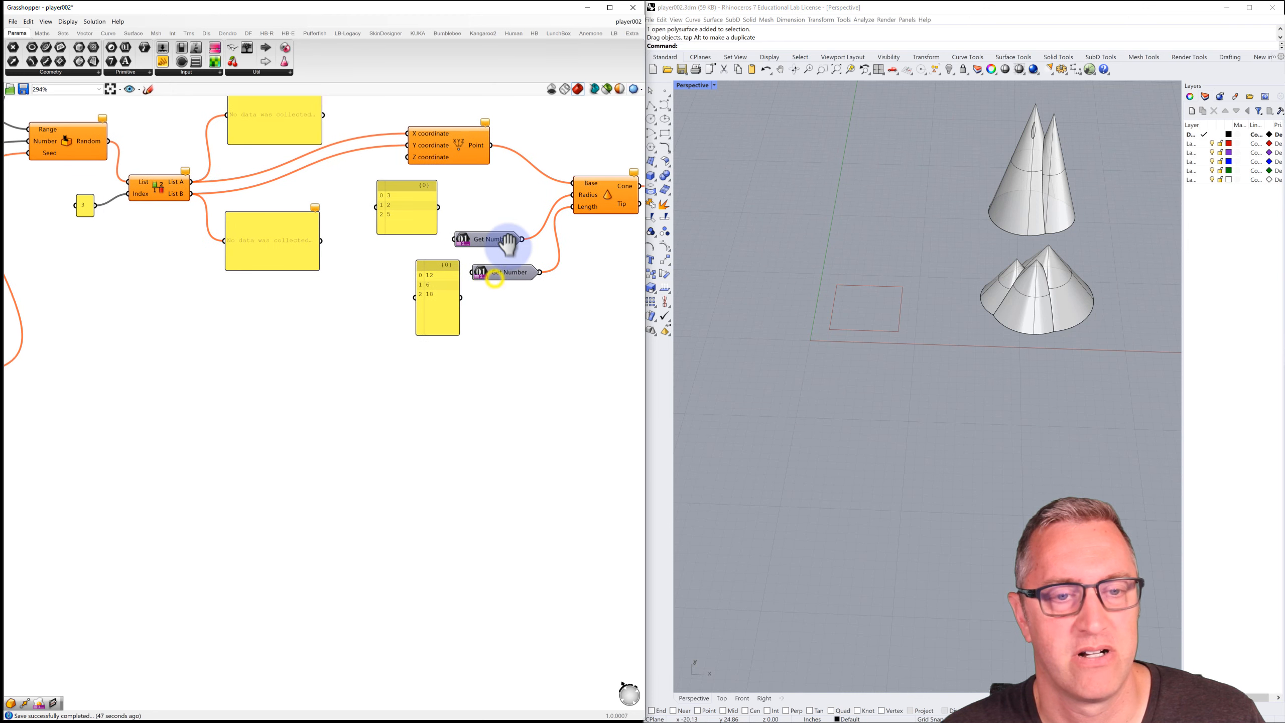
{"action": "scroll", "coordinate": [506, 252], "scroll_direction": "down", "scroll_amount": 1}
{"action": "right_click", "coordinate": [491, 239]}
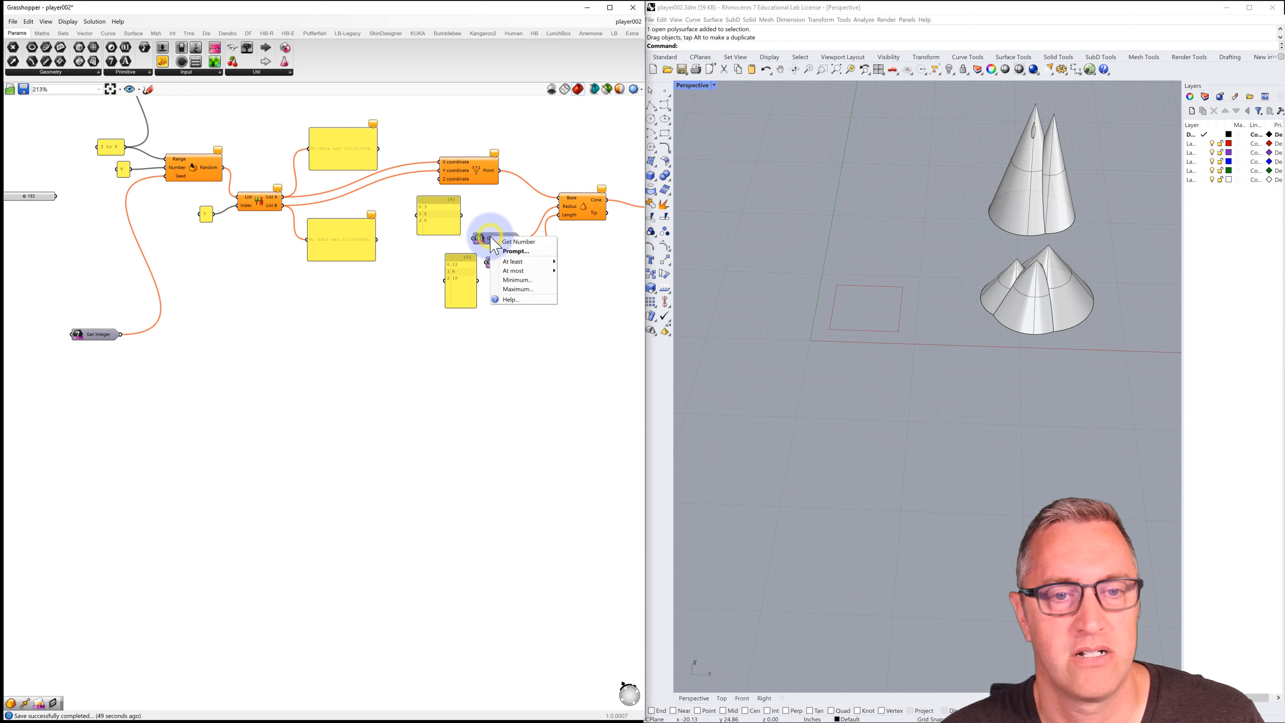
{"action": "left_click", "coordinate": [517, 280]}
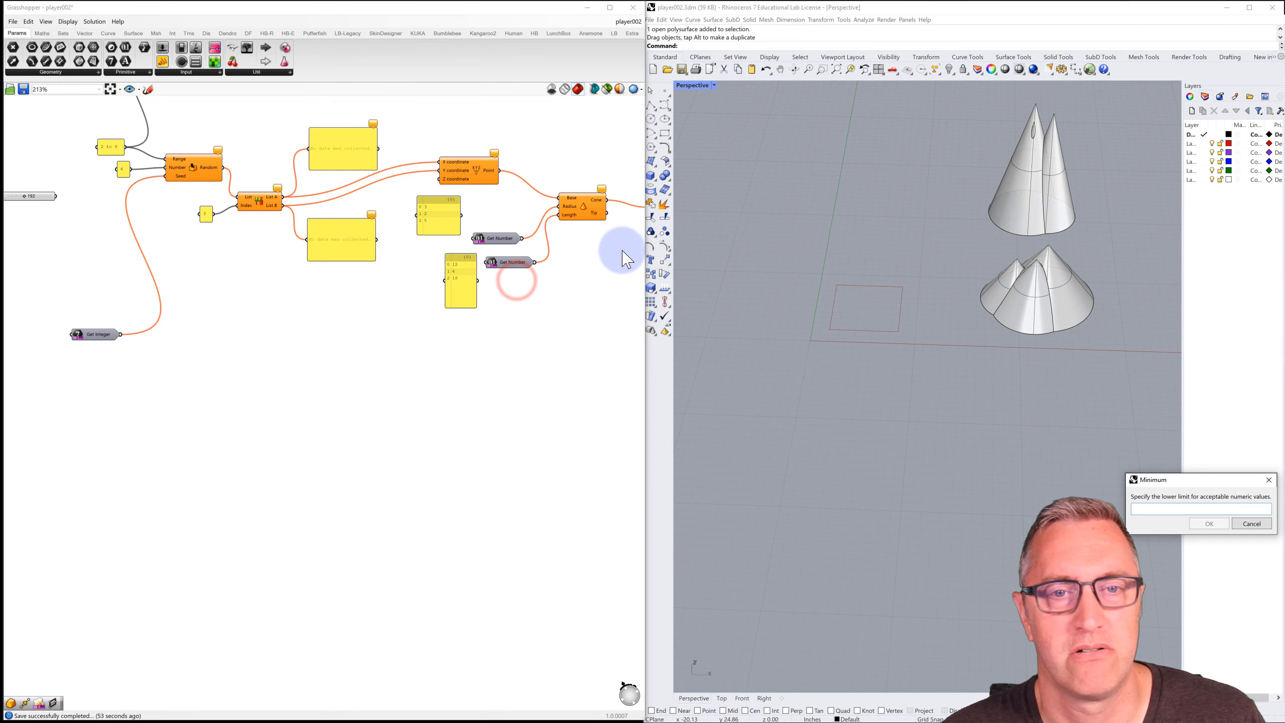
{"action": "left_click_drag", "start_coordinate": [1154, 472], "coordinate": [427, 355]}
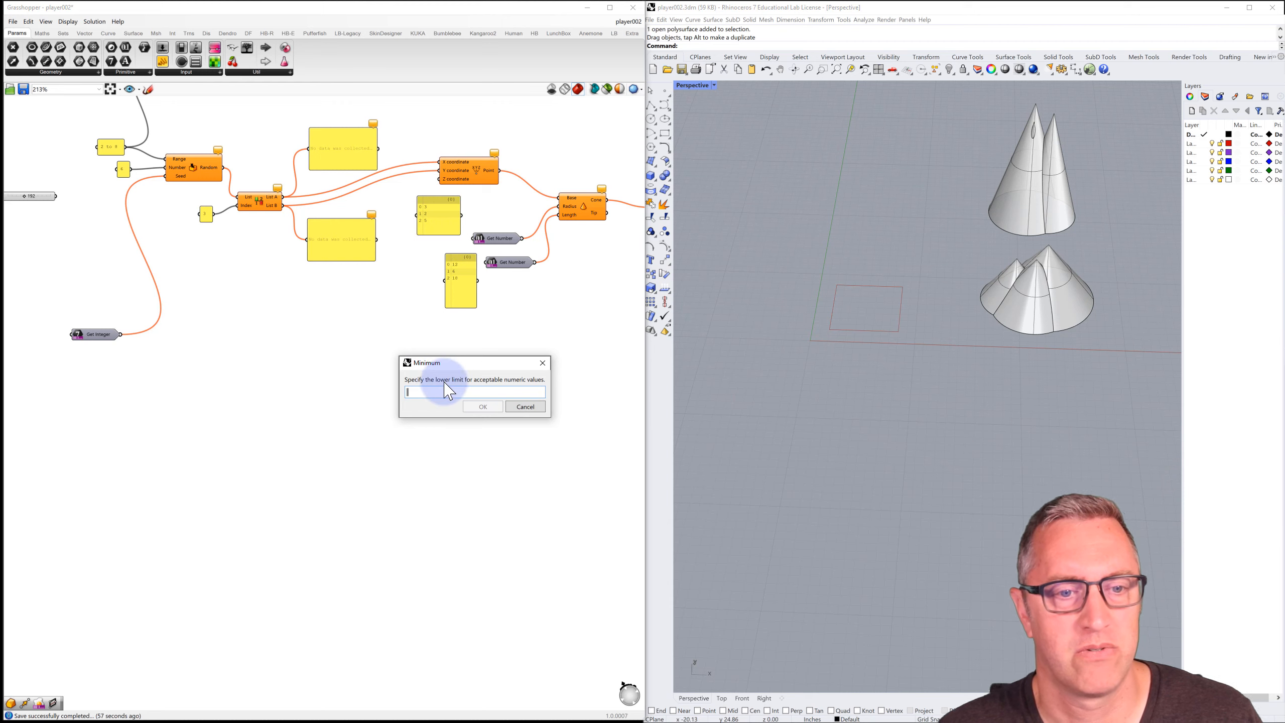
{"action": "type", "text": "2"}
{"action": "left_click", "coordinate": [483, 407]}
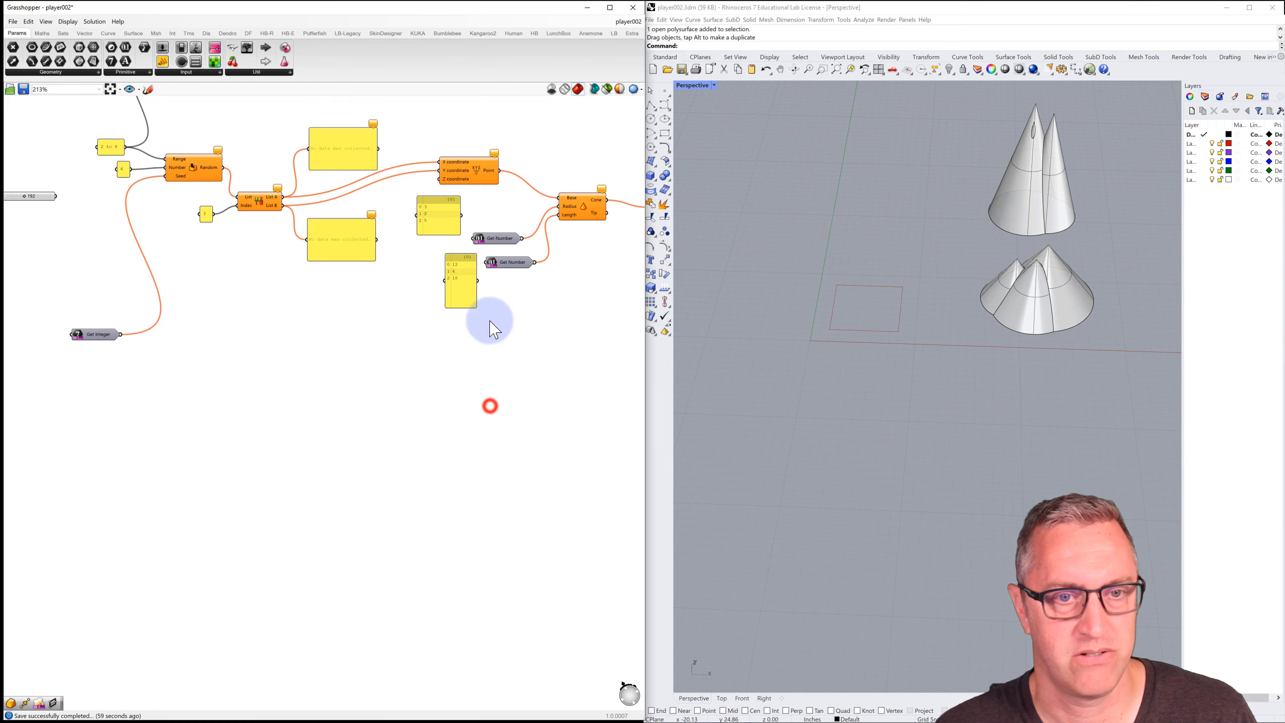
Step: Set the maximum acceptable value of the radius Get Number component to the upper end of its prompt's range
{"action": "right_click", "coordinate": [503, 240]}
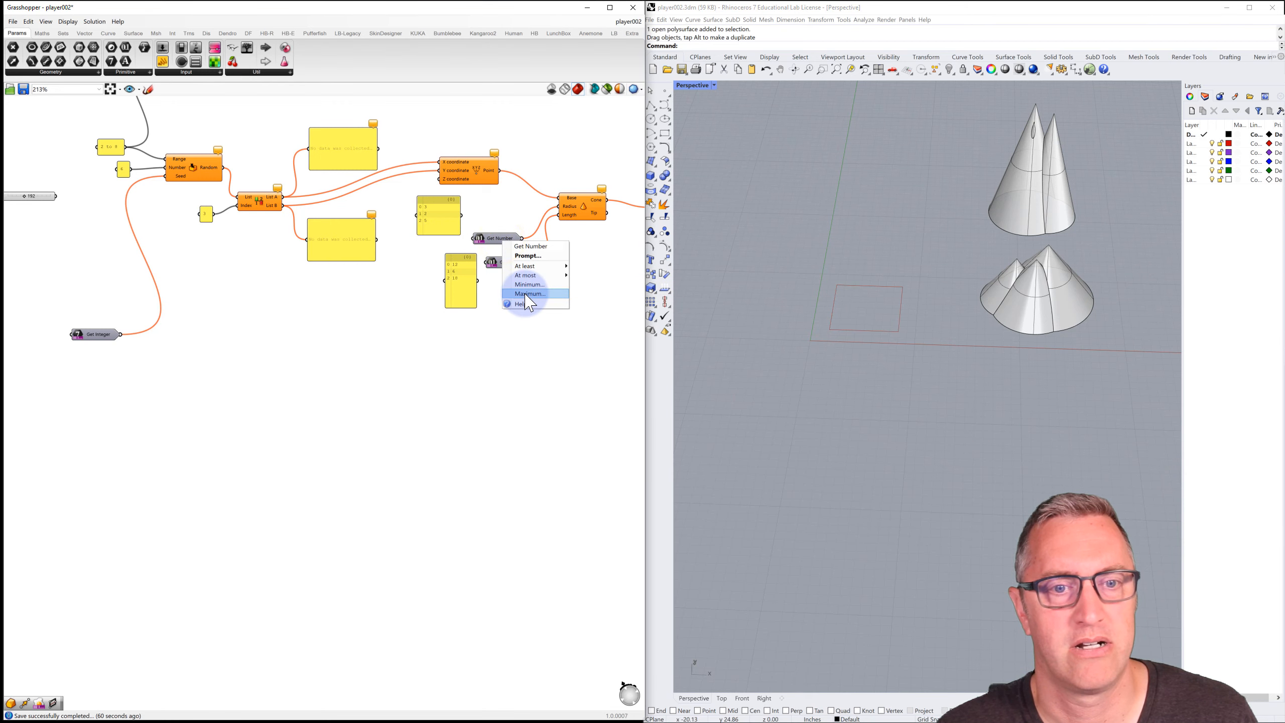
{"action": "left_click", "coordinate": [525, 293]}
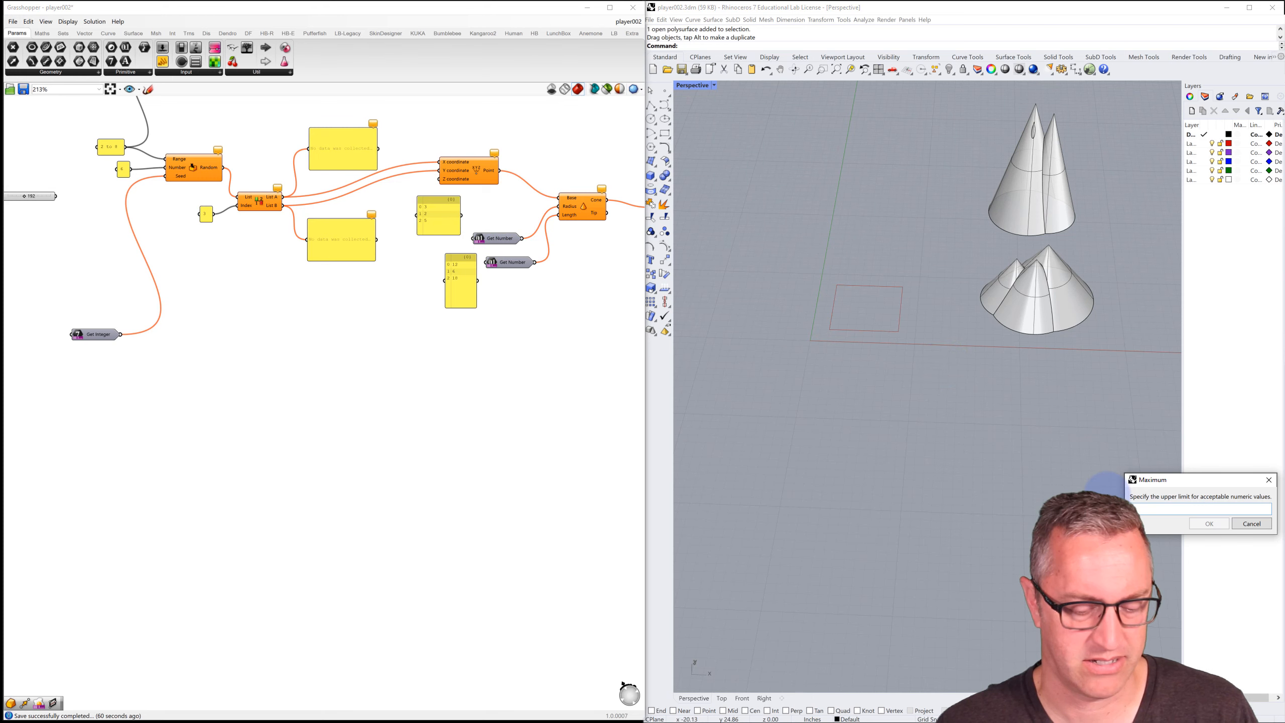
{"action": "left_click", "coordinate": [1220, 525]}
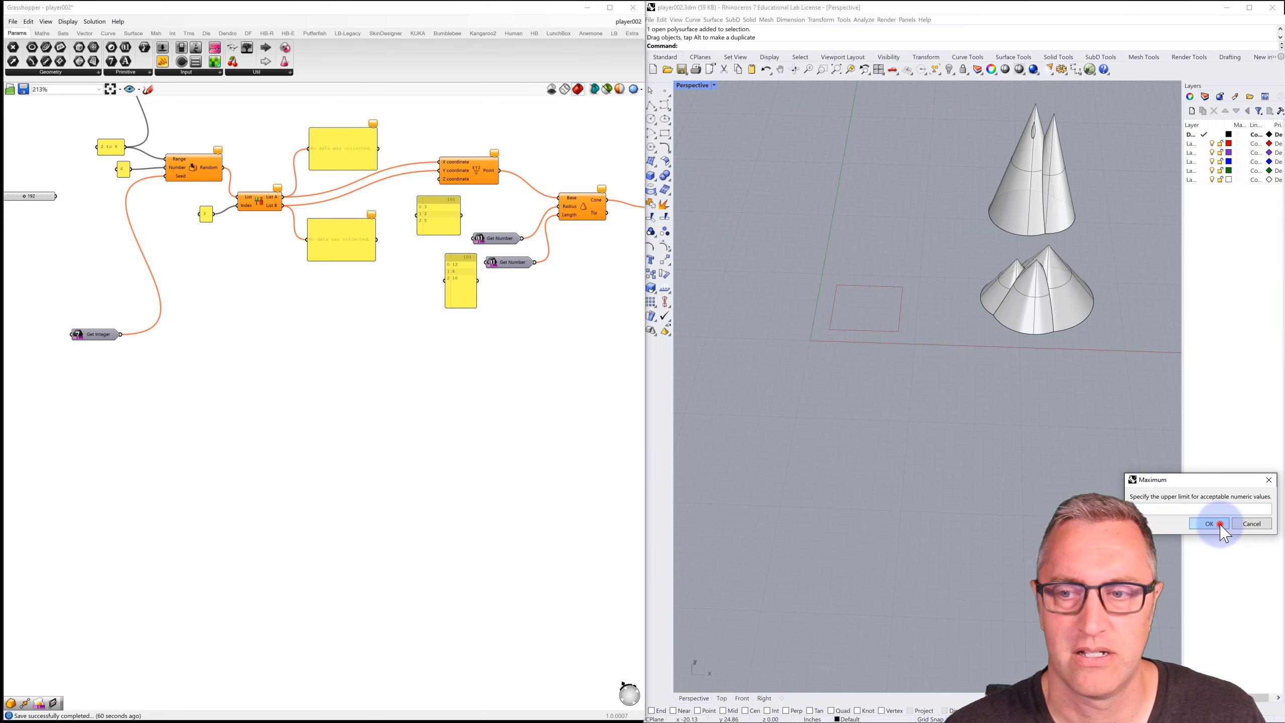
{"action": "left_click", "coordinate": [531, 395]}
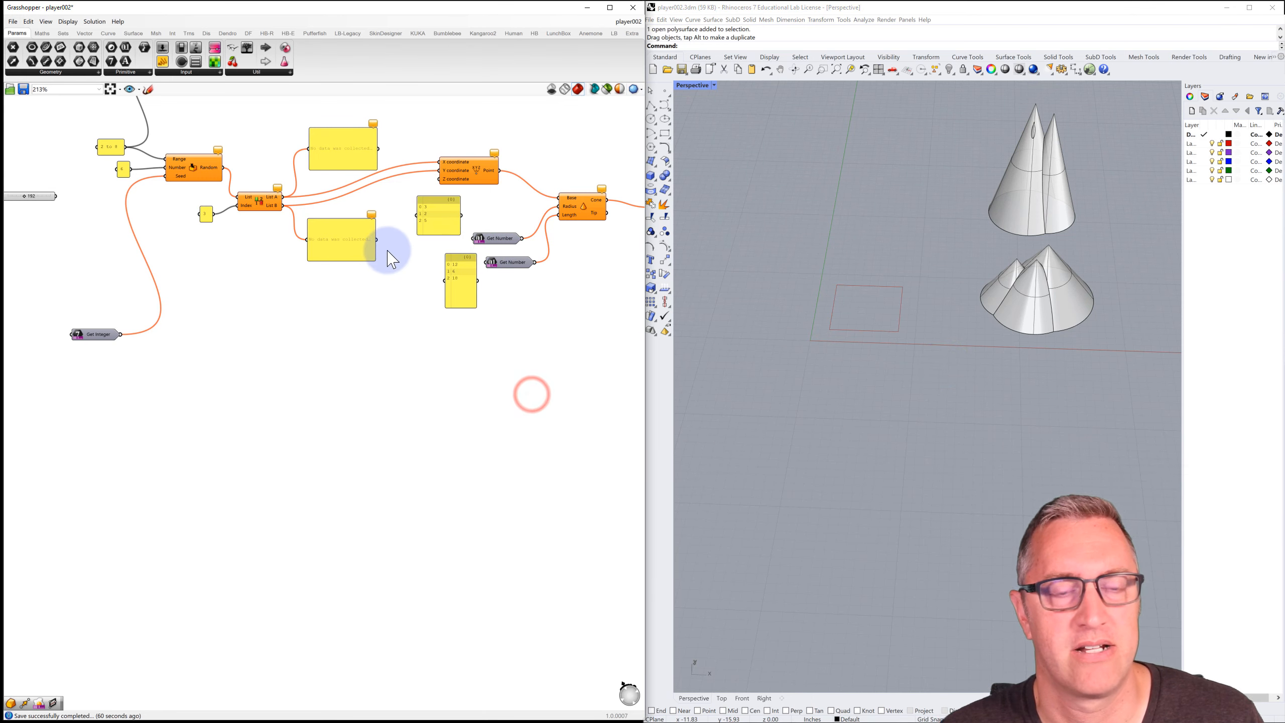
Step: Save the Grasshopper definition, then switch to Rhino and open player002.gh with Grasshopper Player
{"action": "left_click", "coordinate": [12, 21]}
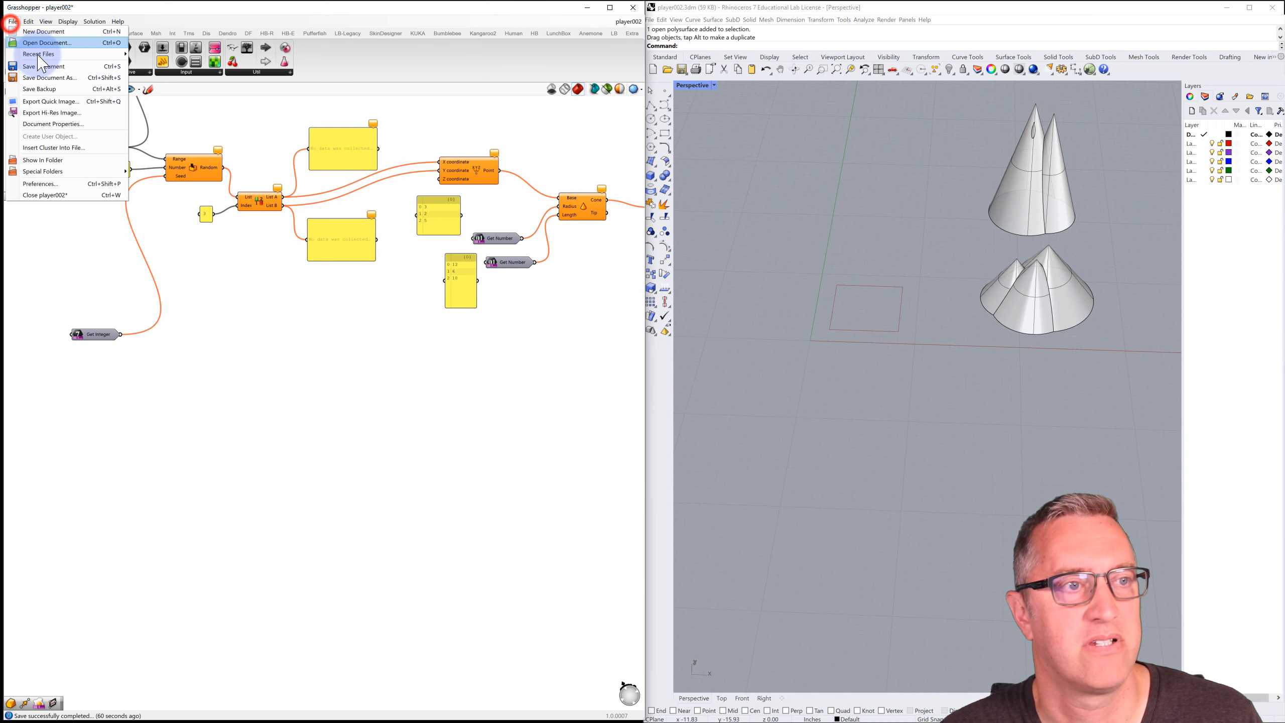
{"action": "left_click", "coordinate": [38, 65]}
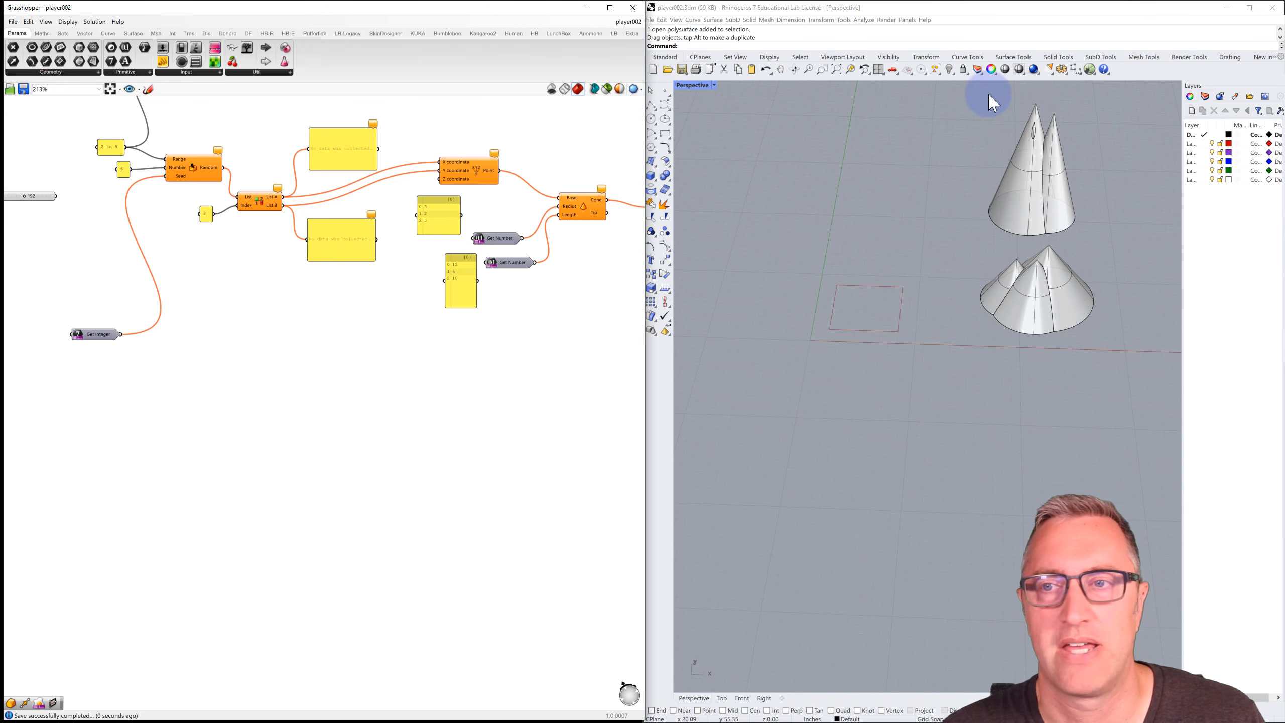
{"action": "left_click", "coordinate": [1091, 70]}
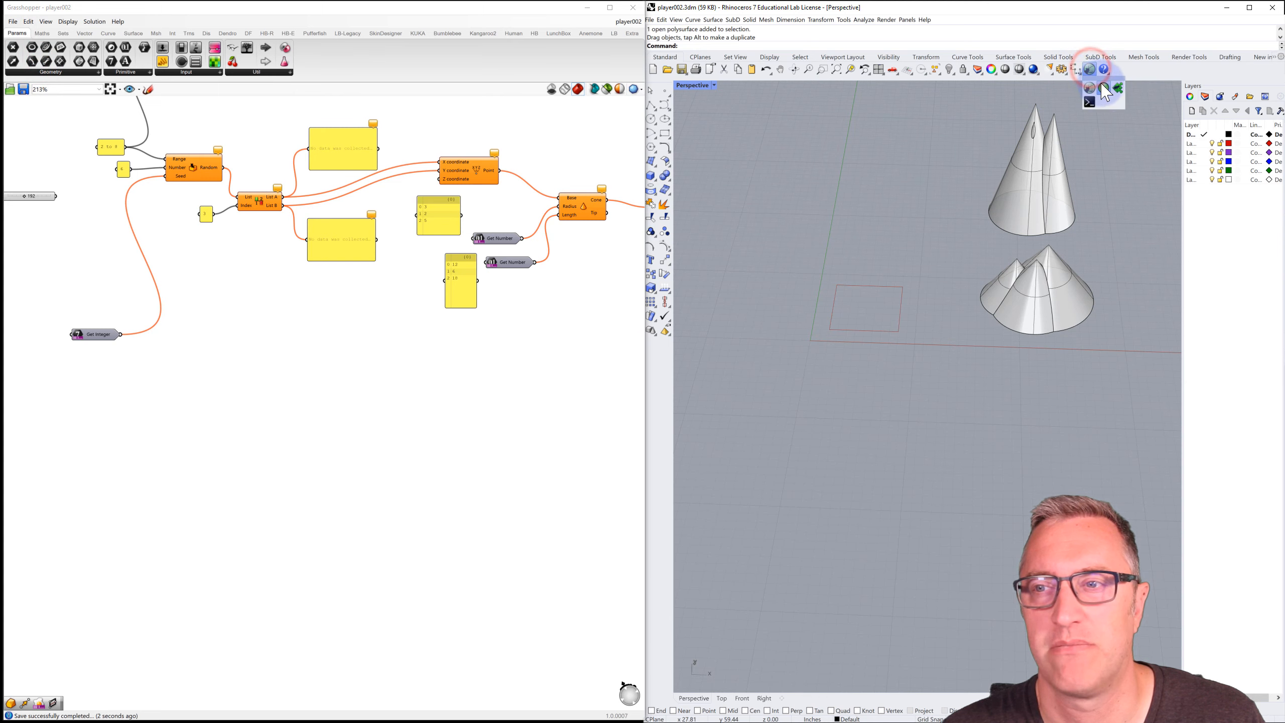
{"action": "left_click", "coordinate": [1104, 88]}
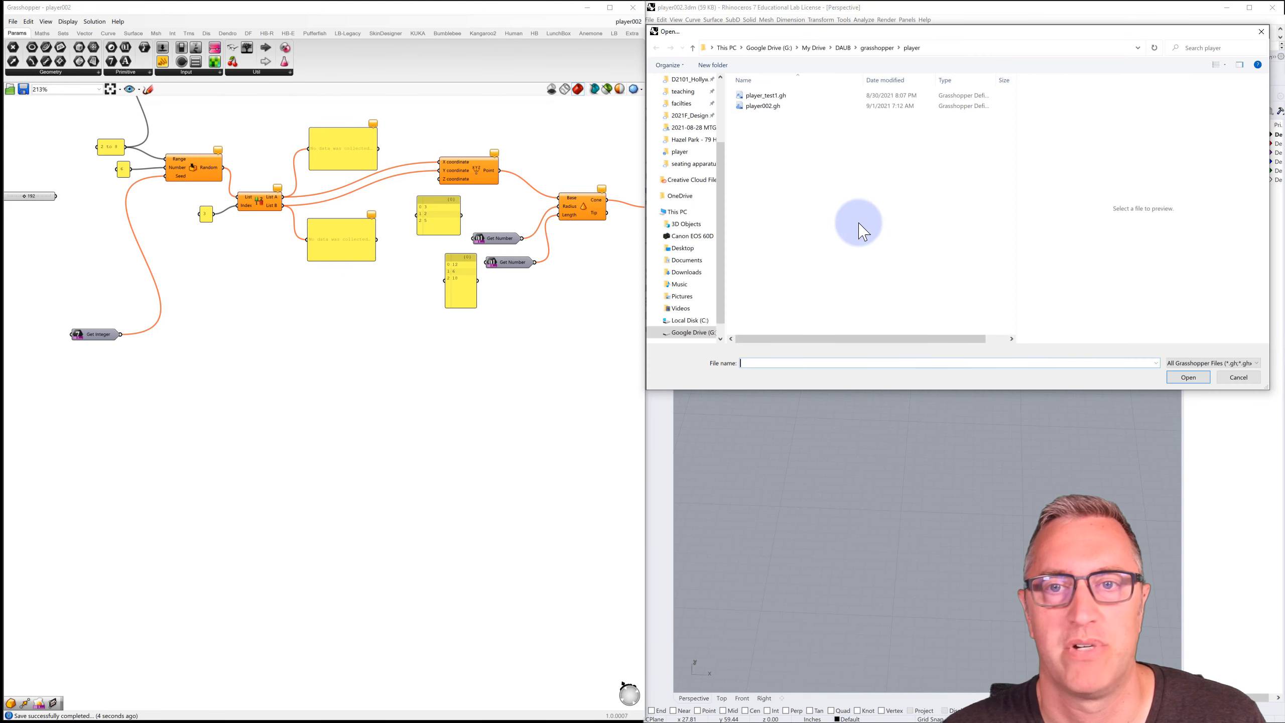
{"action": "double_click", "coordinate": [762, 107]}
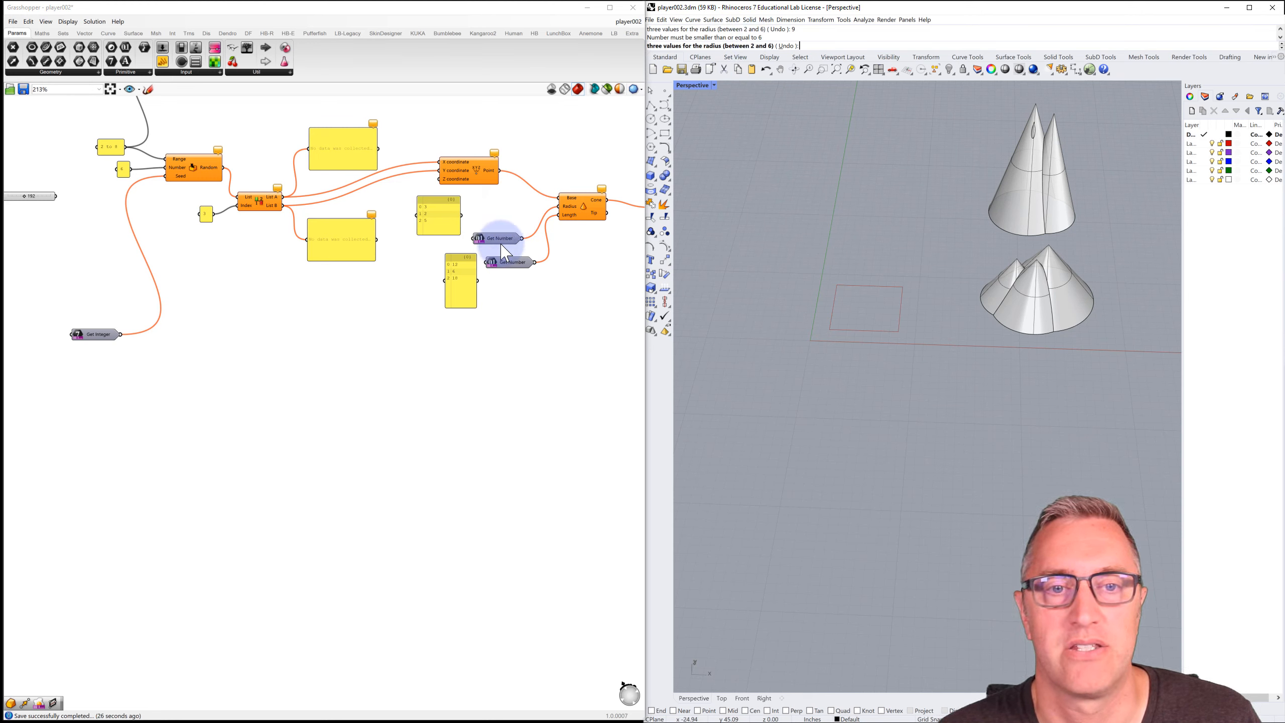
Step: Answer the remaining prompts with 6 and 7 as the last two heights and 300 as the seed, and move the baked cones behind the base rectangle
{"action": "mouse_move", "coordinate": [510, 249]}
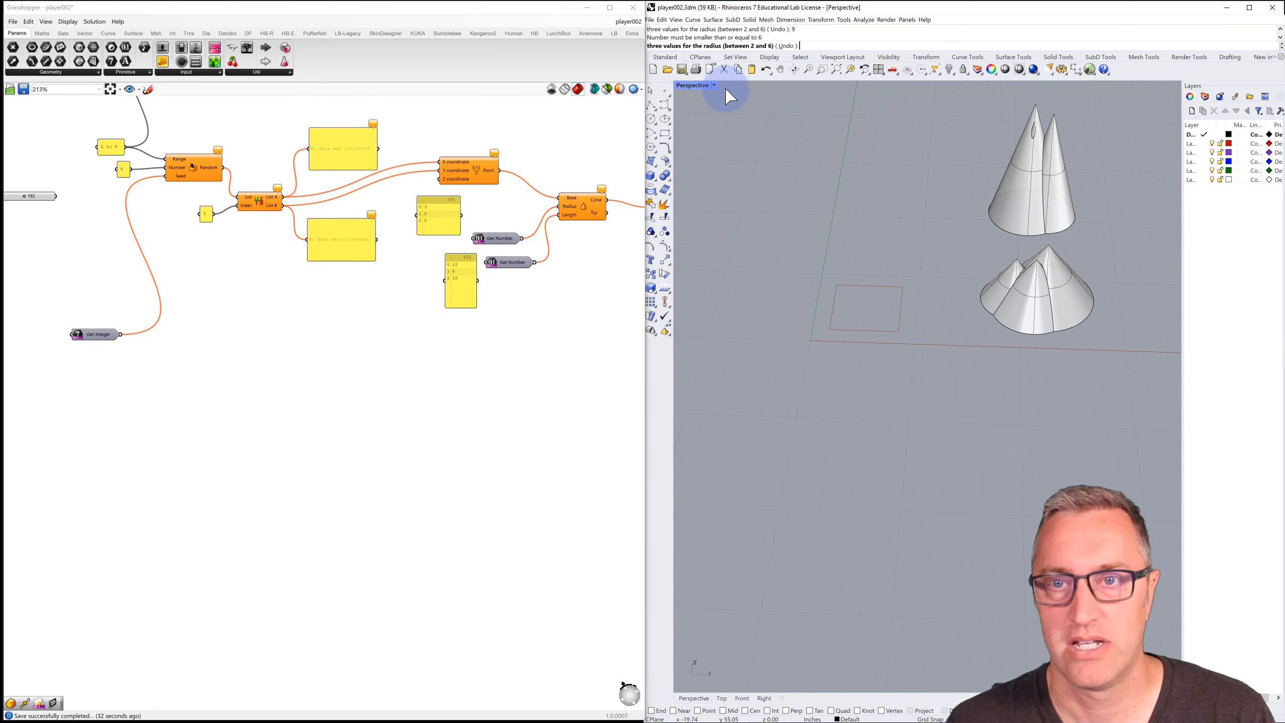
{"action": "key", "text": "Return"}
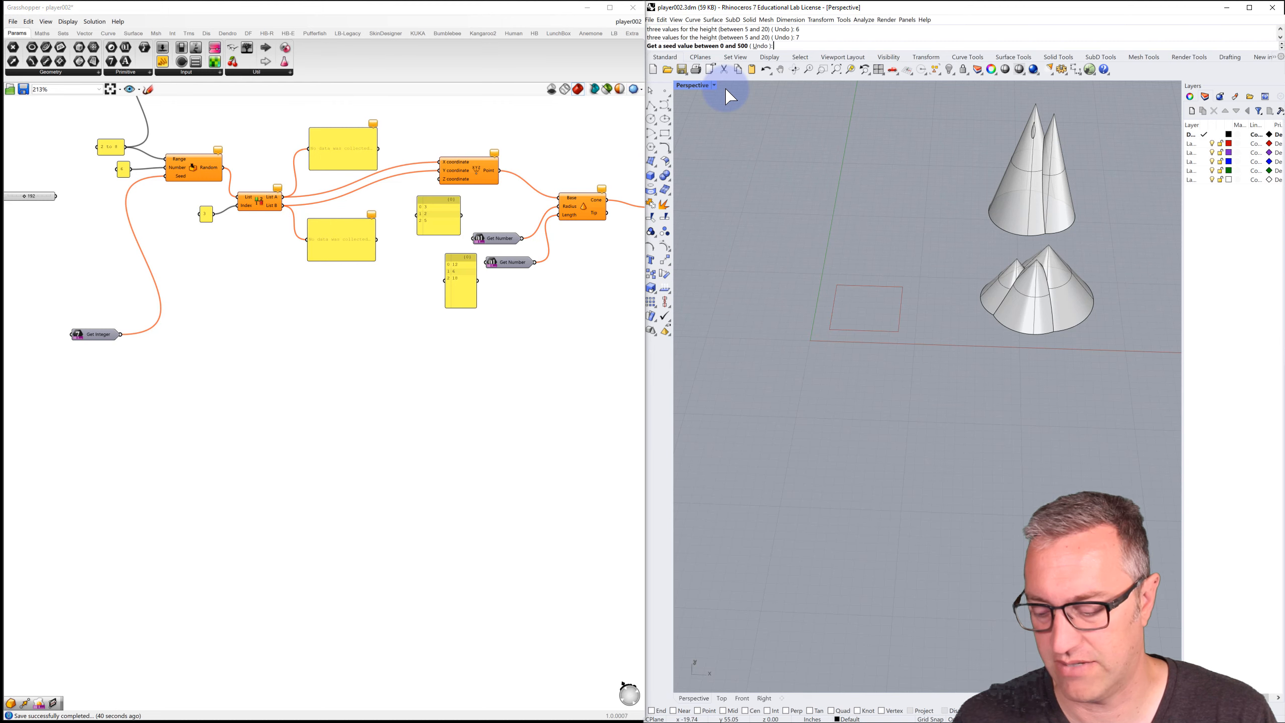
{"action": "type", "text": "0"}
{"action": "key", "text": "Return"}
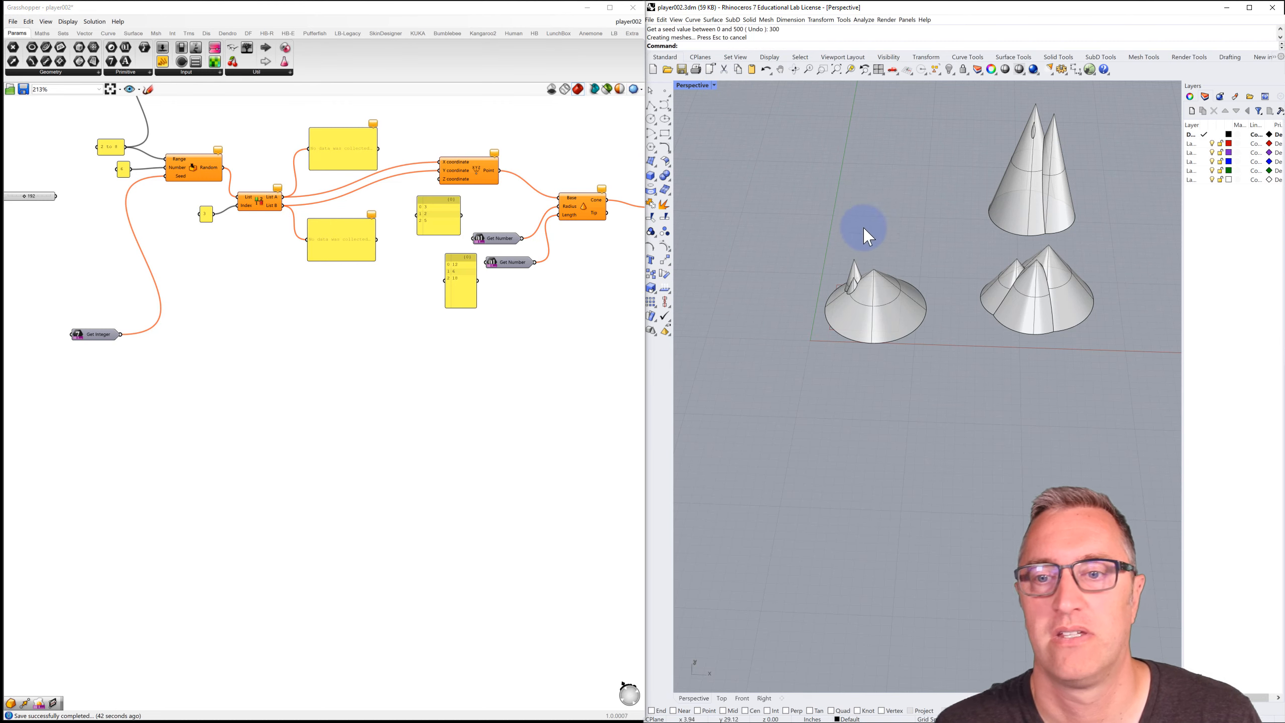
{"action": "left_click_drag", "start_coordinate": [878, 311], "coordinate": [889, 211]}
{"action": "left_click", "coordinate": [778, 215]}
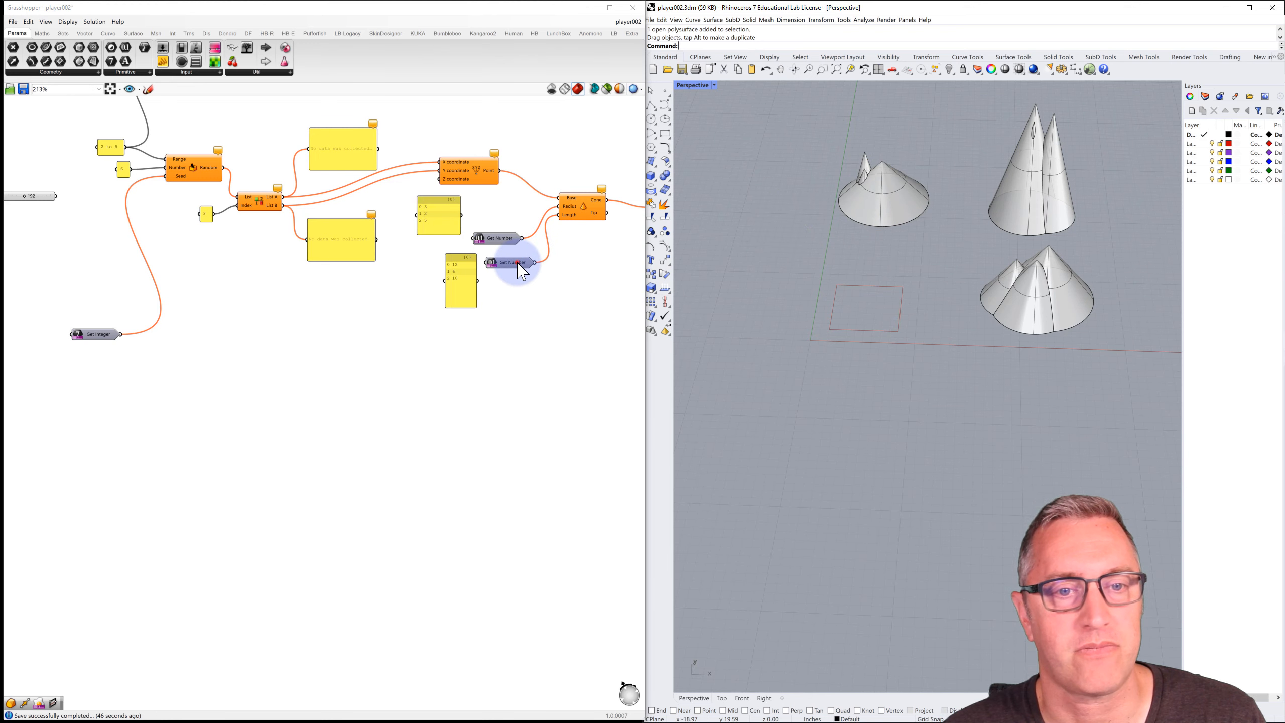
Step: In Grasshopper, move the height Get Number component well below the radius one and connect the Number Slider to the seed Get Integer component
{"action": "left_click_drag", "start_coordinate": [522, 272], "coordinate": [501, 399]}
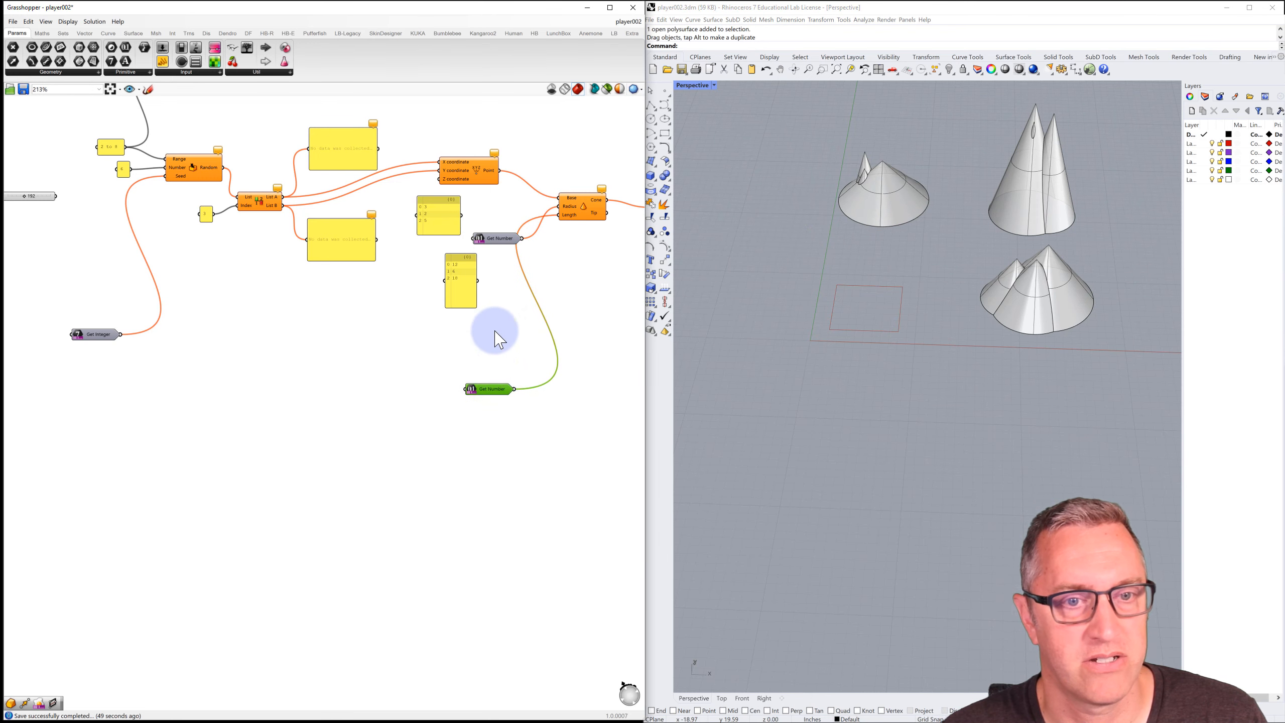
{"action": "left_click", "coordinate": [494, 327]}
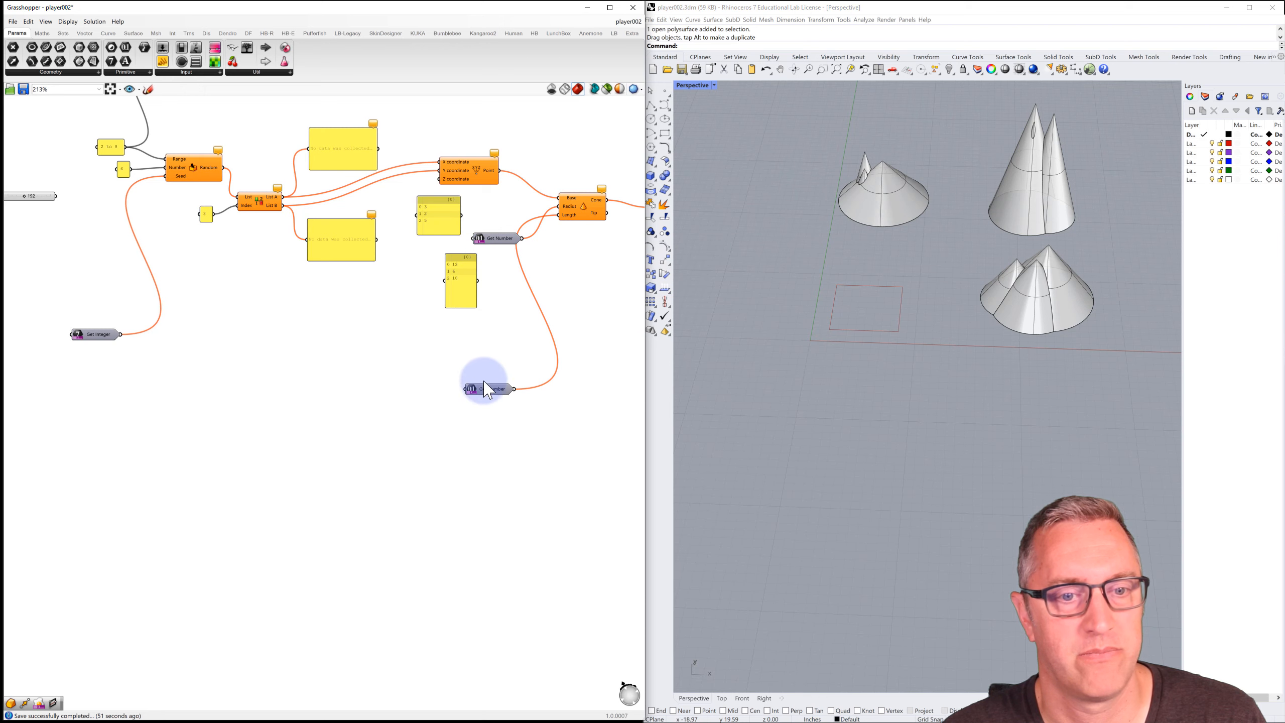
{"action": "right_click_drag", "start_coordinate": [274, 270], "coordinate": [357, 256]}
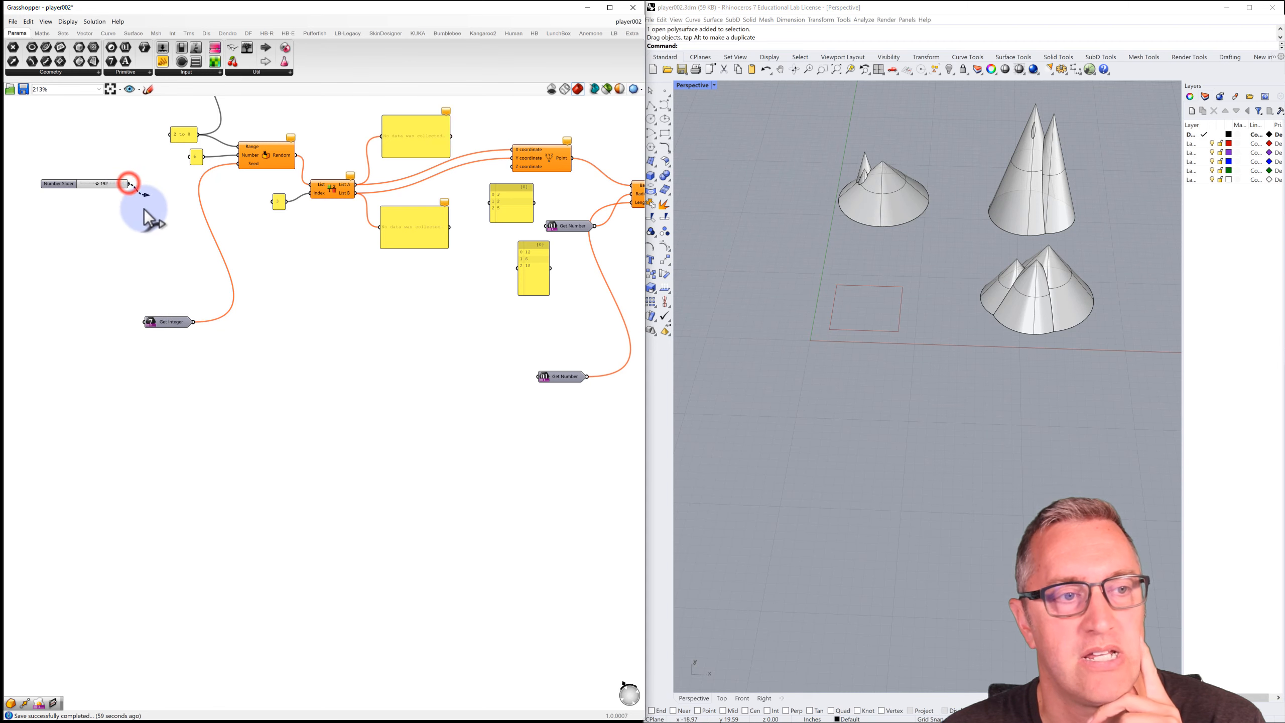
{"action": "left_click_drag", "start_coordinate": [141, 267], "coordinate": [146, 323]}
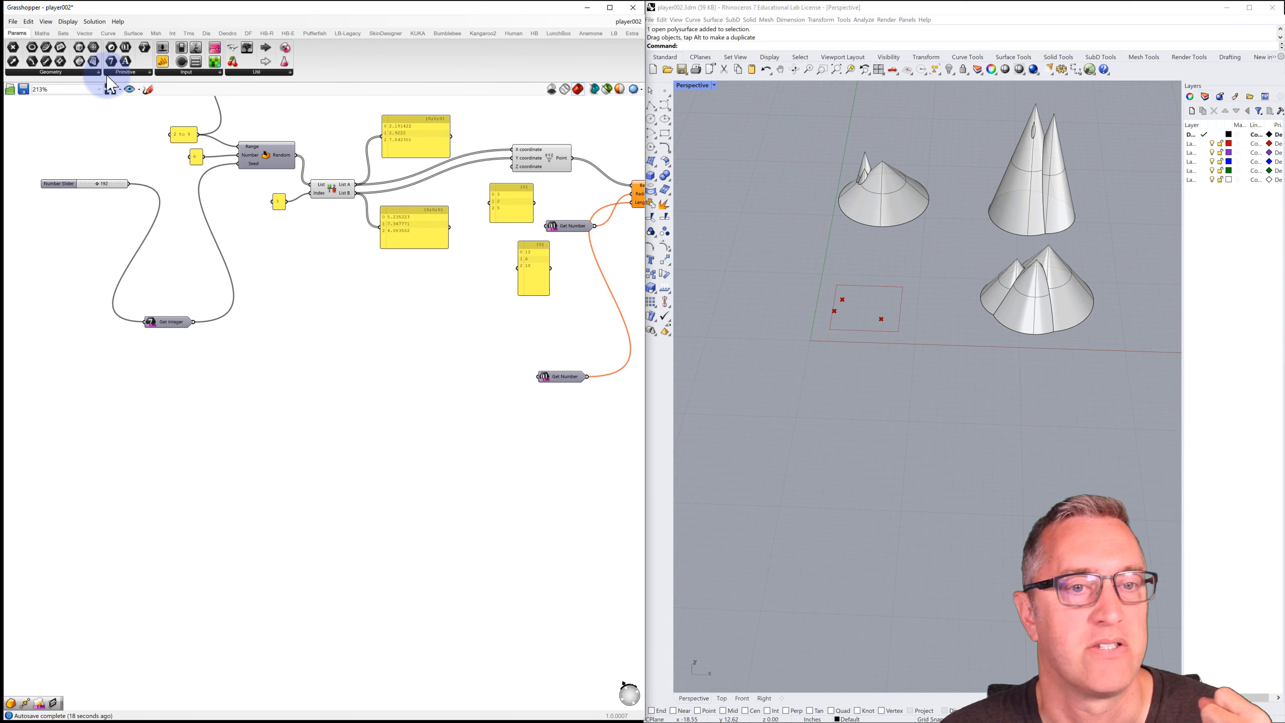
Step: Save the updated definition and run player002.gh with Grasshopper Player in Rhino
{"action": "left_click", "coordinate": [13, 21]}
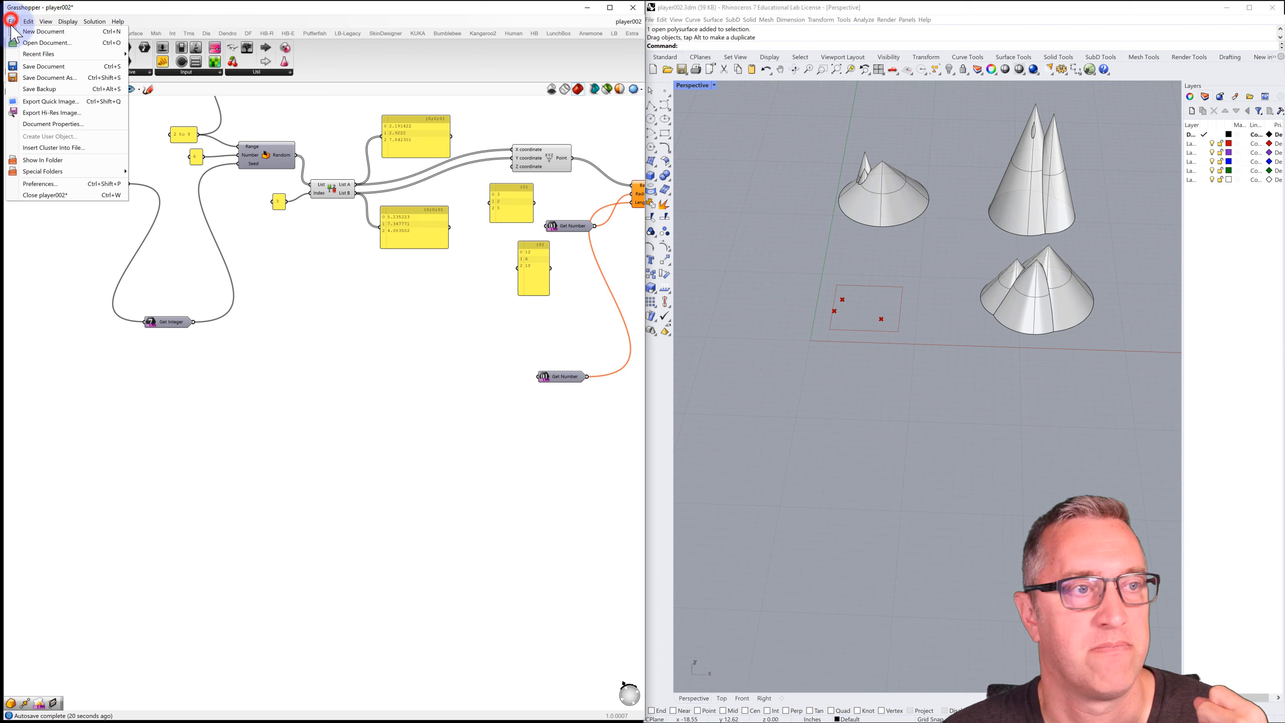
{"action": "left_click", "coordinate": [38, 67]}
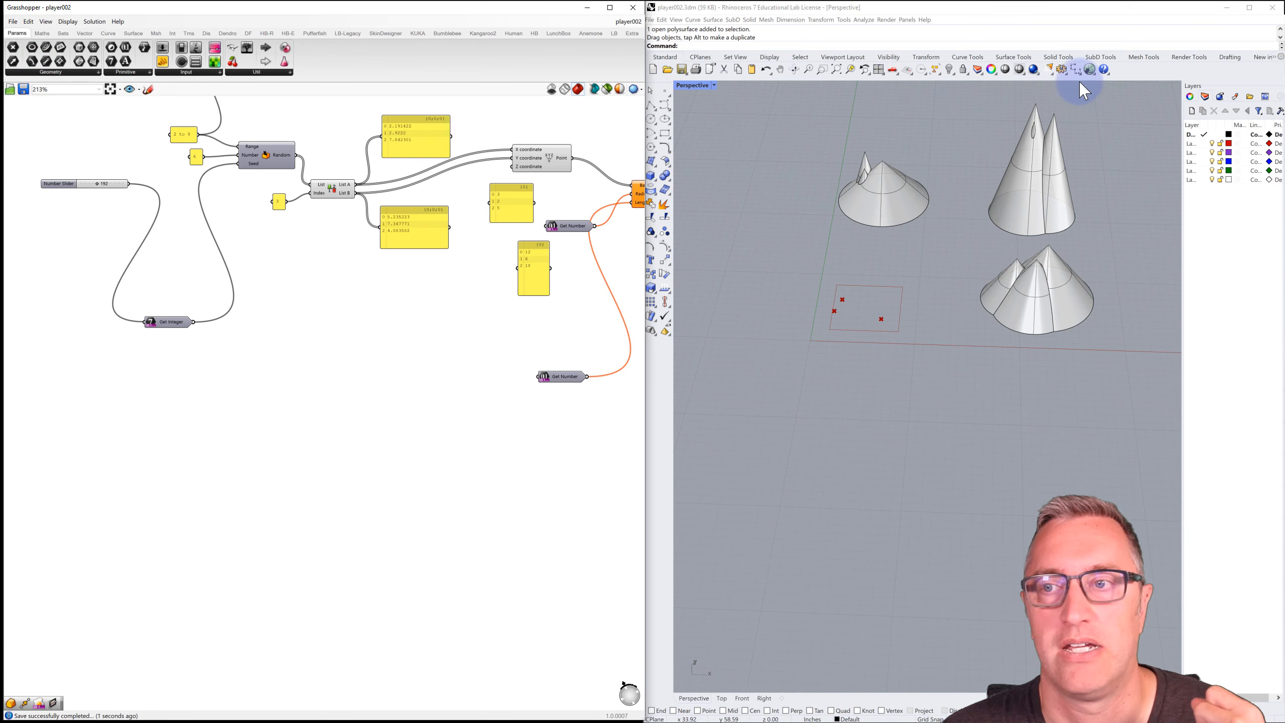
{"action": "left_click", "coordinate": [1092, 70]}
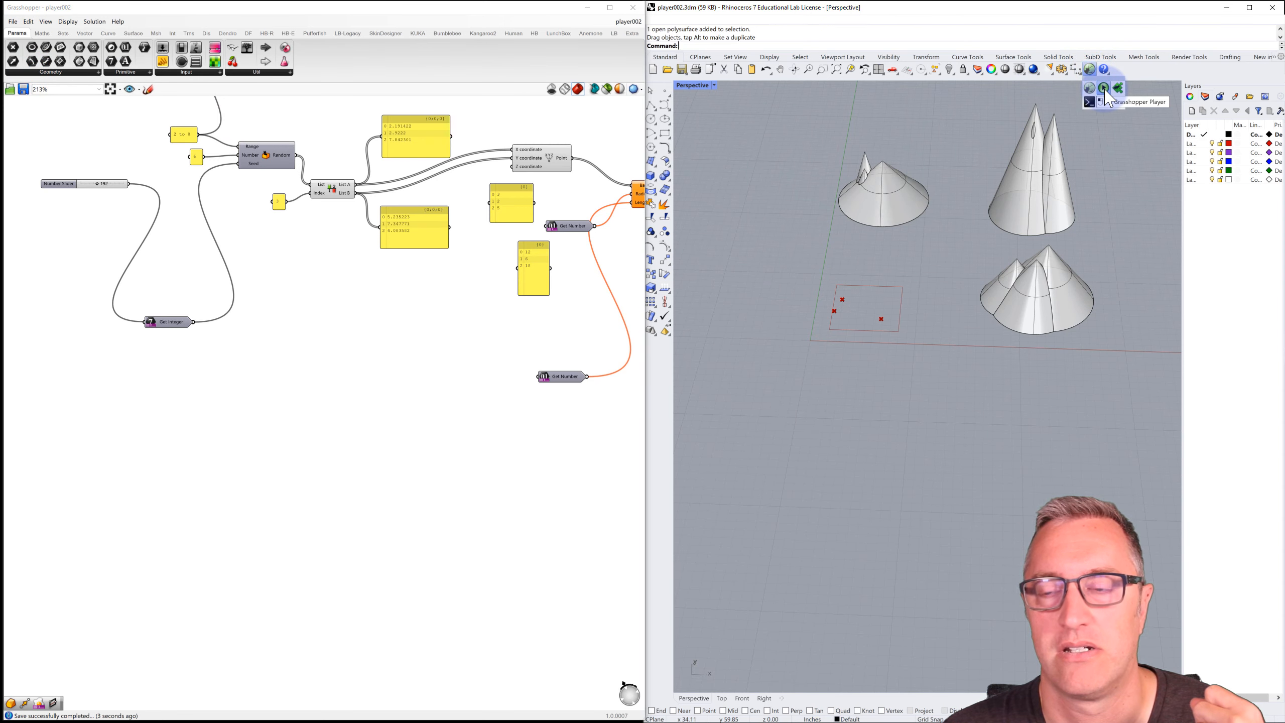
{"action": "left_click", "coordinate": [1106, 96]}
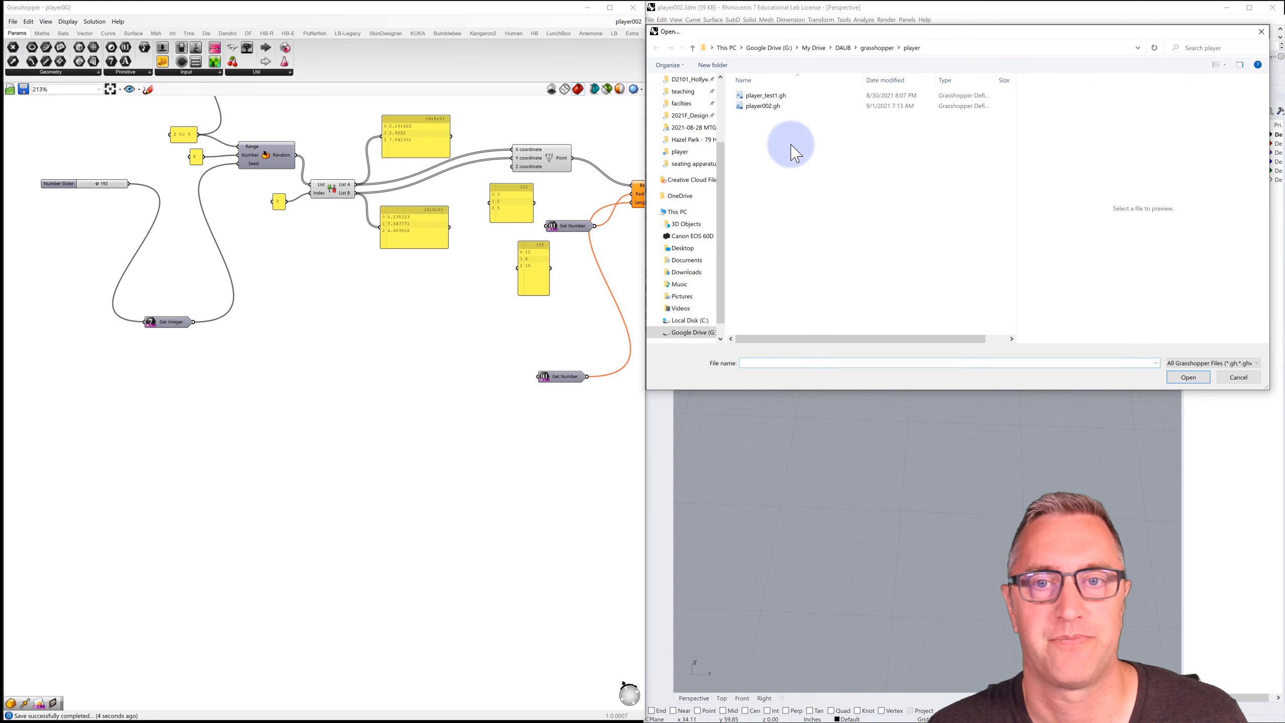
{"action": "left_click", "coordinate": [760, 106]}
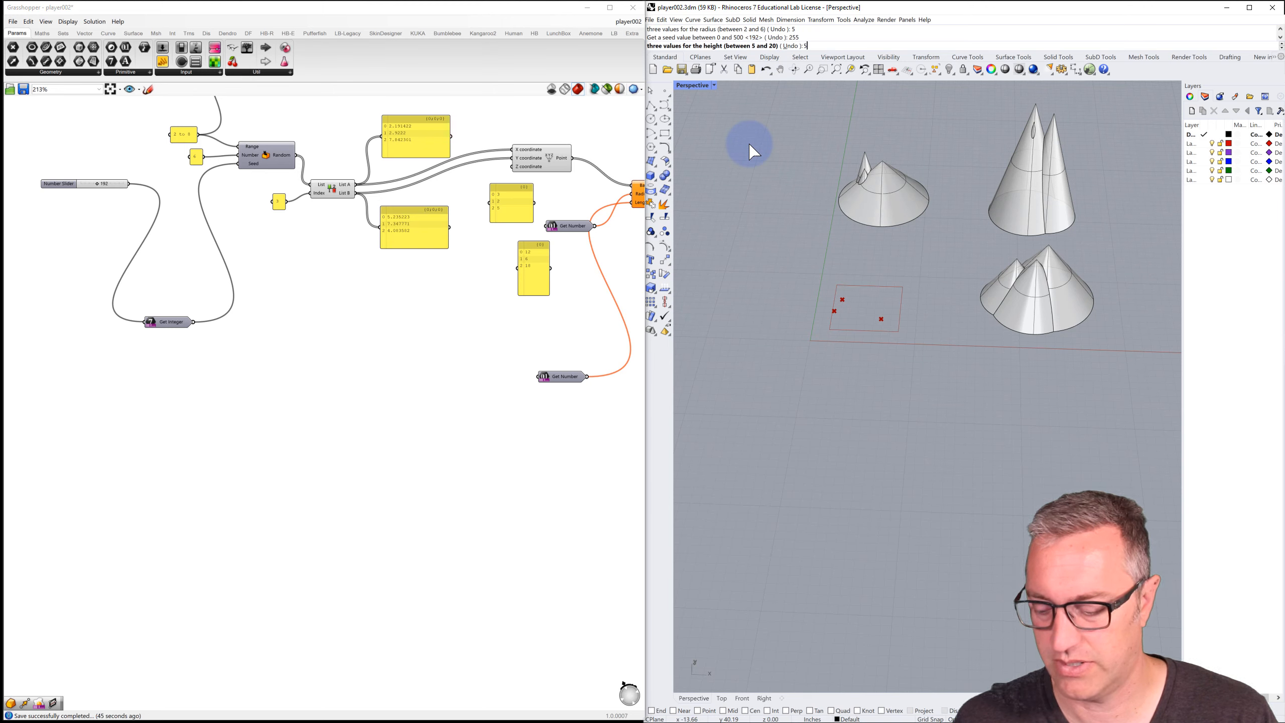
Step: Enter the three height values from 5 up to 7 and move the baked cones behind the other cone clusters
{"action": "key", "text": "Return"}
{"action": "type", "text": "7"}
{"action": "key", "text": "Return"}
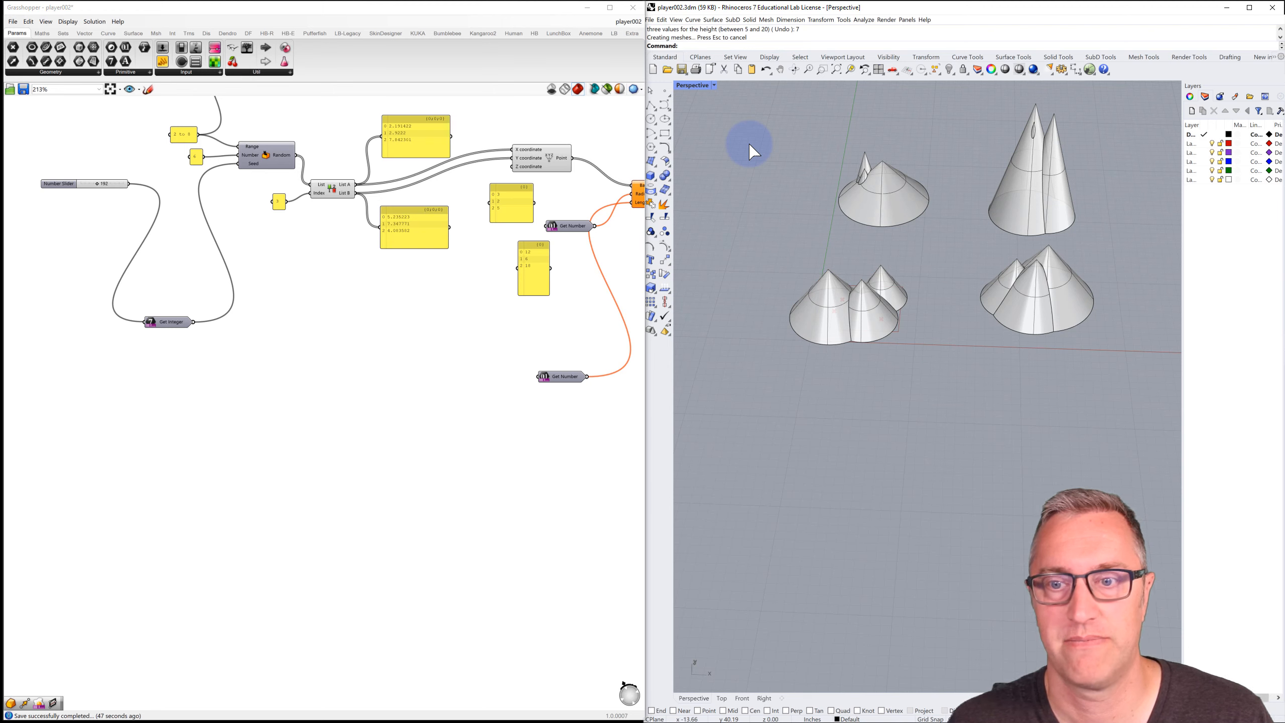
{"action": "left_click_drag", "start_coordinate": [836, 286], "coordinate": [938, 121]}
{"action": "left_click", "coordinate": [964, 189]}
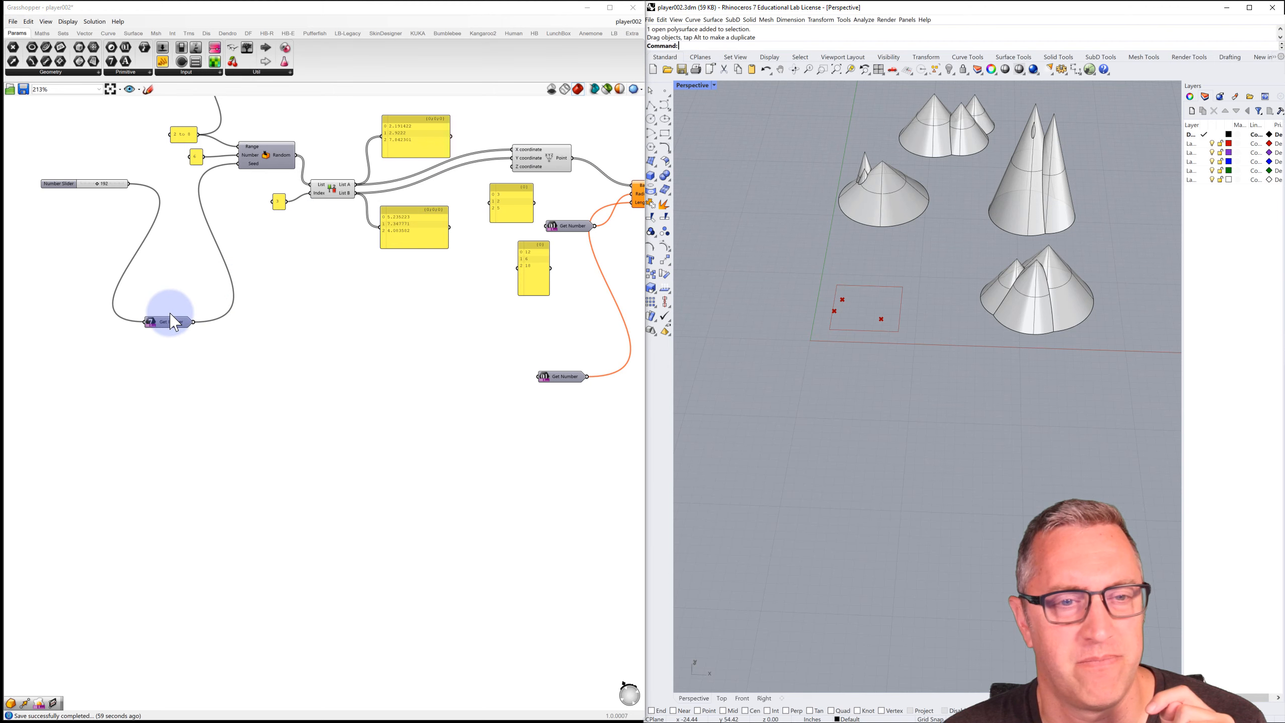
Step: In Grasshopper, place the Get Integer component between the Number Slider and Random, and stack the two Get Number components below the value panels
{"action": "left_click_drag", "start_coordinate": [171, 324], "coordinate": [187, 184]}
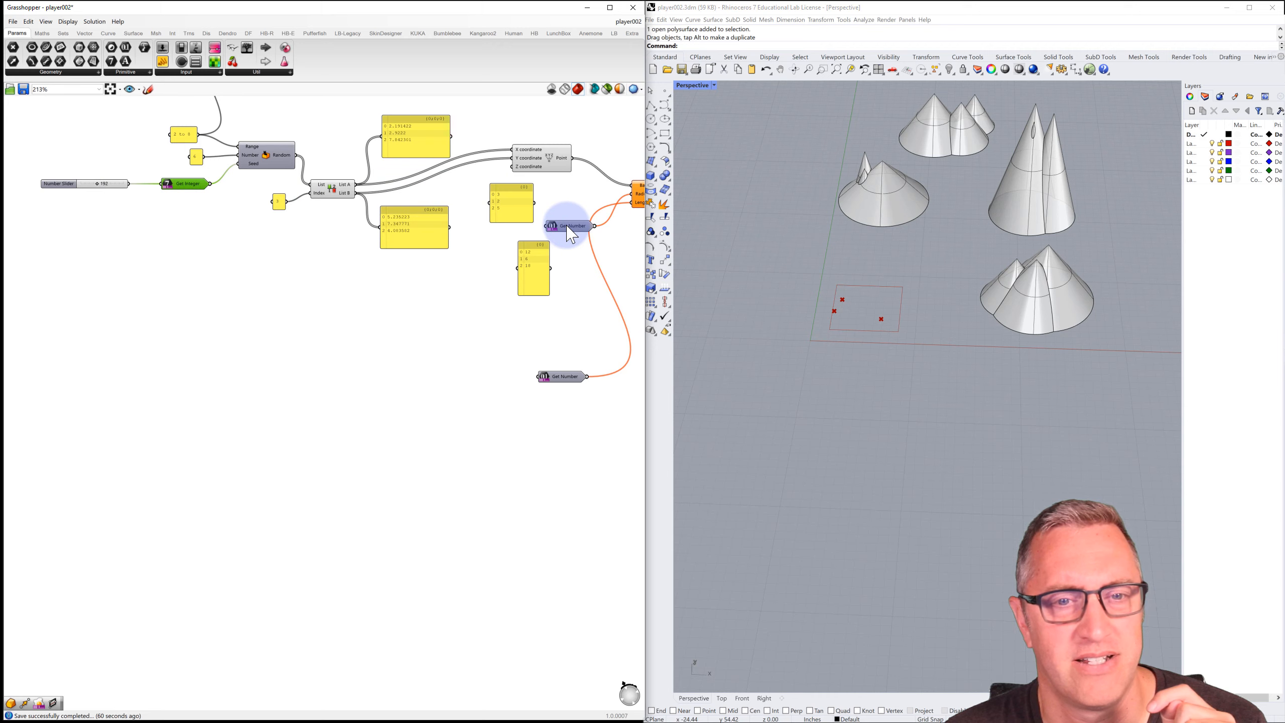
{"action": "left_click_drag", "start_coordinate": [571, 234], "coordinate": [553, 378]}
{"action": "left_click_drag", "start_coordinate": [561, 313], "coordinate": [553, 340]}
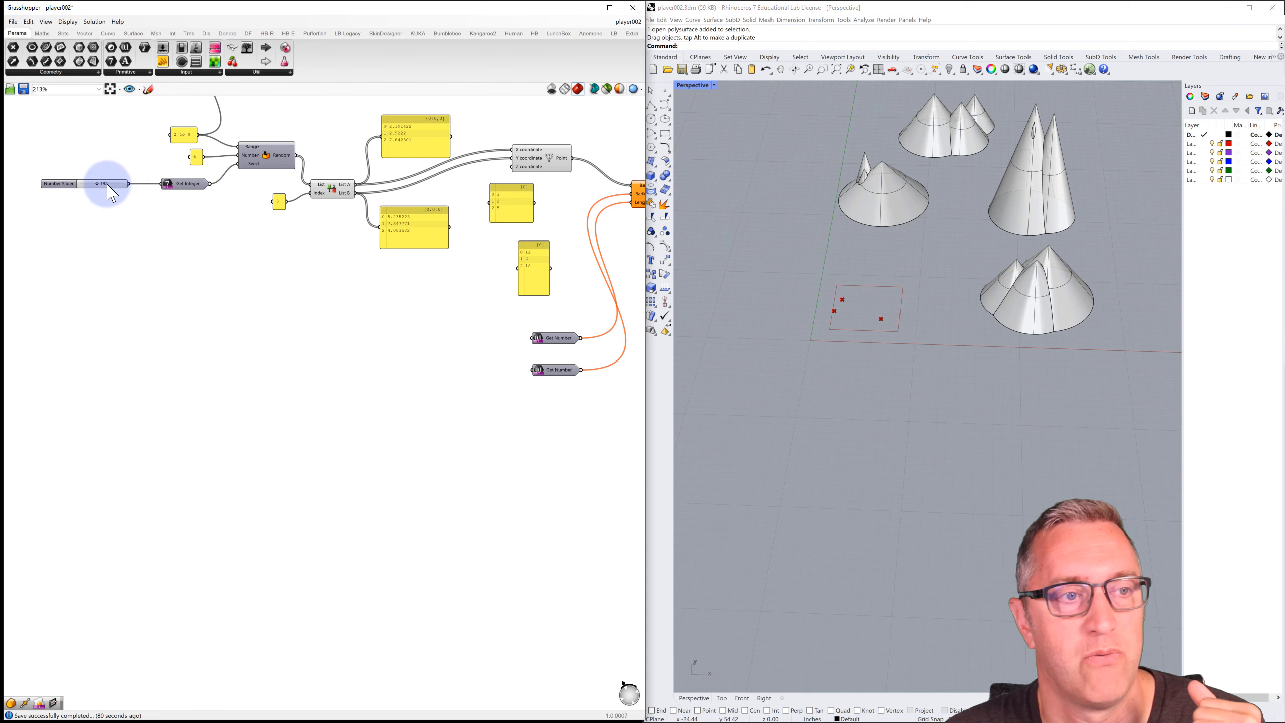
Step: Raise the Number Slider feeding the seed well into the upper part of its range and save the definition
{"action": "left_click_drag", "start_coordinate": [98, 184], "coordinate": [107, 187]}
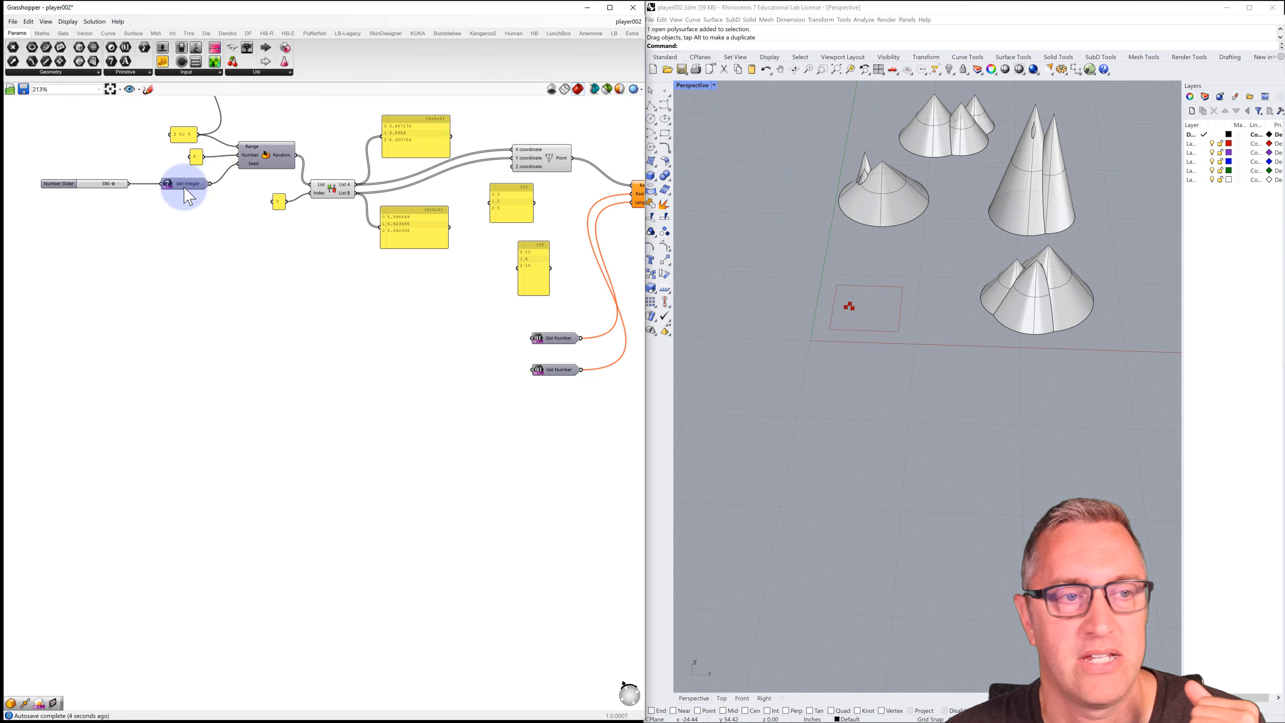
{"action": "left_click", "coordinate": [274, 232]}
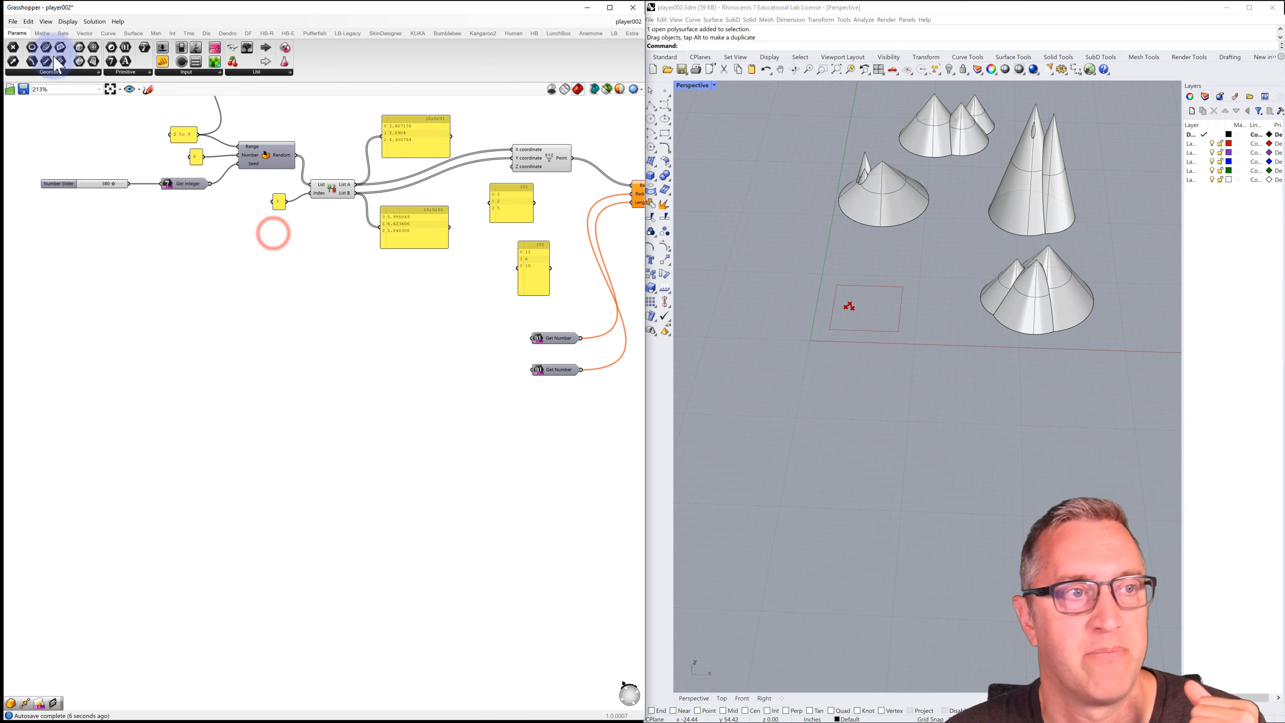
{"action": "left_click", "coordinate": [13, 22]}
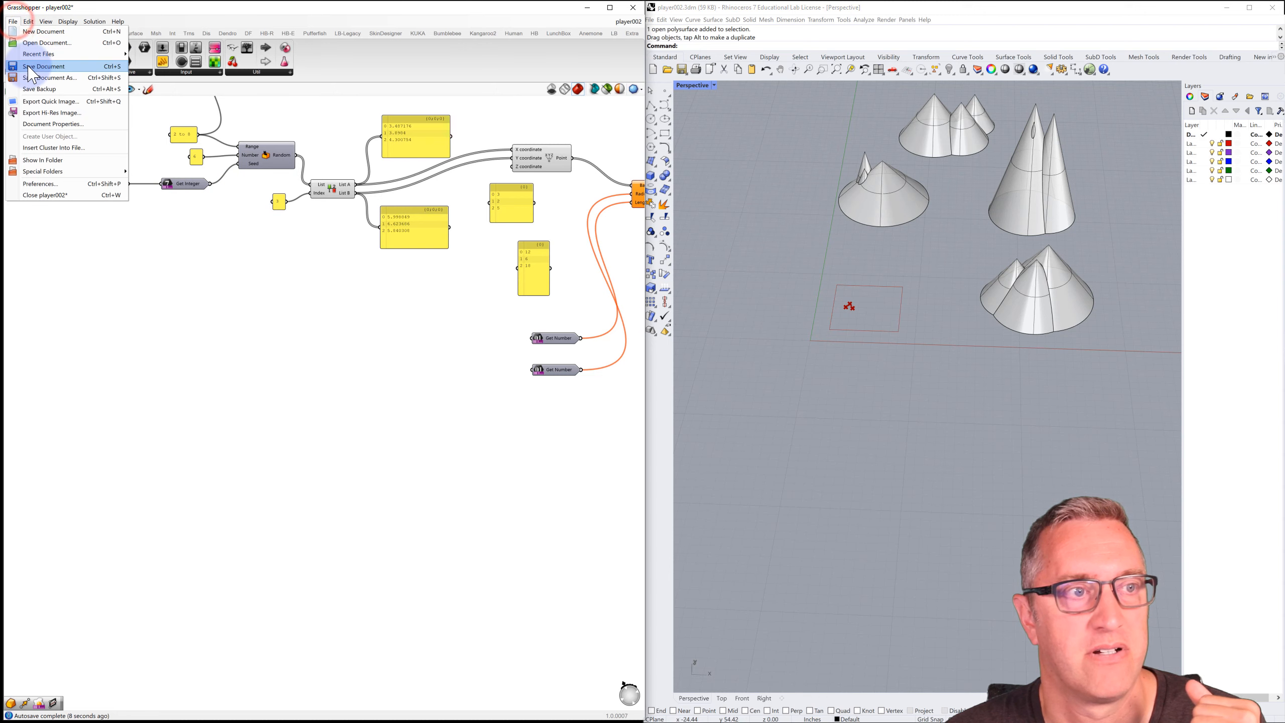
{"action": "left_click", "coordinate": [29, 67]}
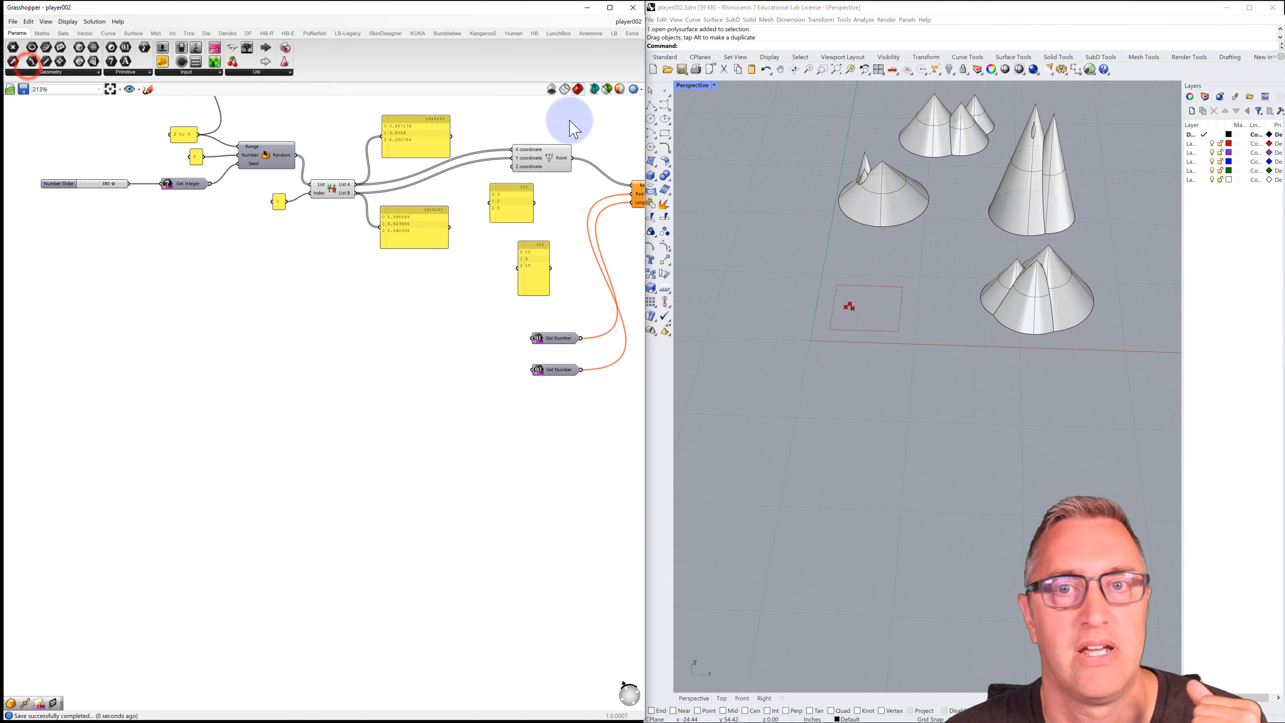
Step: In Rhino, launch Grasshopper Player and open player002.gh
{"action": "left_click", "coordinate": [1088, 70]}
{"action": "left_click_drag", "start_coordinate": [1091, 76], "coordinate": [1103, 101]}
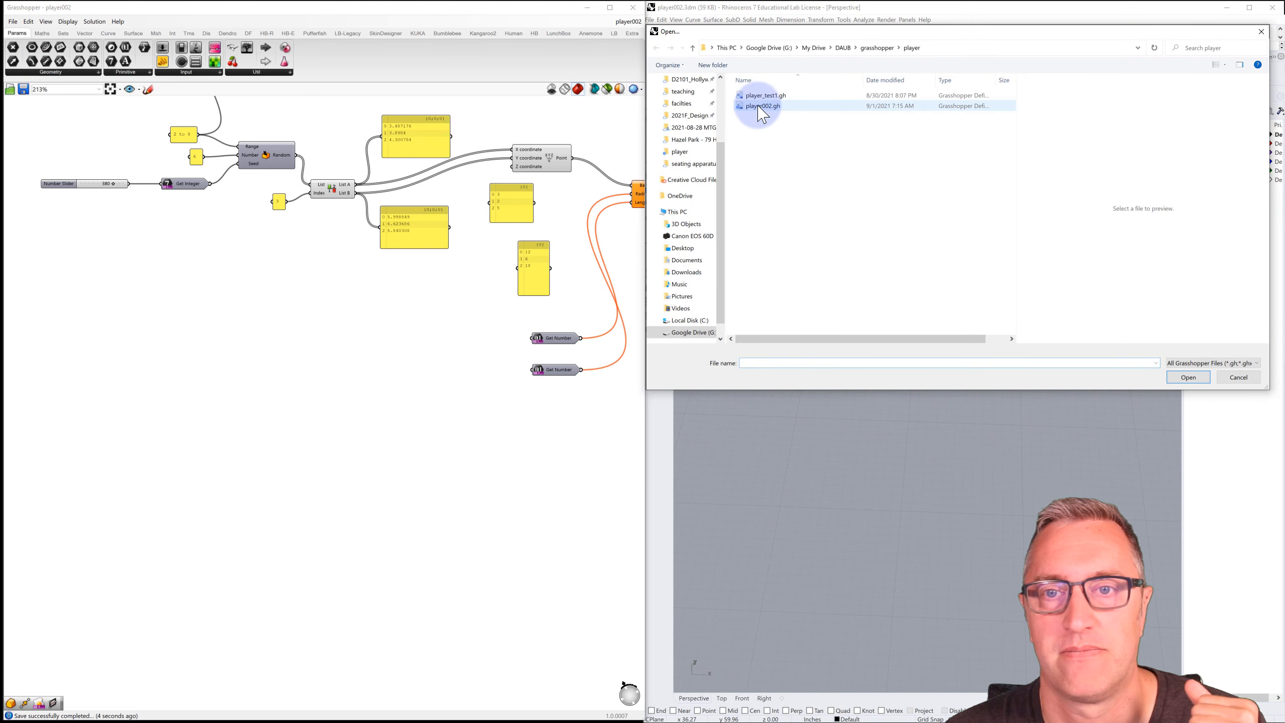
{"action": "double_click", "coordinate": [759, 106]}
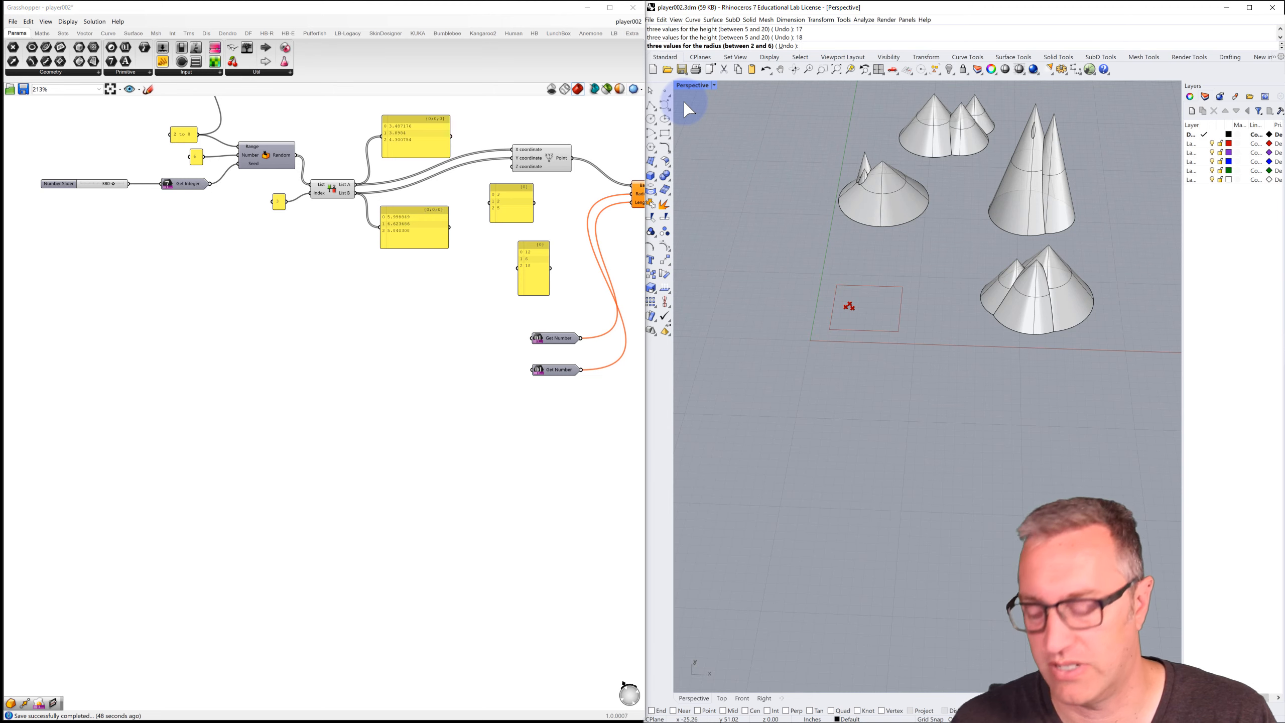
Step: Enter 3, 4 and 5 as the three radius values to finish the prompts and bake the cones
{"action": "key", "text": "Return"}
{"action": "type", "text": "4"}
{"action": "key", "text": "Return"}
{"action": "type", "text": "5"}
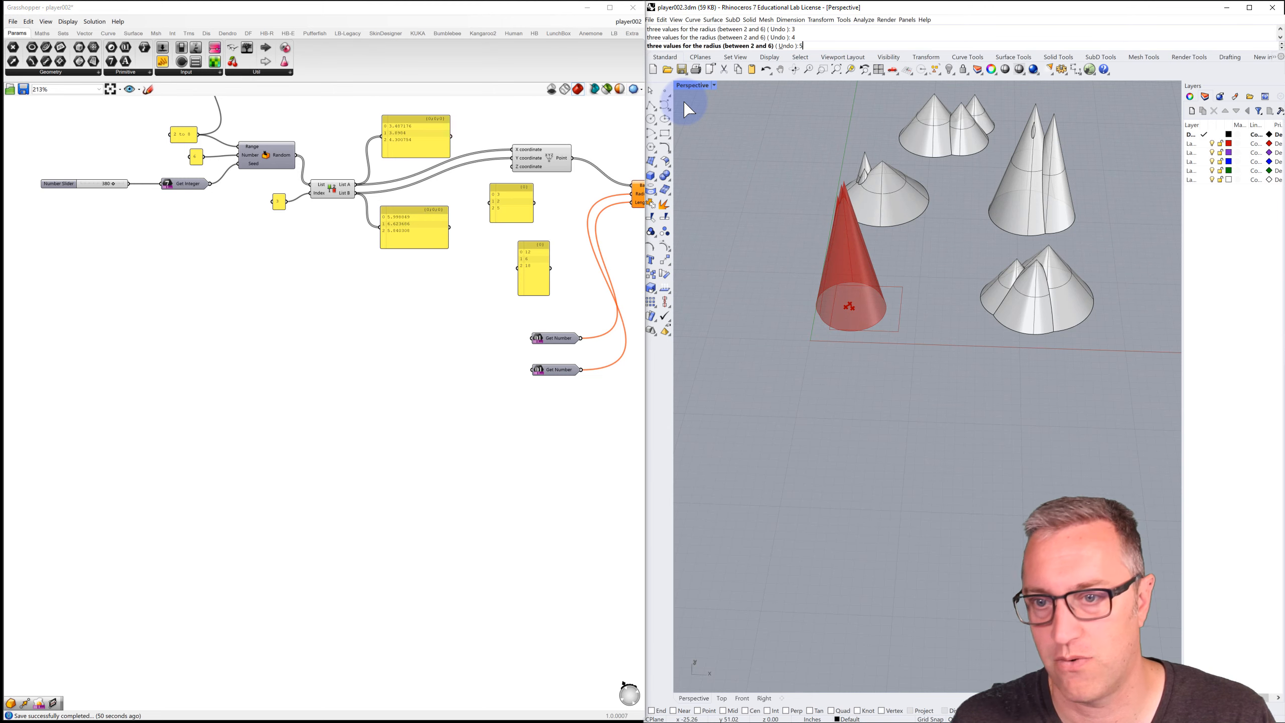
{"action": "key", "text": "Return"}
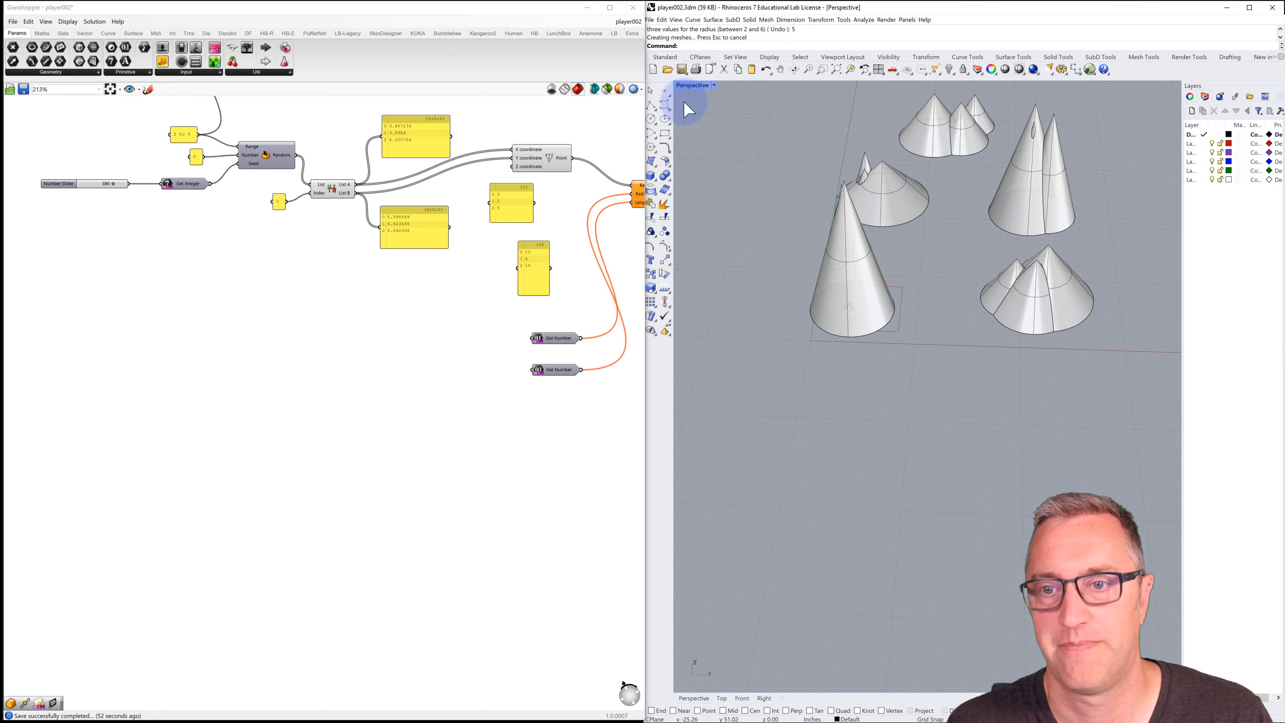
Step: Move the newly baked cones off the base rectangle to the far side of the front cone cluster
{"action": "right_click_drag", "start_coordinate": [857, 278], "coordinate": [906, 276]}
{"action": "left_click_drag", "start_coordinate": [844, 326], "coordinate": [936, 156]}
{"action": "right_click_drag", "start_coordinate": [1033, 278], "coordinate": [874, 327]}
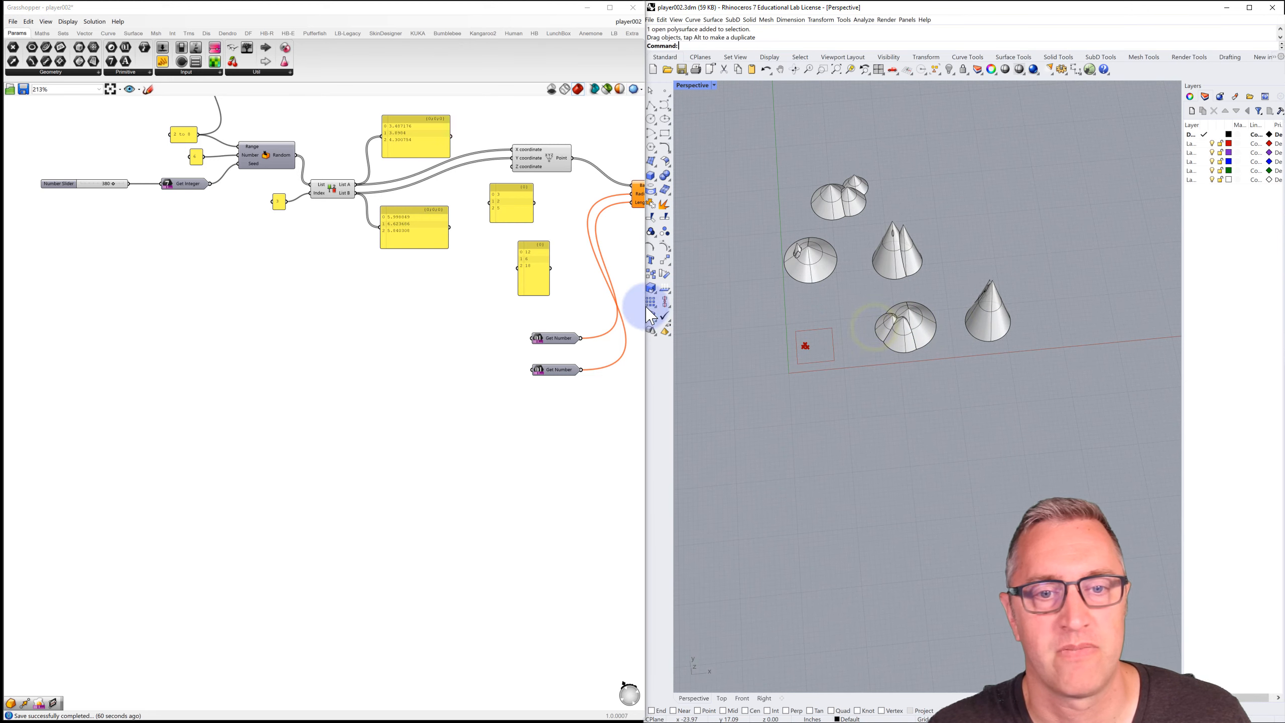
Step: In Grasshopper, shift the two Get Number components slightly lower and space them farther apart
{"action": "left_click_drag", "start_coordinate": [566, 371], "coordinate": [532, 392]}
{"action": "left_click_drag", "start_coordinate": [545, 321], "coordinate": [535, 358]}
{"action": "left_click", "coordinate": [472, 328]}
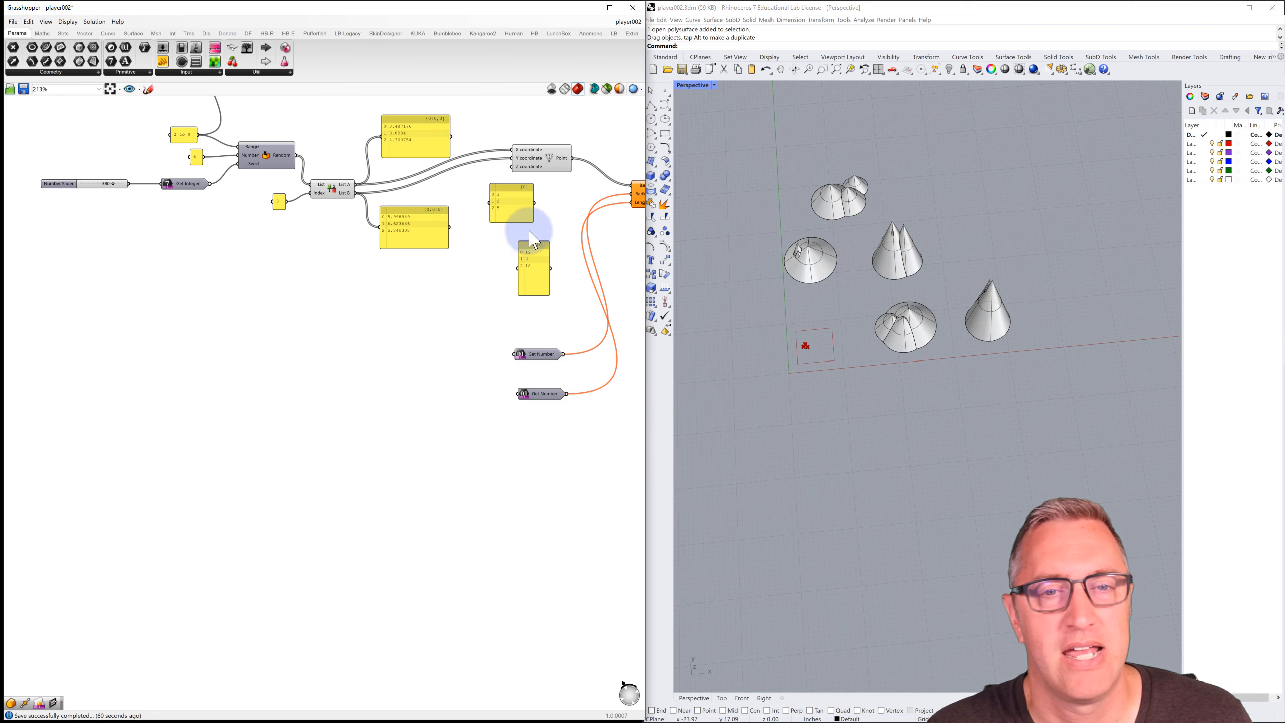
Step: Connect the radius panel and the height panel to their Get Number components as default values, placing each panel beside its component
{"action": "left_click_drag", "start_coordinate": [512, 191], "coordinate": [515, 355]}
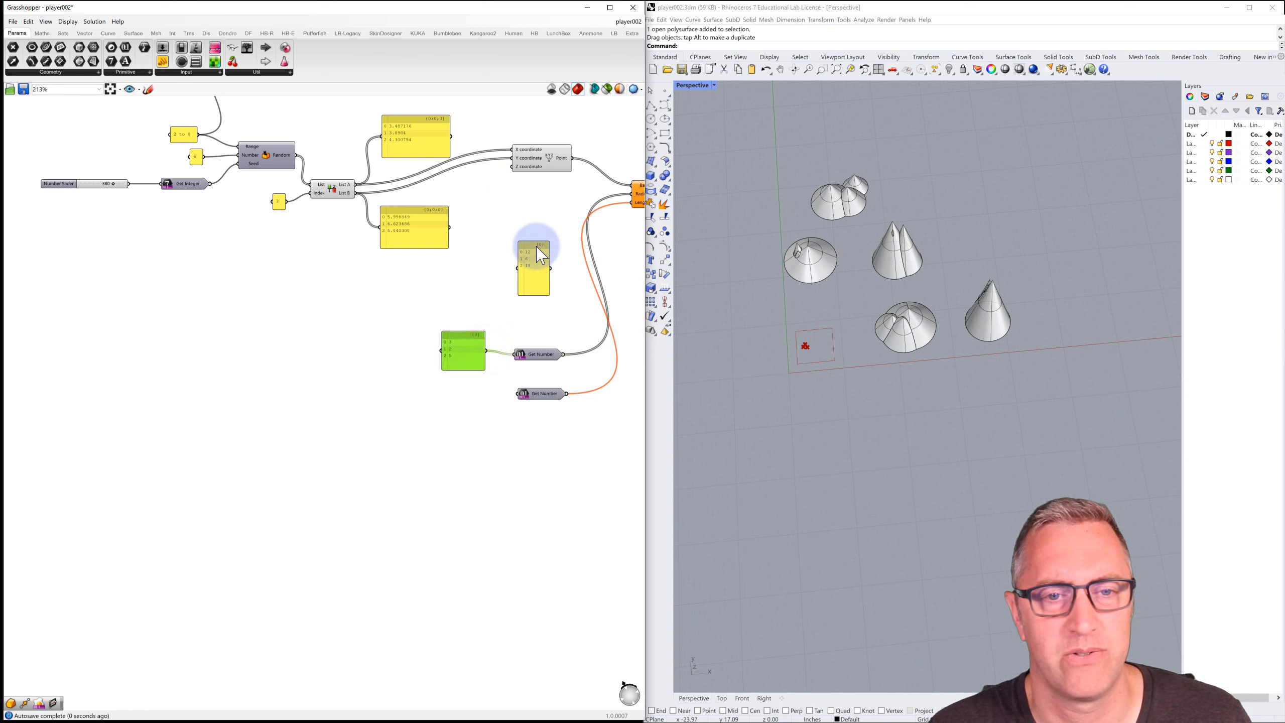
{"action": "left_click_drag", "start_coordinate": [537, 251], "coordinate": [519, 394]}
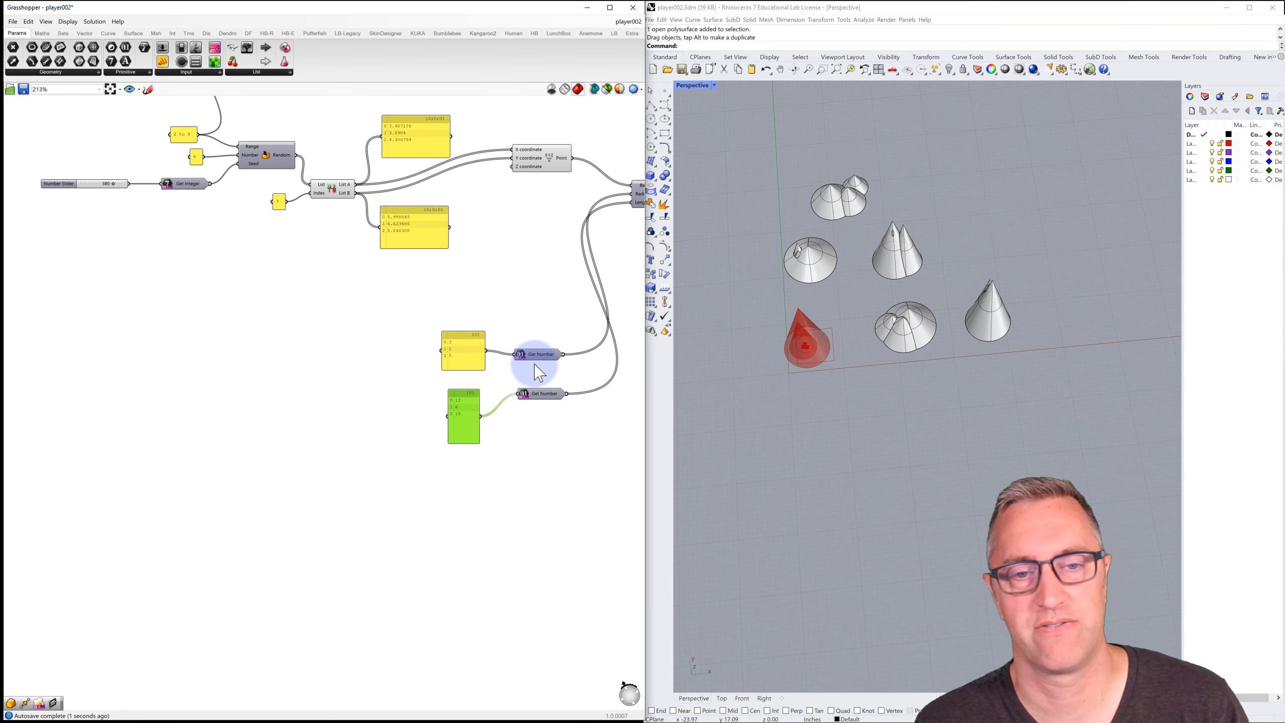
{"action": "right_click_drag", "start_coordinate": [532, 327], "coordinate": [358, 299]}
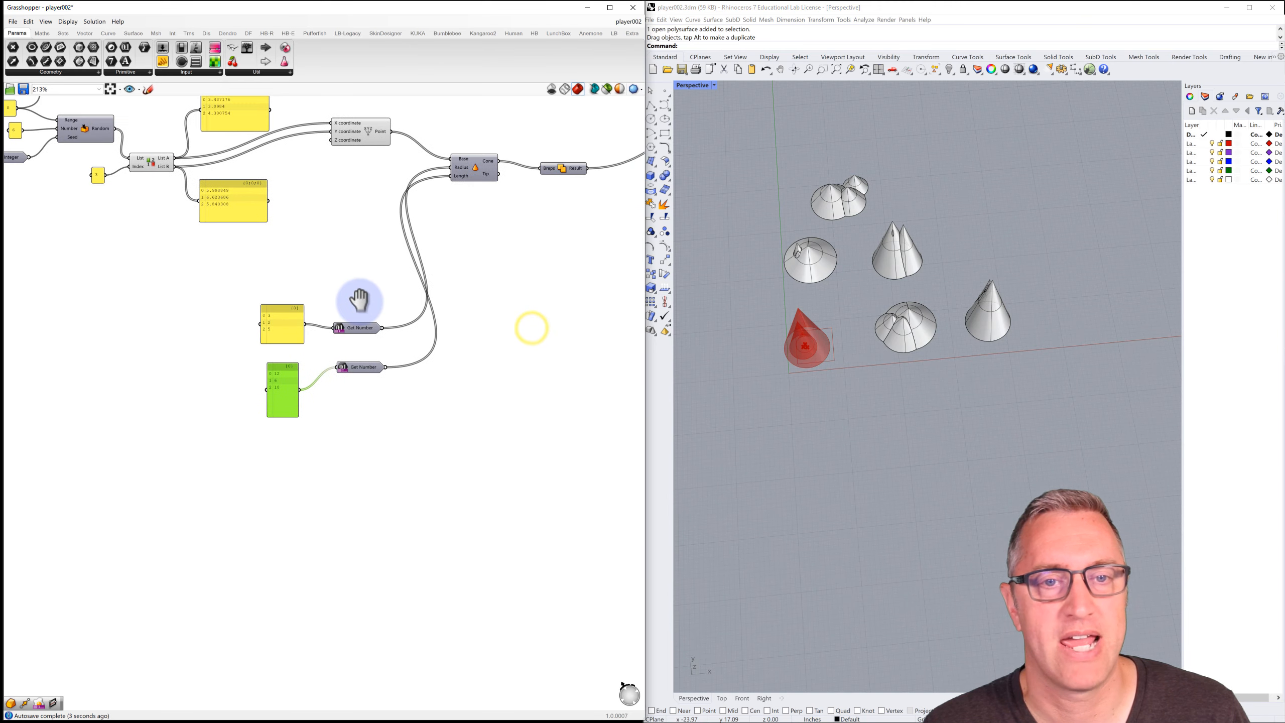
Step: Disconnect the radius panel and the height panel from their Get Number components and check the missing cone preview in Rhino
{"action": "scroll", "coordinate": [362, 306], "scroll_direction": "down", "scroll_amount": 1}
{"action": "left_click_drag", "start_coordinate": [325, 324], "coordinate": [339, 324]}
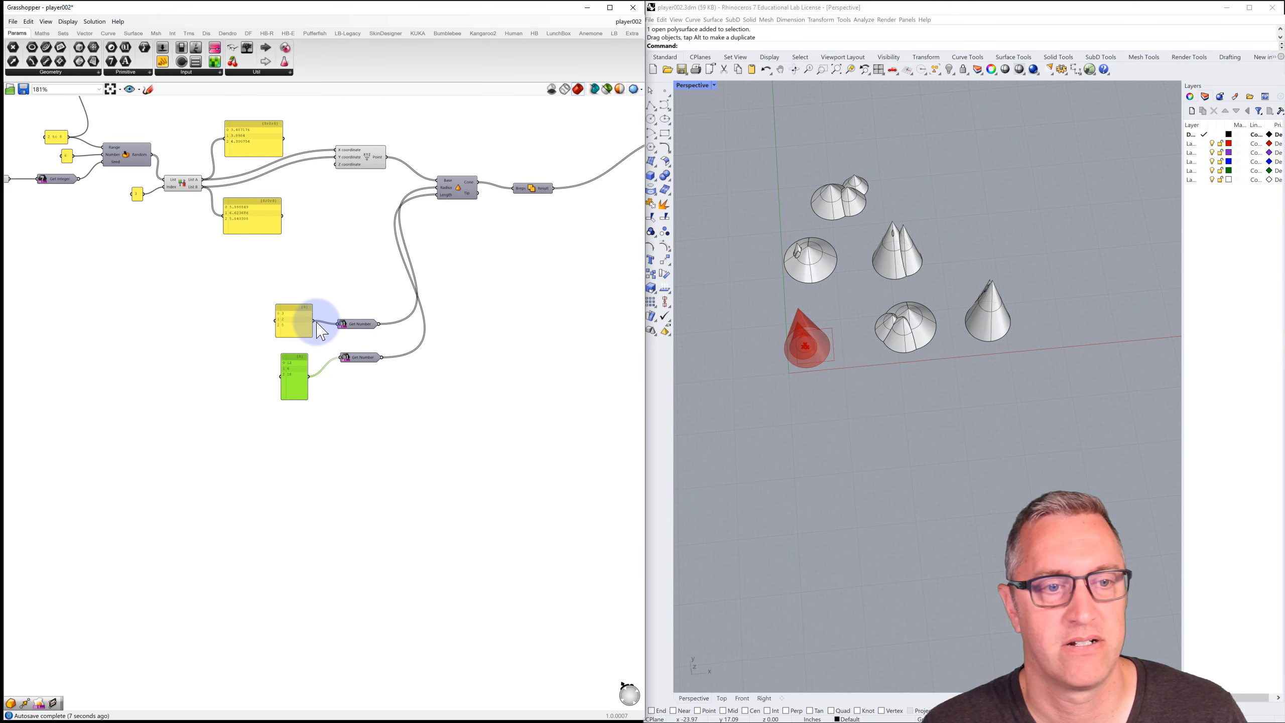
{"action": "left_click_drag", "start_coordinate": [322, 326], "coordinate": [339, 323], "text": "ctrl"}
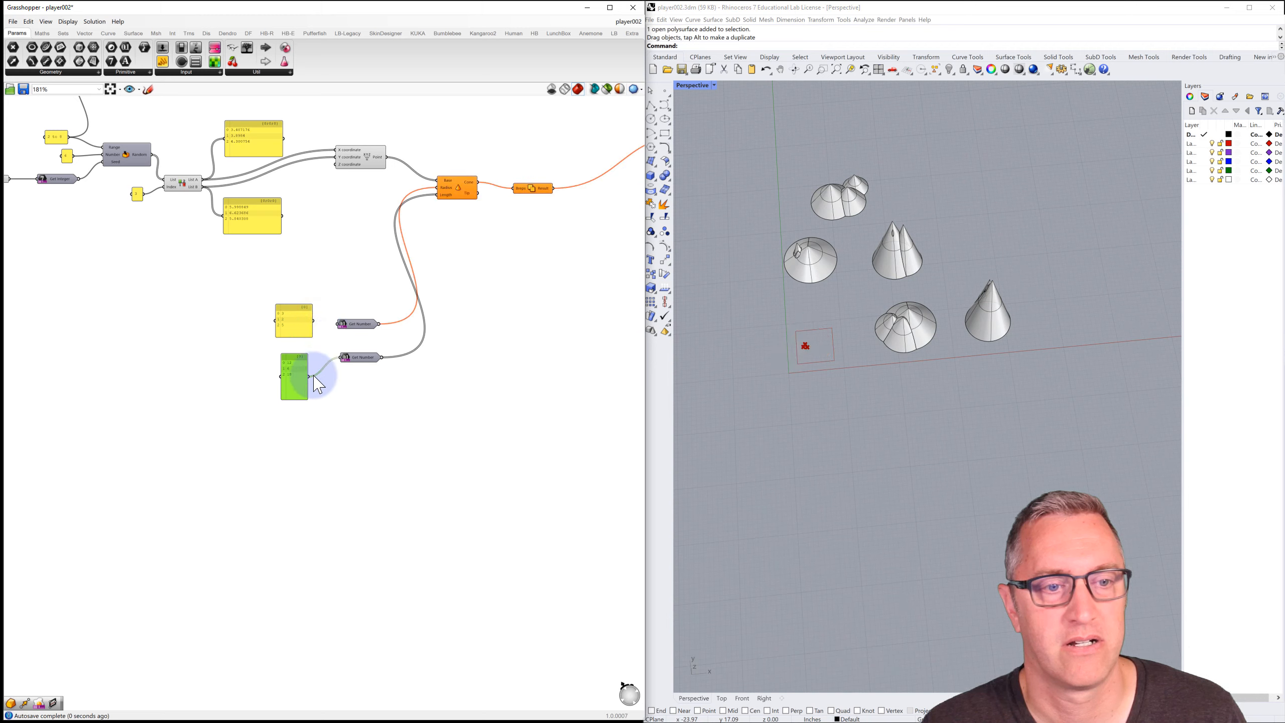
{"action": "left_click_drag", "start_coordinate": [310, 377], "coordinate": [344, 357], "text": "ctrl"}
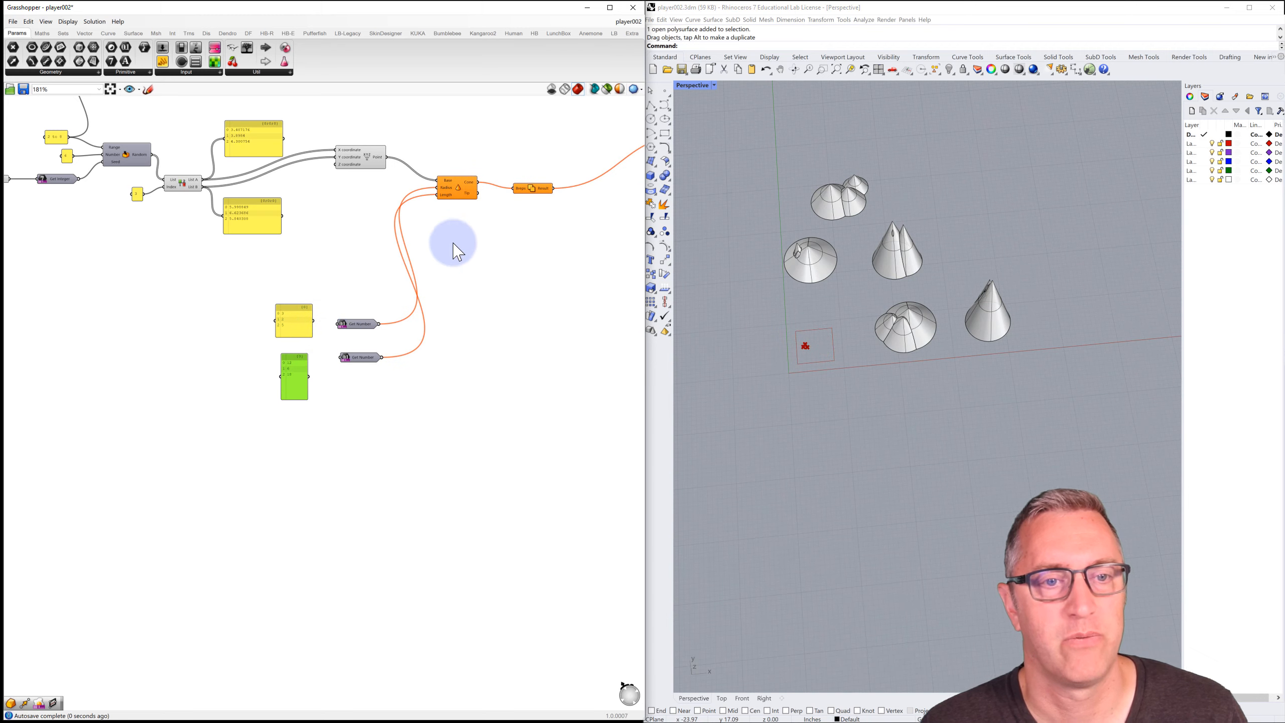
{"action": "right_click_drag", "start_coordinate": [506, 221], "coordinate": [402, 265]}
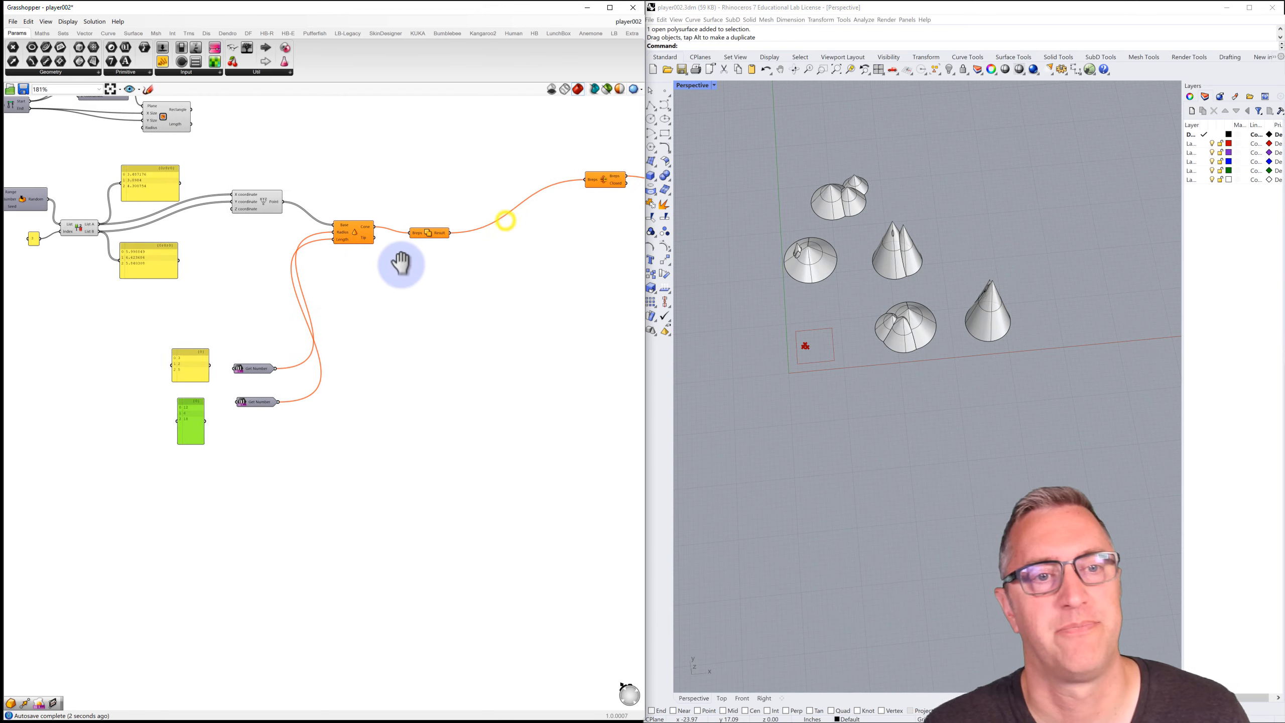
{"action": "scroll", "coordinate": [402, 265], "scroll_direction": "down", "scroll_amount": 2}
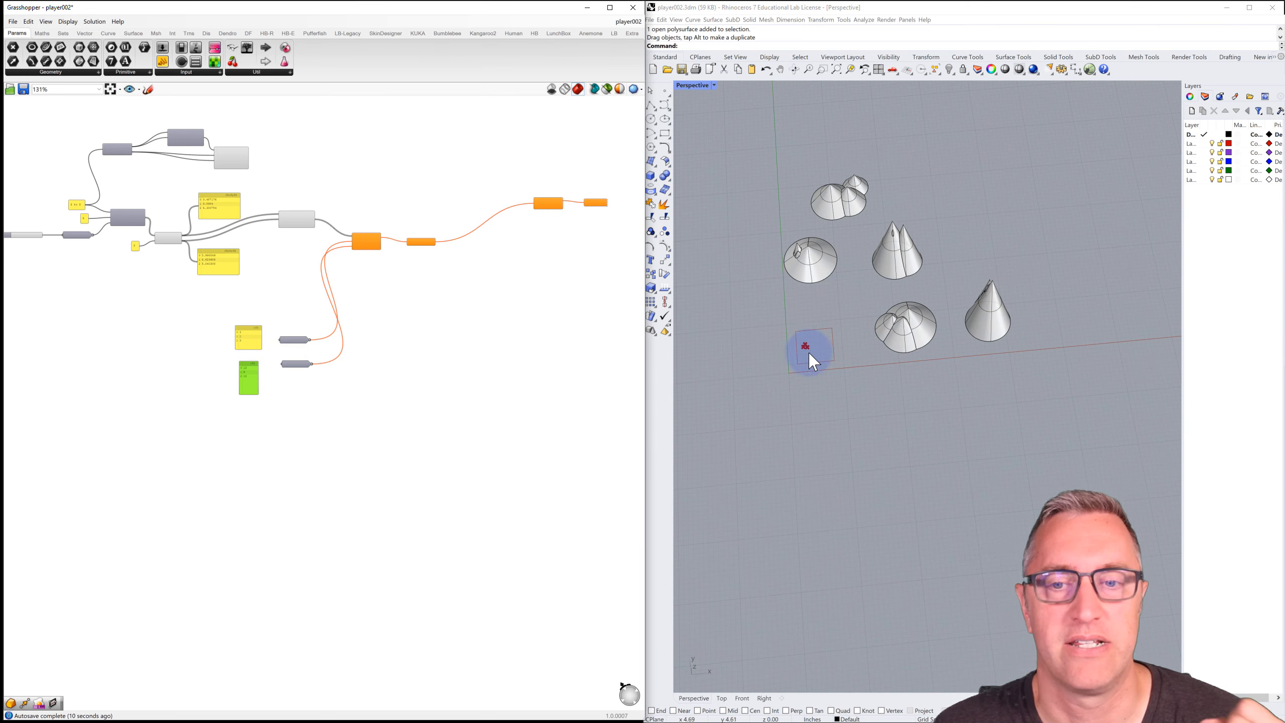
{"action": "scroll", "coordinate": [787, 345], "scroll_direction": "up", "scroll_amount": 3}
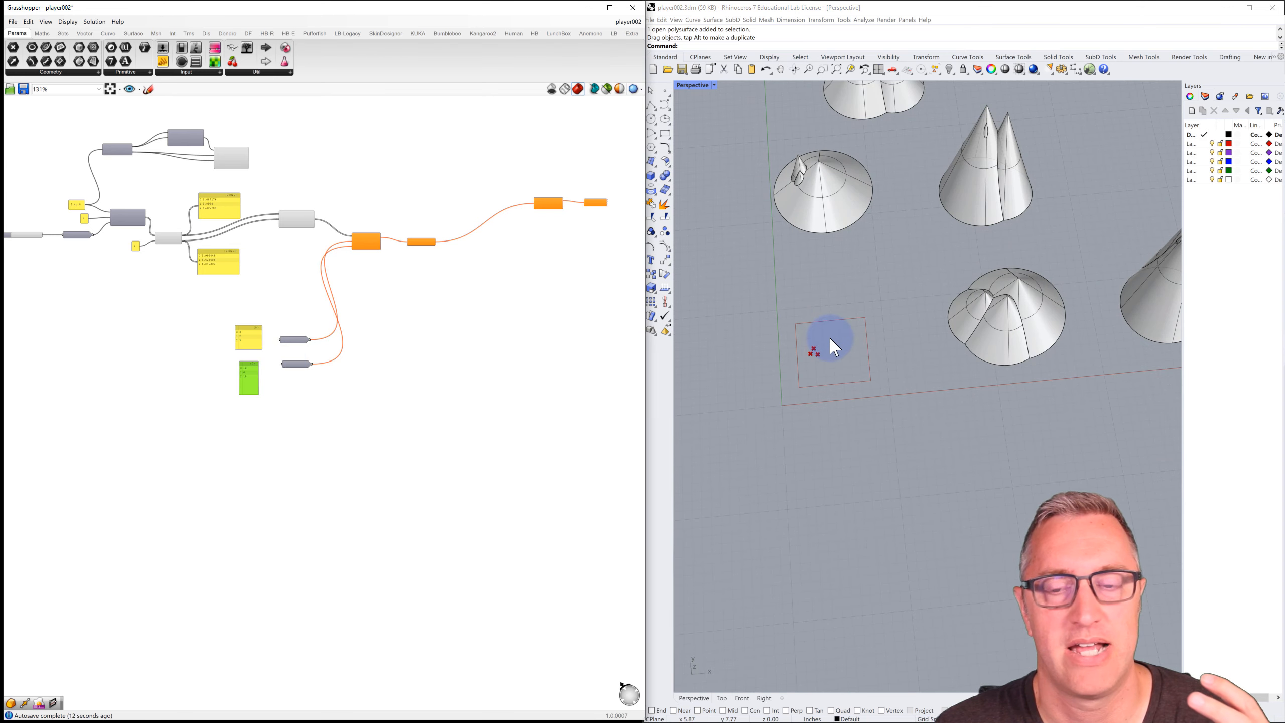
{"action": "scroll", "coordinate": [273, 339], "scroll_direction": "up", "scroll_amount": 3}
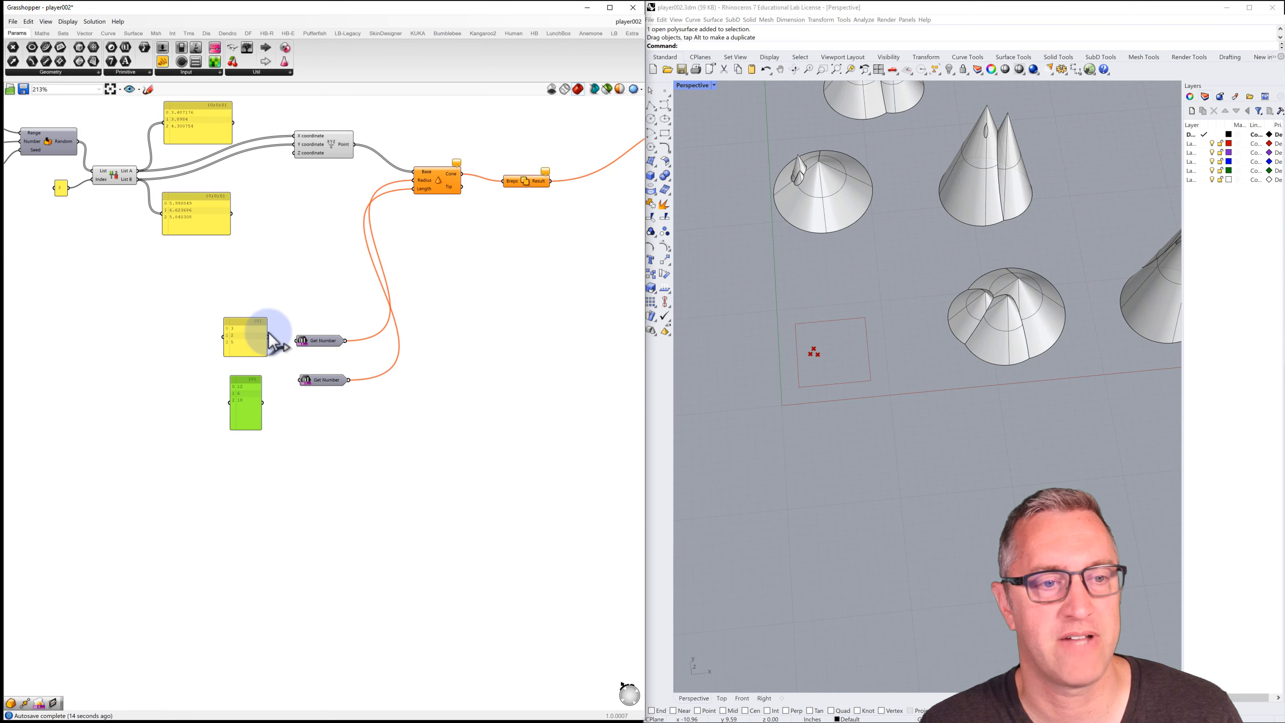
{"action": "scroll", "coordinate": [304, 306], "scroll_direction": "down", "scroll_amount": 3}
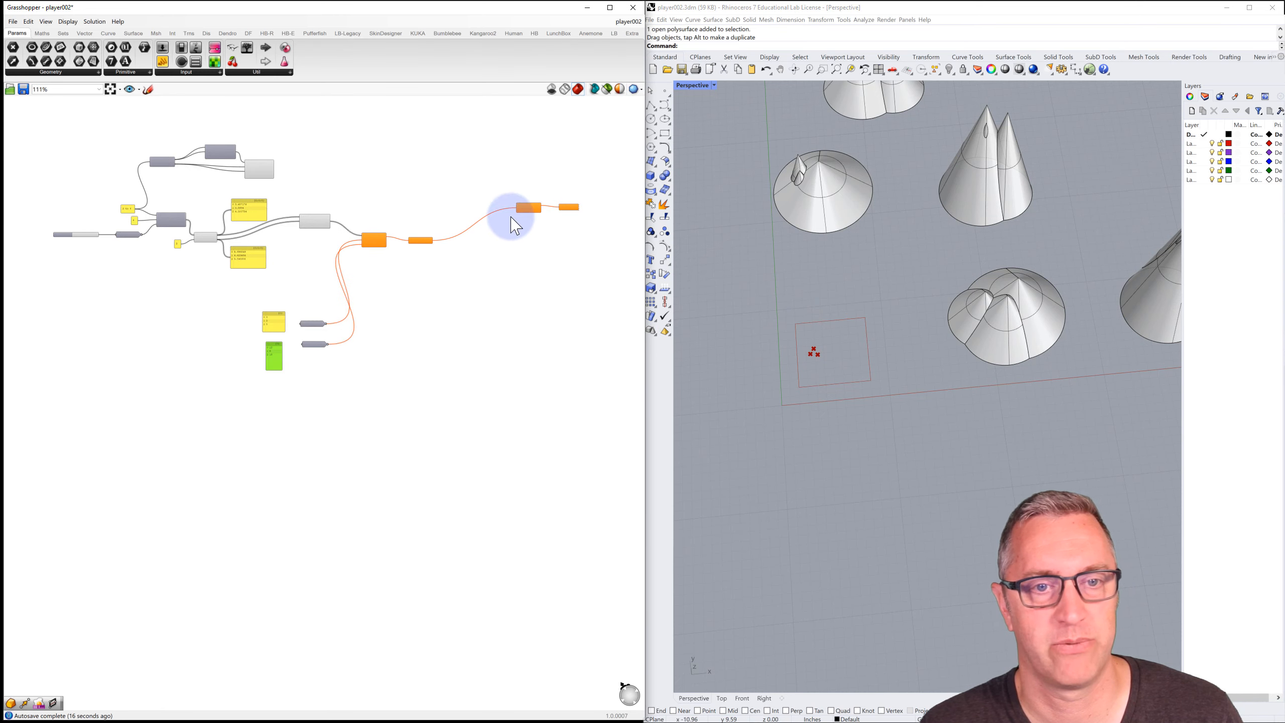
{"action": "scroll", "coordinate": [312, 340], "scroll_direction": "up", "scroll_amount": 3}
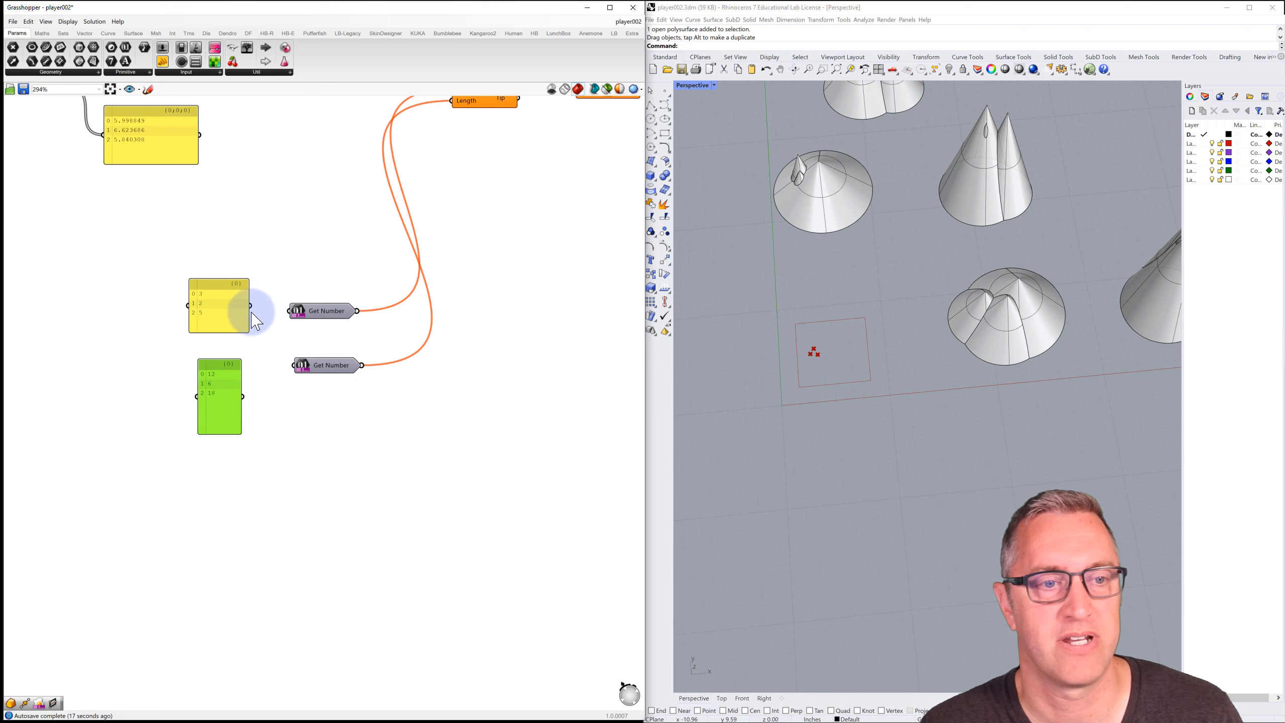
Step: Reconnect the radius panel to the upper Get Number component and the height panel to the lower one as defaults
{"action": "left_click_drag", "start_coordinate": [251, 305], "coordinate": [299, 318]}
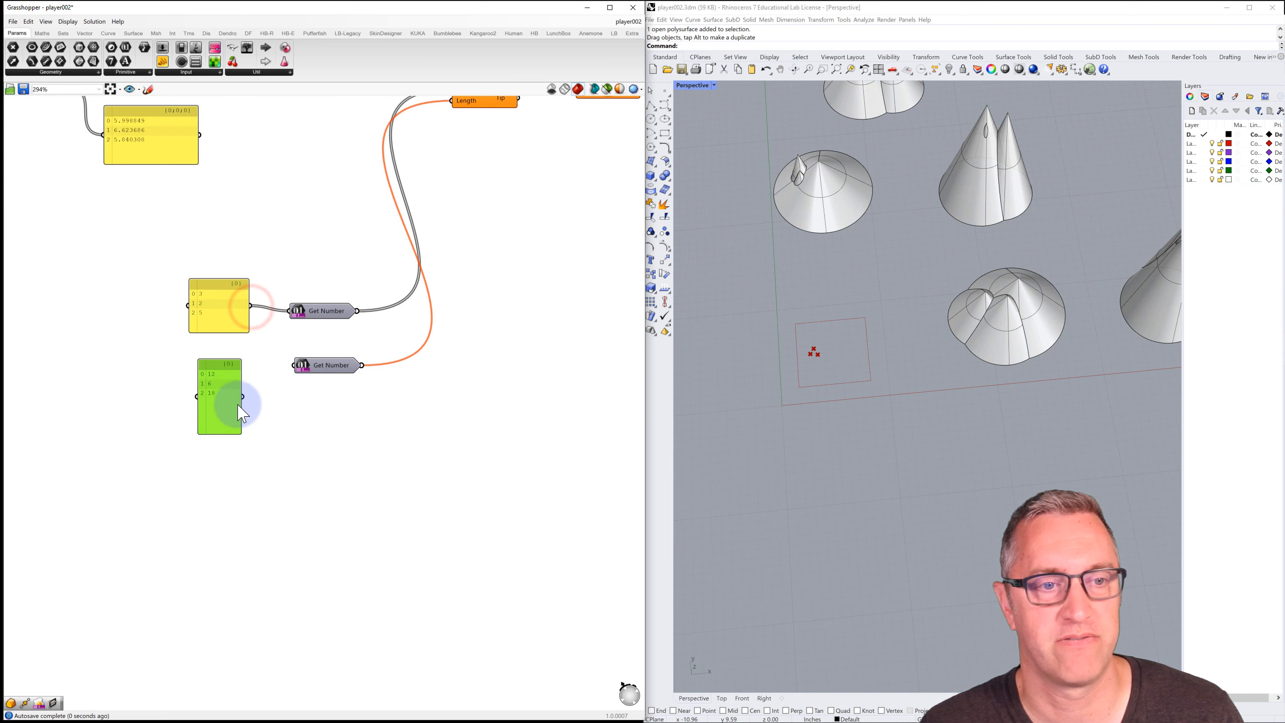
{"action": "left_click_drag", "start_coordinate": [244, 397], "coordinate": [300, 368]}
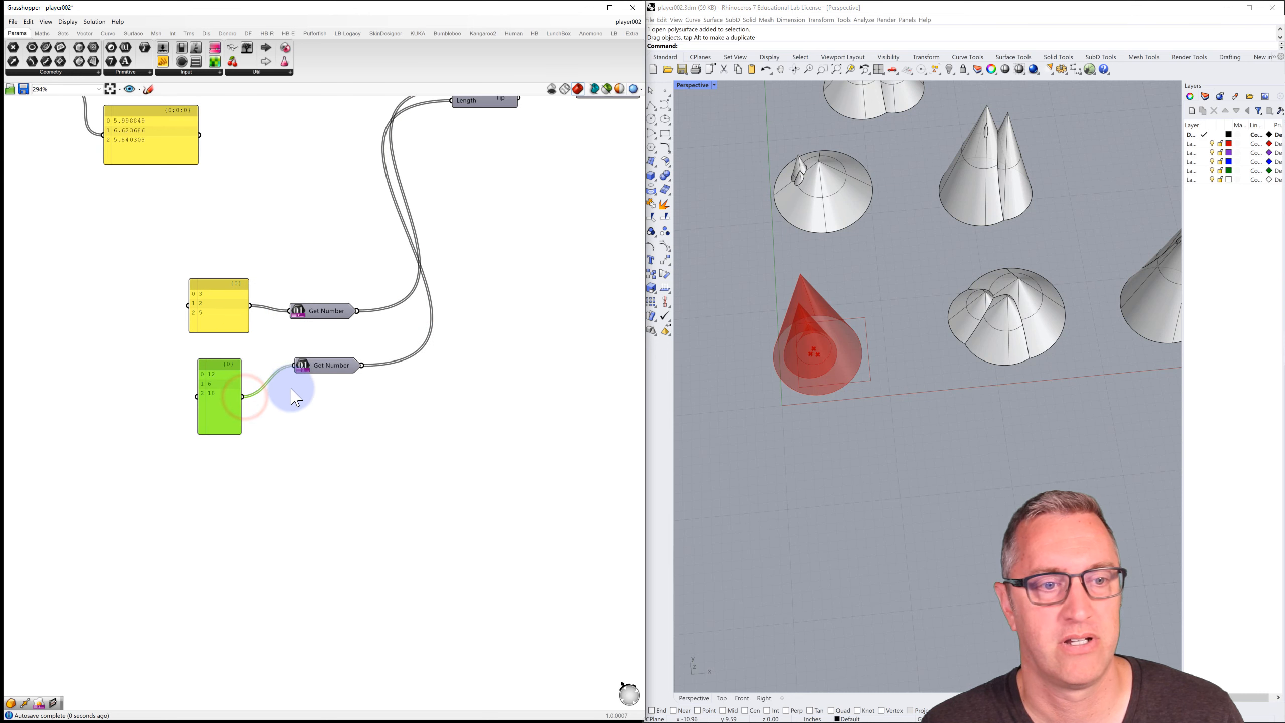
Step: Save the Grasshopper definition with the default panels connected and deselect the height panel
{"action": "scroll", "coordinate": [296, 331], "scroll_direction": "down", "scroll_amount": 3}
{"action": "right_click_drag", "start_coordinate": [760, 339], "coordinate": [870, 356]}
{"action": "scroll", "coordinate": [448, 299], "scroll_direction": "down", "scroll_amount": 3}
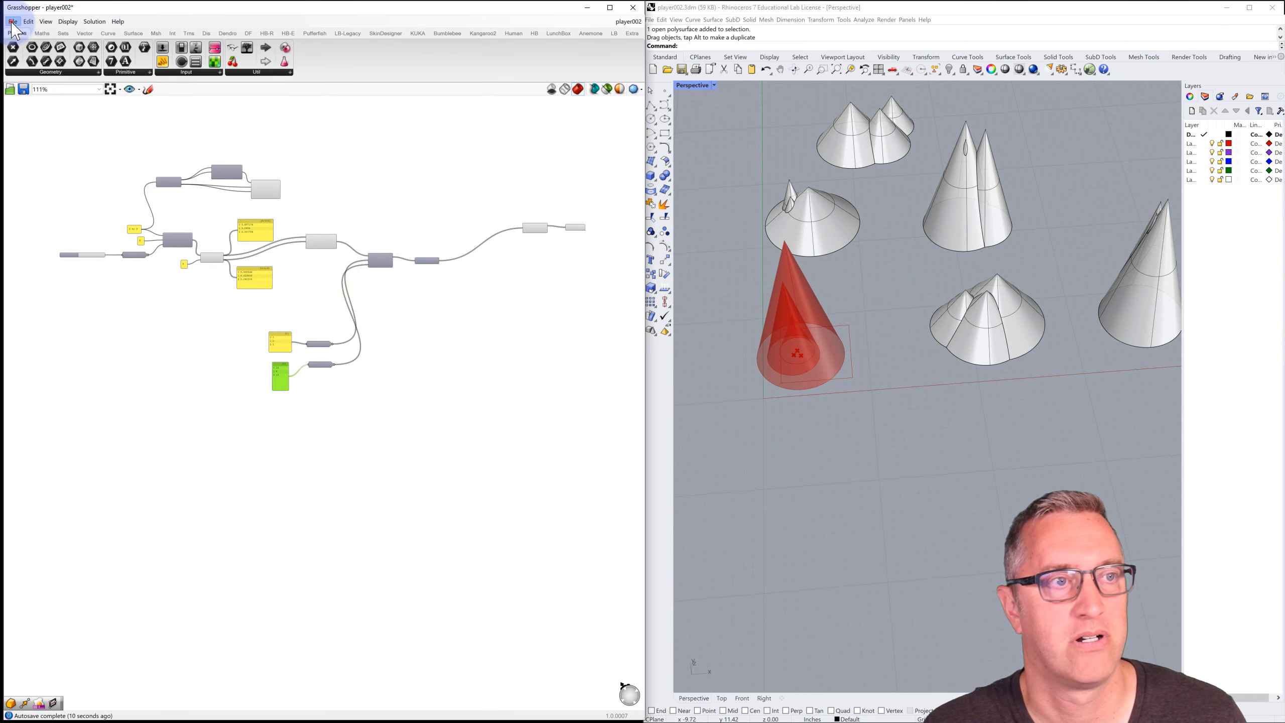
{"action": "left_click", "coordinate": [13, 21]}
{"action": "left_click", "coordinate": [25, 62]}
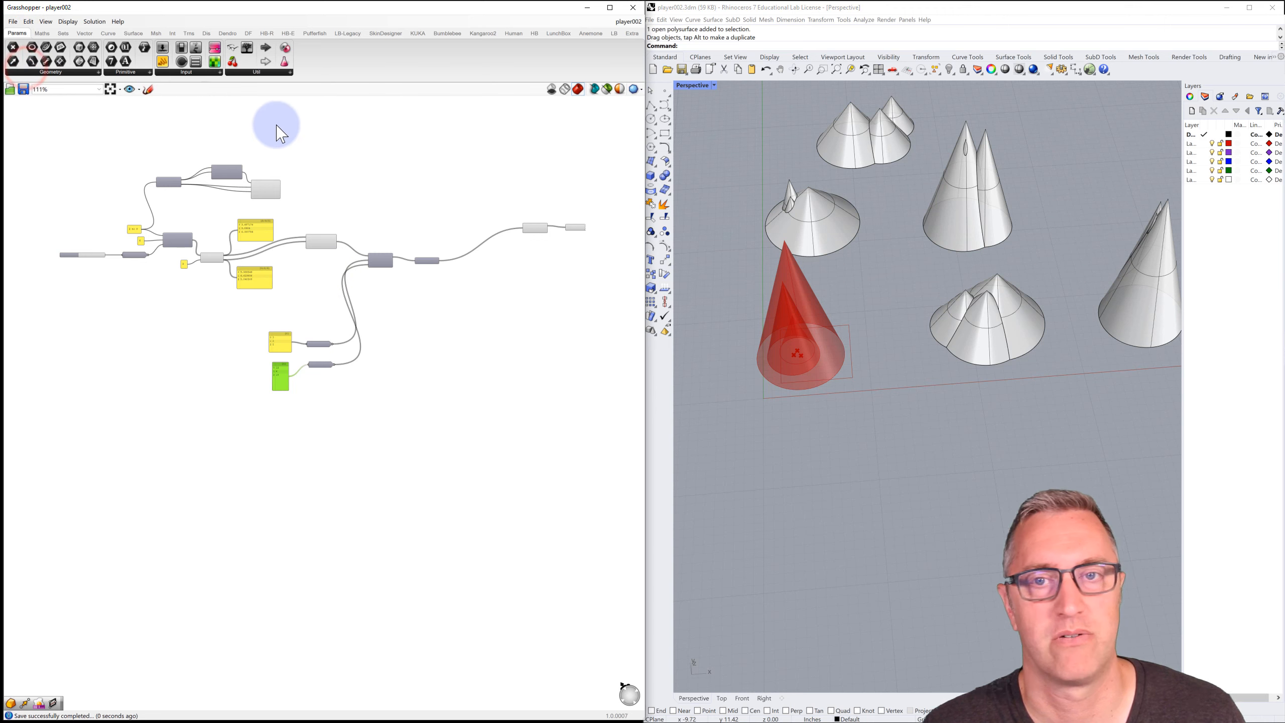
{"action": "left_click", "coordinate": [491, 148]}
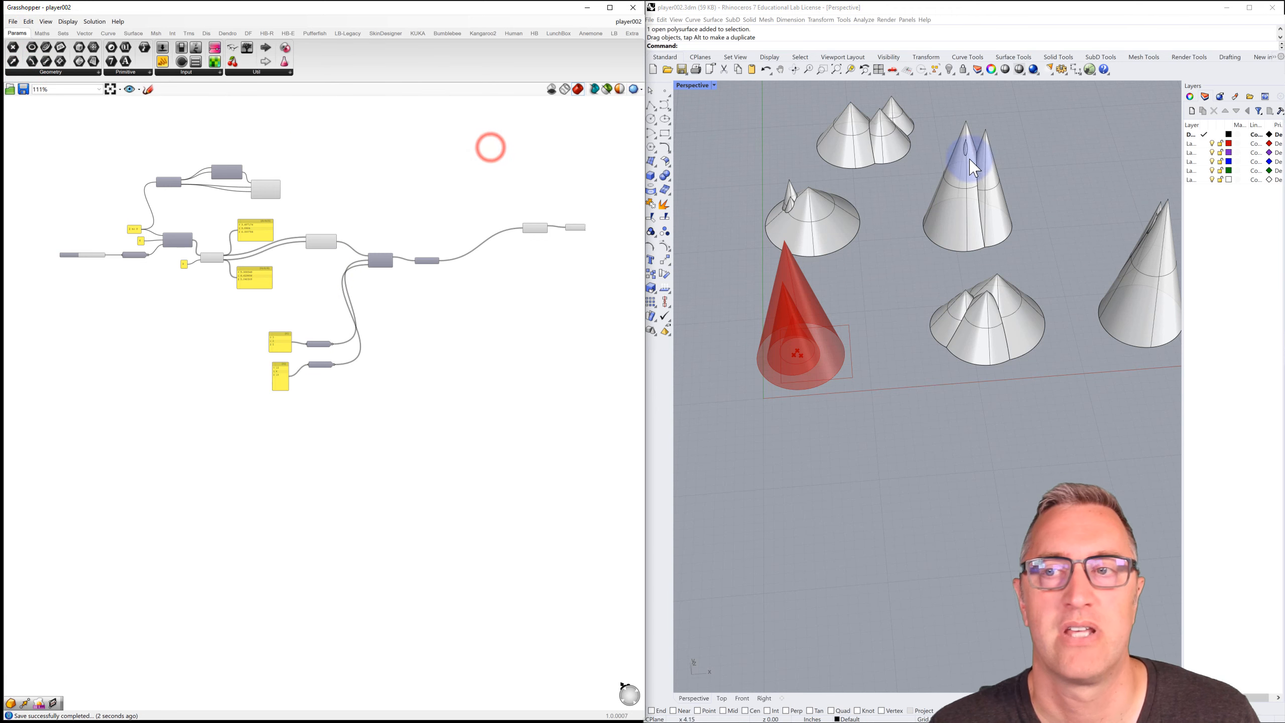
Step: In Rhino, run player002.gh with Grasshopper Player and enter 3, 4 and 5 as the three radius values
{"action": "left_click", "coordinate": [1091, 68]}
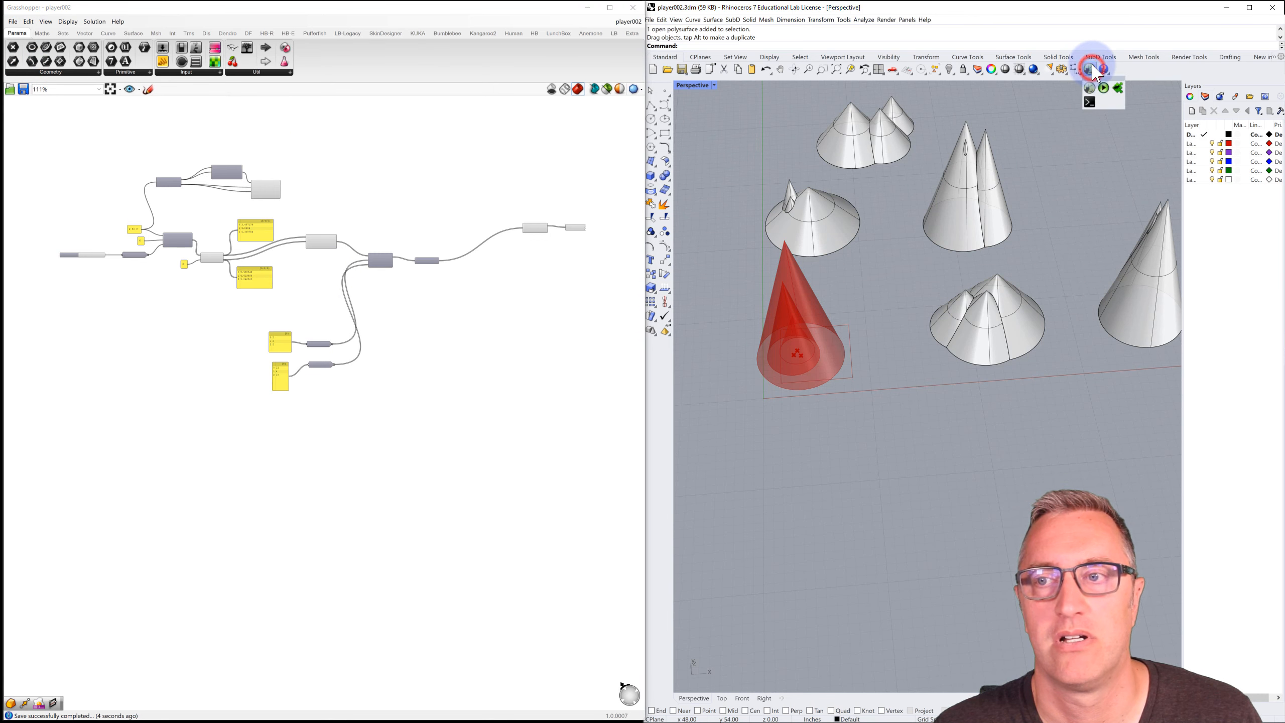
{"action": "left_click", "coordinate": [1111, 86]}
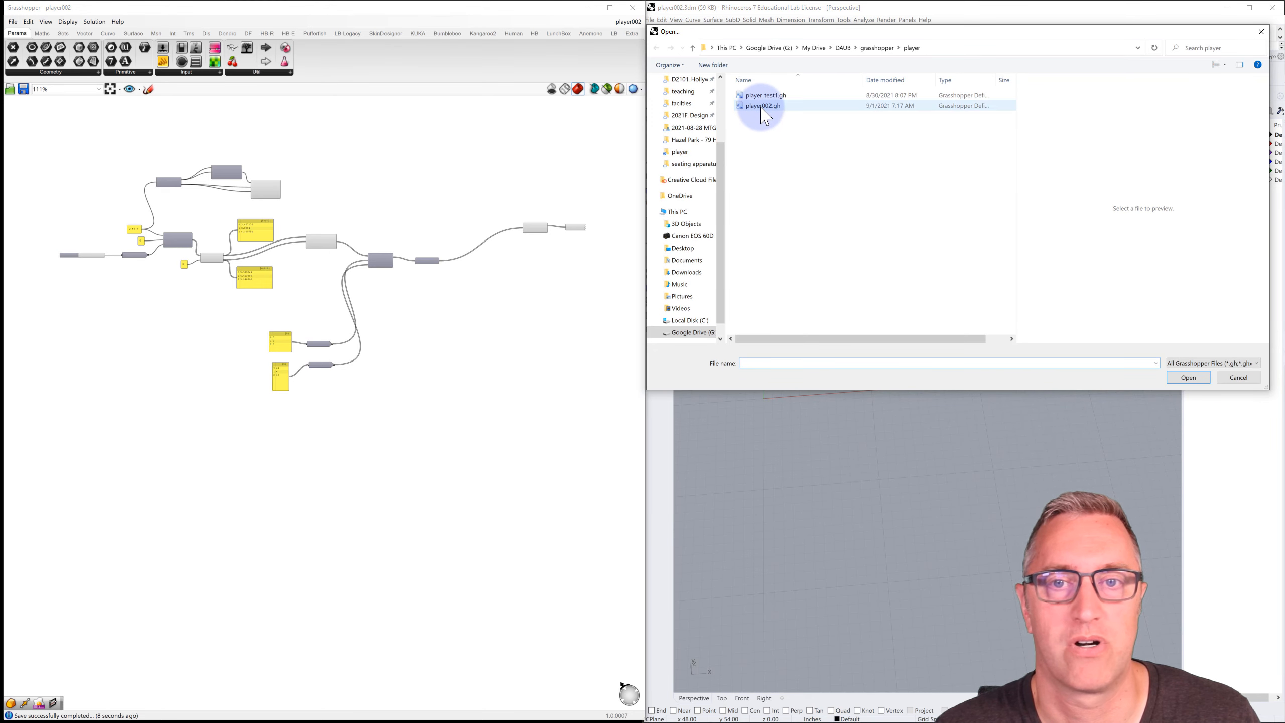
{"action": "double_click", "coordinate": [764, 107]}
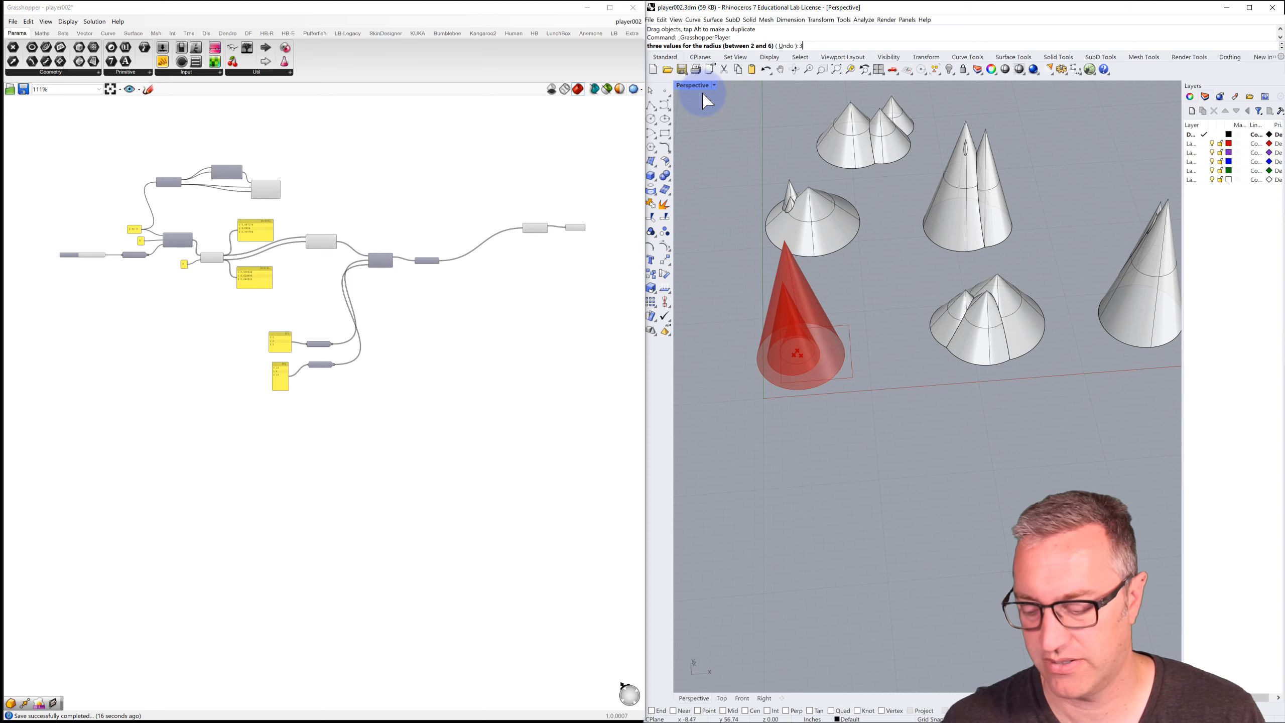
{"action": "key", "text": "Return"}
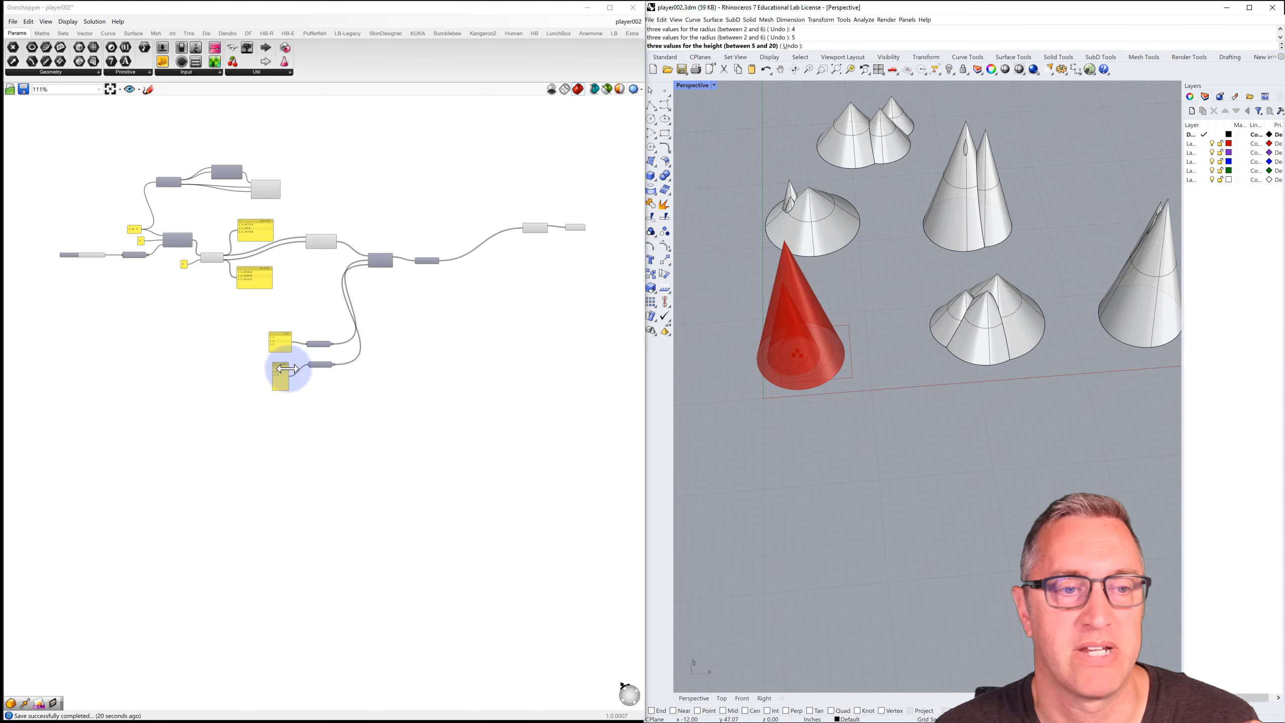
Step: Enter 16, 17 and 18 as the three height values to finish the prompts and bake the cones
{"action": "scroll", "coordinate": [286, 368], "scroll_direction": "up", "scroll_amount": 5}
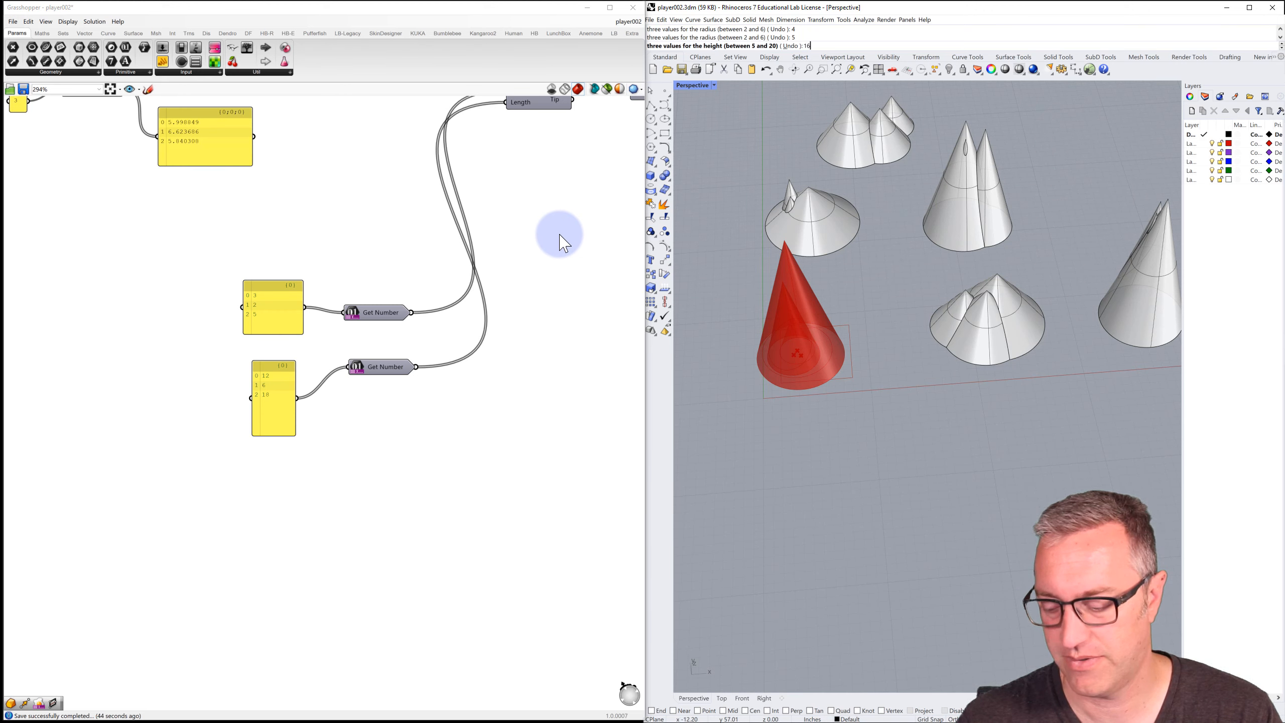
{"action": "key", "text": "Return"}
{"action": "type", "text": "17"}
{"action": "key", "text": "Return"}
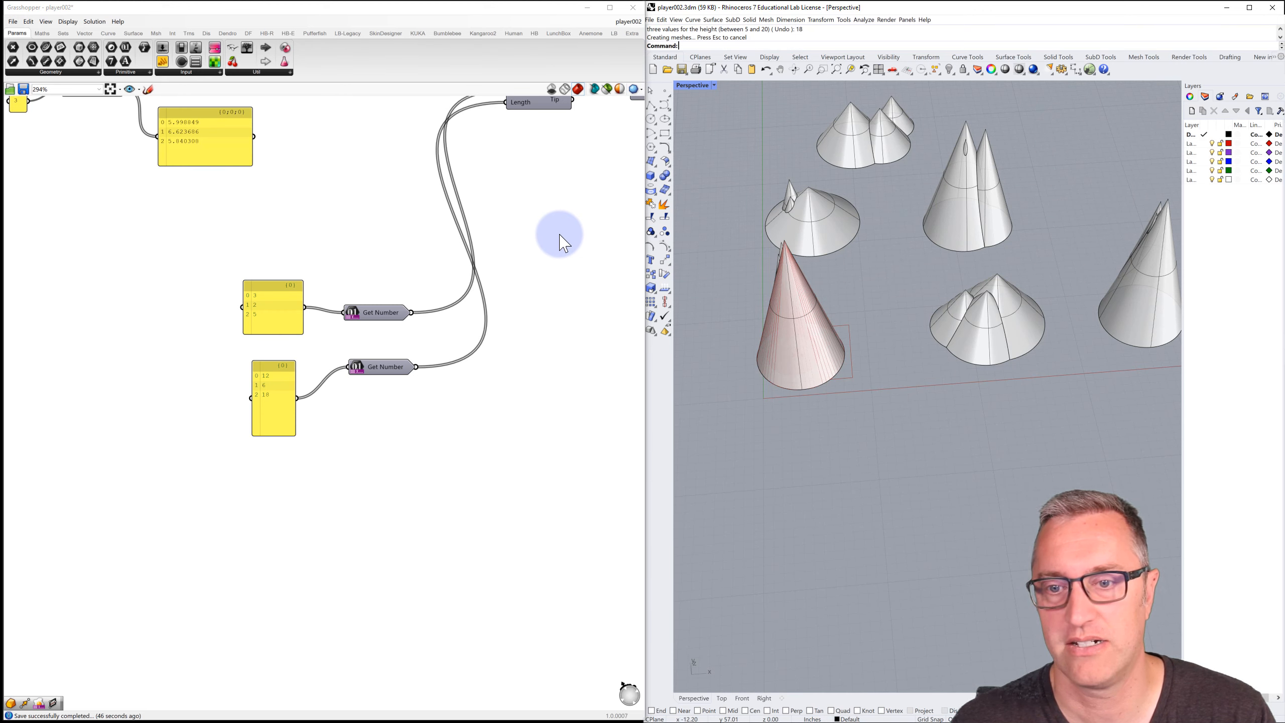
Step: Move the newly baked cones off the base rectangle to the far end of the front row, beyond the tall cones
{"action": "right_click_drag", "start_coordinate": [766, 394], "coordinate": [797, 382]}
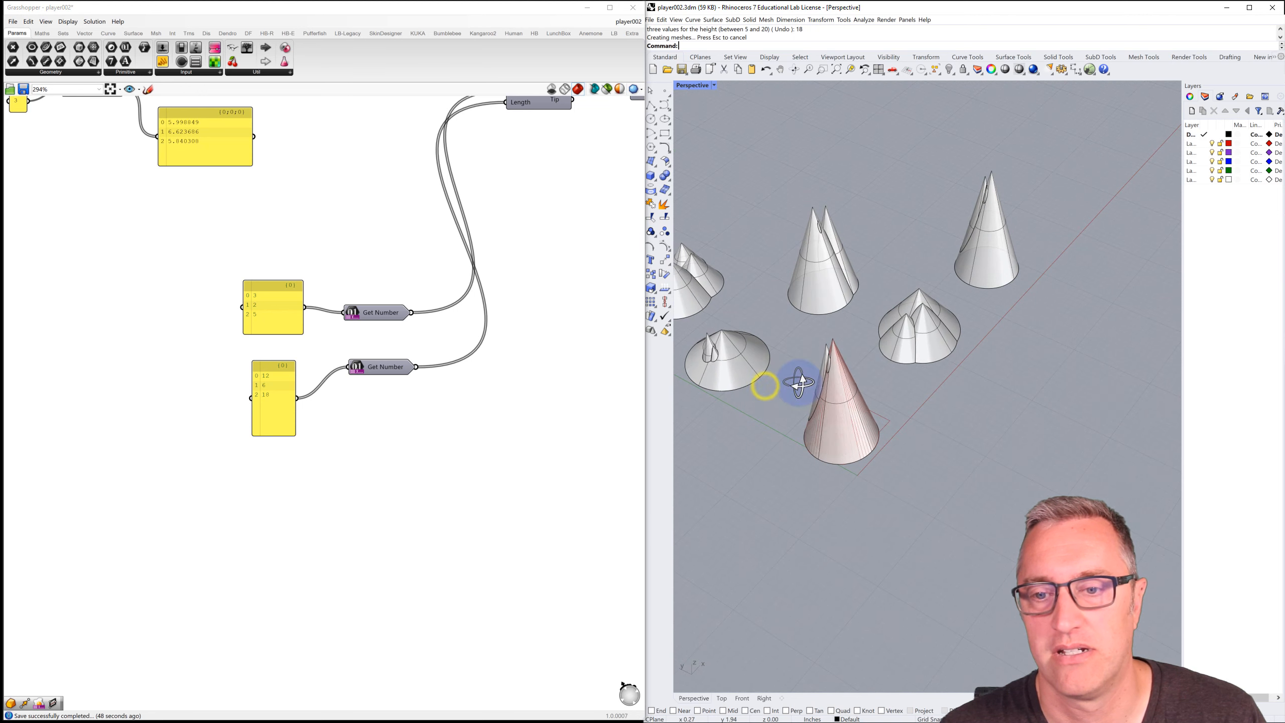
{"action": "left_click_drag", "start_coordinate": [845, 423], "coordinate": [1055, 200]}
{"action": "left_click", "coordinate": [1052, 254]}
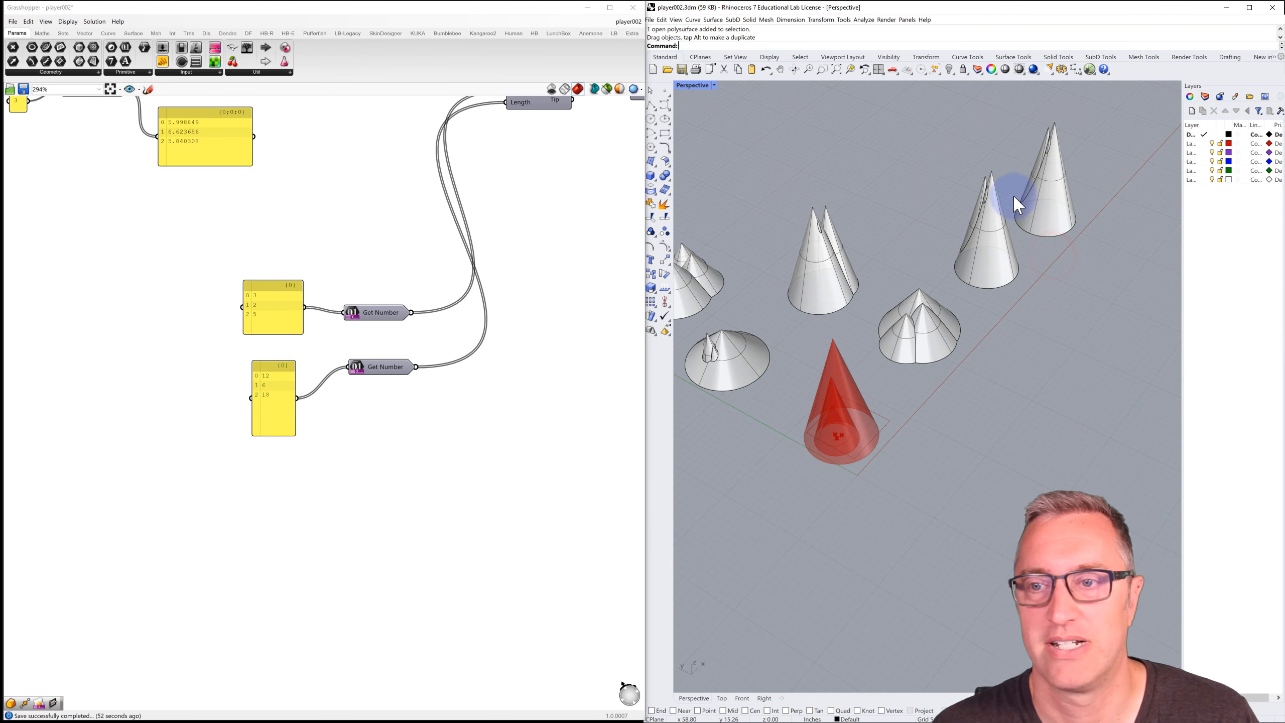
{"action": "right_click_drag", "start_coordinate": [861, 369], "coordinate": [818, 397]}
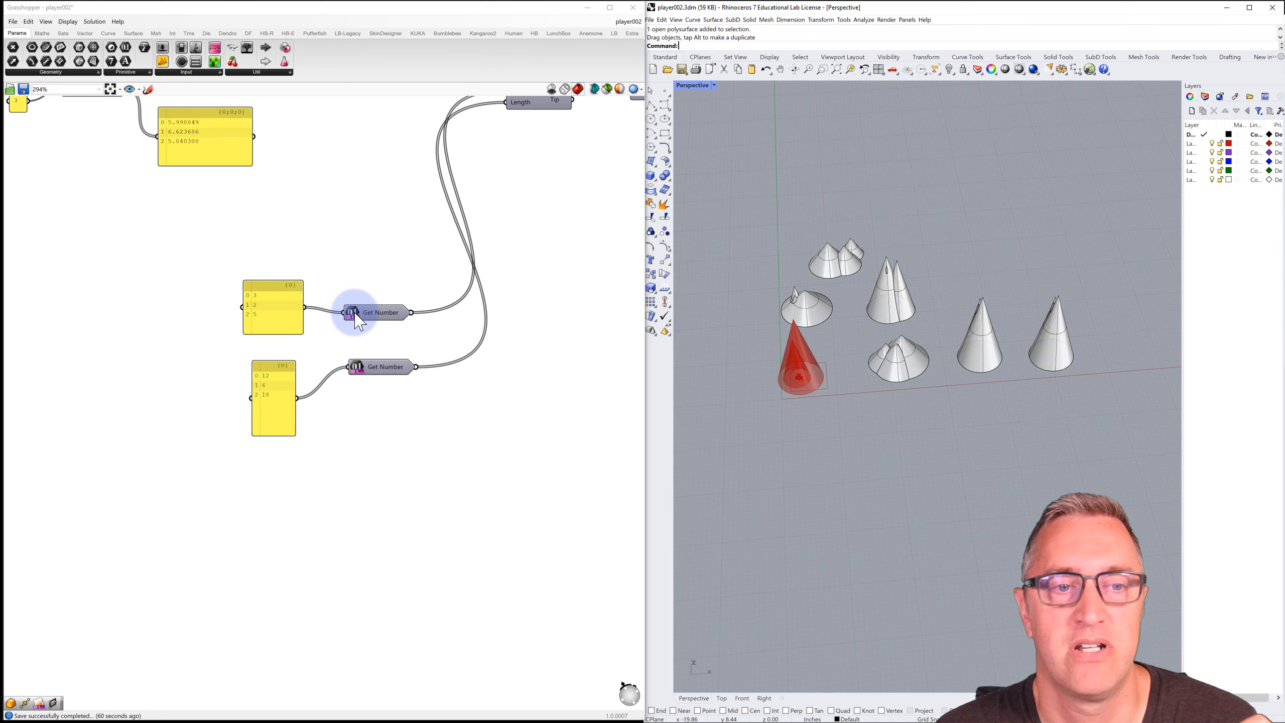
Step: In Grasshopper, examine the radius Get Number component and the seed's Get Integer component with its limits and prompt
{"action": "scroll", "coordinate": [354, 311], "scroll_direction": "down", "scroll_amount": 1}
{"action": "scroll", "coordinate": [337, 312], "scroll_direction": "up", "scroll_amount": 1}
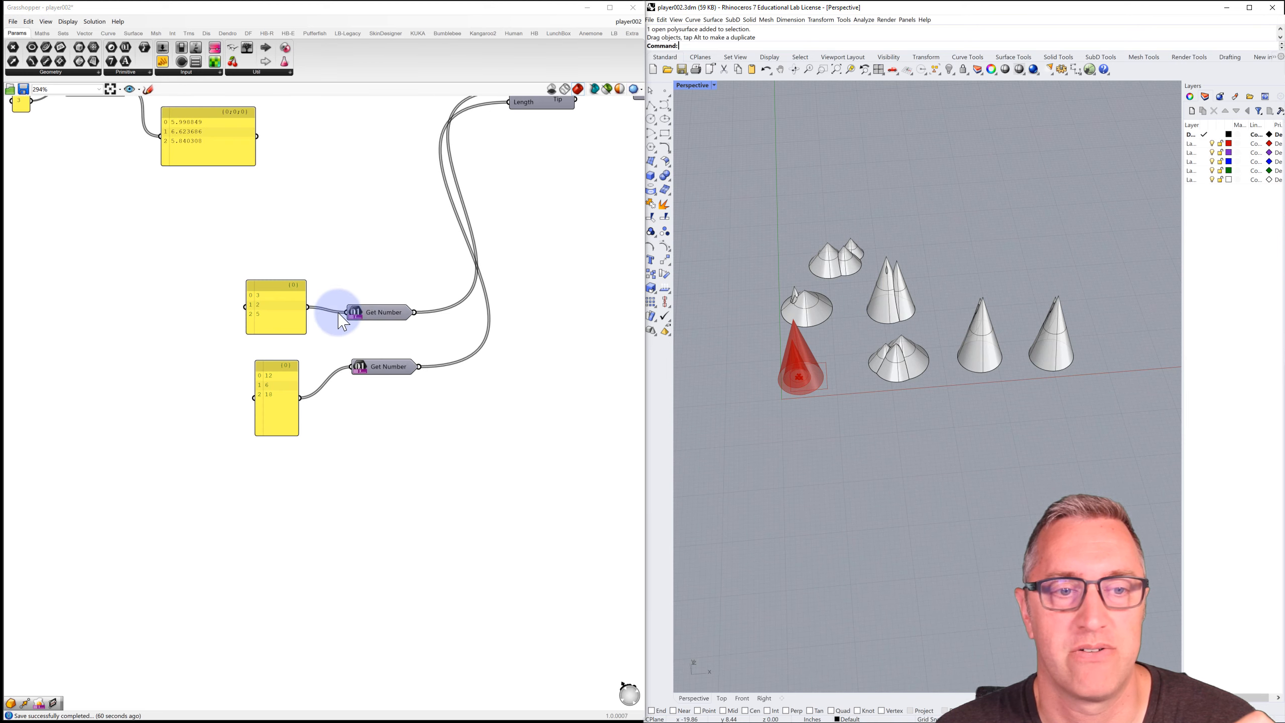
{"action": "right_click", "coordinate": [380, 307]}
{"action": "left_click", "coordinate": [381, 308]}
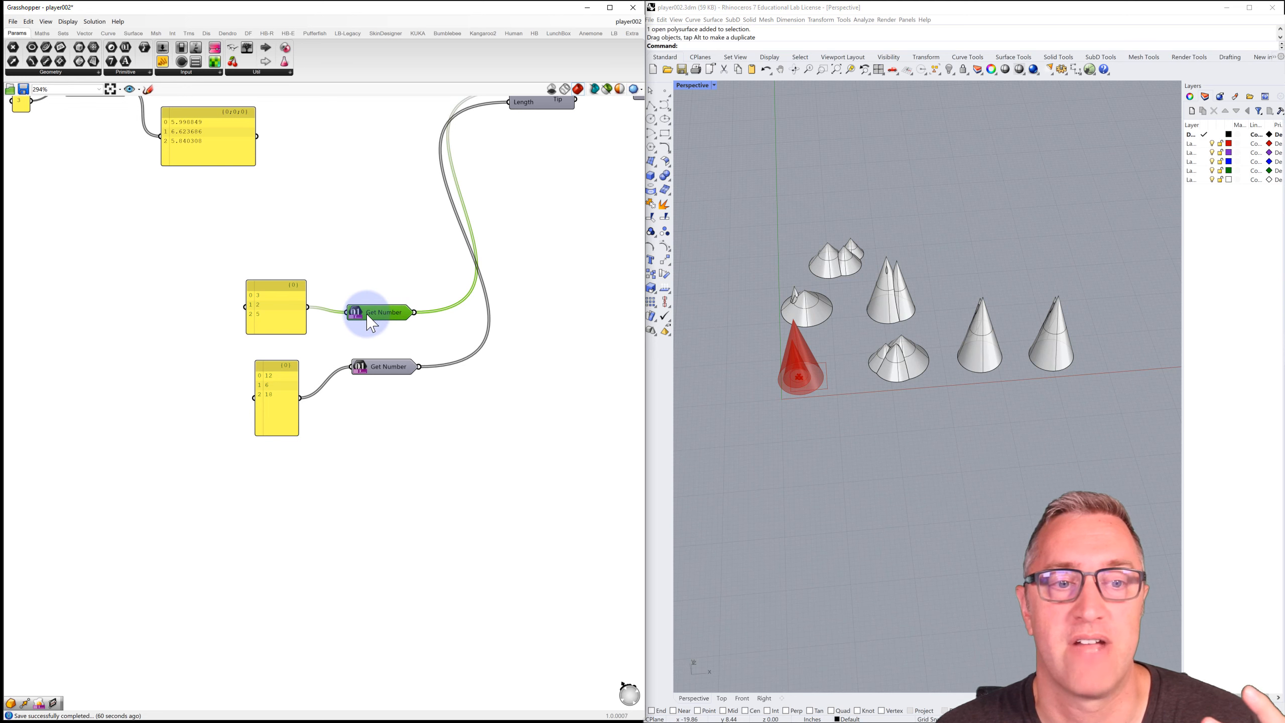
{"action": "mouse_move", "coordinate": [395, 310]}
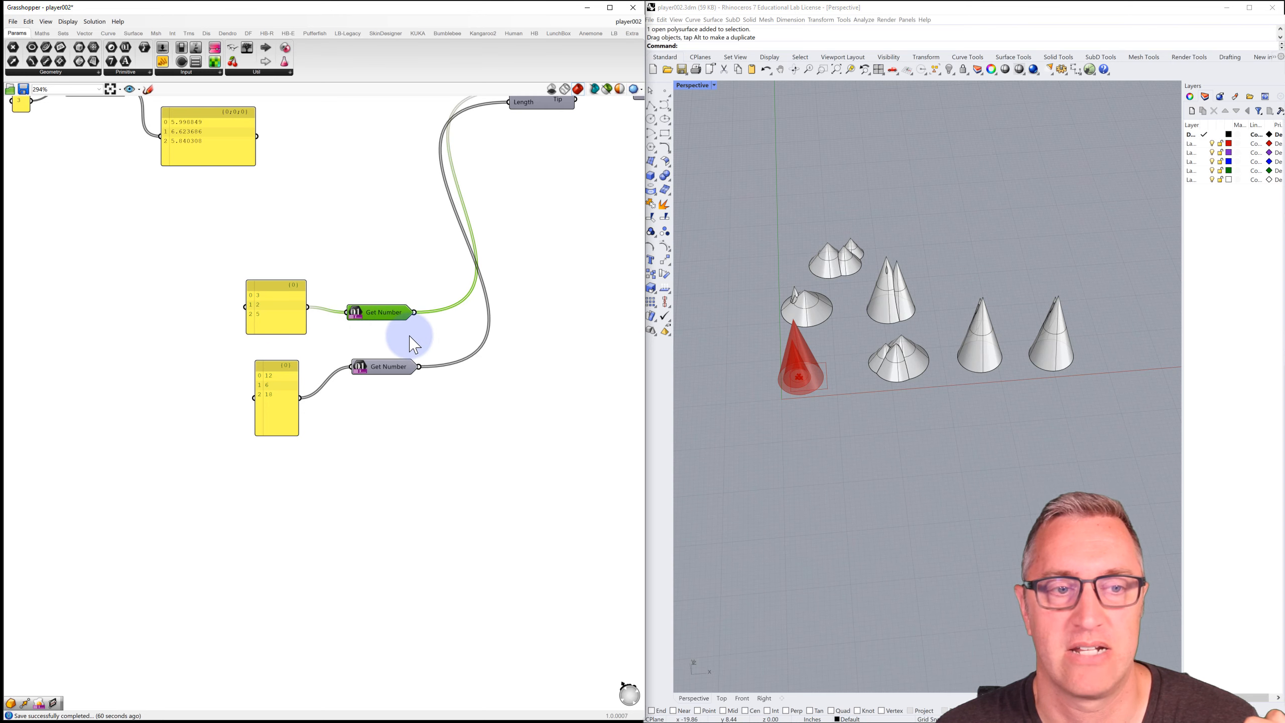
{"action": "scroll", "coordinate": [418, 322], "scroll_direction": "down", "scroll_amount": 3}
{"action": "right_click_drag", "start_coordinate": [345, 300], "coordinate": [396, 301]}
{"action": "scroll", "coordinate": [175, 193], "scroll_direction": "up", "scroll_amount": 3}
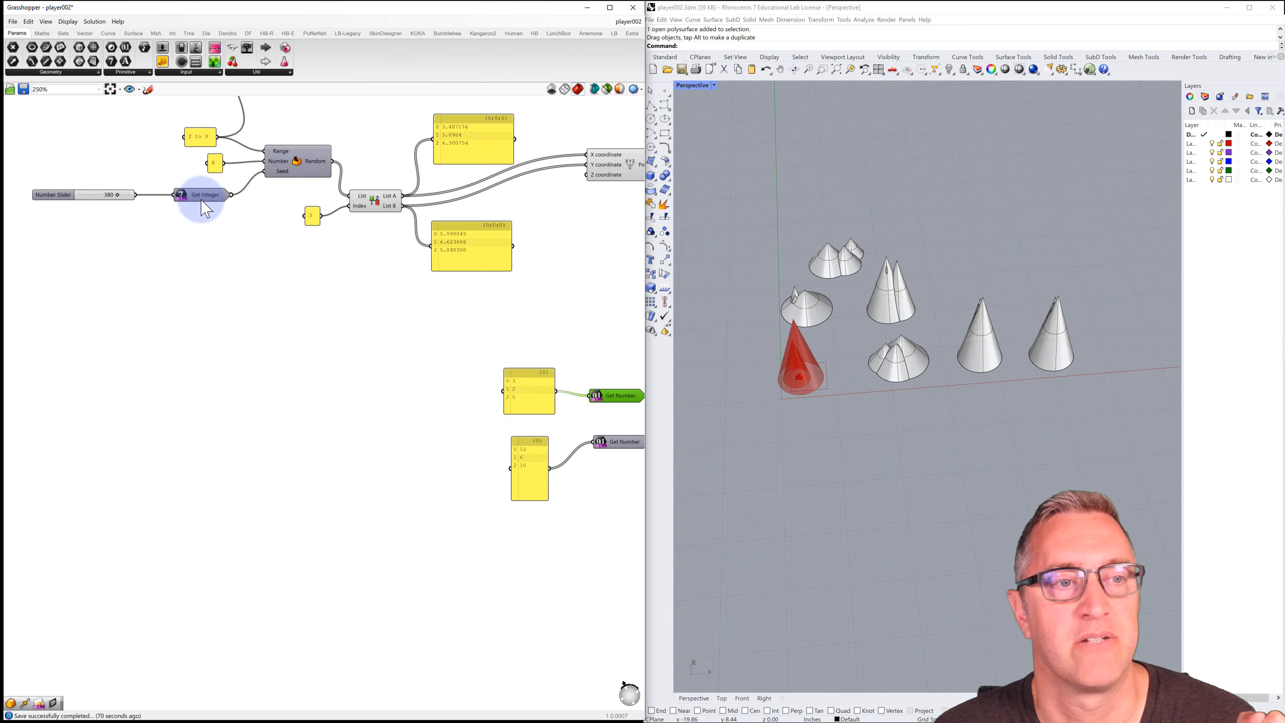
{"action": "scroll", "coordinate": [205, 202], "scroll_direction": "down", "scroll_amount": 2}
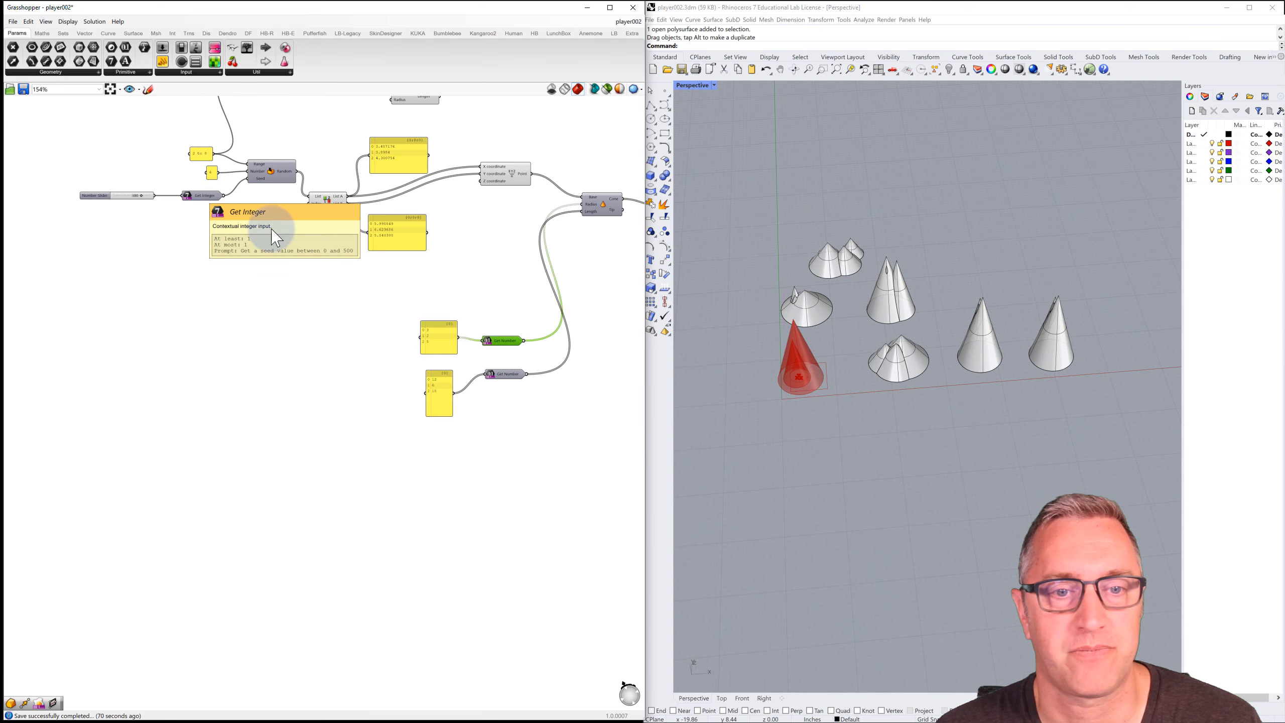
{"action": "left_click", "coordinate": [461, 292]}
Step: Turn off the preview of the Brep Join component
{"action": "scroll", "coordinate": [474, 325], "scroll_direction": "up", "scroll_amount": 3}
{"action": "right_click_drag", "start_coordinate": [485, 293], "coordinate": [339, 360]}
{"action": "scroll", "coordinate": [350, 353], "scroll_direction": "down", "scroll_amount": 2}
{"action": "right_click_drag", "start_coordinate": [464, 312], "coordinate": [349, 322]}
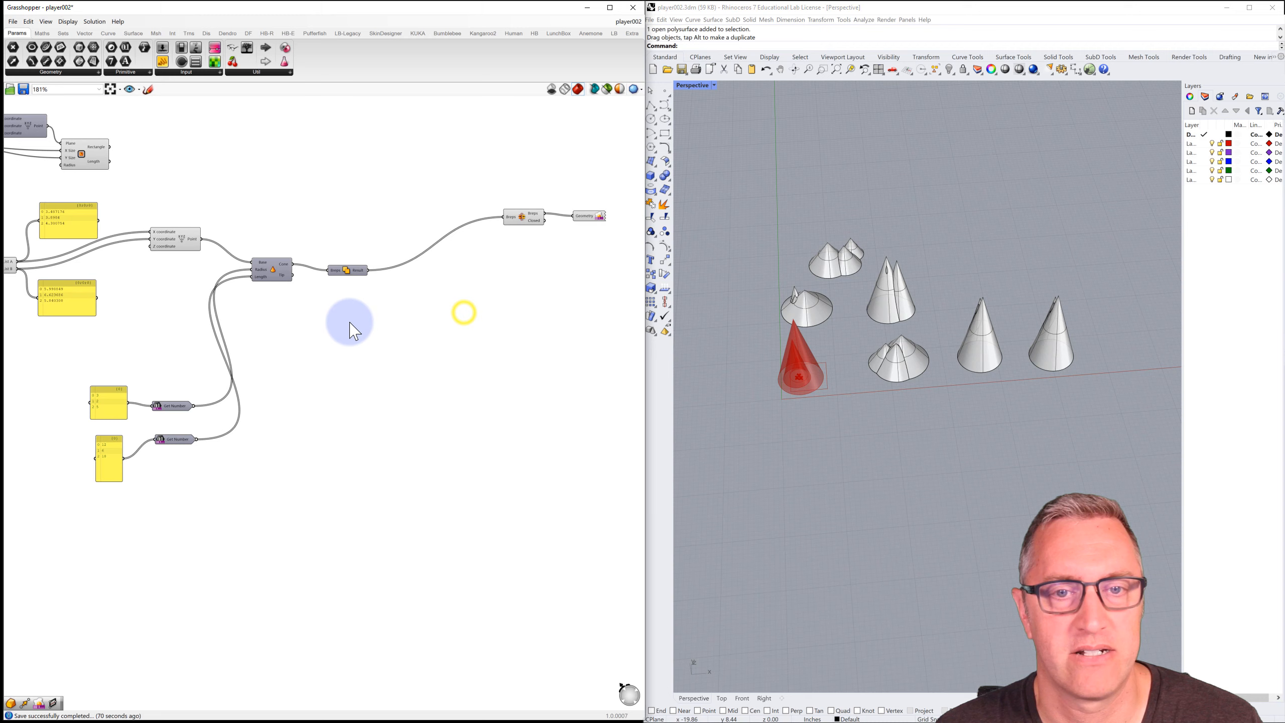
{"action": "left_click", "coordinate": [524, 218]}
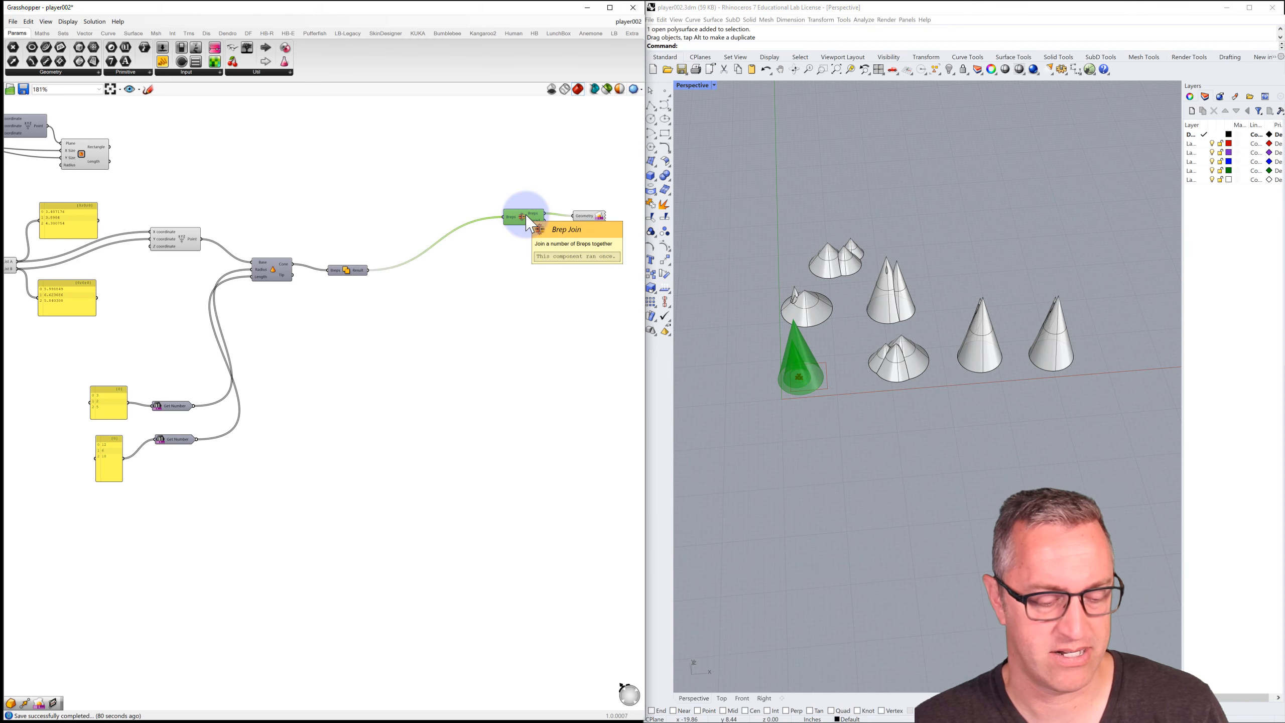
{"action": "left_click", "coordinate": [532, 265]}
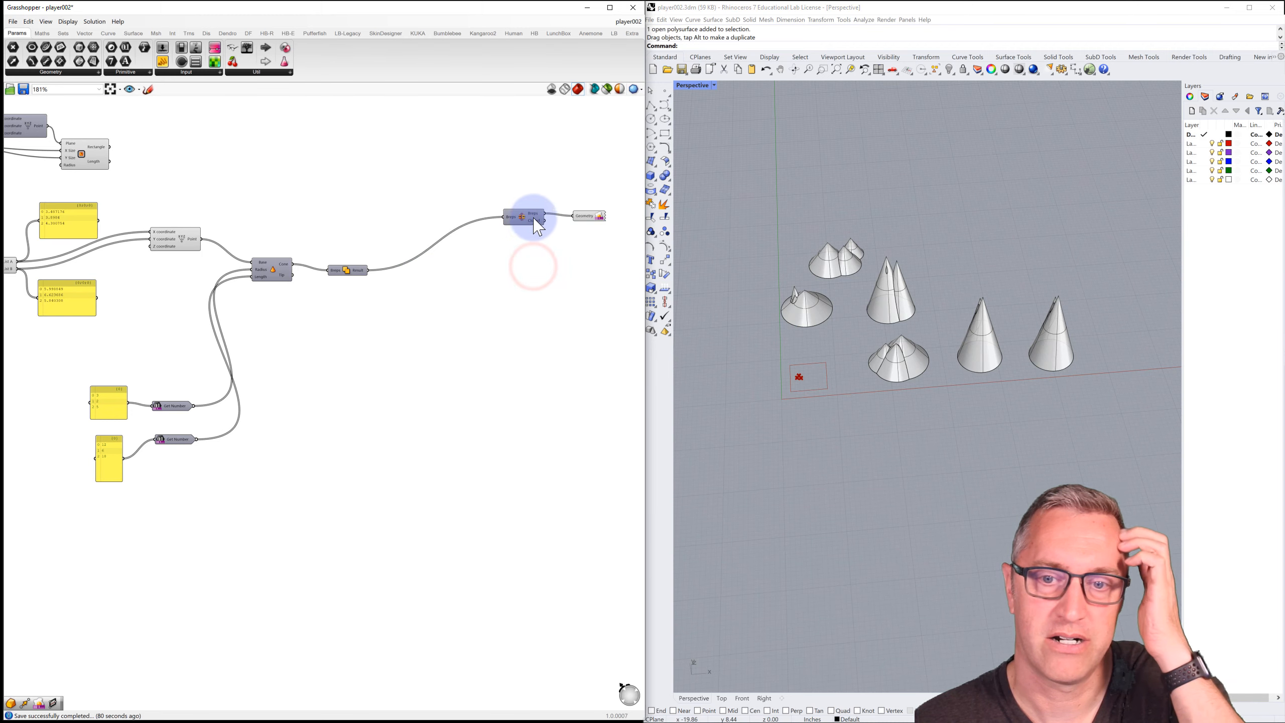
Step: Save the Grasshopper definition with the Brep Join preview turned off
{"action": "scroll", "coordinate": [527, 218], "scroll_direction": "up", "scroll_amount": 2}
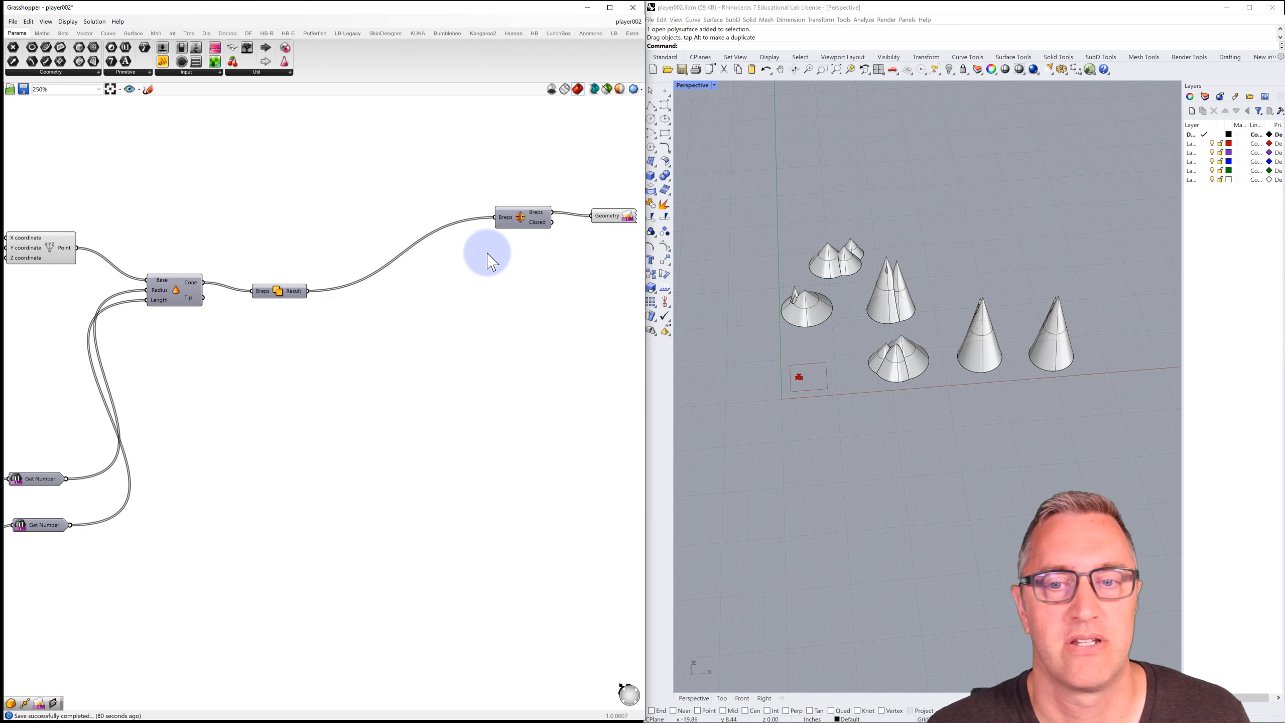
{"action": "right_click_drag", "start_coordinate": [353, 289], "coordinate": [426, 278]}
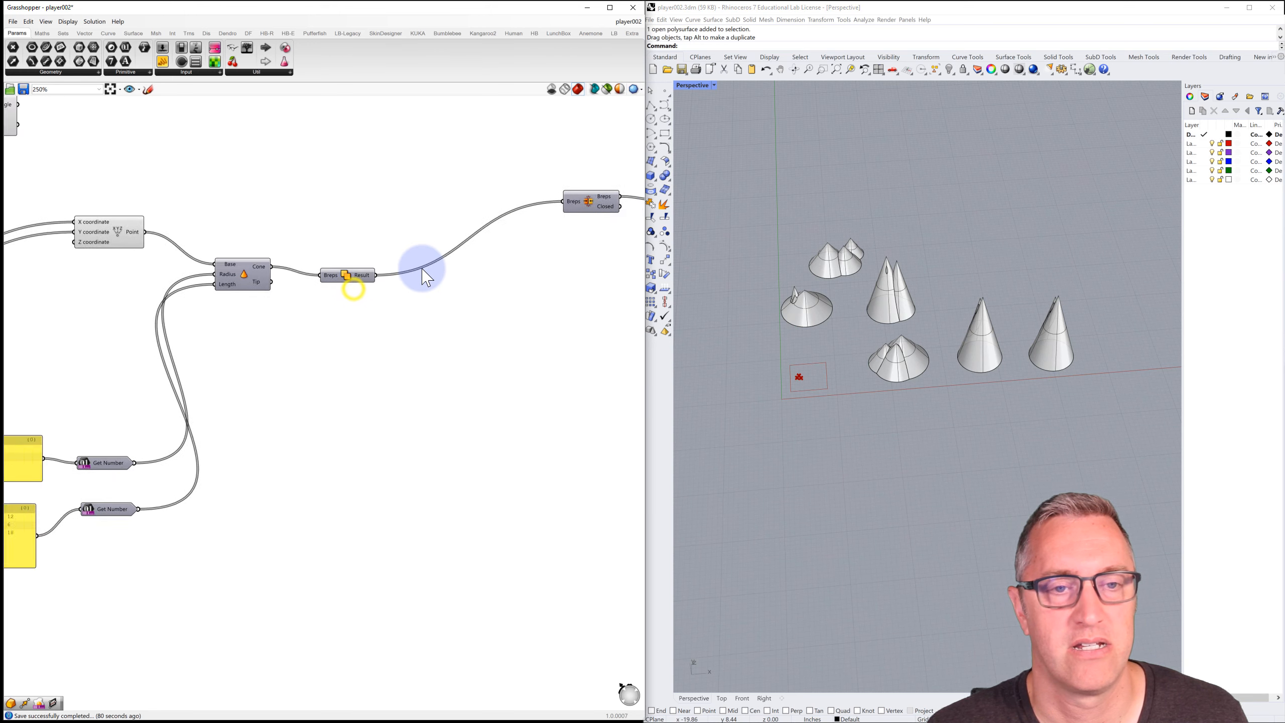
{"action": "scroll", "coordinate": [425, 270], "scroll_direction": "down", "scroll_amount": 3}
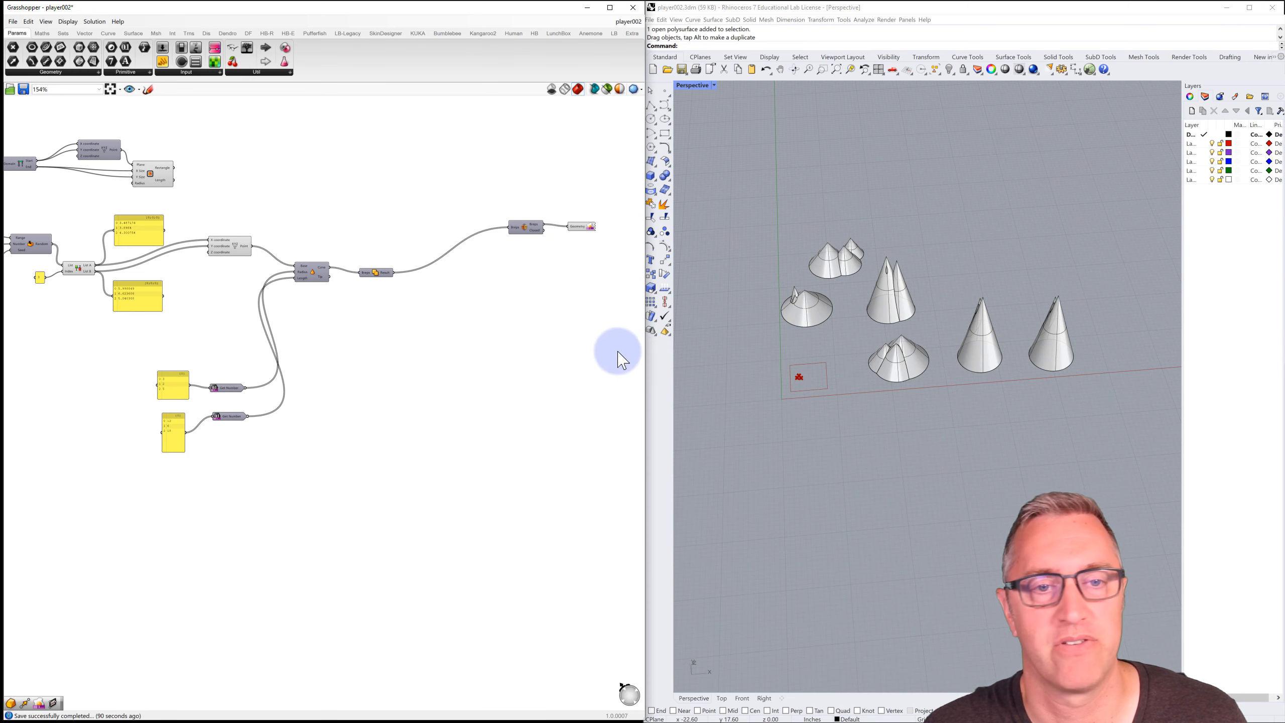
{"action": "left_click", "coordinate": [433, 328]}
{"action": "left_click", "coordinate": [13, 21]}
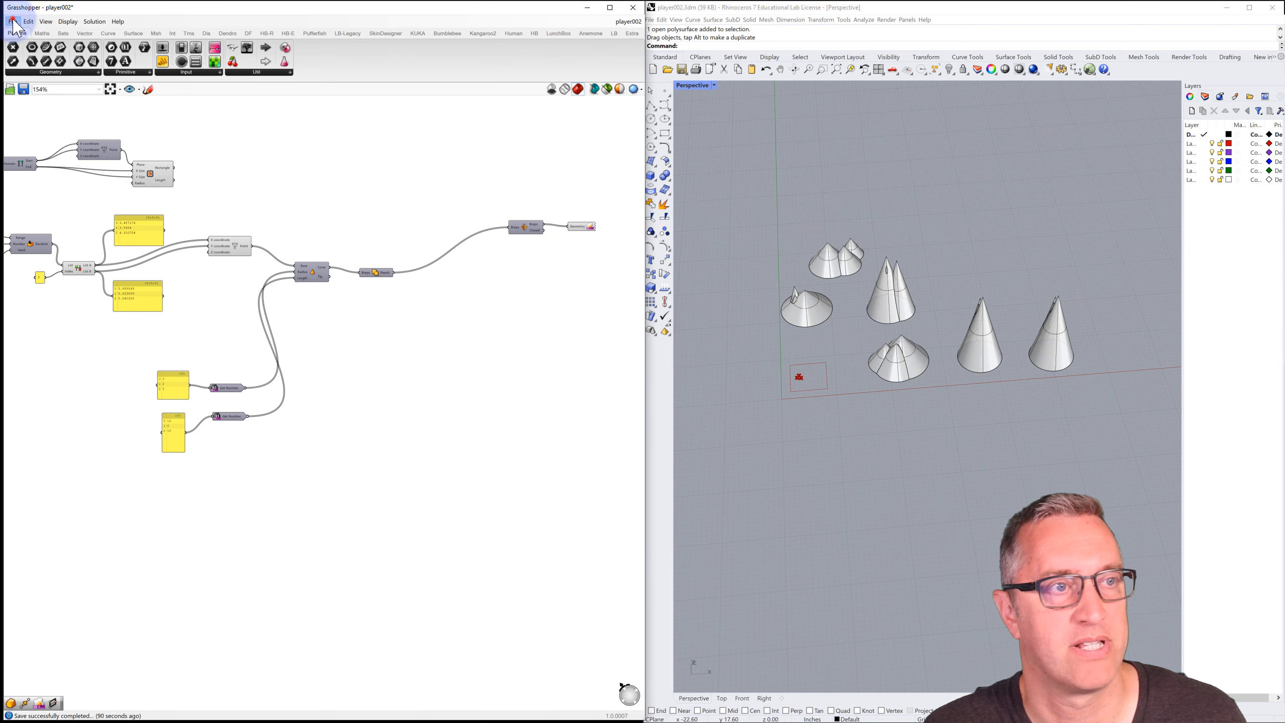
{"action": "left_click", "coordinate": [53, 67]}
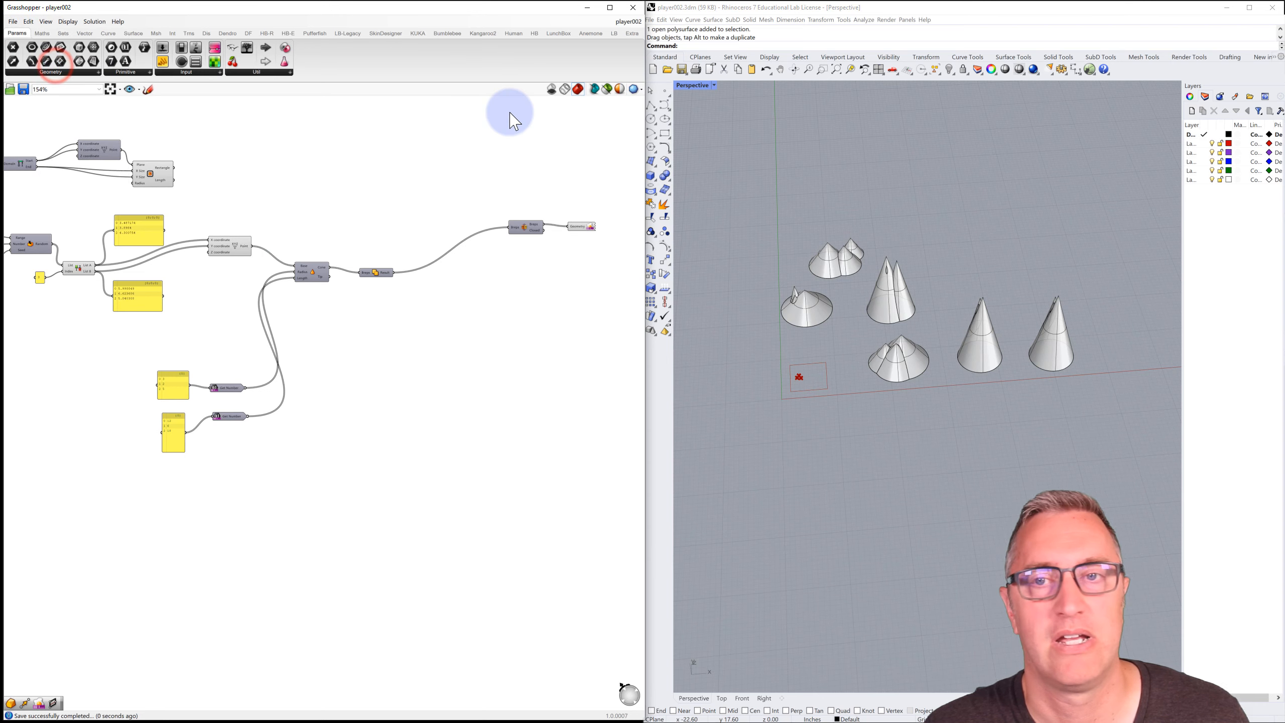
Step: Run player002.gh with Grasshopper Player in Rhino, using seed 144, three radius values and heights 6.35, 7.25 and 9.77 to bake the cones
{"action": "left_click", "coordinate": [1090, 69]}
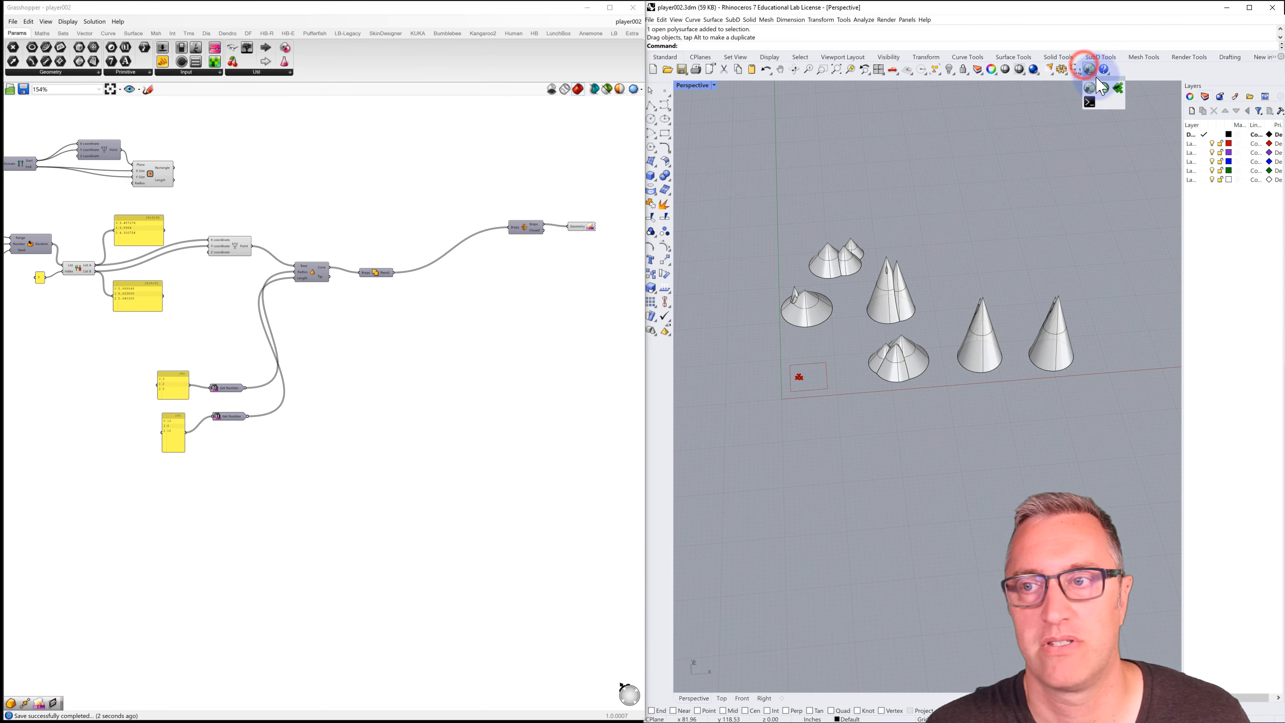
{"action": "left_click", "coordinate": [1104, 89]}
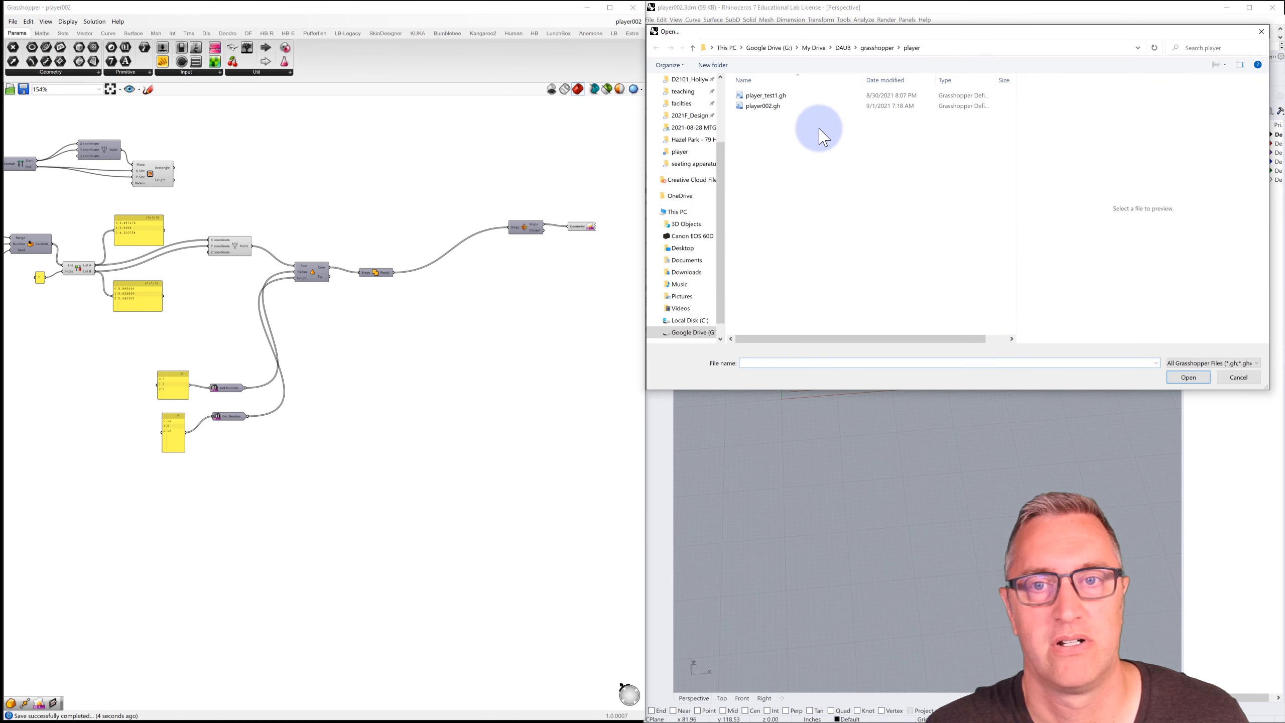
{"action": "double_click", "coordinate": [765, 107]}
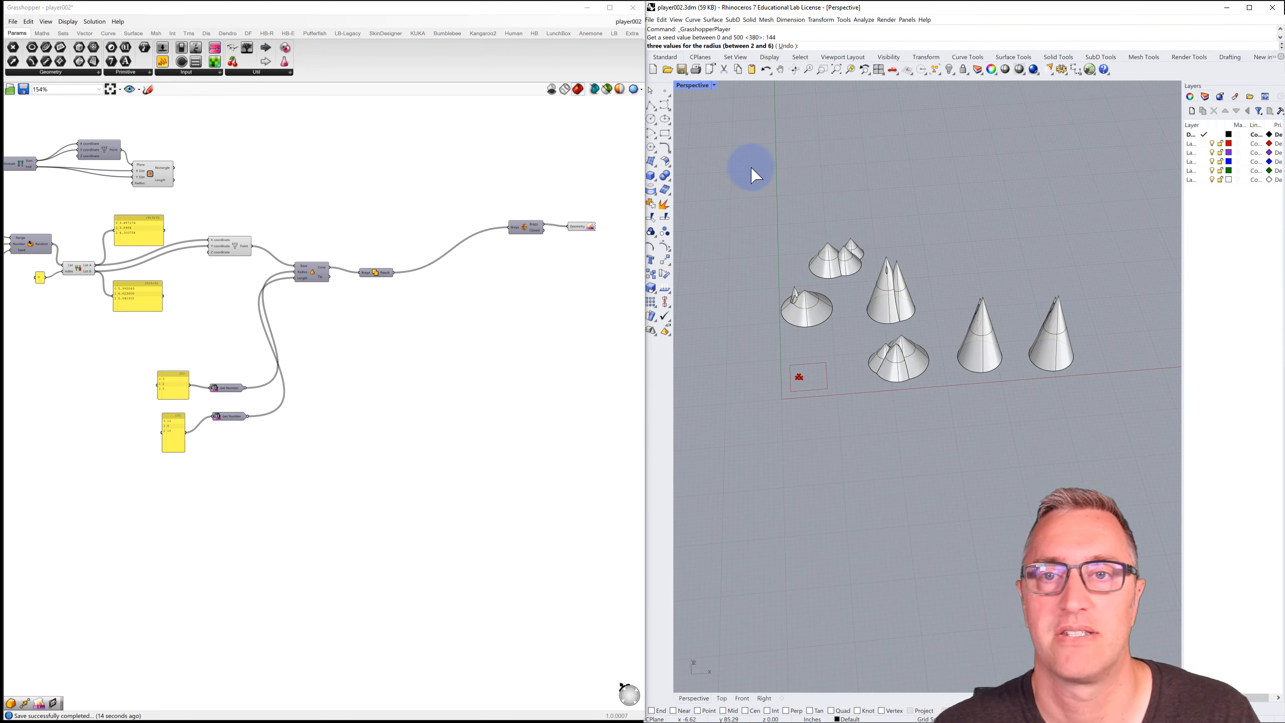
{"action": "key", "text": "Return"}
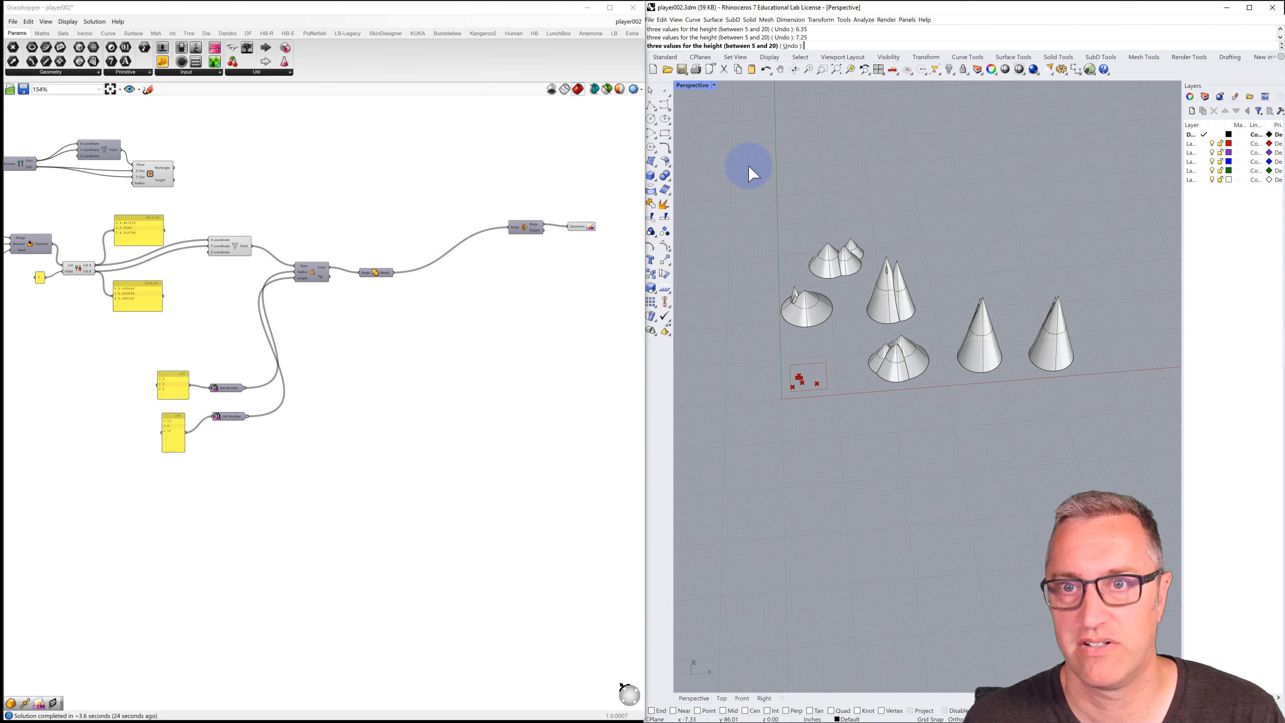
{"action": "key", "text": "Return"}
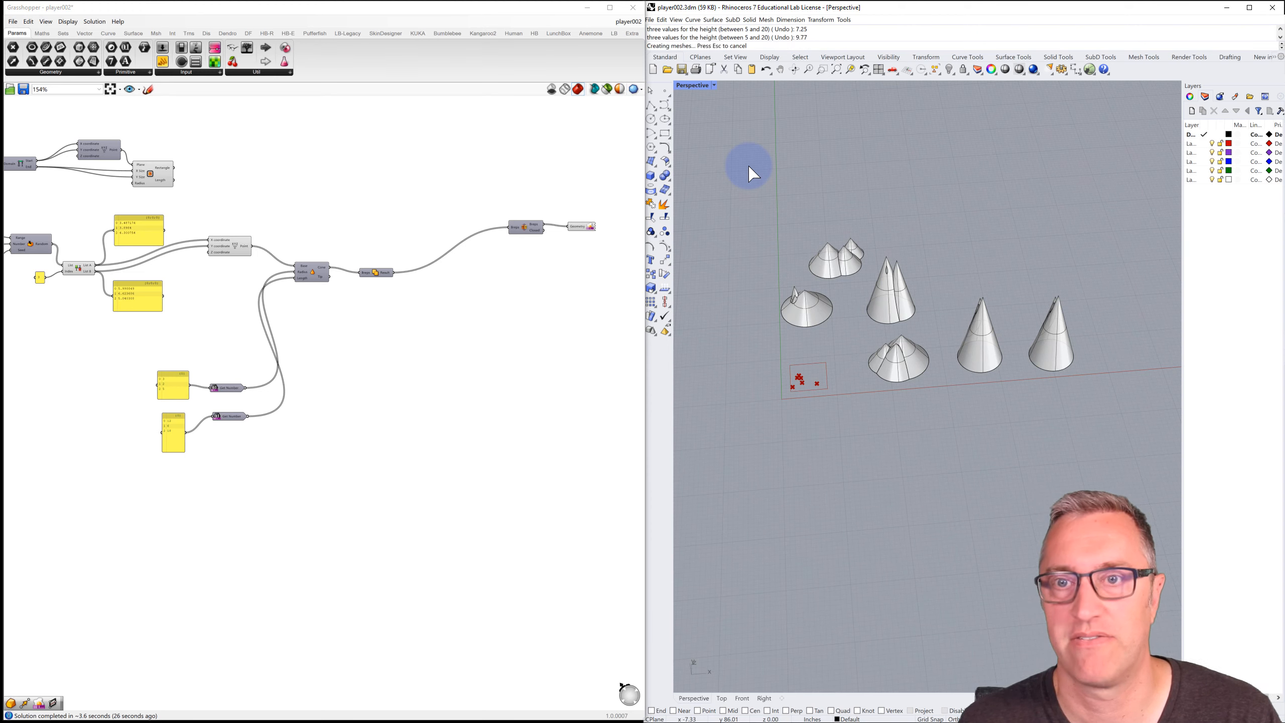
Step: Move the newly baked cones off the base rectangle to the far back, behind all the other cone groups, and deselect them
{"action": "scroll", "coordinate": [804, 375], "scroll_direction": "up", "scroll_amount": 2}
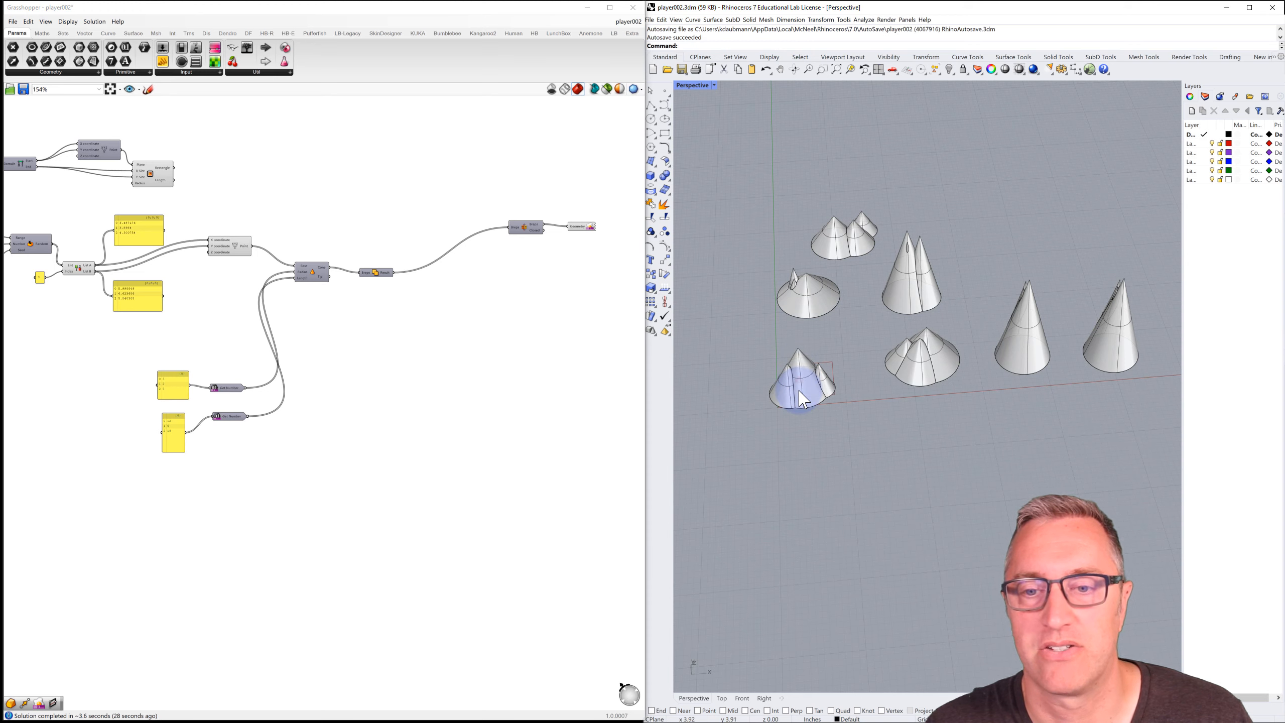
{"action": "left_click_drag", "start_coordinate": [809, 402], "coordinate": [940, 209]}
{"action": "right_click_drag", "start_coordinate": [926, 245], "coordinate": [926, 256]}
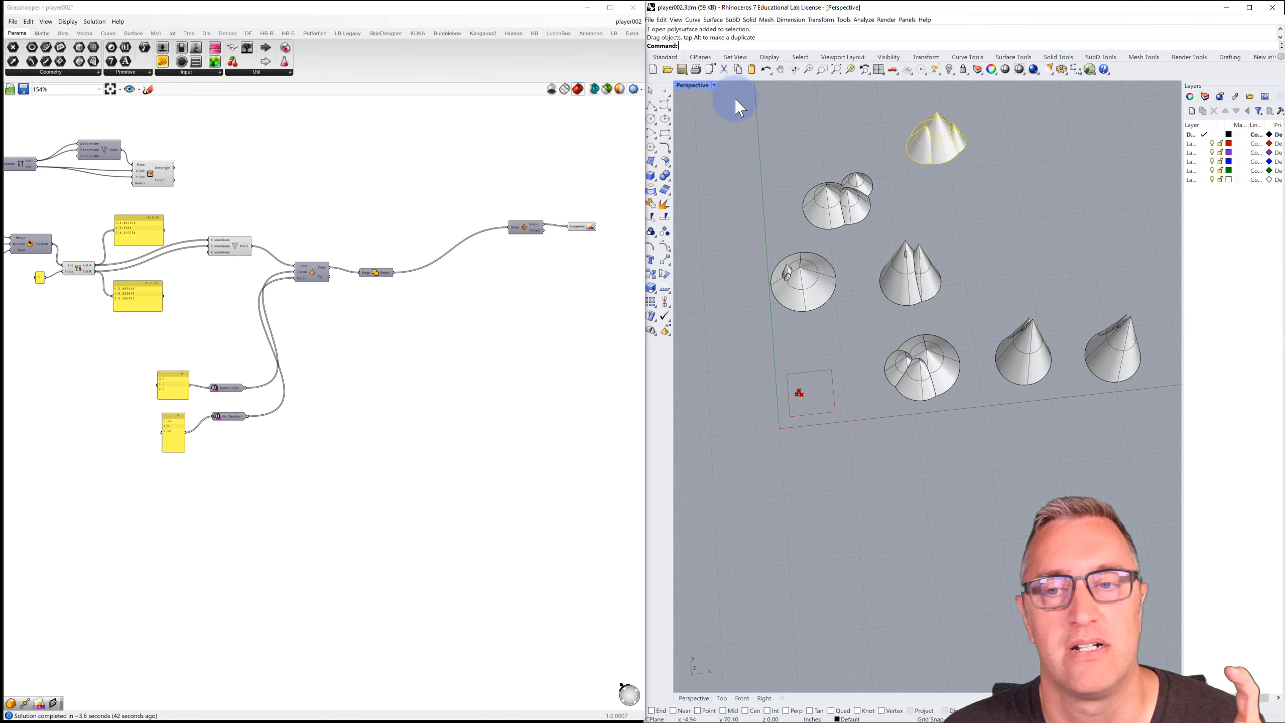
{"action": "left_click", "coordinate": [757, 132]}
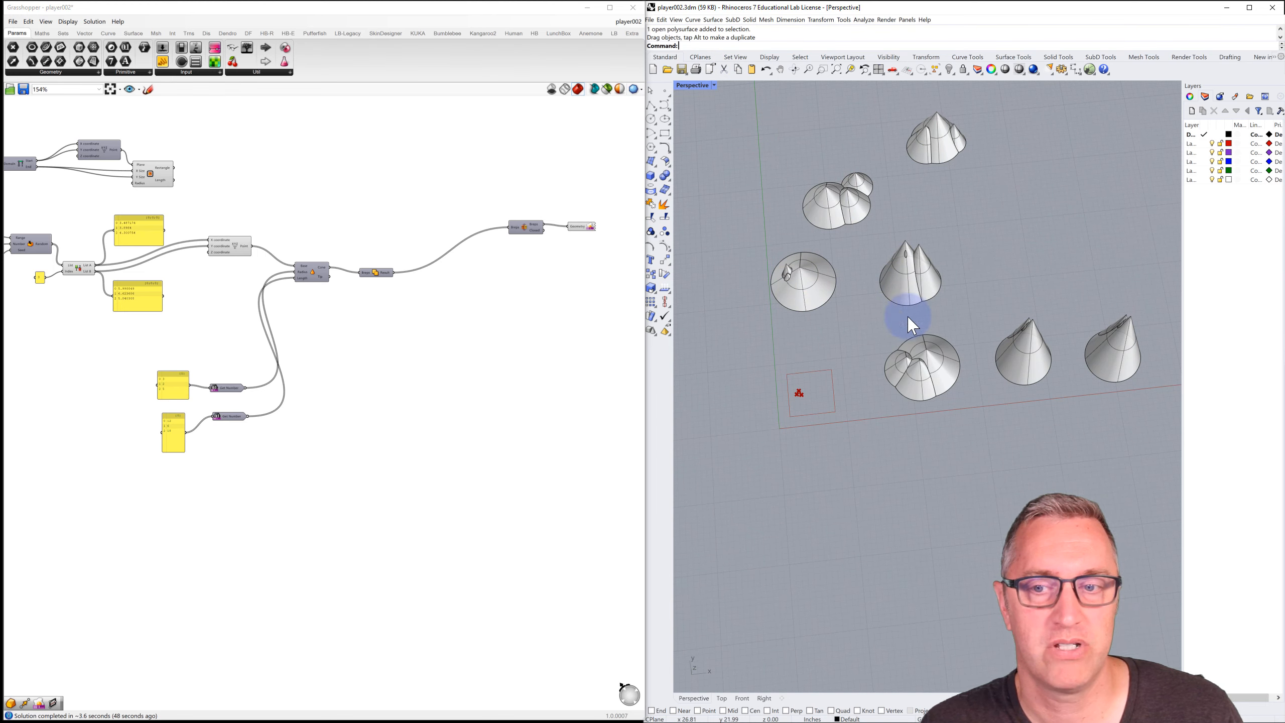
{"action": "right_click_drag", "start_coordinate": [996, 299], "coordinate": [927, 353]}
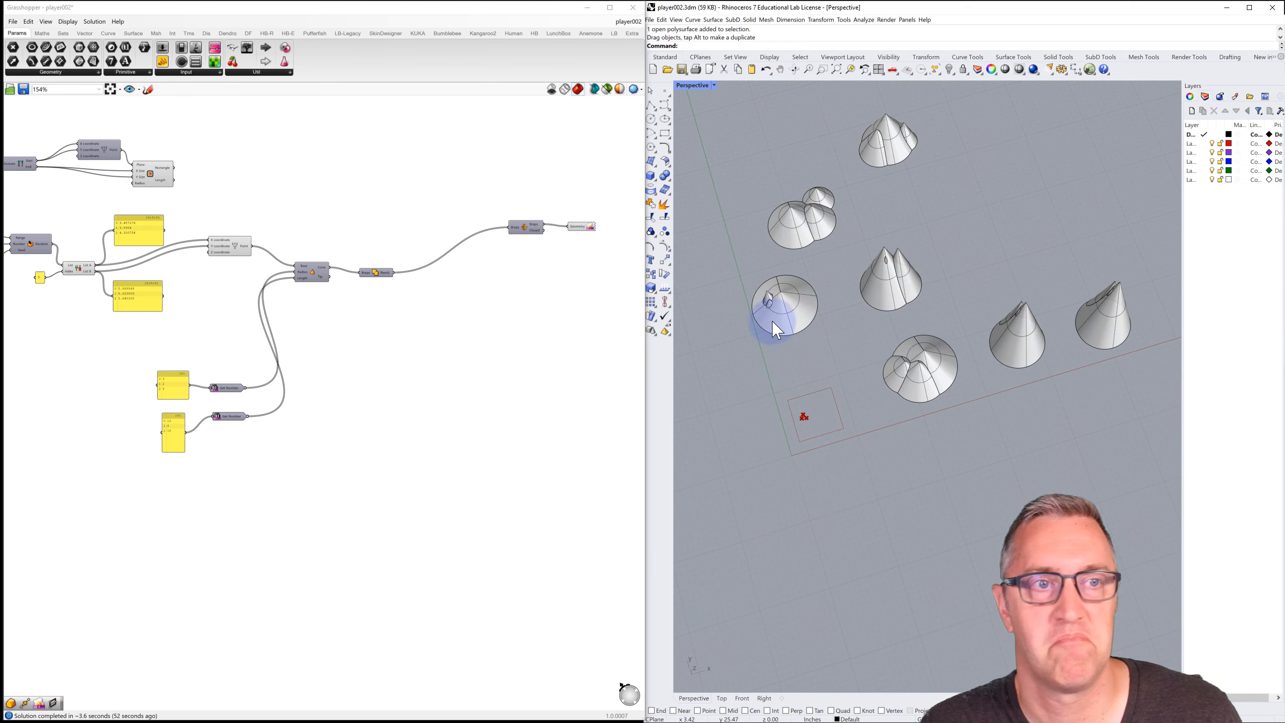